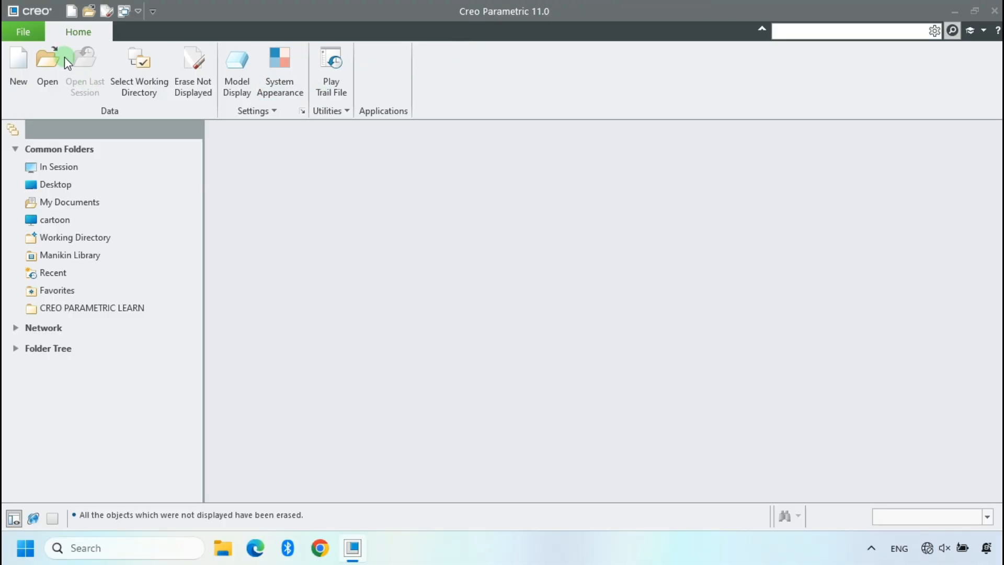
- Open the pattern_hole.asm assembly and open its PIPE.PRT component as a separate part
left_click(64, 56)
left_click(419, 178)
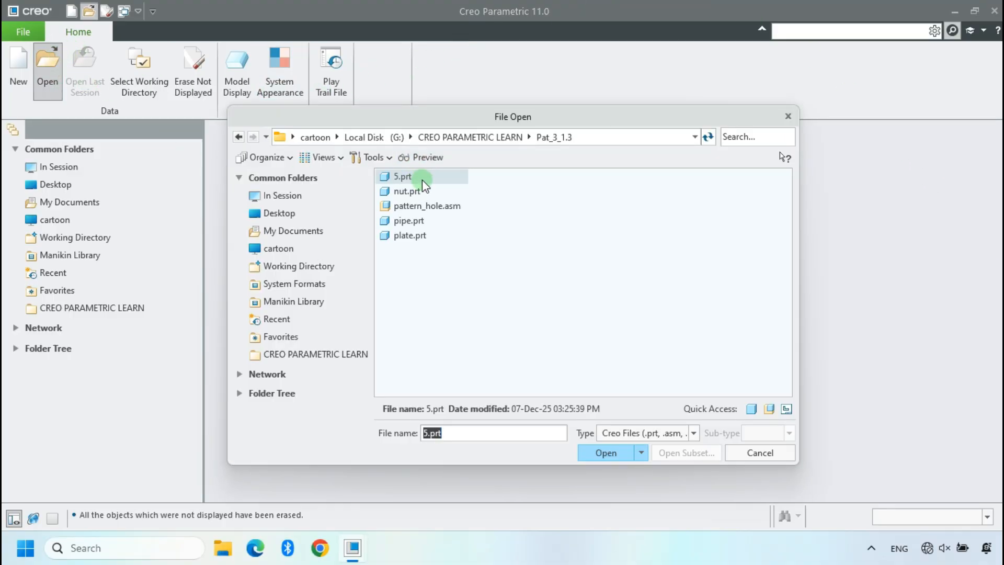
double_click(424, 205)
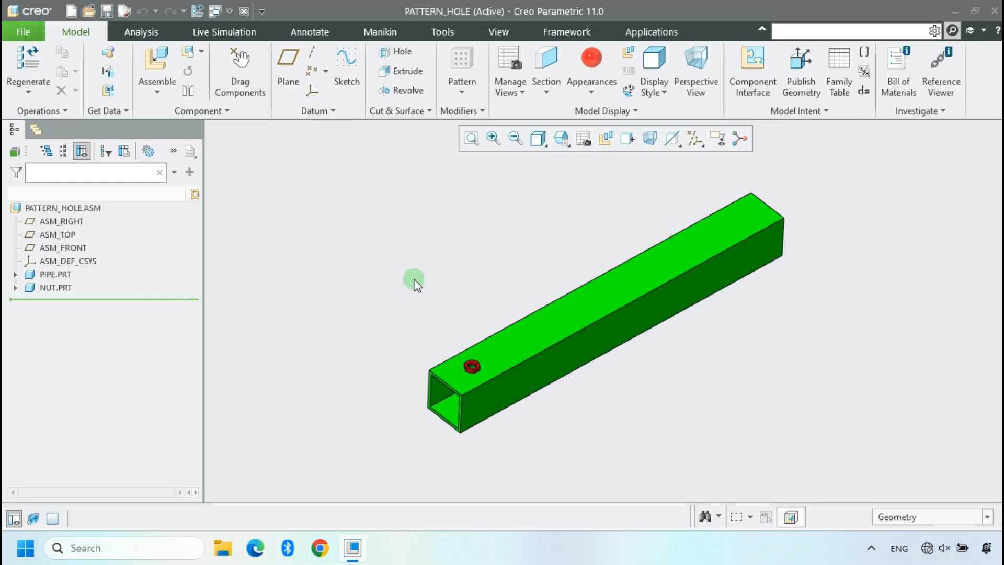
left_click(55, 275)
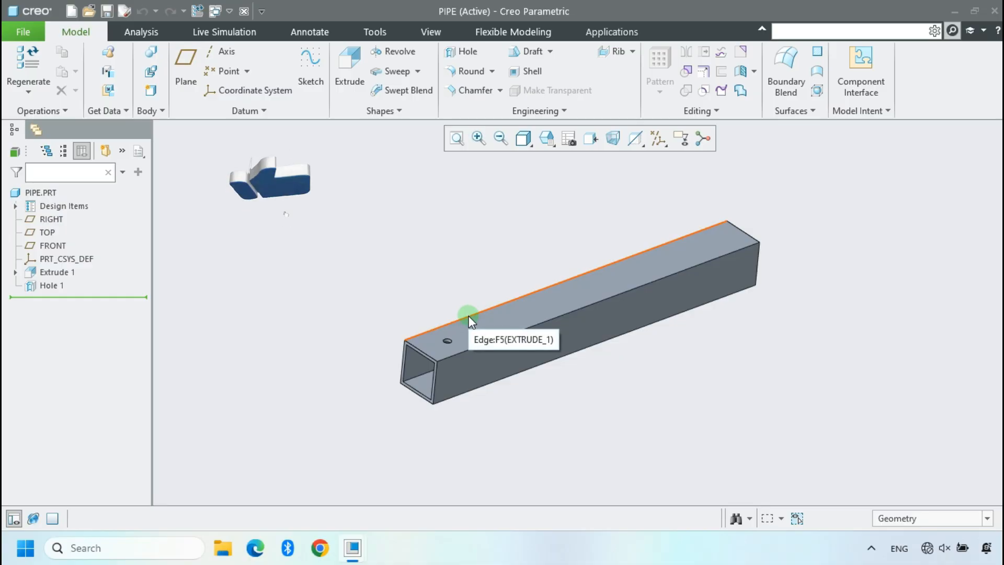
- Open plate.prt from the Pat_3_1.3 folder
left_click(89, 10)
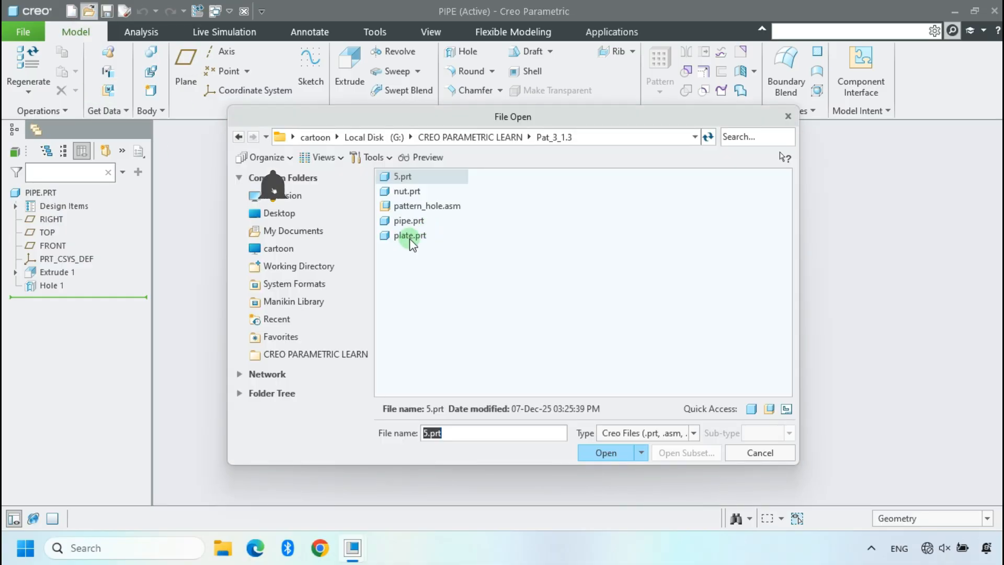
left_click(408, 221)
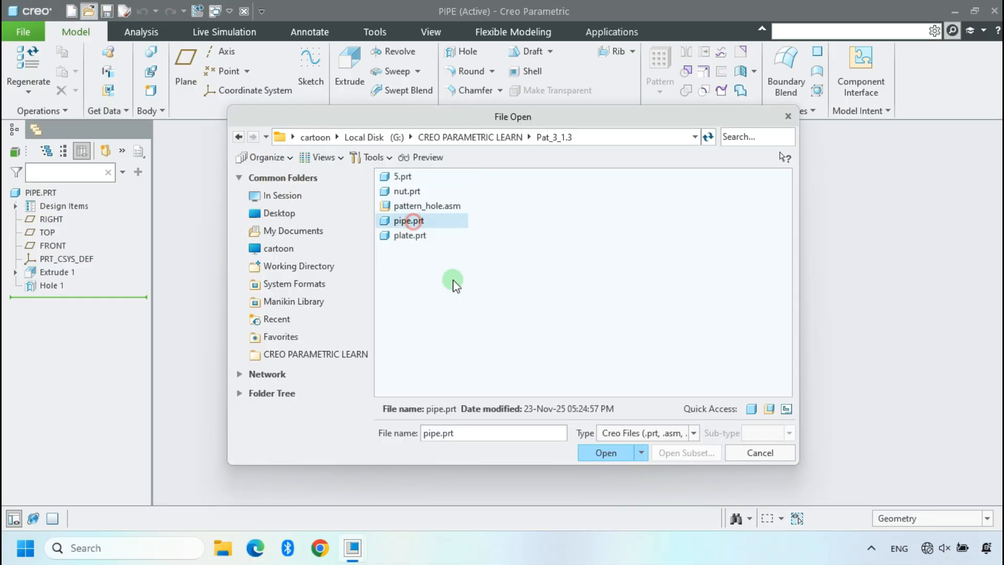
double_click(409, 237)
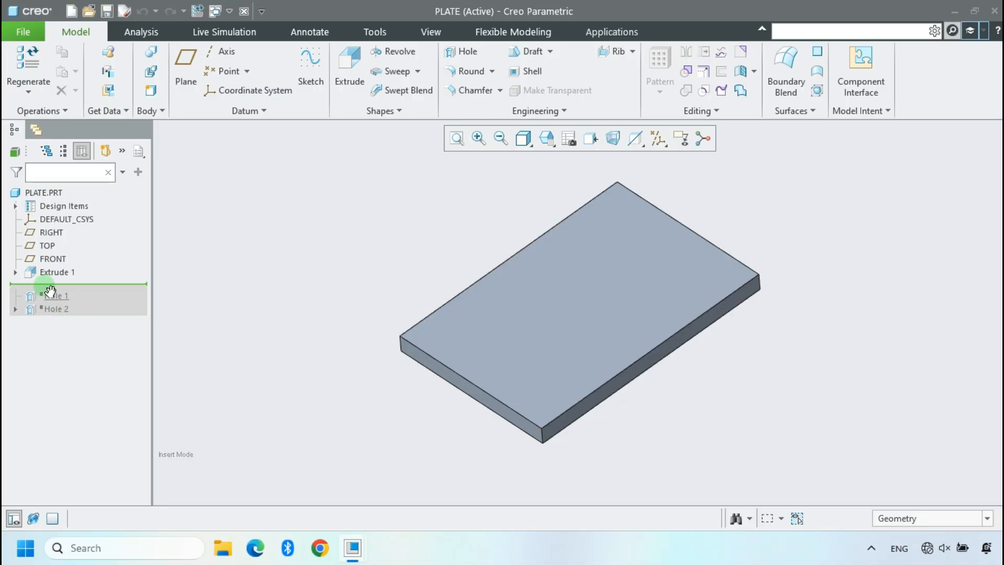
- Start an extrusion on the plate's large face and sketch a circle centred on the reference axes, with its diameter set to 80
left_click(350, 71)
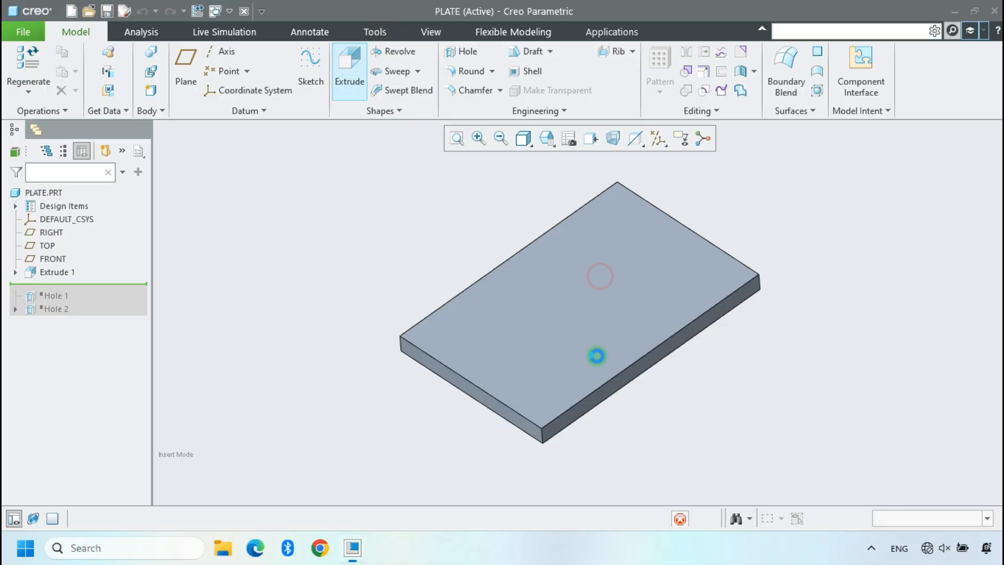
left_click(598, 356)
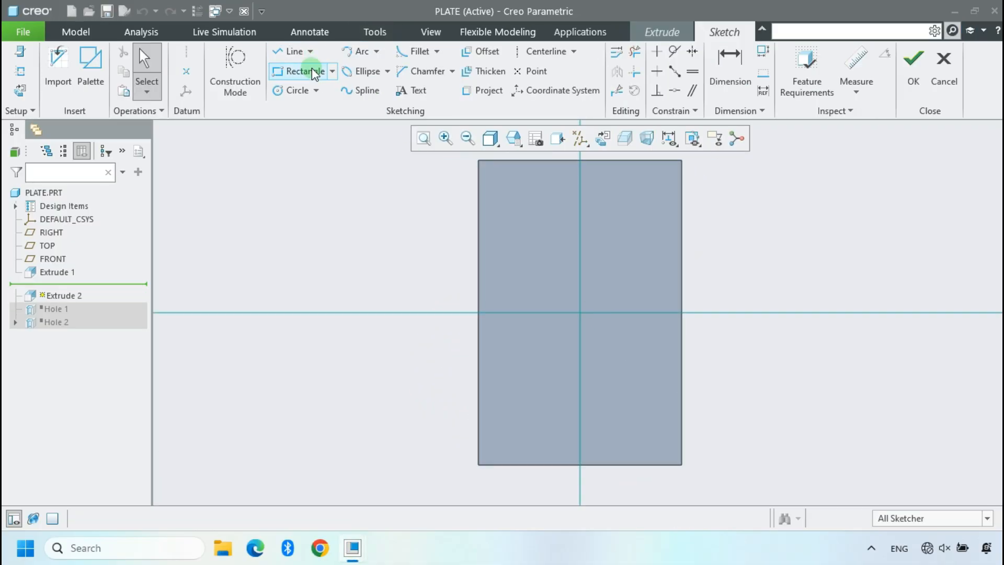
left_click(272, 93)
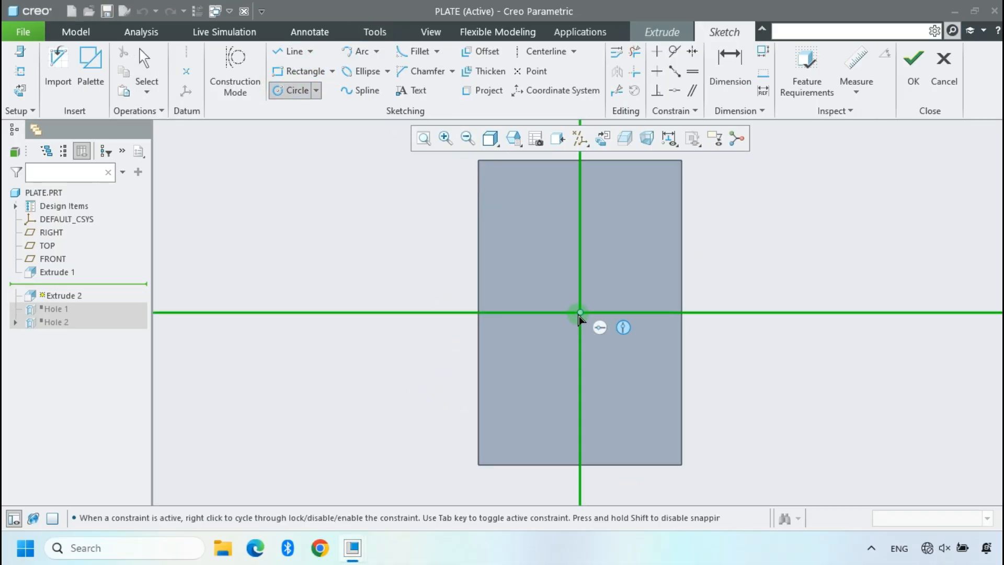
left_click(570, 329)
left_click(657, 366)
middle_click(510, 261)
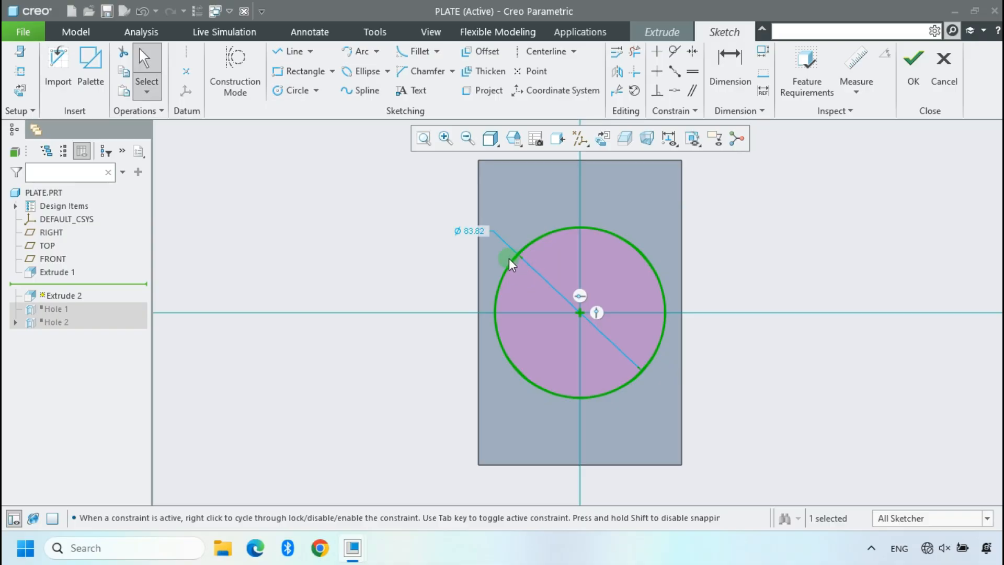
double_click(465, 240)
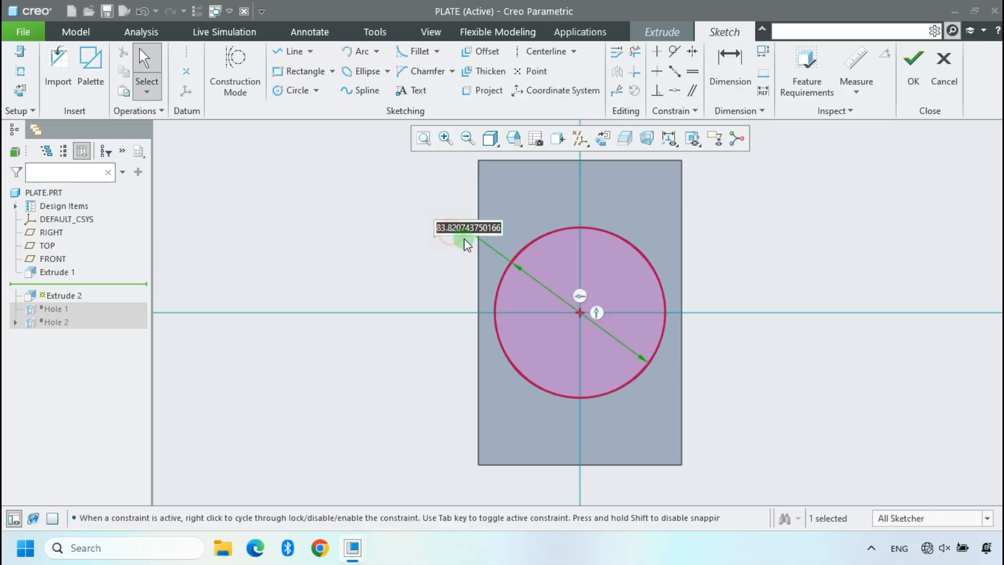
type("80")
key("Return")
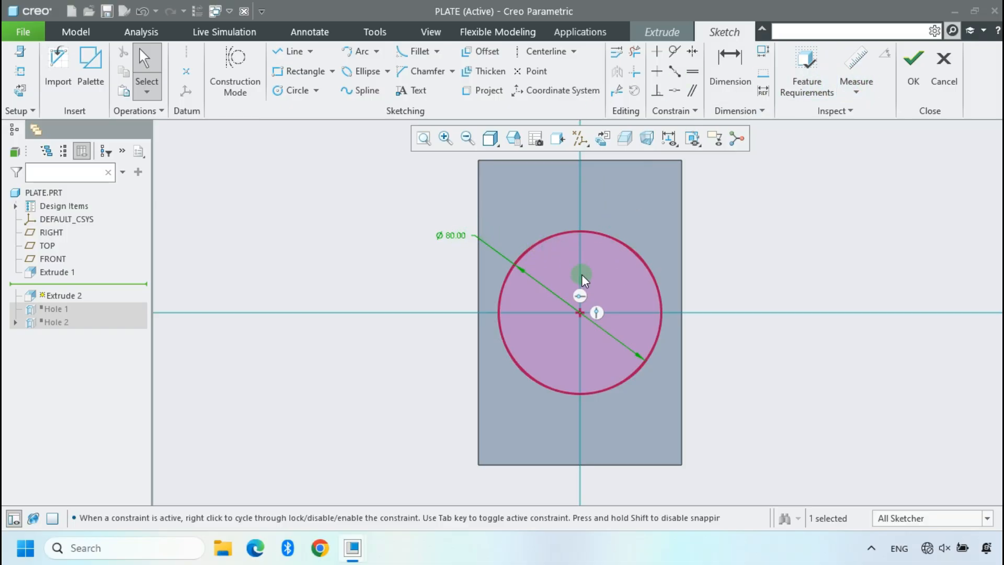
- Finish the circle sketch and extrude it upward from the plate to a depth of 50
mouse_move(586, 279)
middle_mouse_down()
mouse_move(605, 221)
mouse_move(567, 206)
middle_mouse_up()
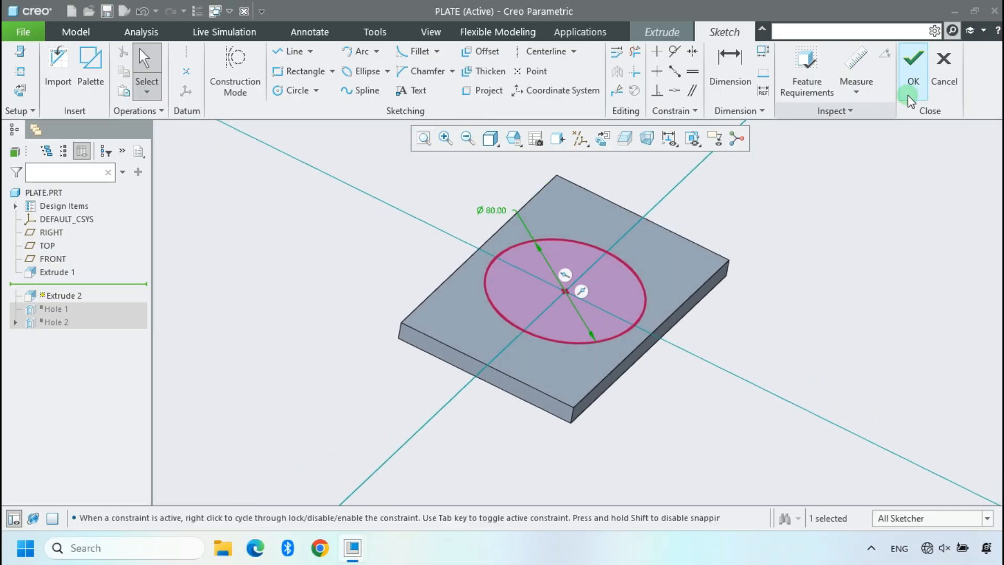
left_click(913, 65)
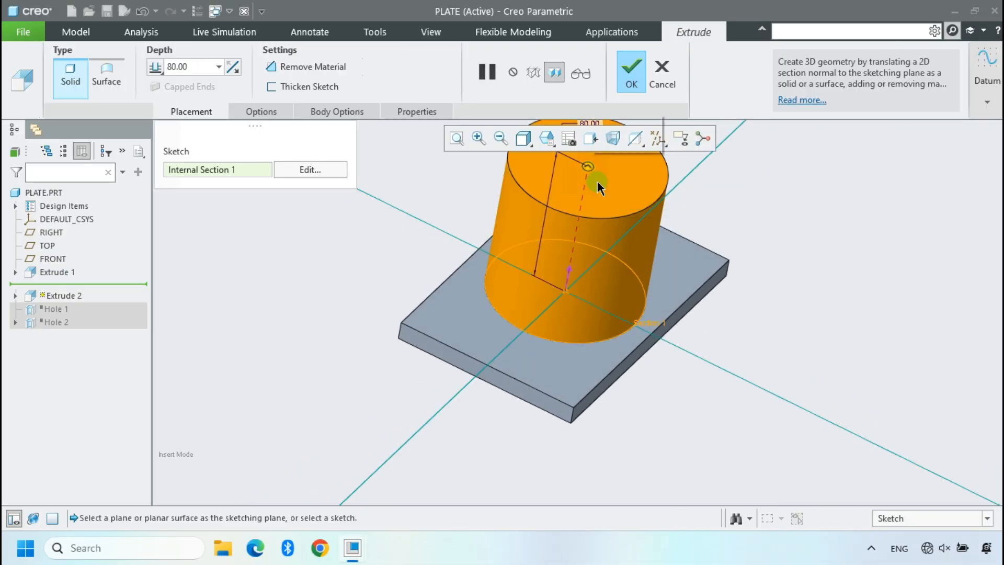
left_click_drag(588, 168, 585, 209)
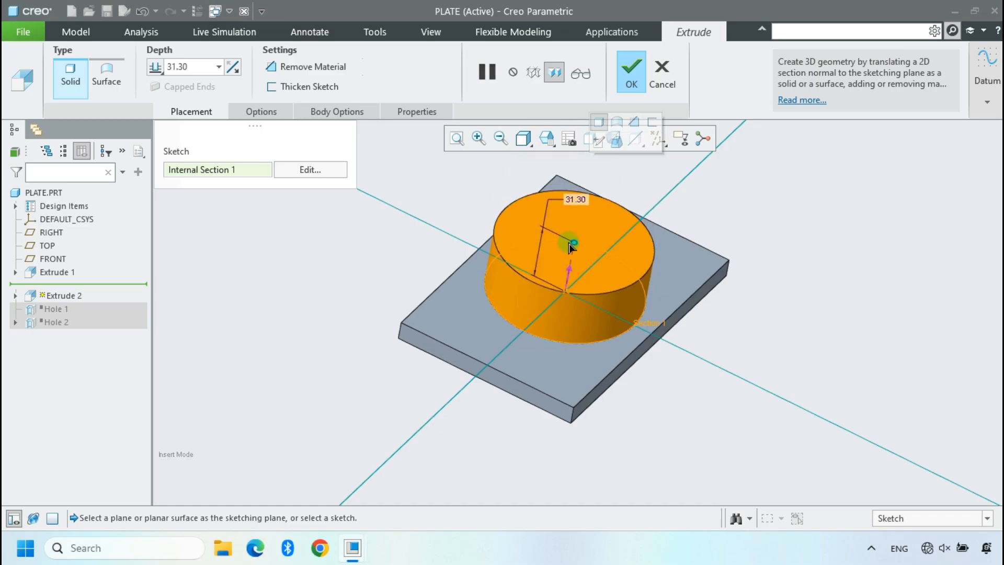
double_click(577, 200)
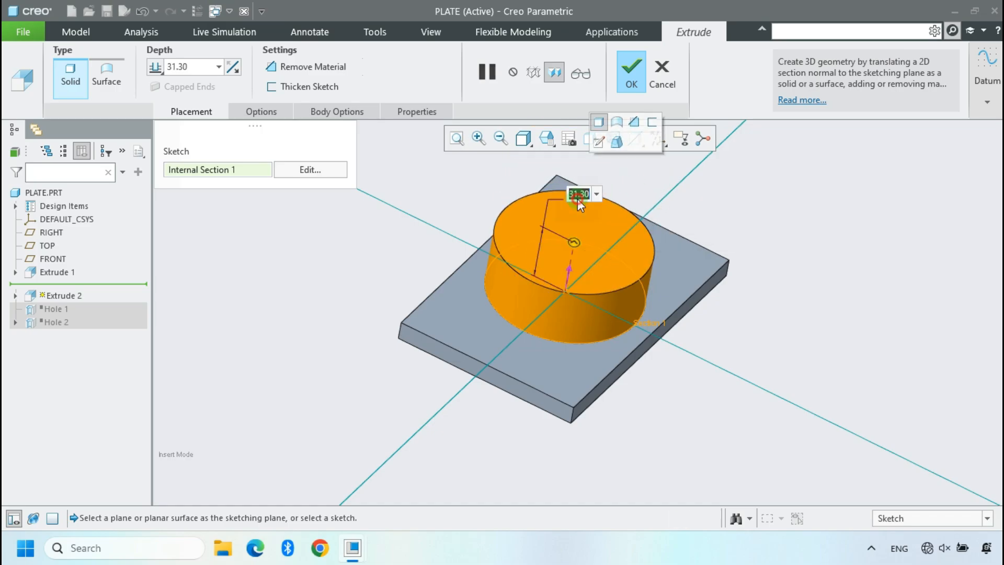
type("50")
key("Return")
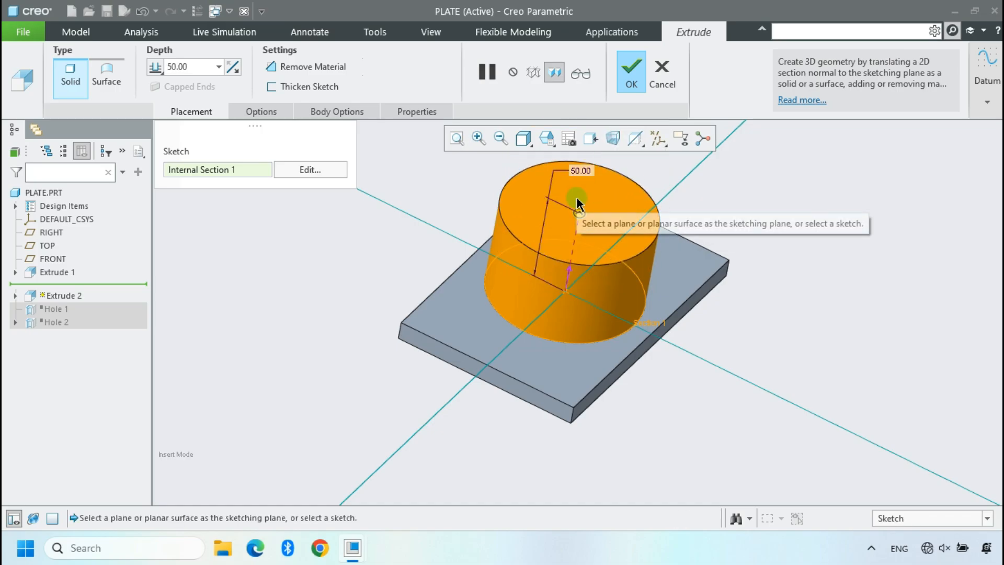
middle_click(719, 311)
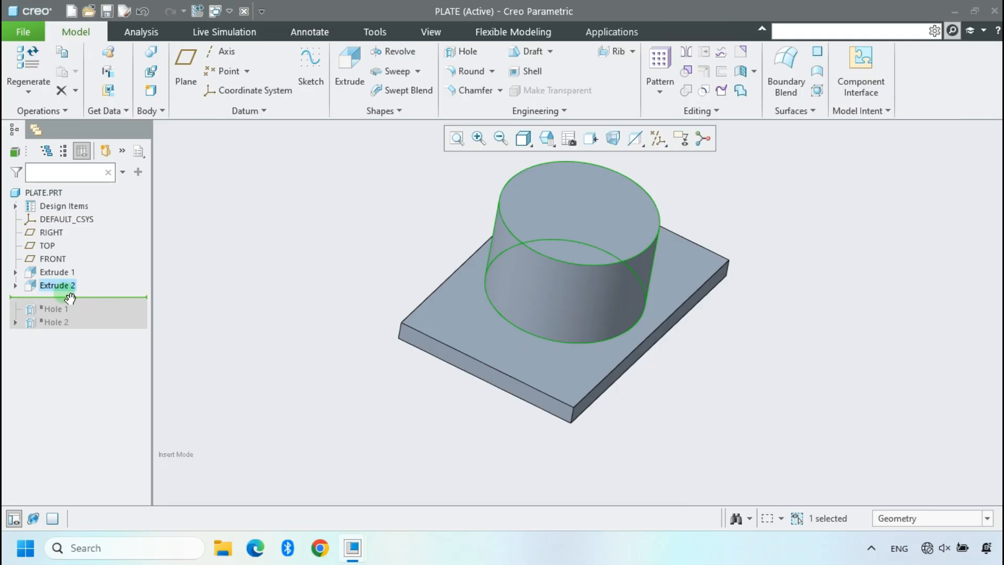
- Roll the plate model back to the point between Extrude 1 and Extrude 2
left_click_drag(67, 297, 74, 277)
mouse_move(584, 316)
middle_mouse_down()
mouse_move(460, 305)
mouse_move(460, 386)
mouse_move(531, 314)
mouse_move(525, 363)
mouse_move(502, 319)
middle_mouse_up()
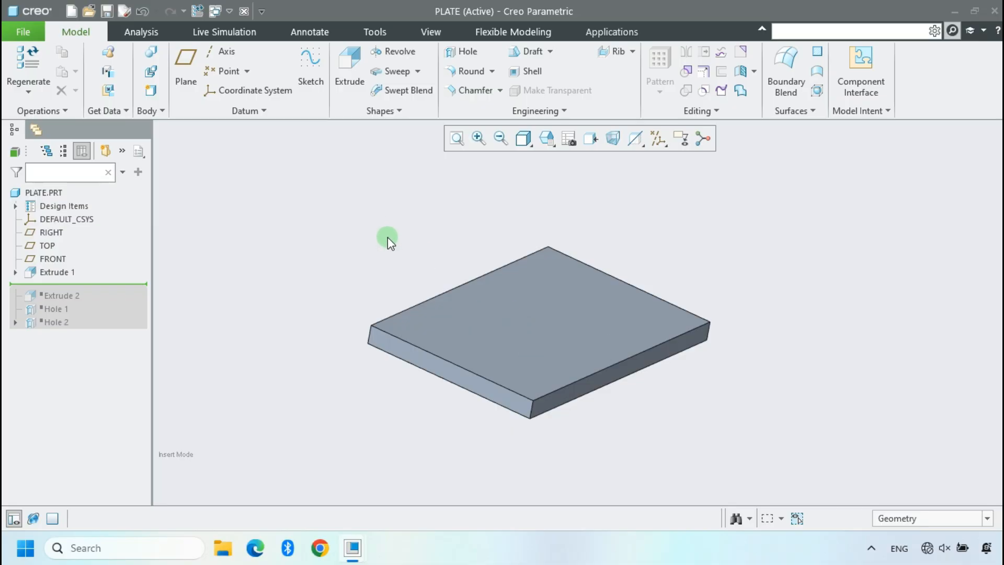
- Create a new drawing file that takes its name from the drawing model
key("ctrl+n")
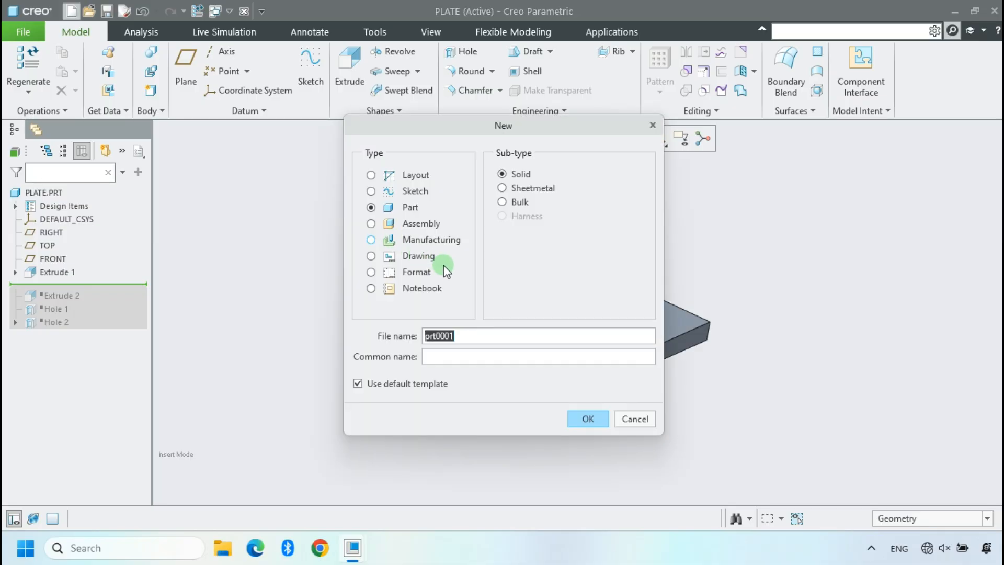
left_click(421, 256)
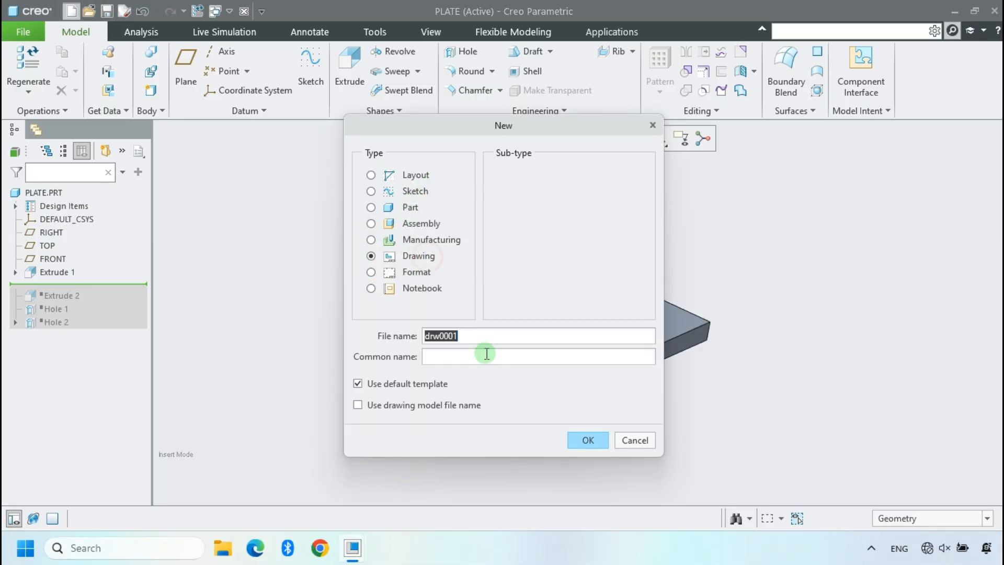
left_click(478, 332)
left_click(416, 407)
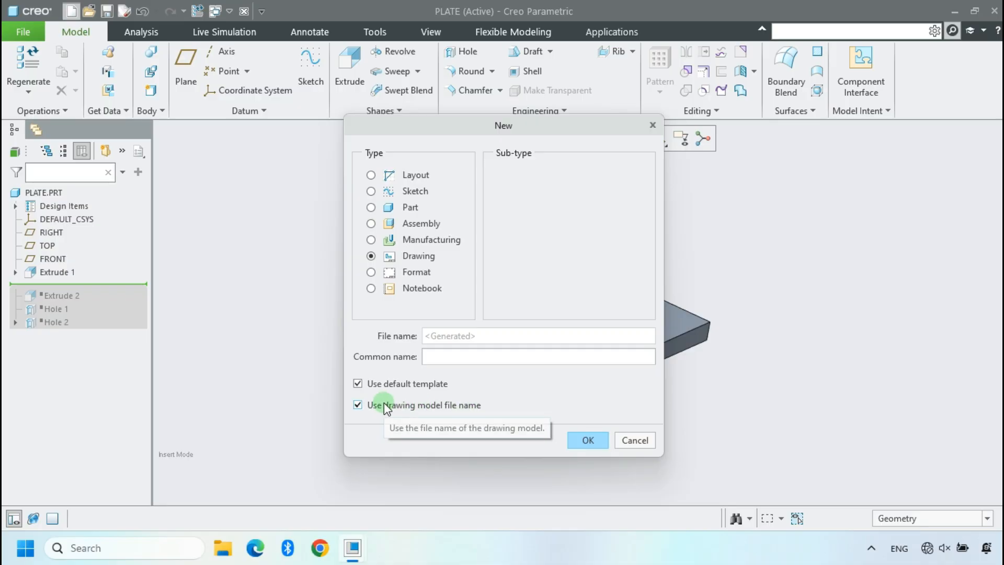
left_click(399, 406)
left_click(405, 406)
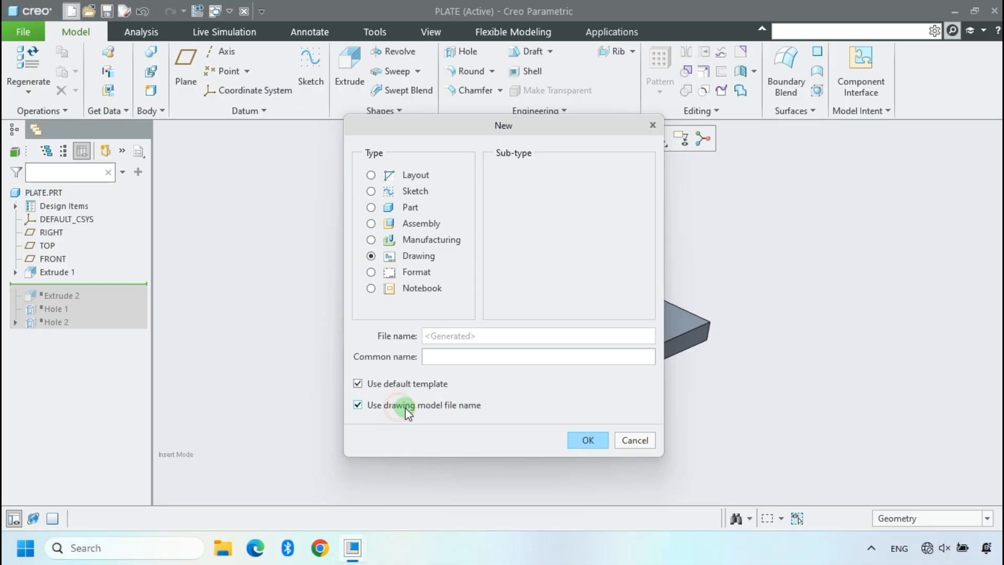
left_click(586, 440)
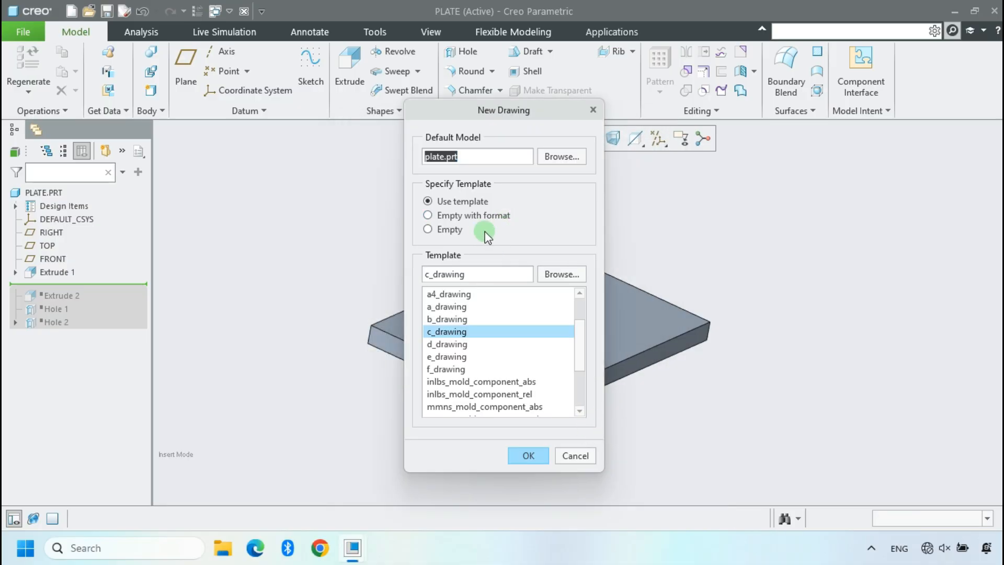
- Set the new drawing of plate.prt to be empty with format, using d.frm, and create it
left_click(485, 222)
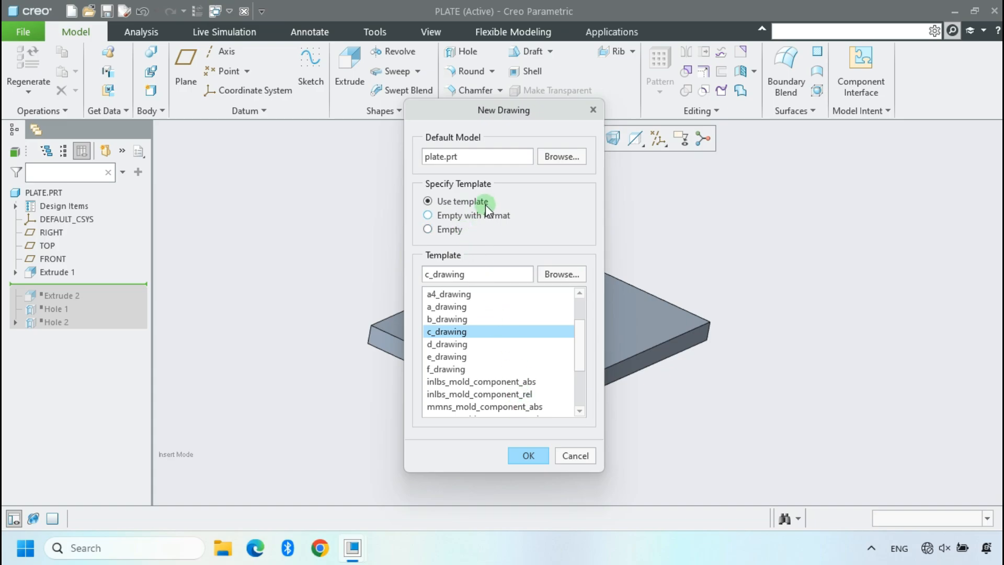
left_click(482, 216)
left_click(563, 270)
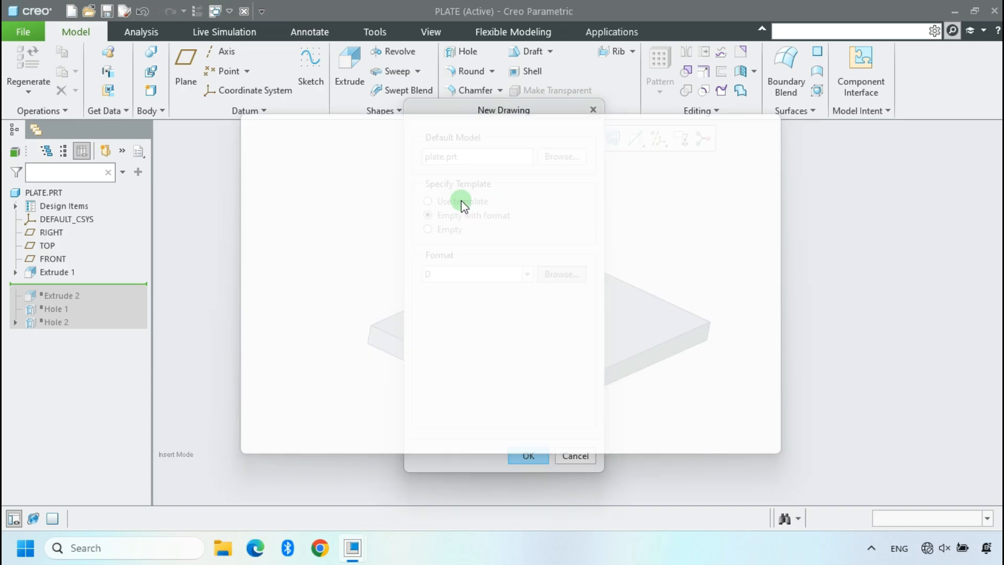
left_click(404, 220)
left_click(695, 460)
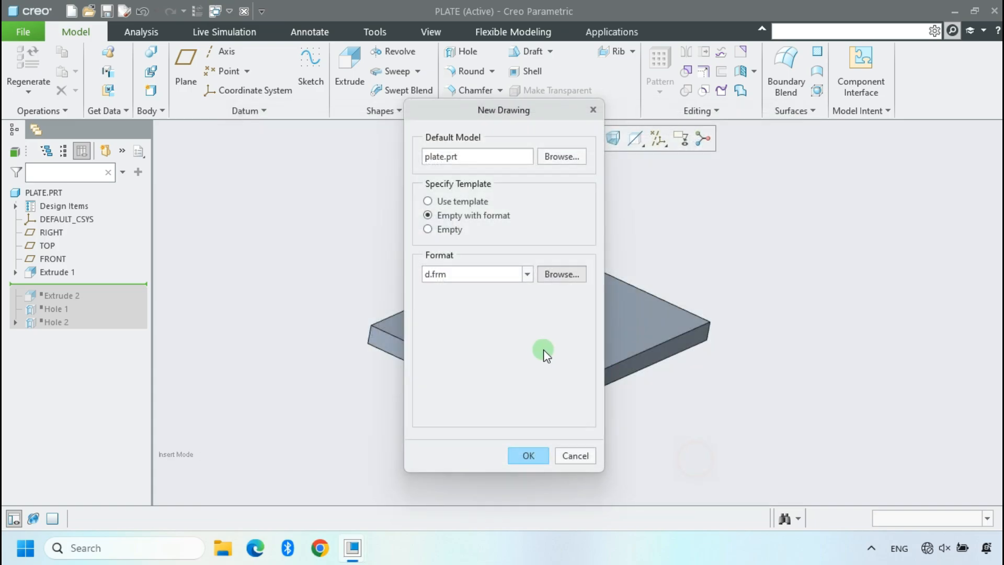
left_click(521, 453)
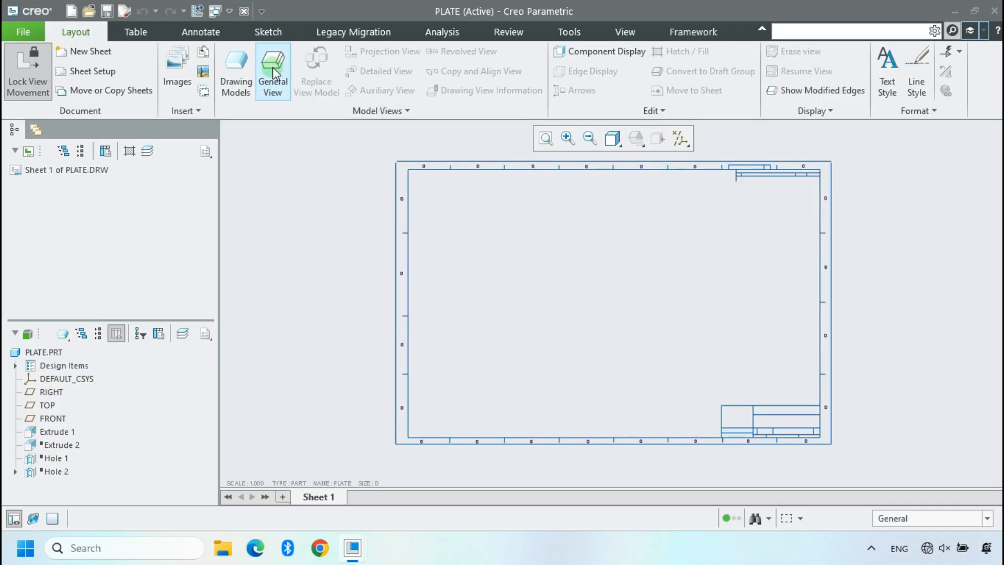
- Place a general view of the plate on the lower half of the sheet with the TOP orientation
left_click(273, 73)
left_click(518, 374)
left_click(574, 346)
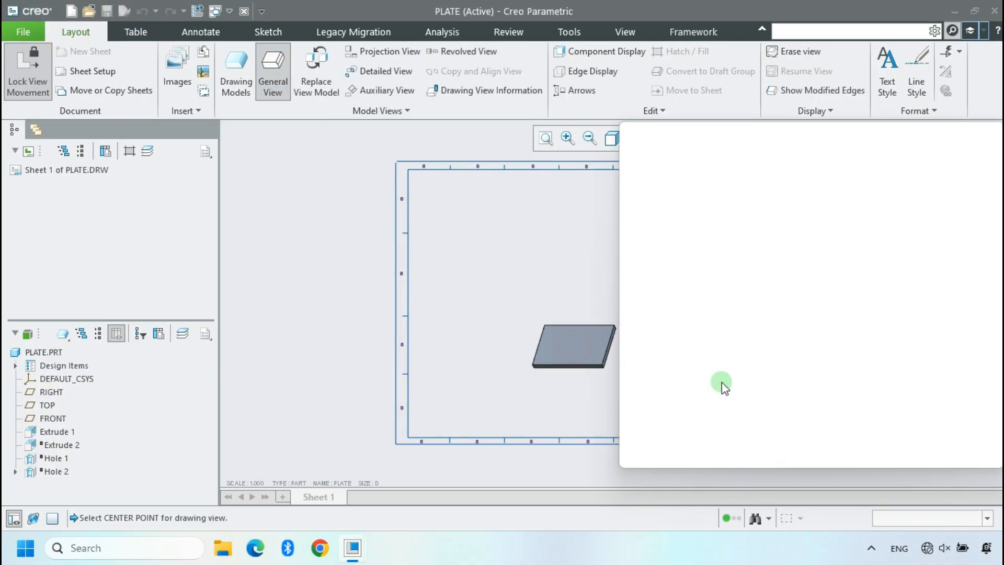
left_click(731, 372)
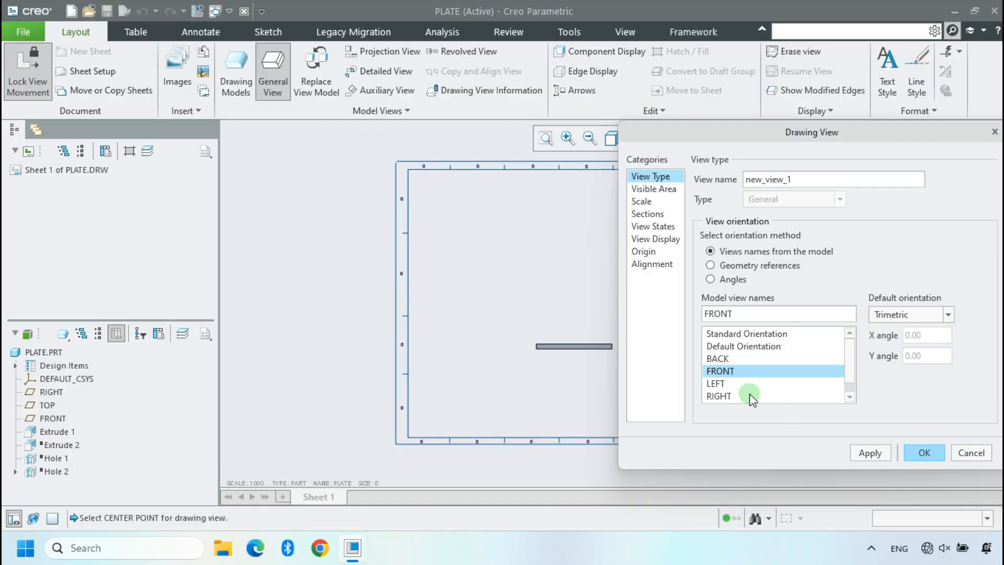
scroll(736, 366, "down", 1)
left_click(725, 396)
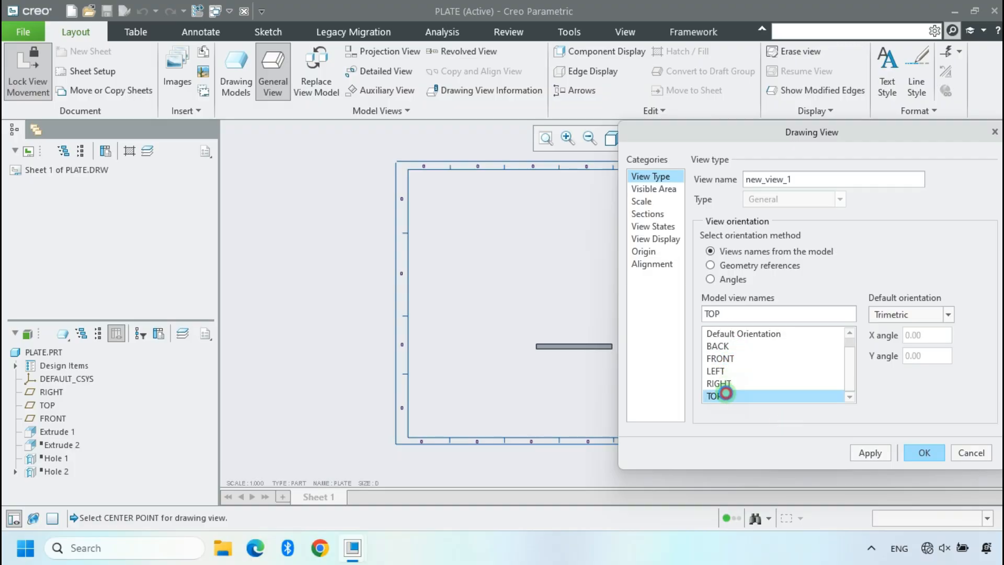
left_click(870, 453)
left_click(924, 453)
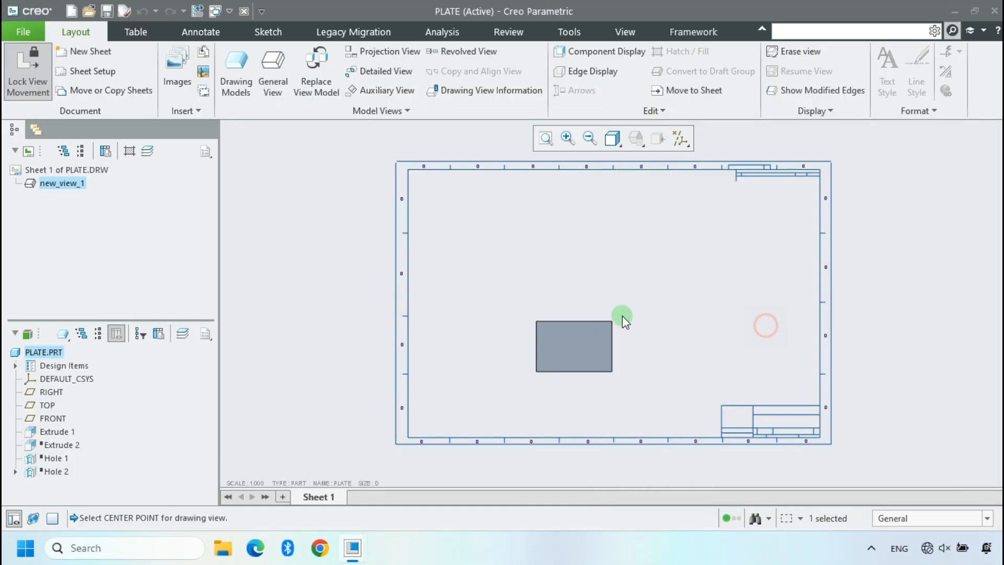
- Add a projection view of the plate to the right of the top view
left_click(622, 317)
left_click(642, 259)
left_click(652, 346)
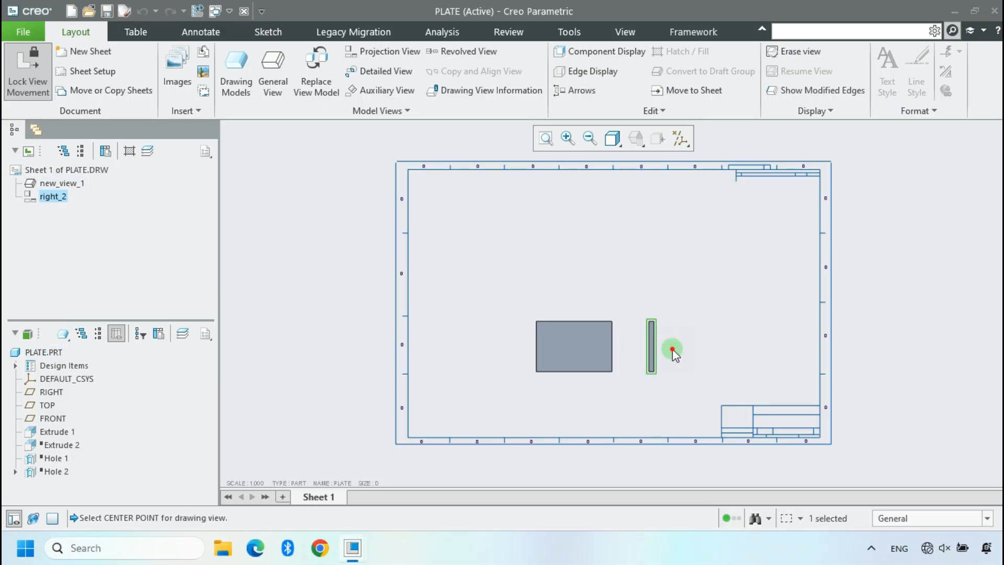
scroll(631, 337, "up", 3)
left_click(556, 143)
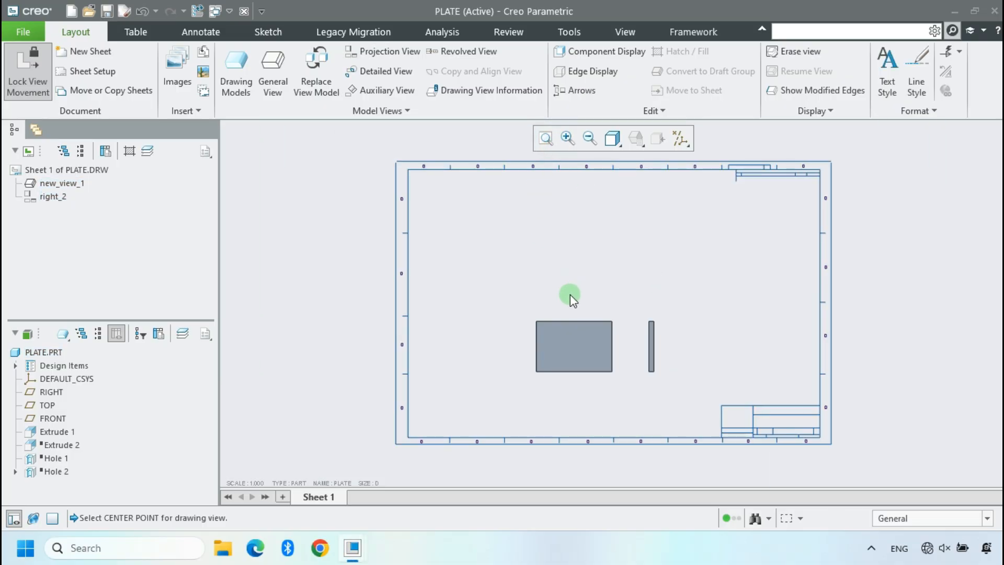
- Set the top view's display style to No Hidden and its tangent edges display style to None
double_click(574, 328)
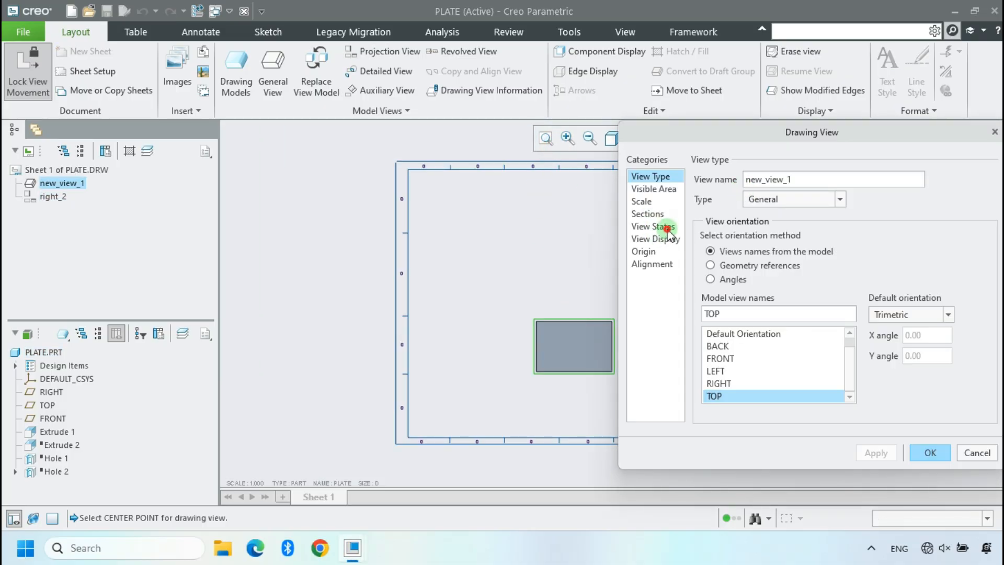
left_click(653, 226)
left_click(655, 238)
left_click(790, 195)
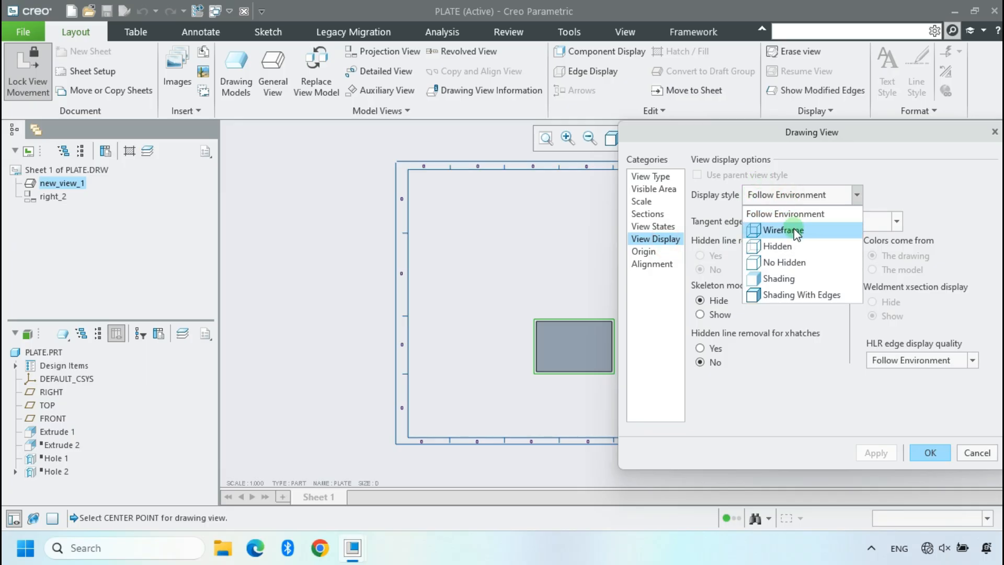
left_click(506, 251)
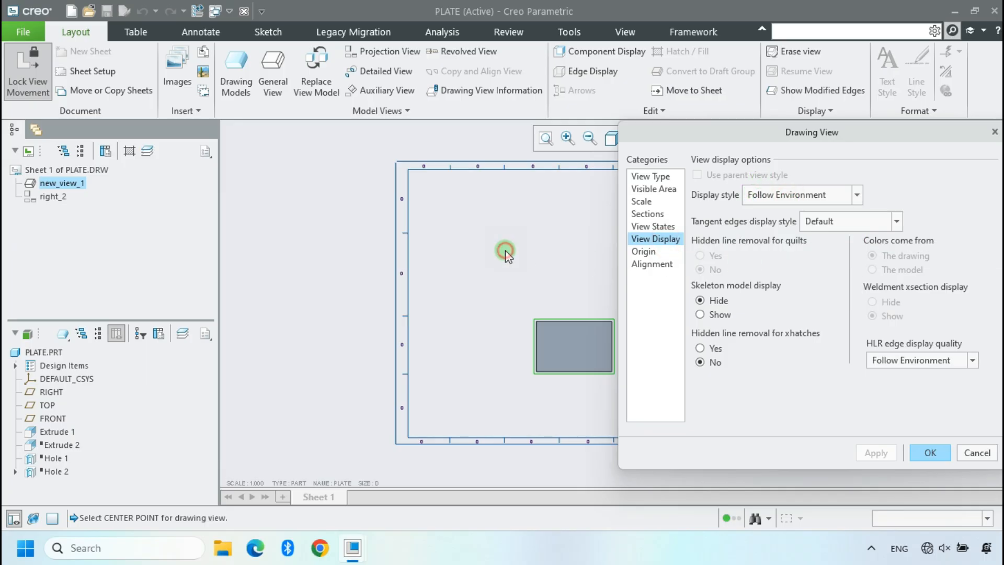
left_click(817, 195)
left_click(801, 263)
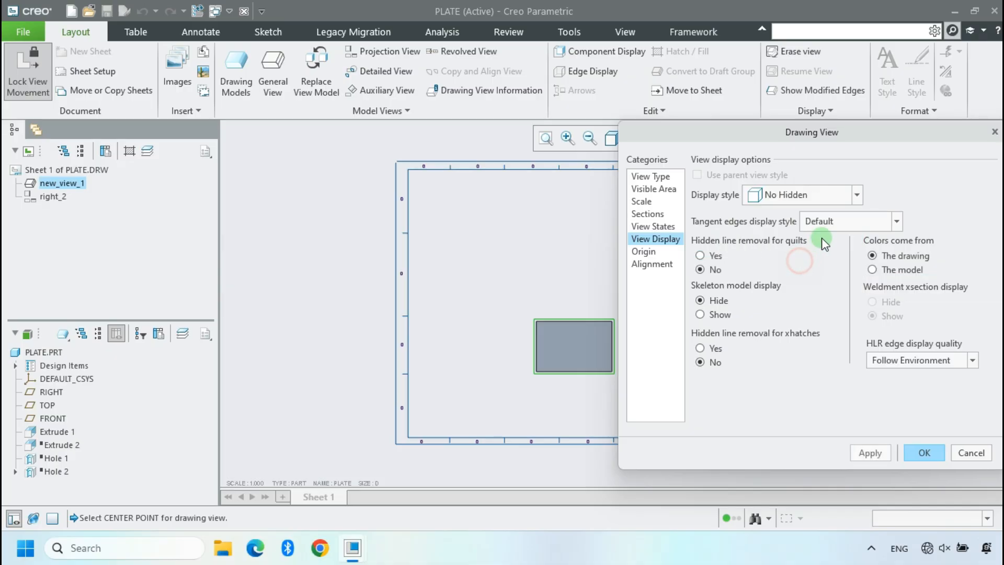
left_click(832, 222)
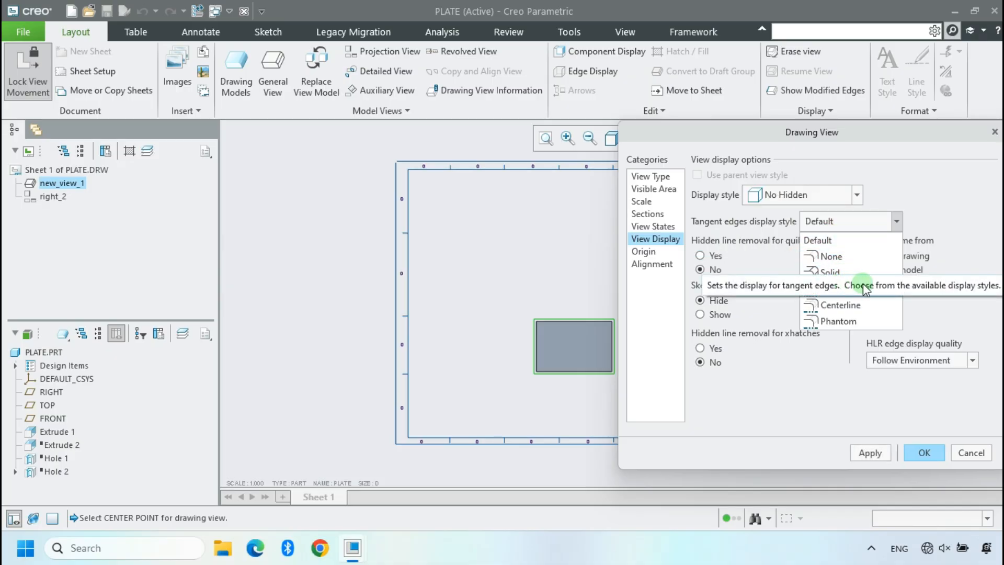
left_click(863, 258)
left_click(871, 453)
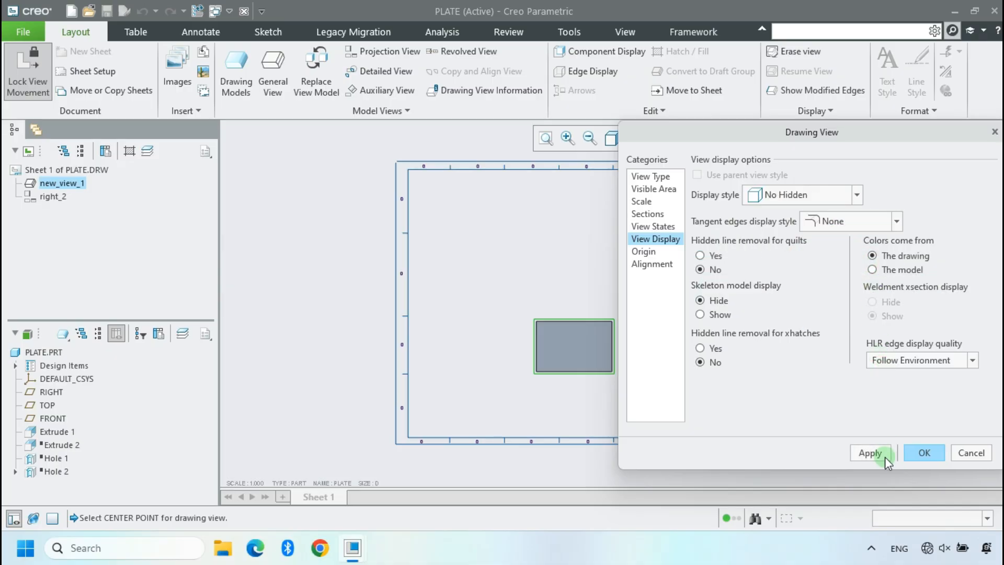
left_click(924, 453)
- Set the projected right view's display style to No Hidden and its tangent edges display style to None
scroll(651, 345, "up", 3)
double_click(652, 316)
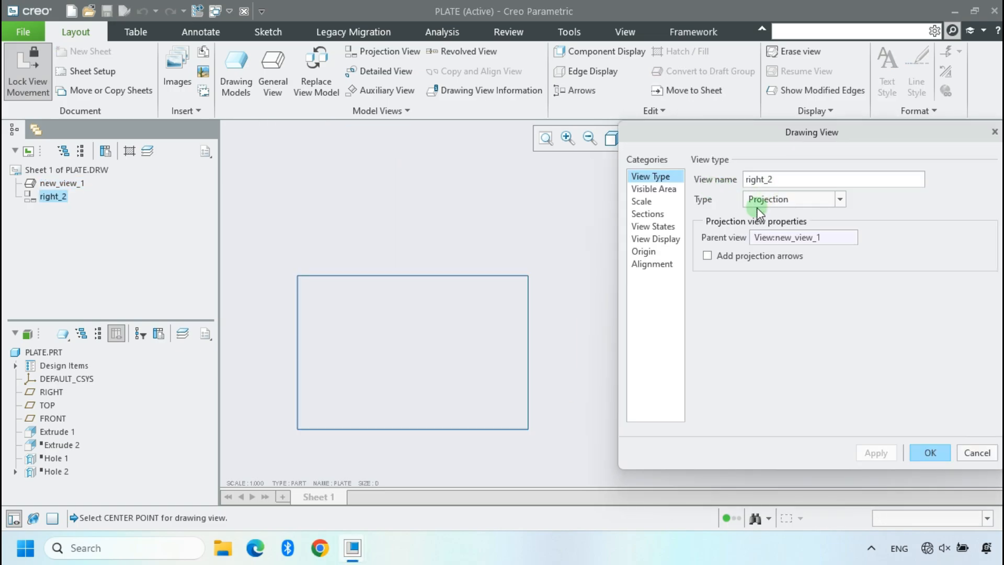
left_click(655, 239)
left_click(801, 194)
left_click(784, 262)
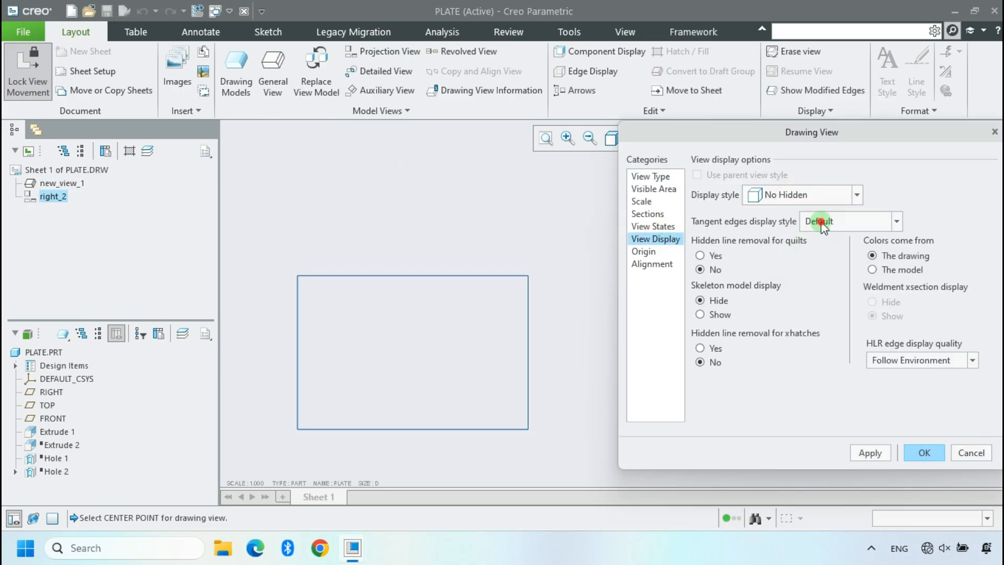
left_click(820, 221)
left_click(837, 257)
left_click(870, 453)
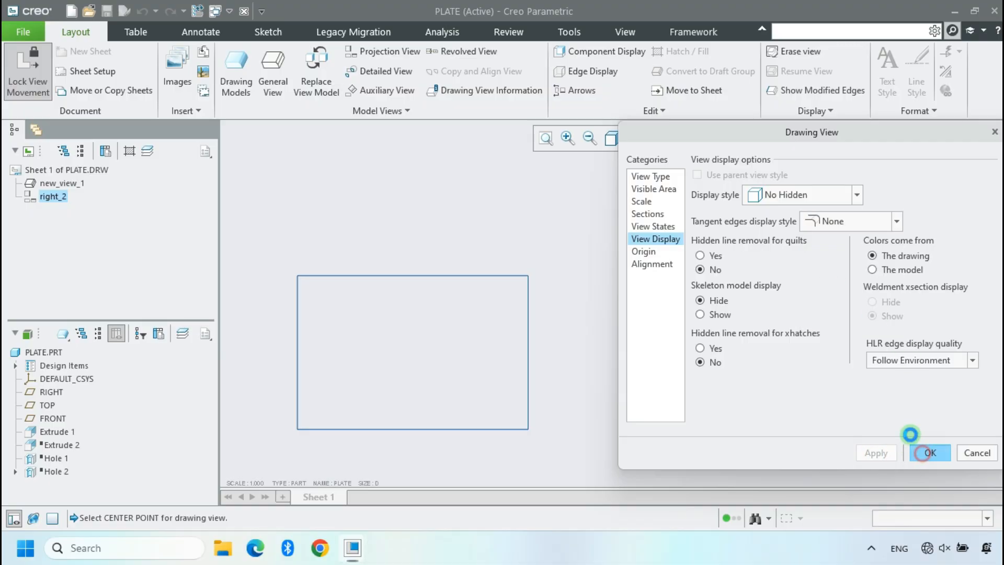
left_click(924, 453)
left_click(699, 260)
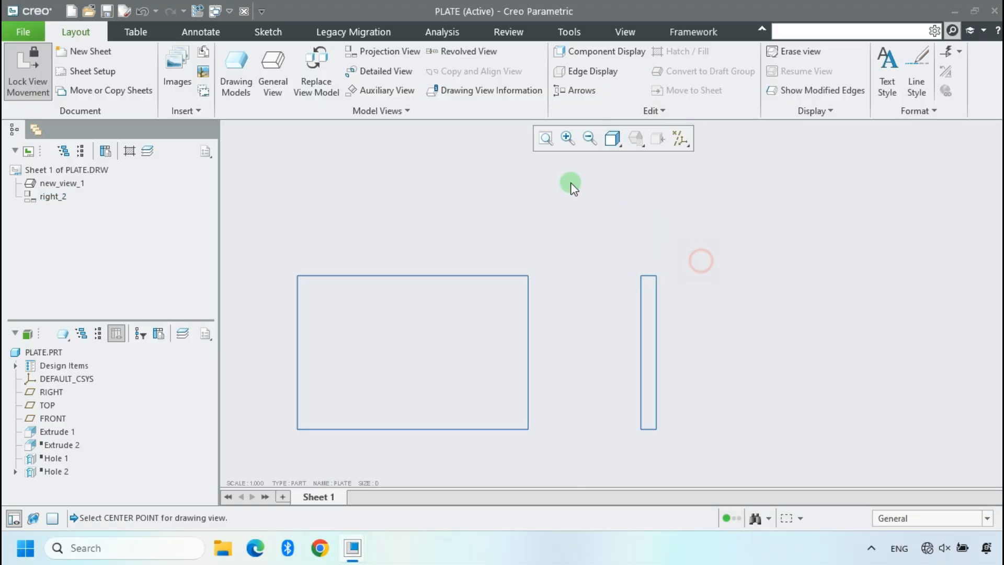
- Give the top view a custom scale of 2
left_click(545, 138)
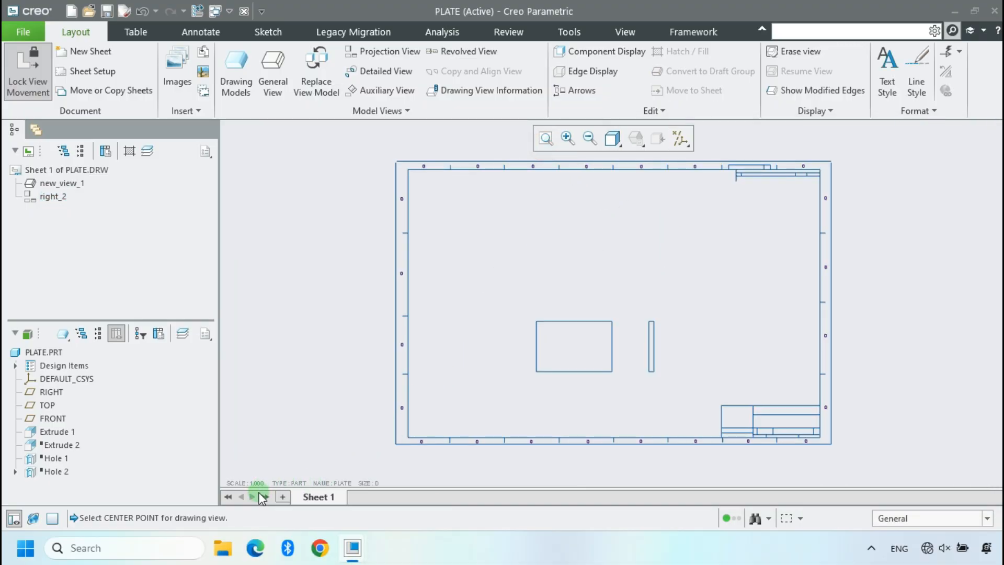
left_click(601, 354)
left_click(560, 306)
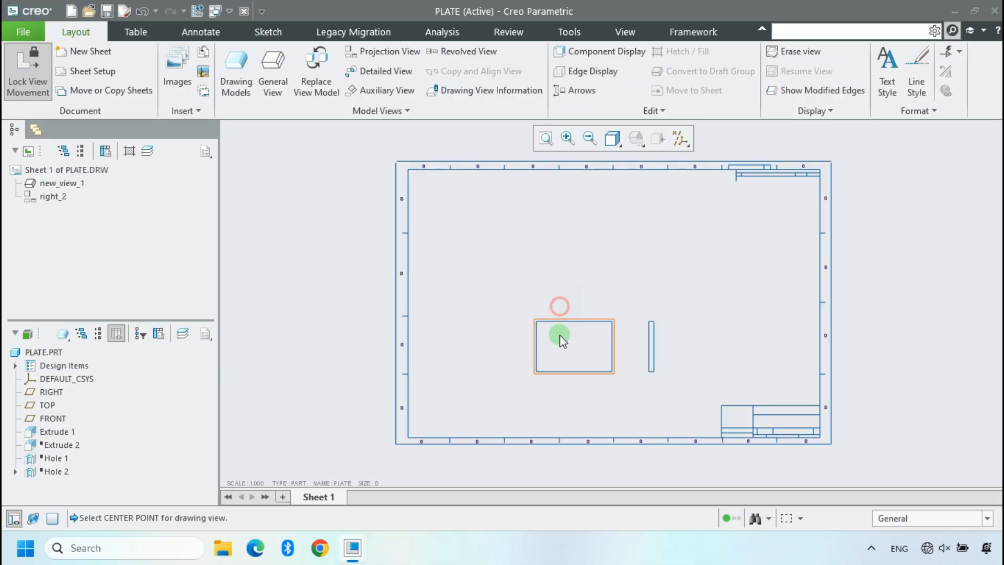
double_click(559, 338)
left_click(642, 201)
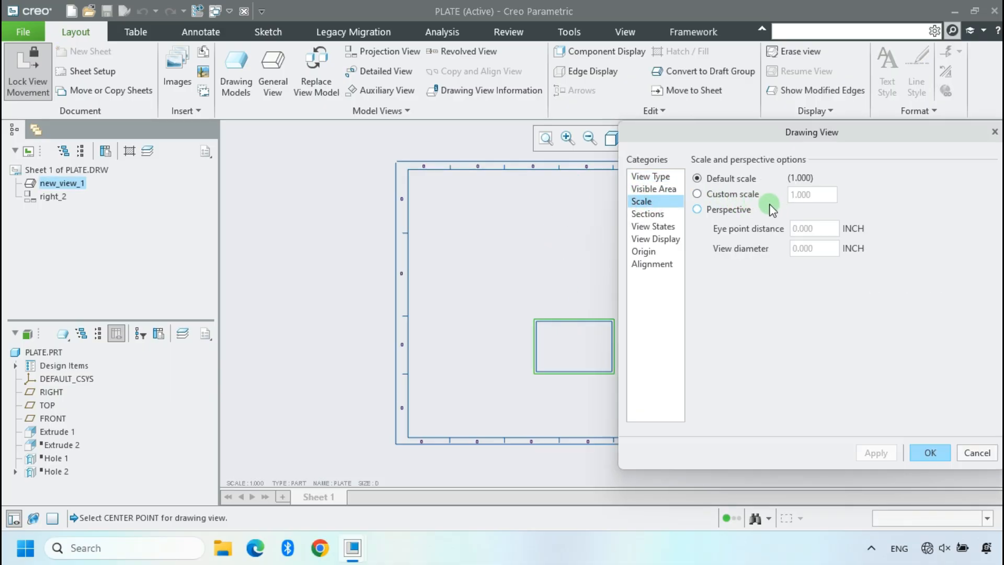
left_click(713, 195)
left_click(836, 195)
left_click_drag(817, 195, 761, 200)
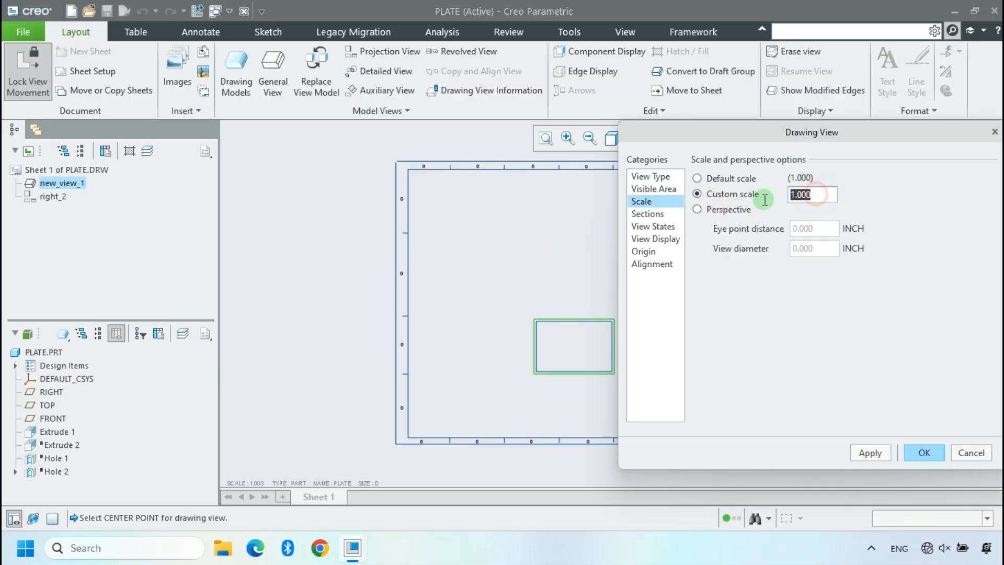
type("2")
key("Return")
left_click(870, 453)
left_click(929, 453)
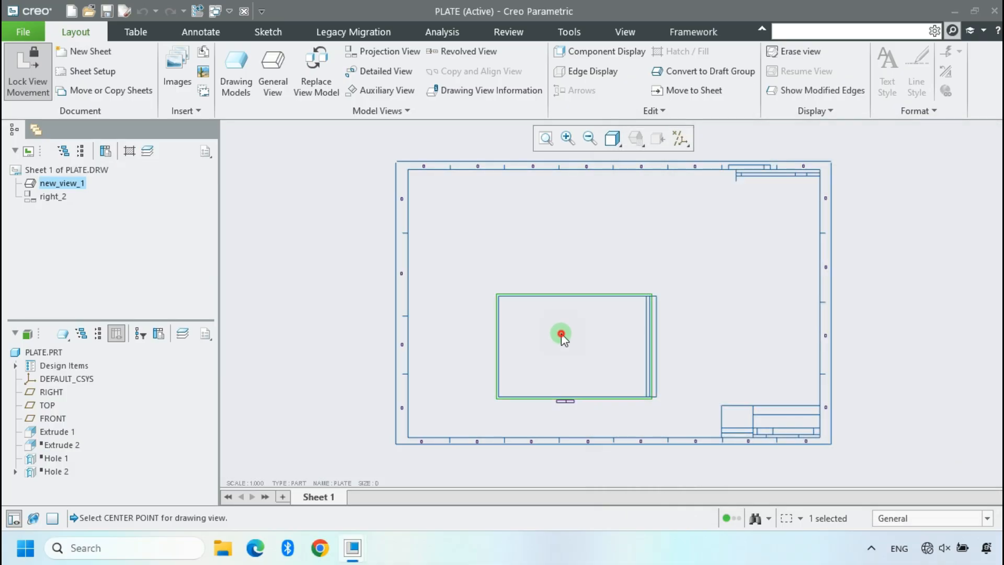
- Unlock view movement and move the top view left, clear of the projected view
left_click(19, 65)
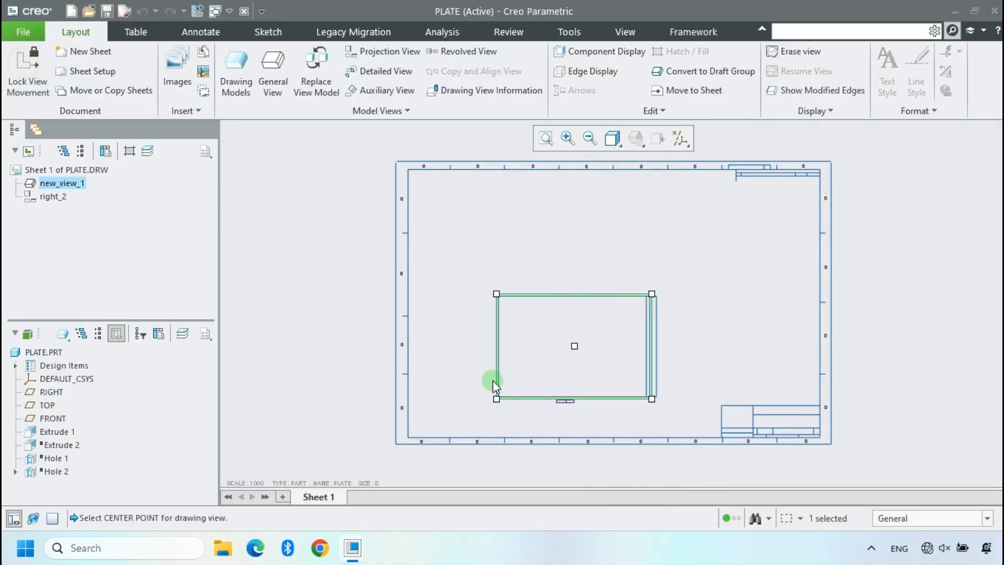
left_click_drag(597, 371, 564, 369)
left_click(718, 330)
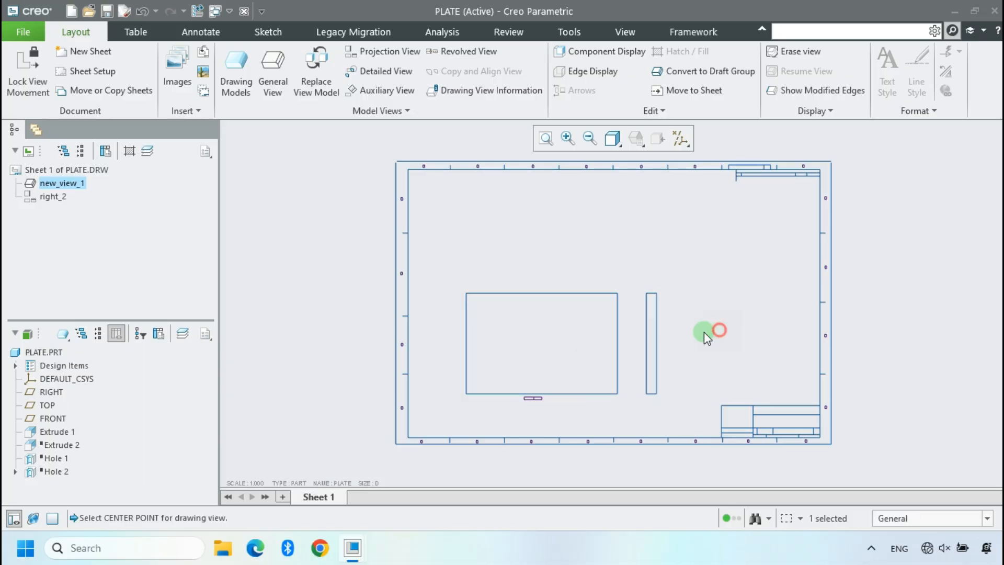
- Open the PLATE.PRT part model from the drawing
right_click(43, 353)
left_click(67, 363)
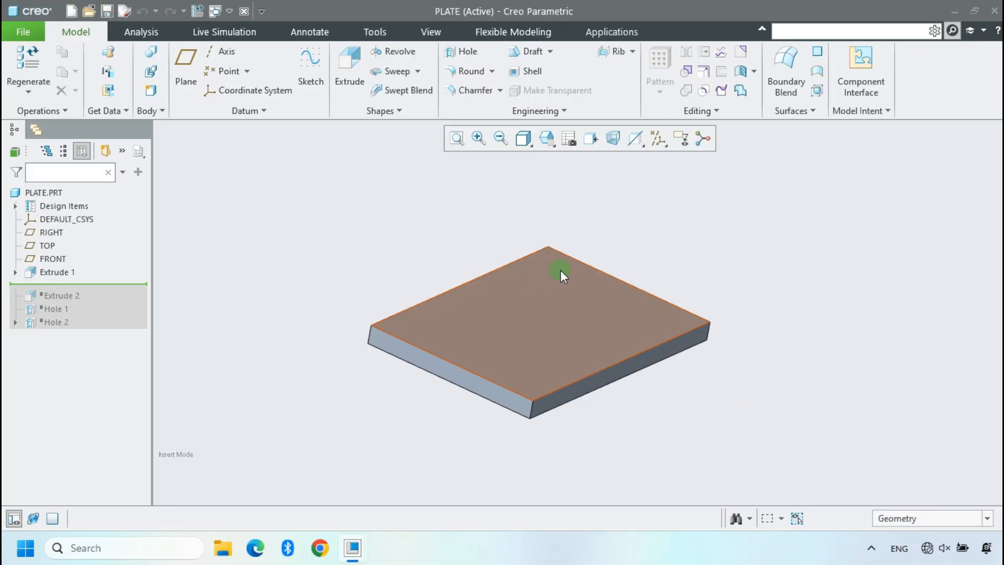
mouse_move(560, 267)
middle_mouse_down()
mouse_move(541, 282)
mouse_move(557, 268)
middle_mouse_up()
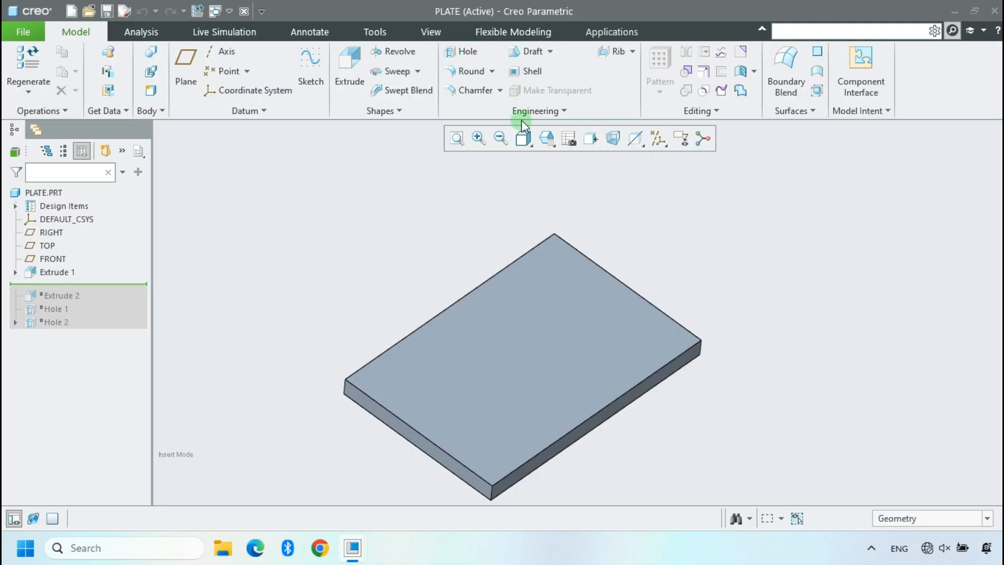
left_click(463, 51)
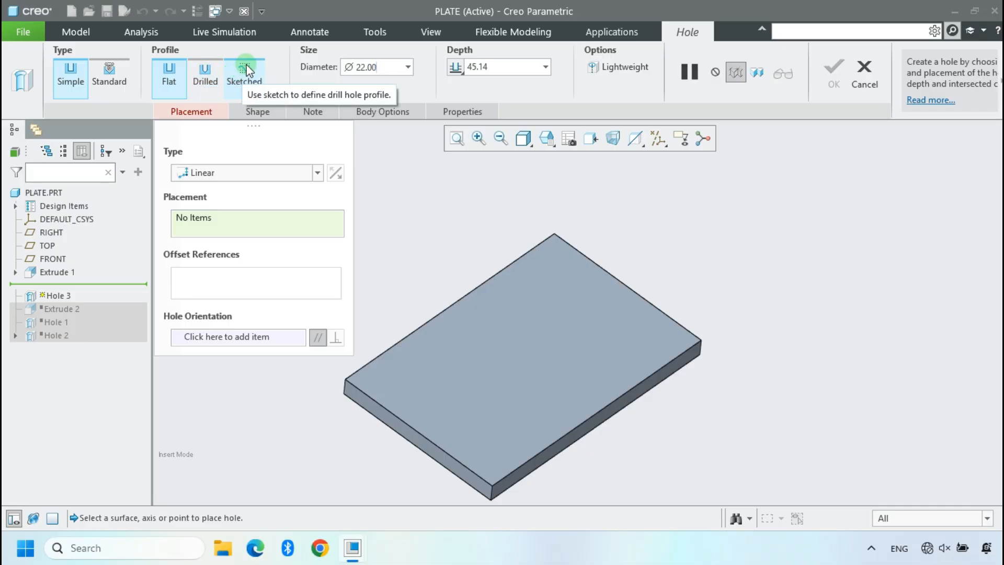
left_click(384, 65)
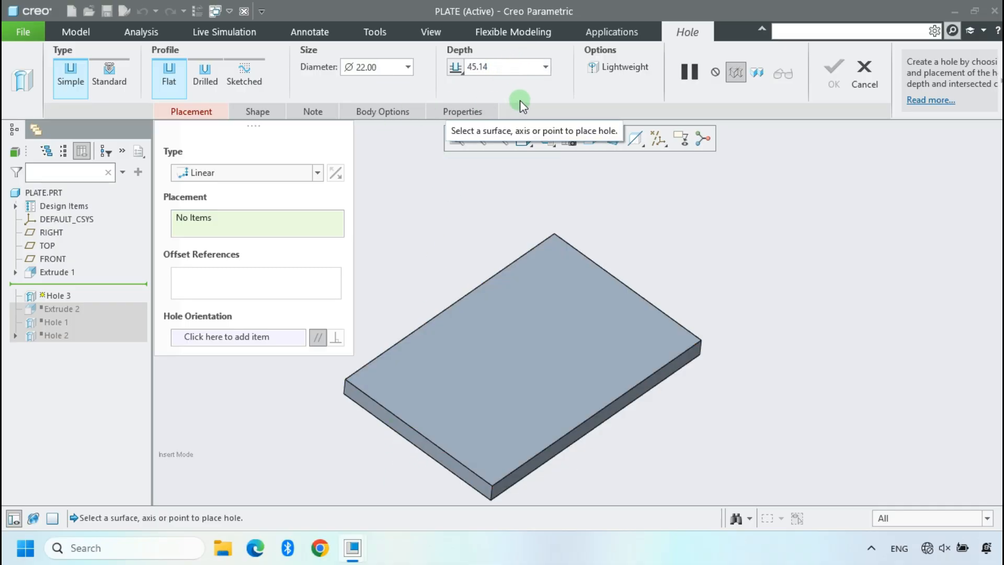
left_click(504, 67)
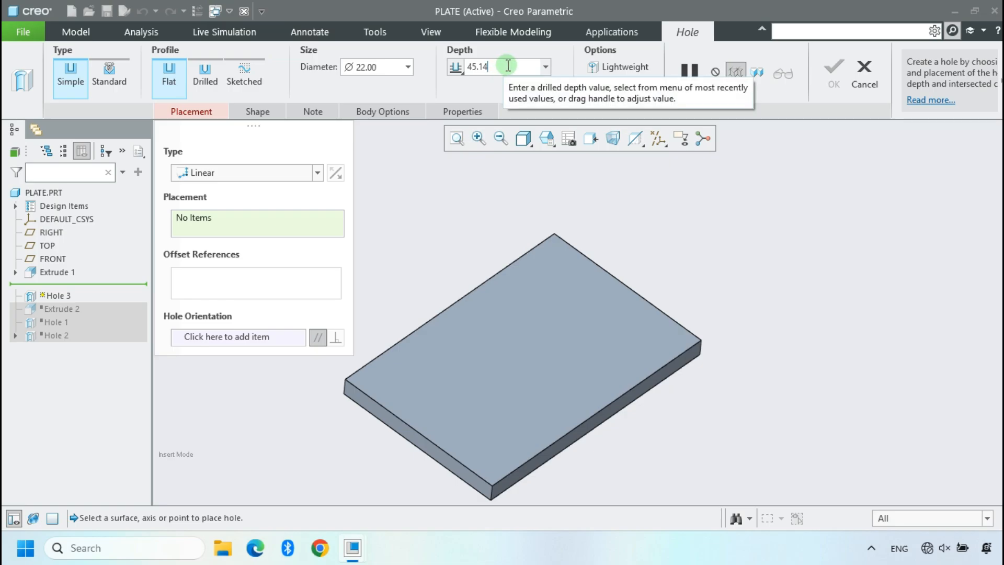
left_click(200, 106)
left_click(211, 110)
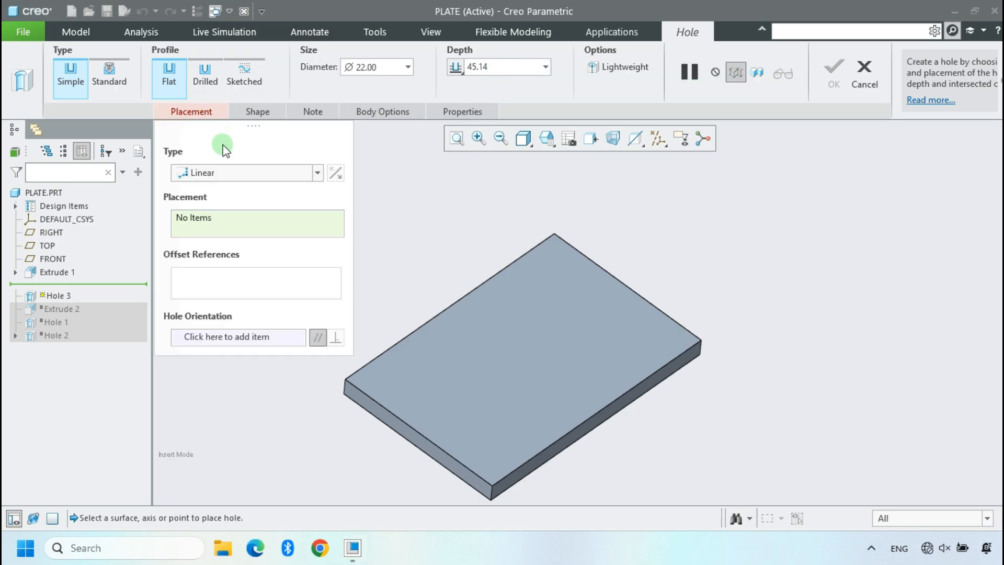
left_click(229, 175)
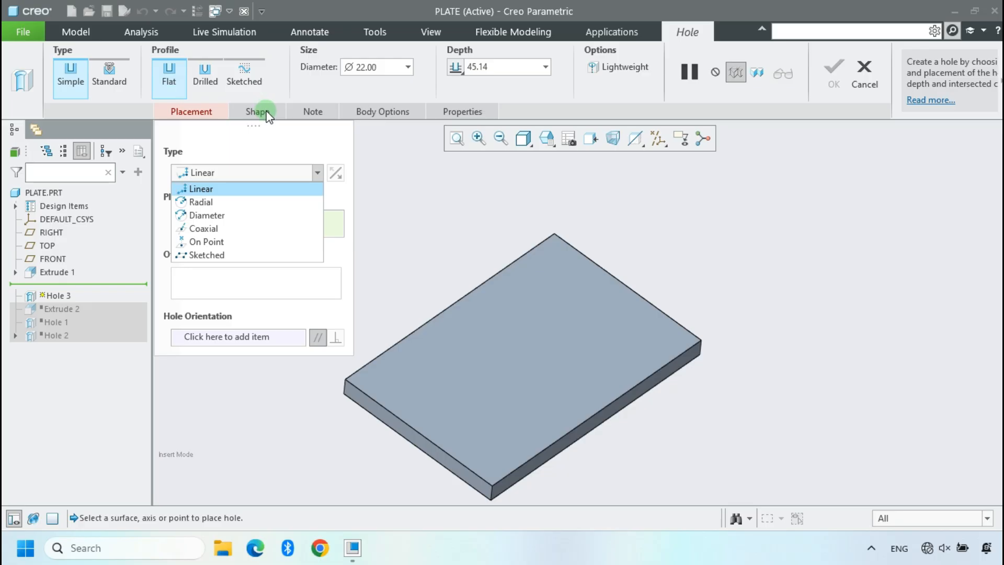
left_click(81, 77)
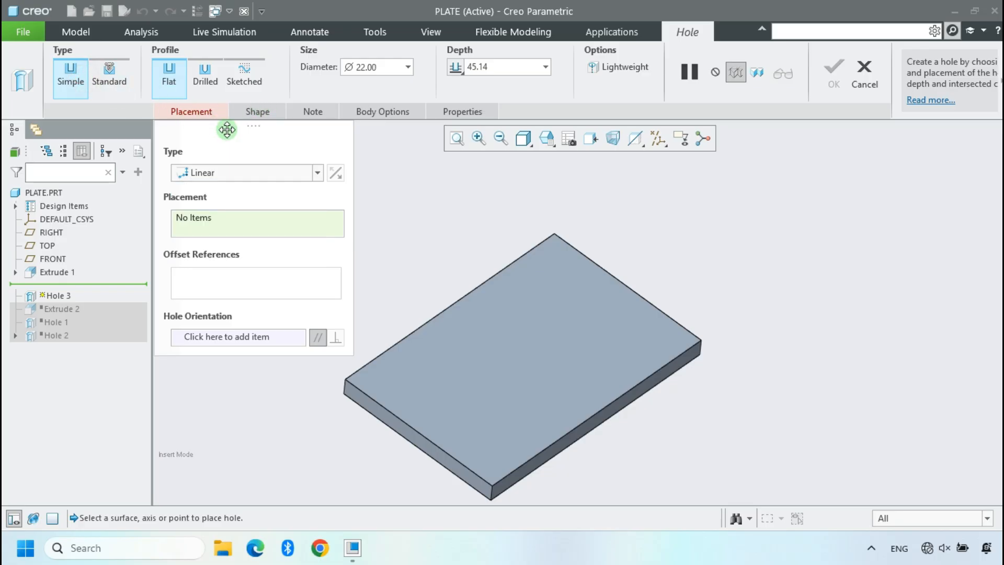
left_click(863, 74)
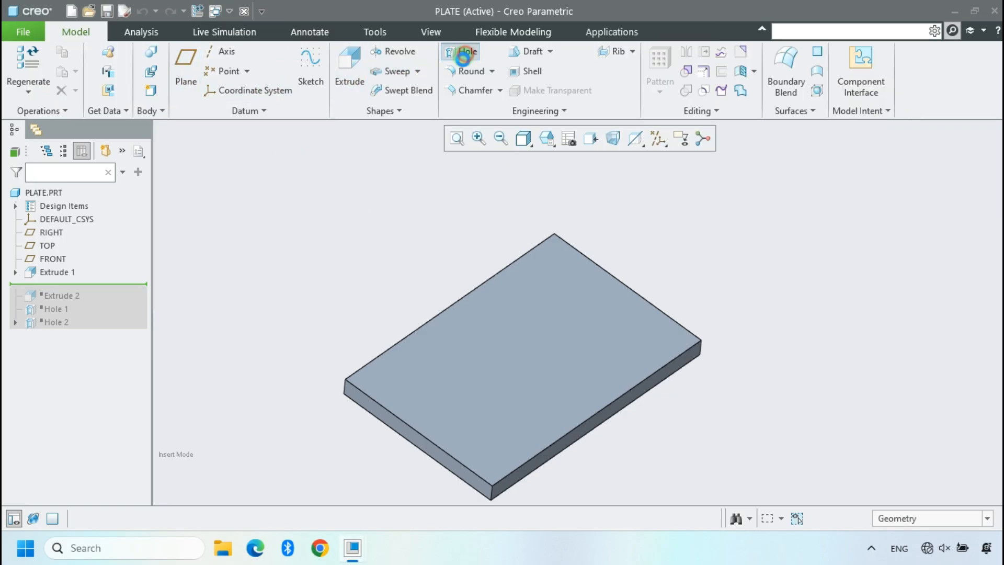
- Start a simple flat hole on the plate's upper face near its left corner and set the diameter to 10
left_click(460, 52)
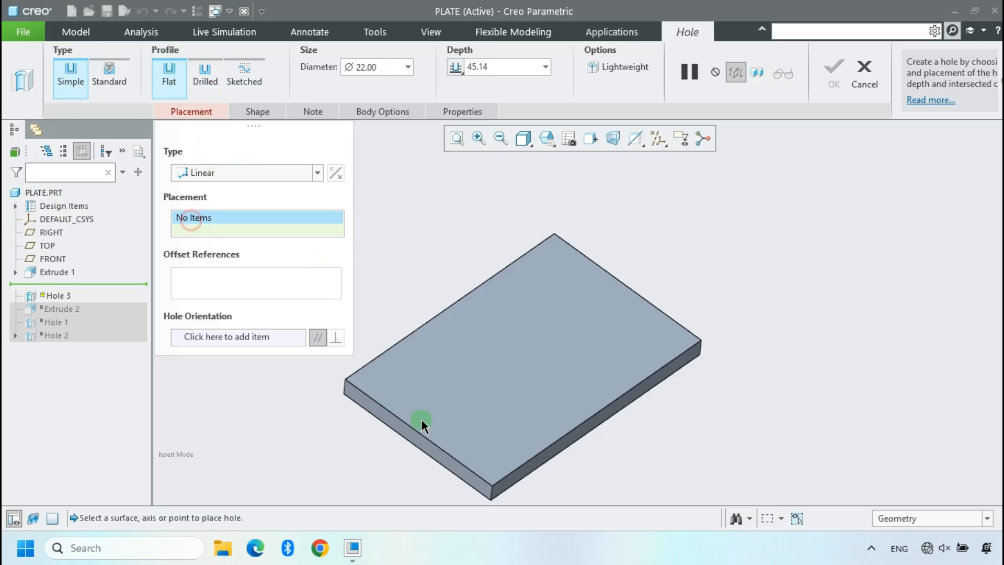
left_click(379, 386)
scroll(530, 361, "up", 3)
scroll(453, 370, "down", 5)
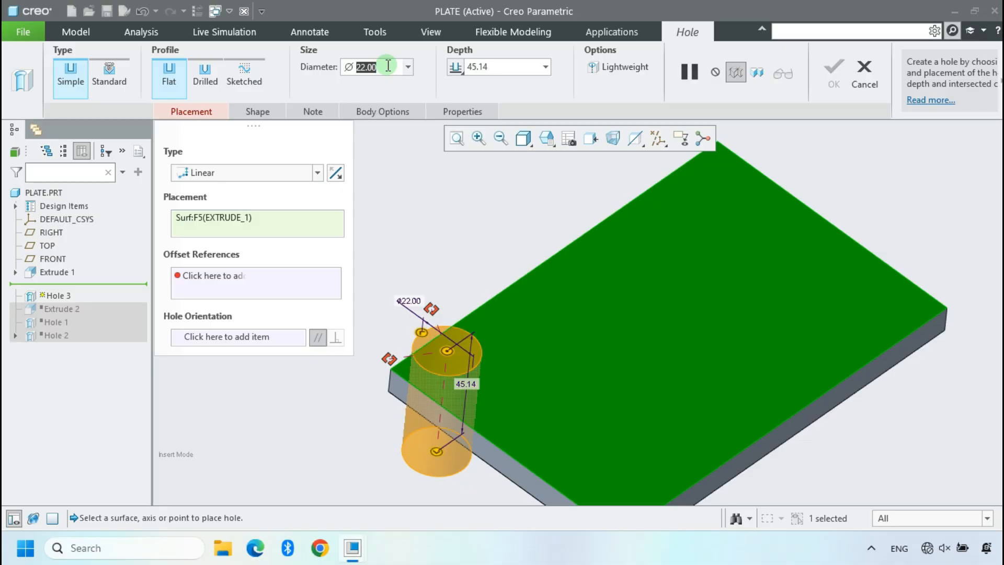
type("10")
key("Return")
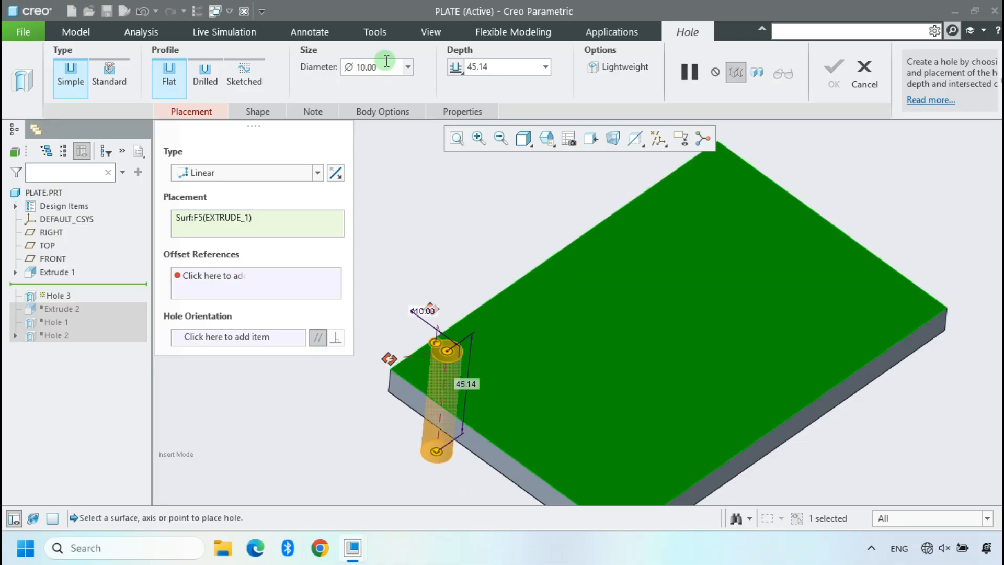
- Attach the hole's two linear offset references to the short and long side faces that meet at the nearby corner
scroll(395, 375, "down", 3)
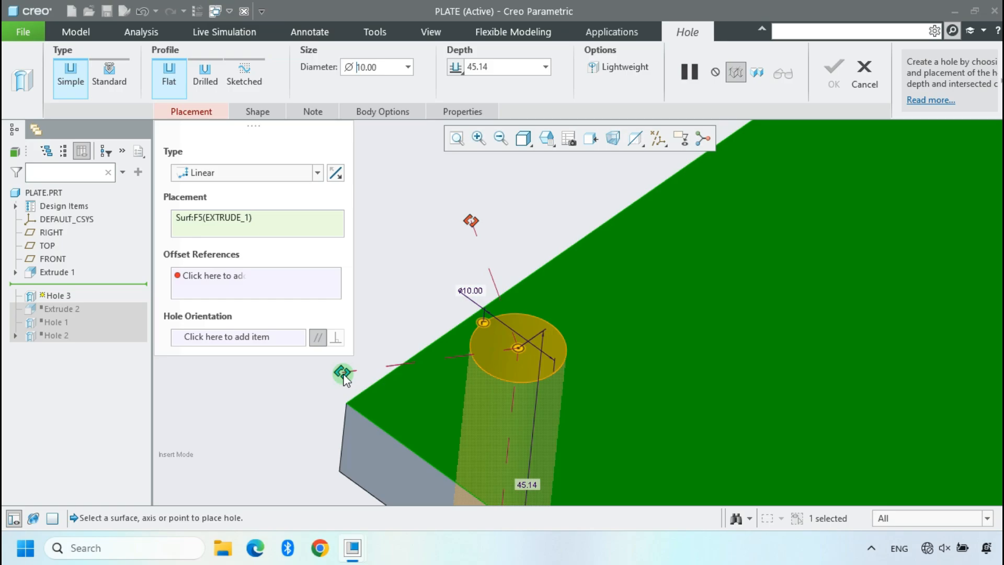
left_click_drag(342, 374, 391, 436)
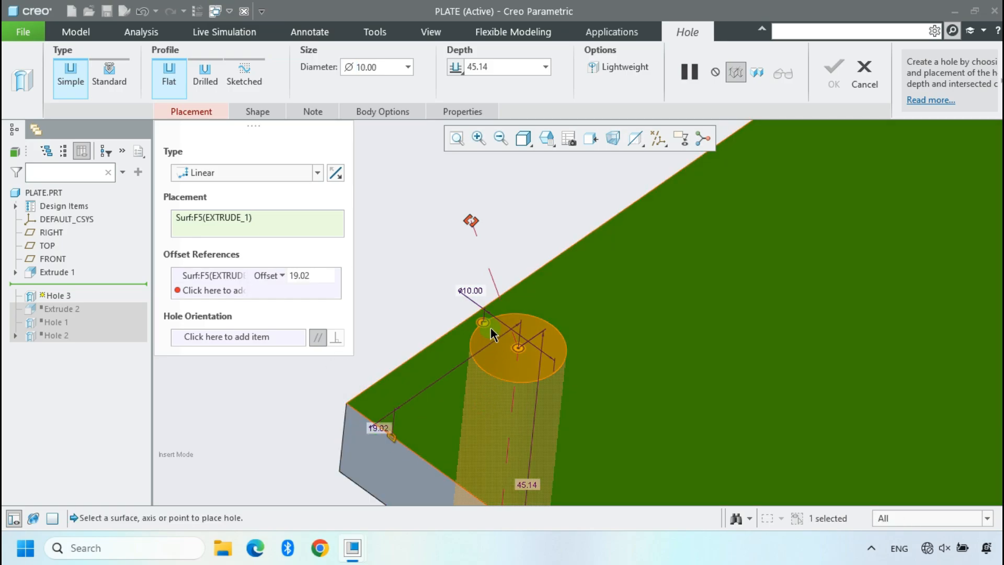
mouse_move(492, 334)
middle_mouse_down()
mouse_move(510, 337)
mouse_move(502, 335)
middle_mouse_up()
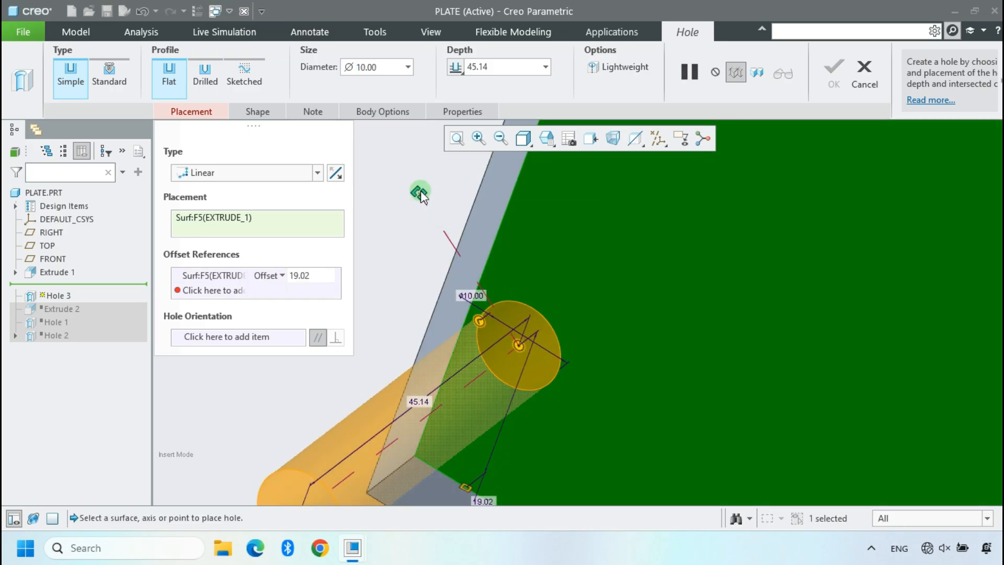
left_click_drag(419, 196, 480, 267)
scroll(480, 266, "up", 5)
middle_click_drag(504, 306, 467, 314)
scroll(431, 297, "up", 4)
scroll(455, 300, "down", 3)
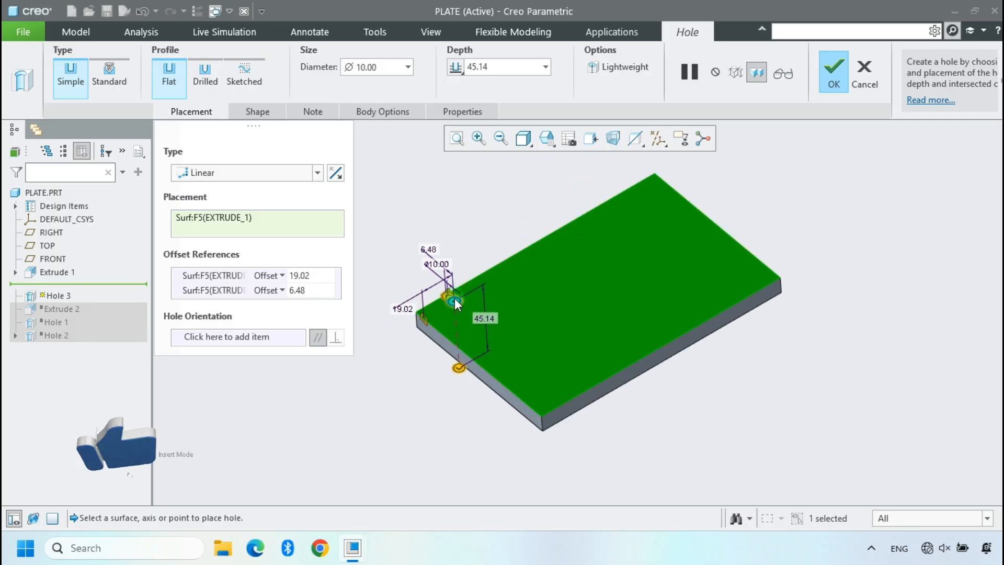
- Move the hole closer to the corner and set both of its linear offsets to 10
scroll(458, 315, "down", 4)
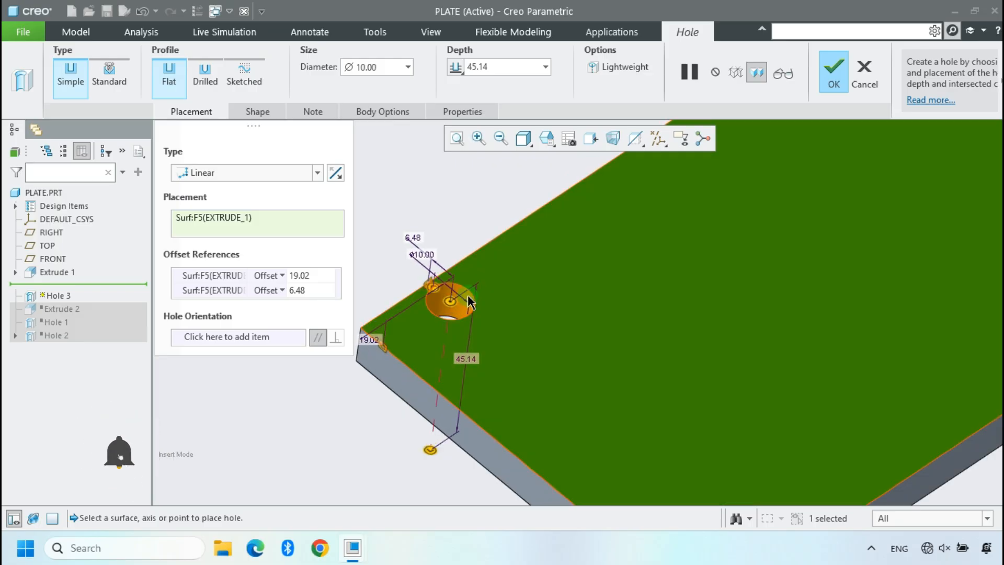
left_click_drag(450, 301, 440, 334)
left_click(306, 276)
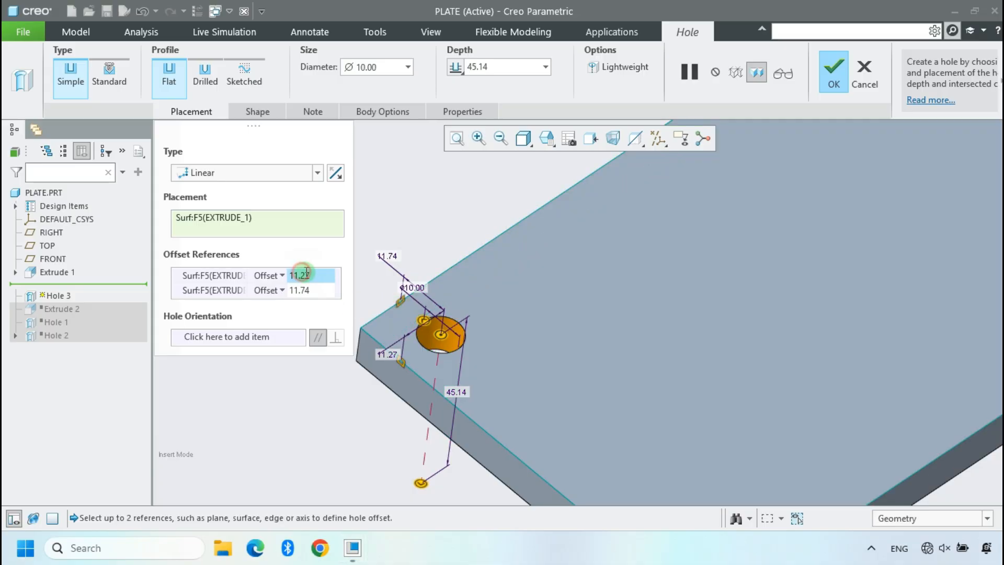
type("10")
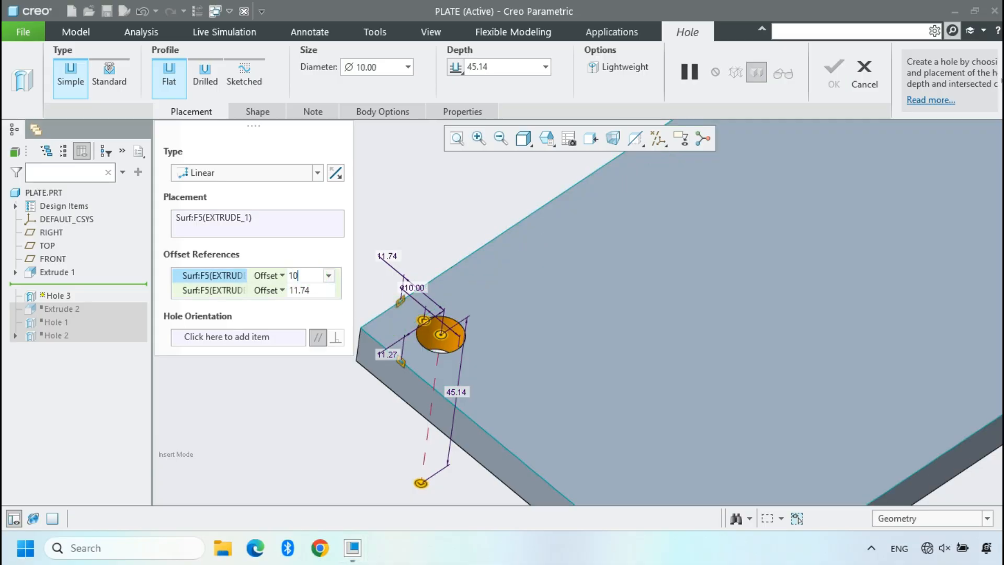
key("Return")
left_click(316, 289)
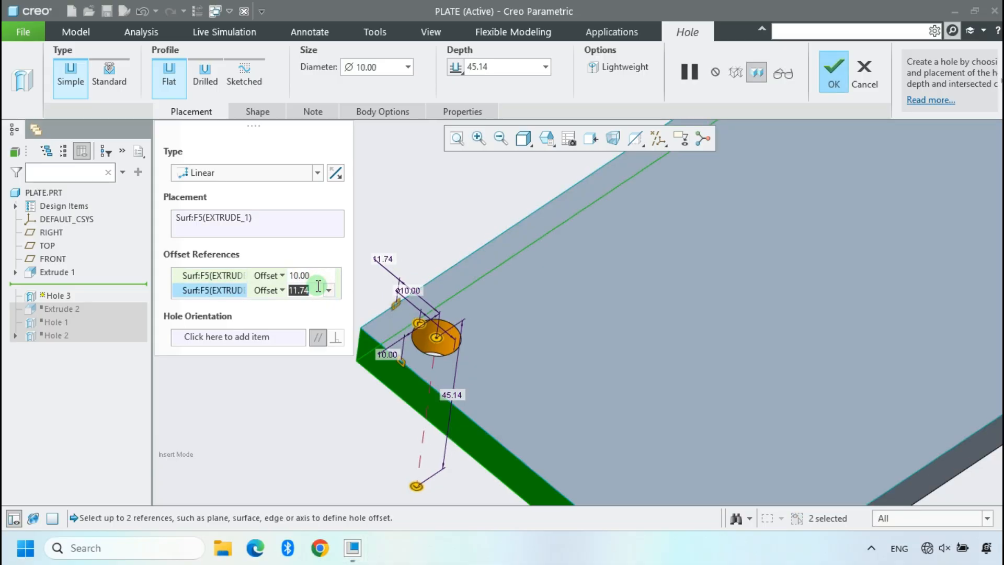
type("10")
key("Return")
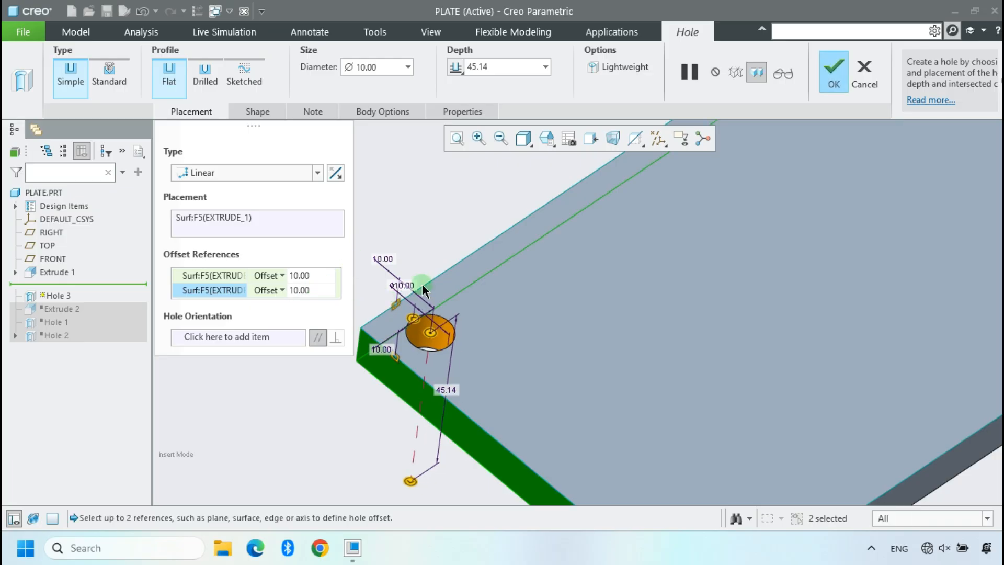
- Set the hole's depth to 10
double_click(500, 72)
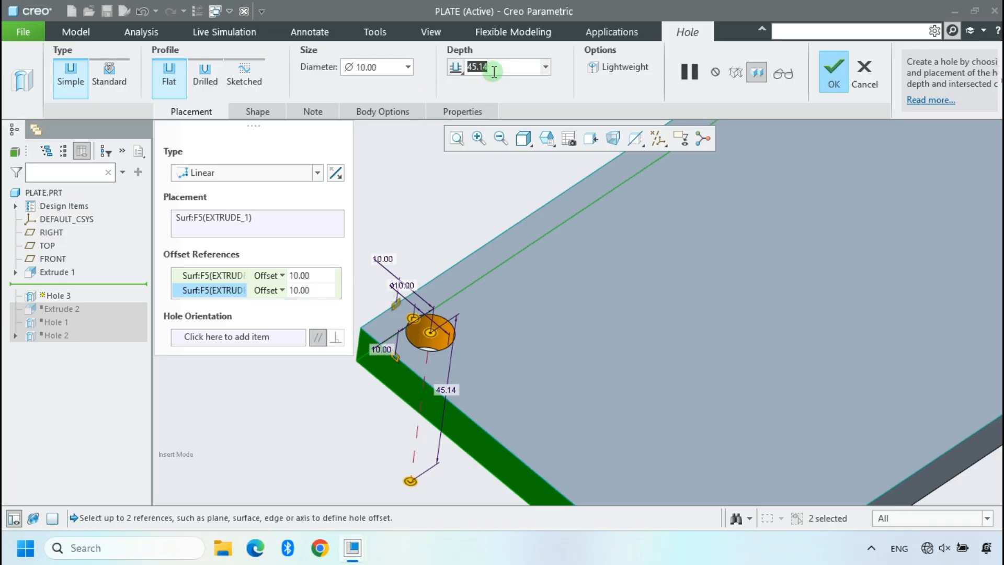
type("10")
key("Return")
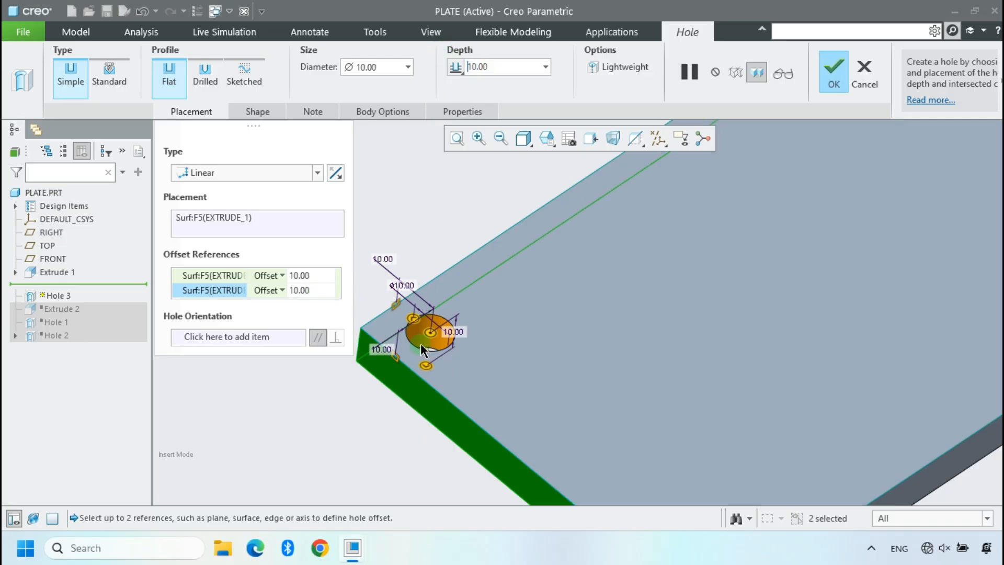
scroll(422, 387, "down", 2)
middle_click_drag(421, 389, 440, 402)
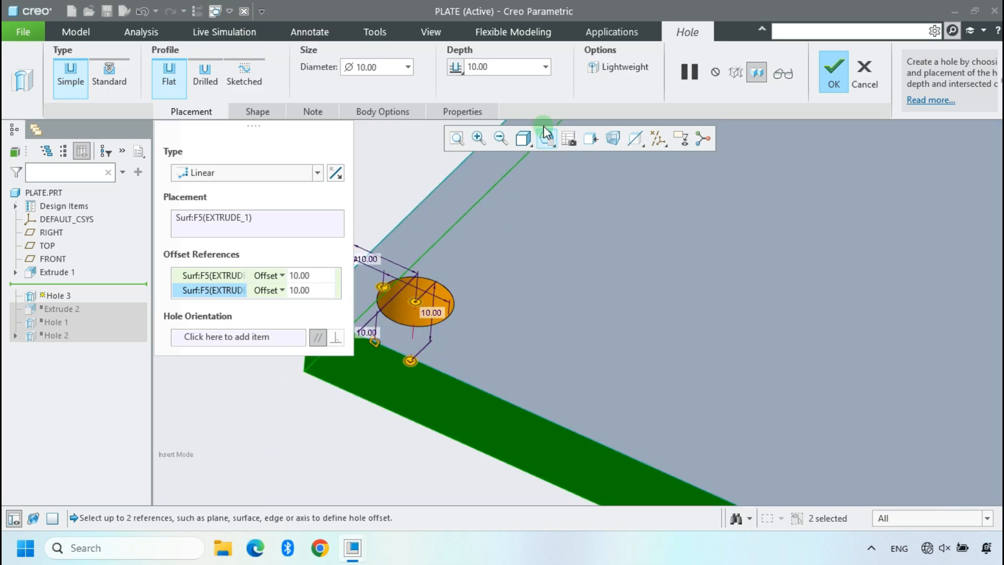
- Set the hole's depth to 8 and complete the hole
left_click(545, 133)
left_click(518, 73)
type("8")
key("Return")
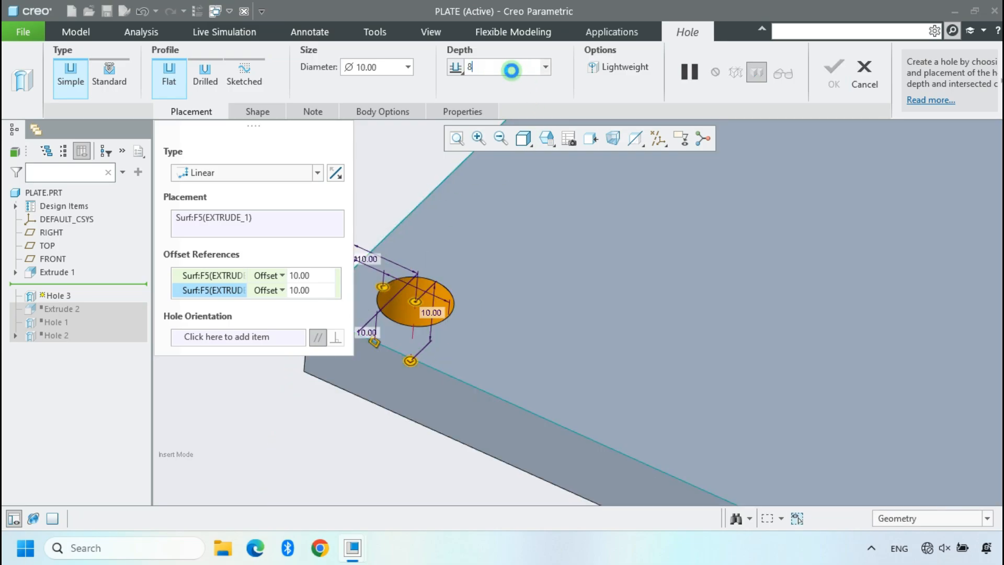
middle_click_drag(485, 294, 471, 322)
middle_click(471, 322)
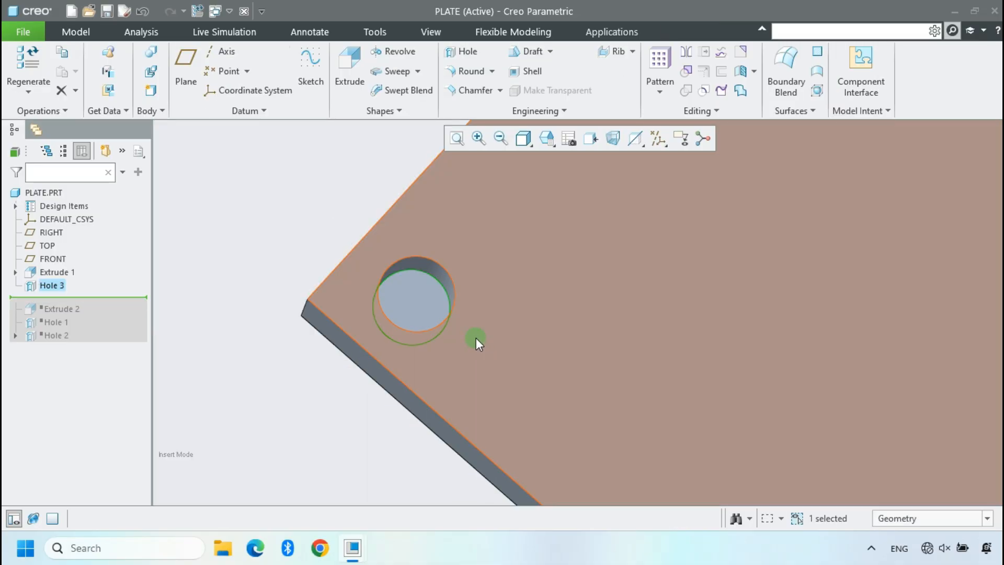
- Create a planar section referenced to the long side face opposite the hole, offset about 90.5 into the plate to cut through the hole
scroll(425, 314, "down", 3)
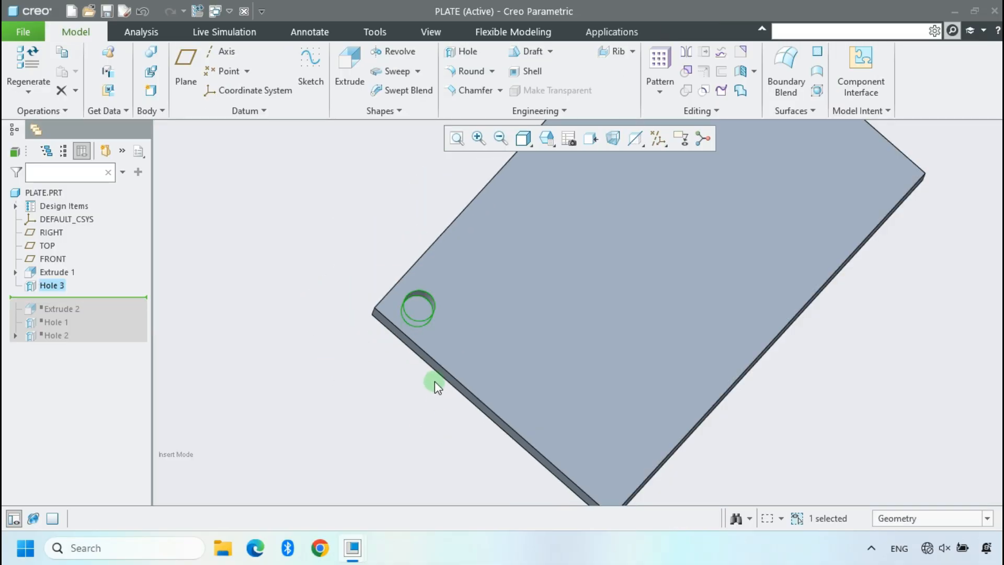
middle_click_drag(436, 382, 414, 346)
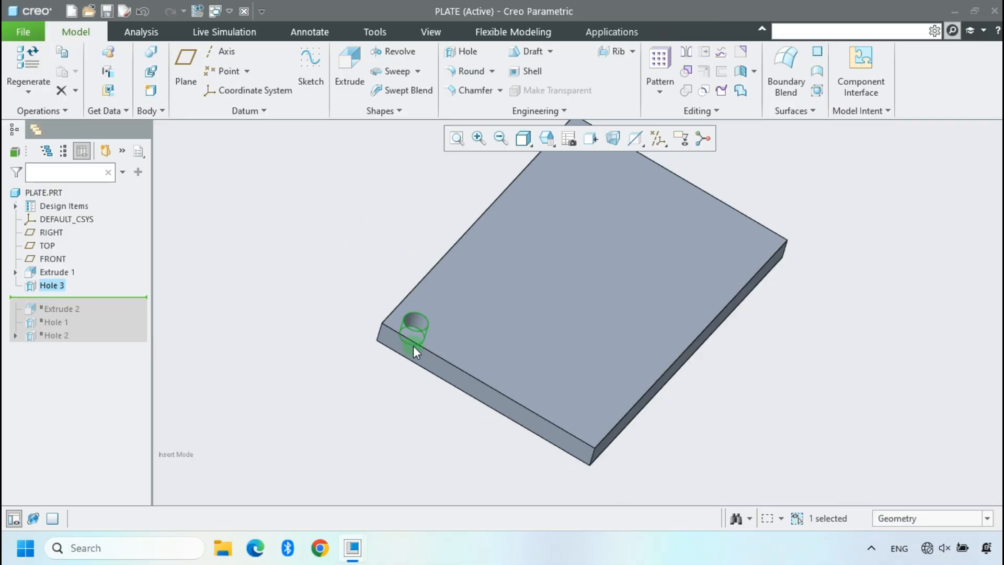
left_click(487, 52)
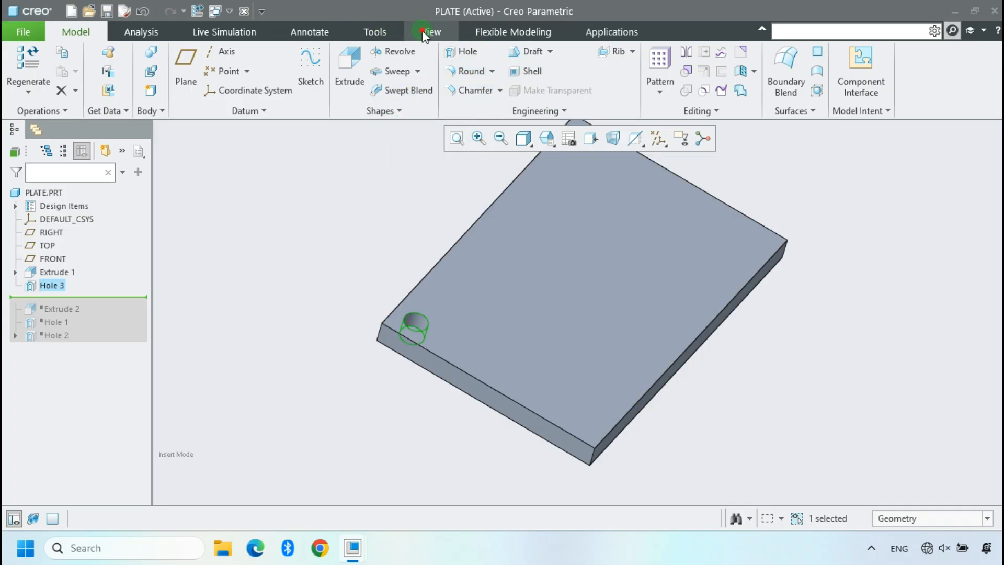
left_click(423, 31)
left_click(523, 62)
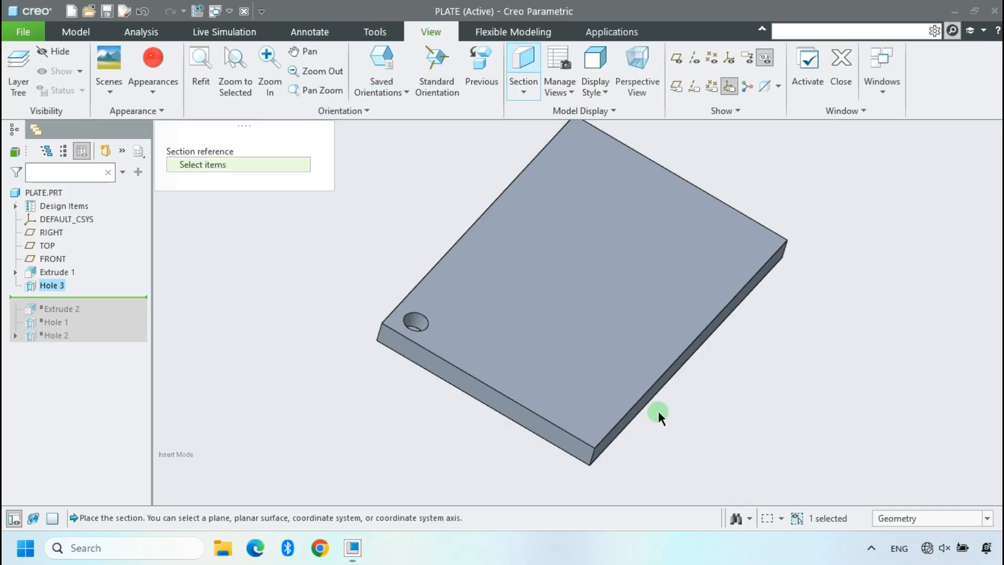
left_click(640, 407)
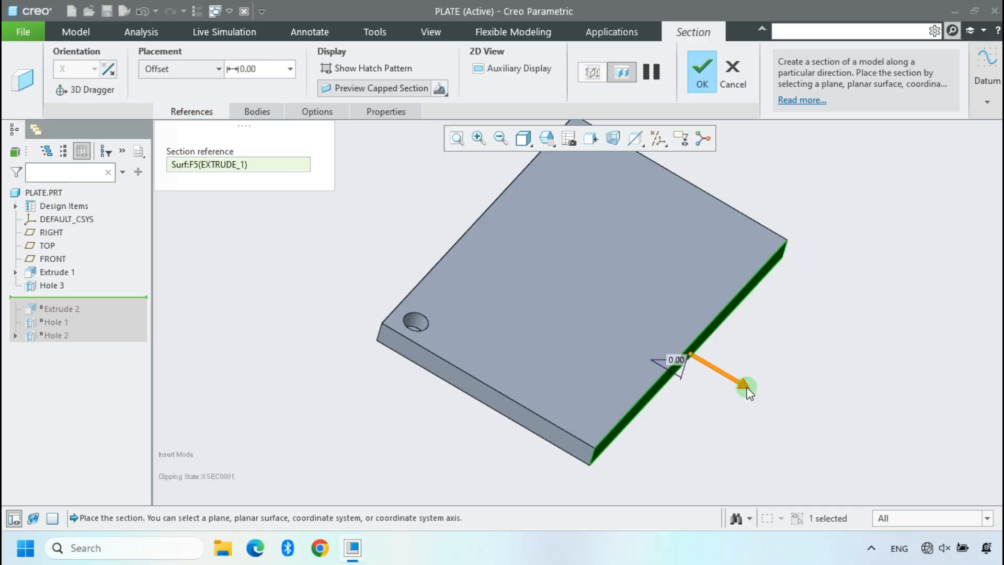
left_click_drag(749, 392, 546, 343)
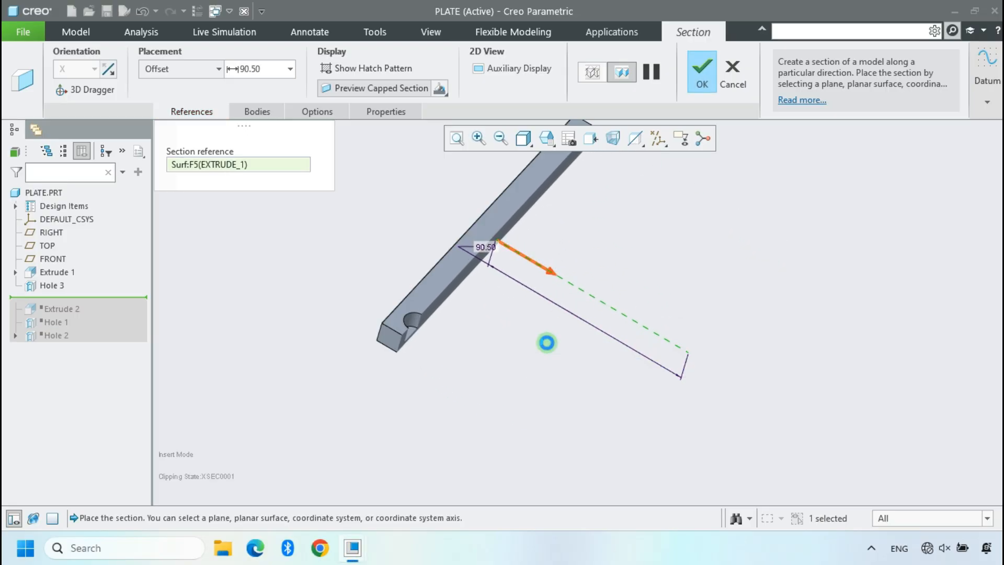
middle_click(547, 342)
middle_click_drag(531, 298, 365, 295)
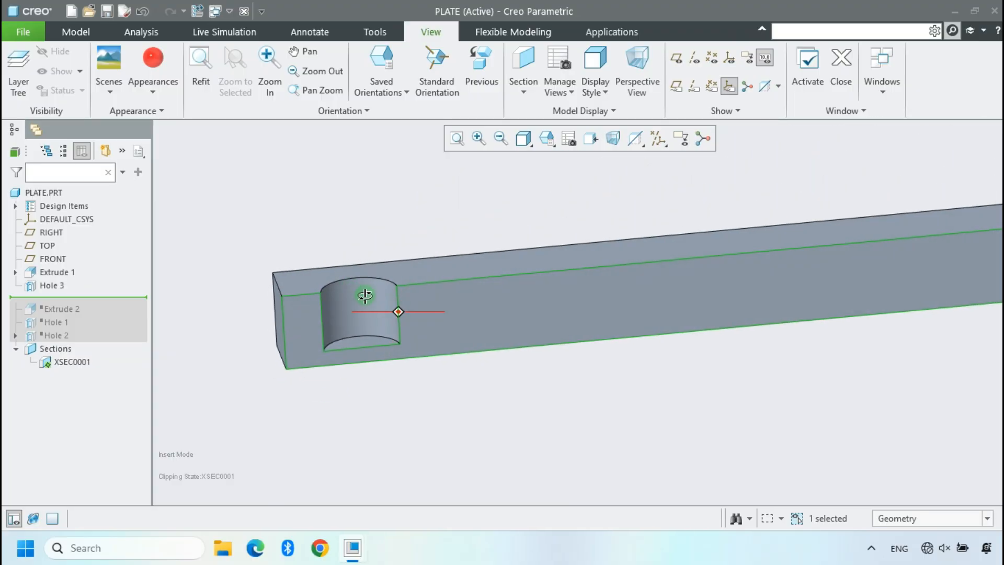
scroll(511, 433, "down", 3)
mouse_move(510, 433)
middle_mouse_down()
mouse_move(511, 410)
mouse_move(509, 430)
middle_mouse_up()
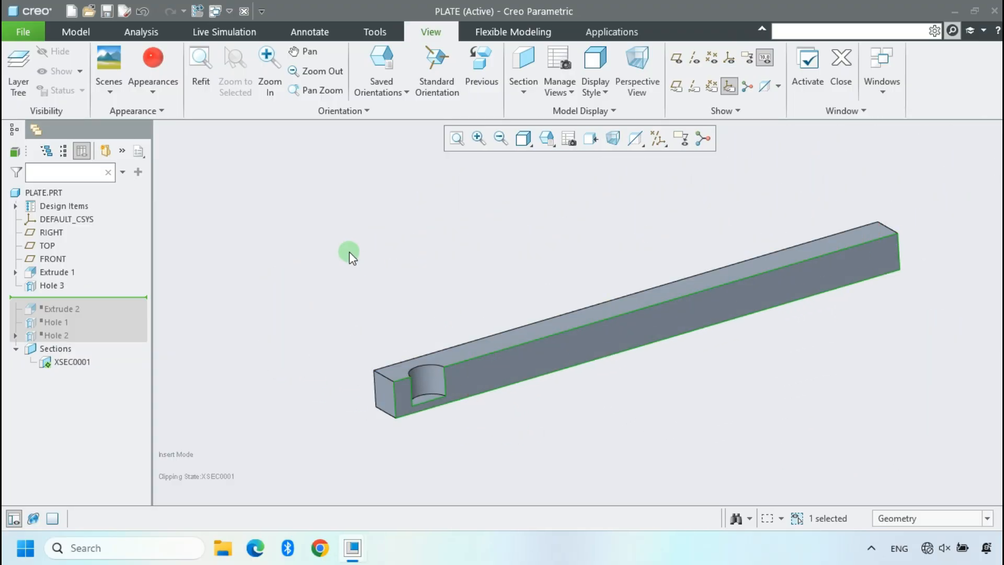
- Deactivate the XSEC0001 section to restore the full plate display
left_click(68, 362)
left_click(77, 303)
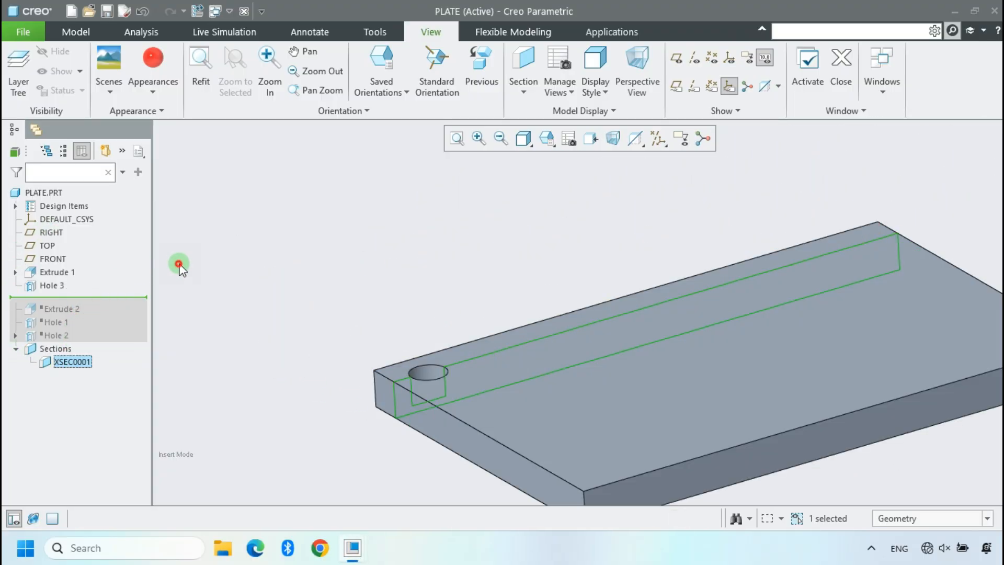
left_click(179, 264)
scroll(362, 353, "down", 3)
middle_click_drag(358, 350, 370, 375)
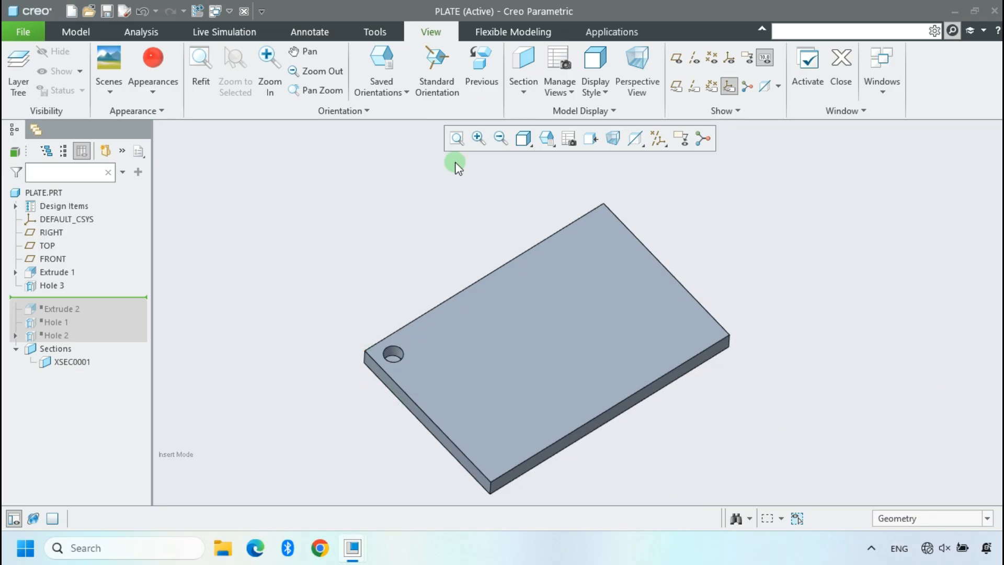
- Start a second simple hole with a drilled profile and a diameter of 10
left_click(76, 31)
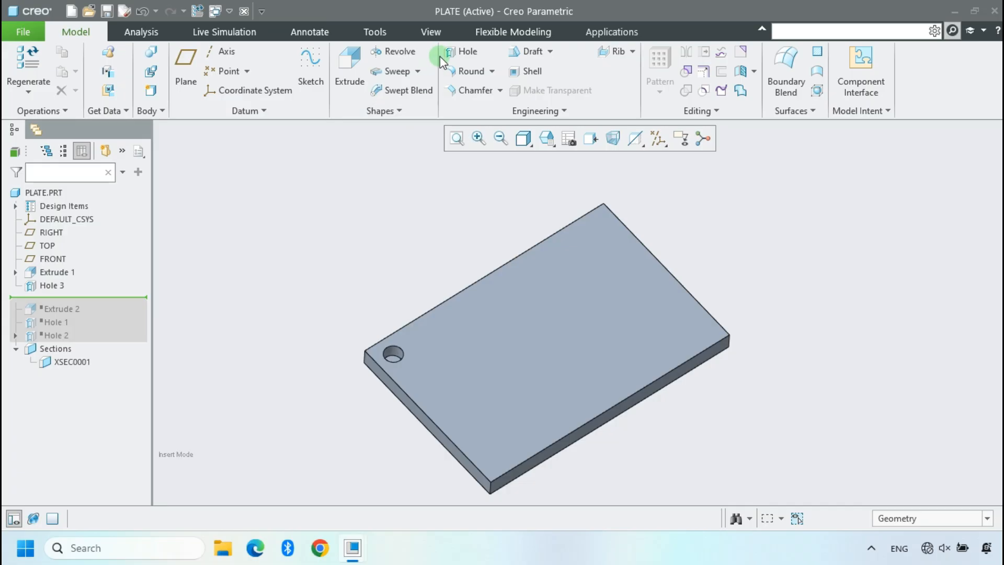
left_click(460, 56)
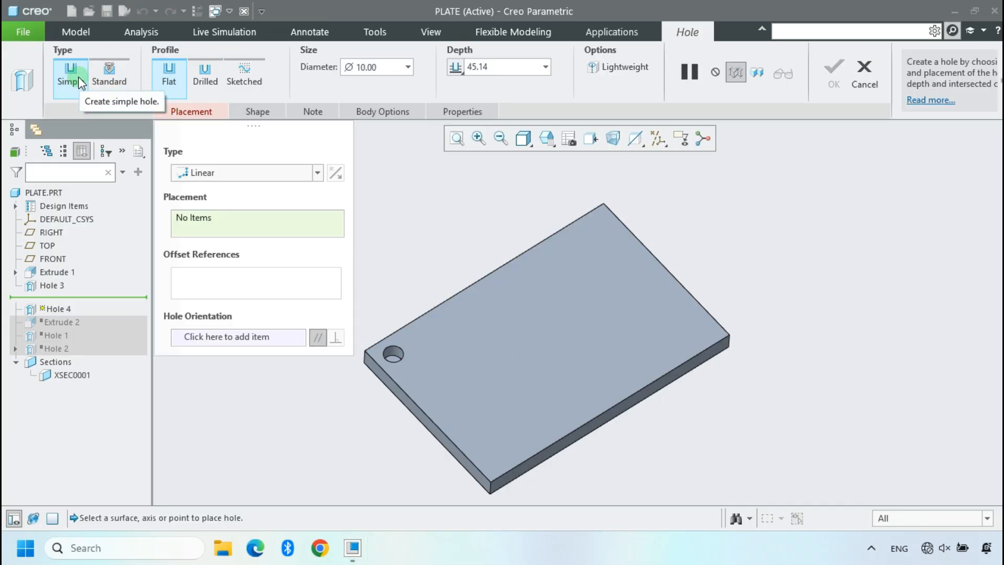
left_click(206, 79)
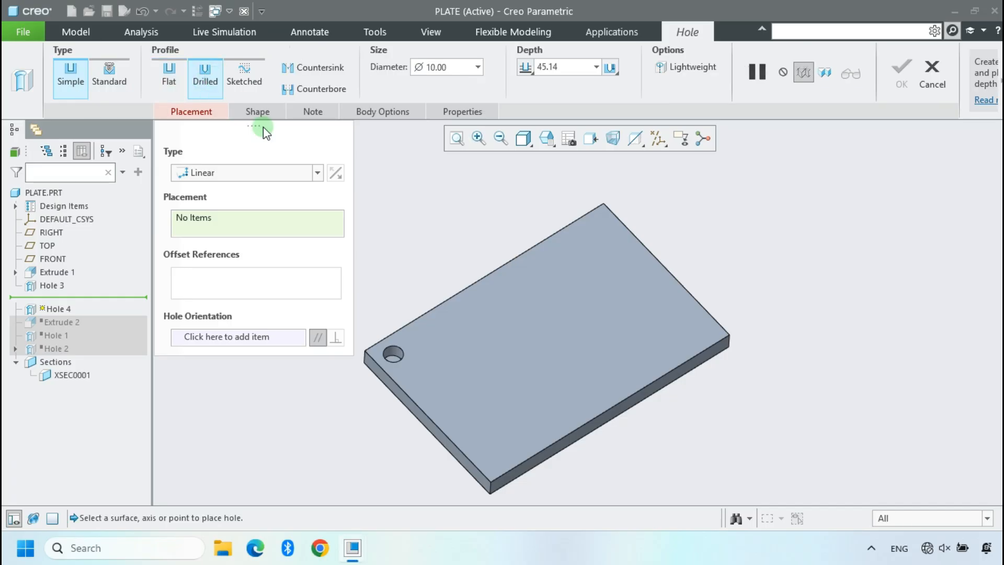
double_click(459, 68)
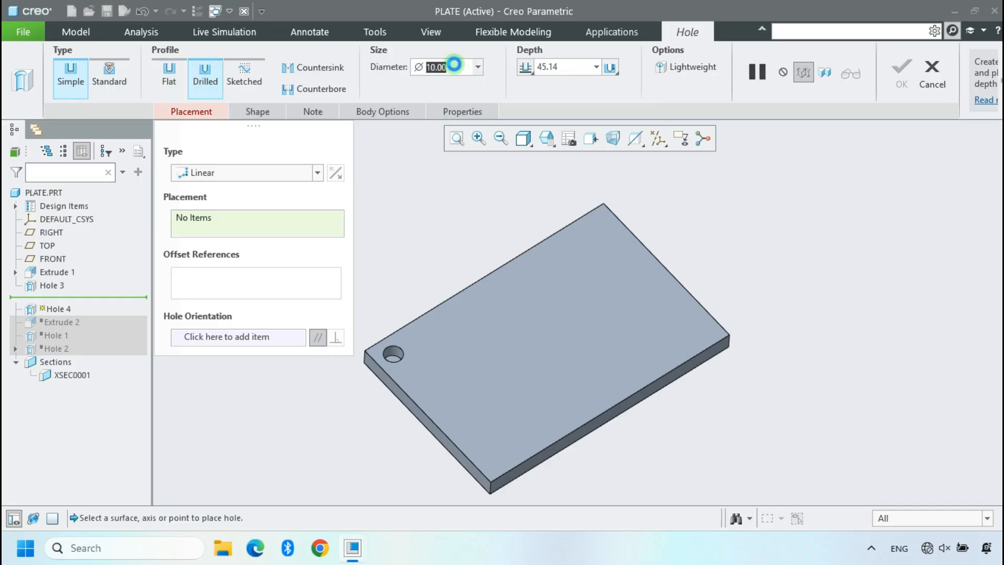
type("10")
key("Return")
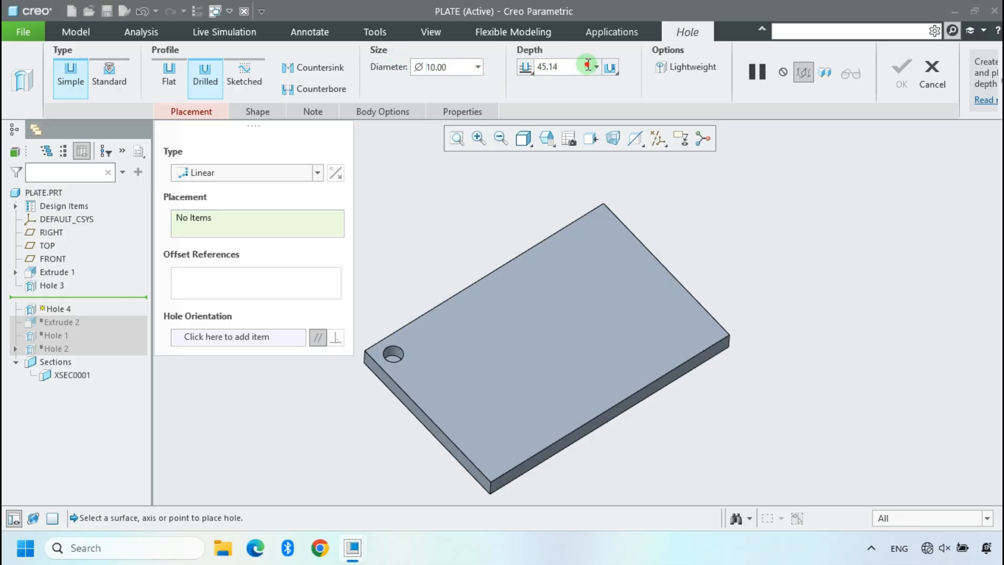
- Set the drilled hole's depth to 5 and choose Tip as the depth measurement option
type("5")
key("Return")
left_click(619, 72)
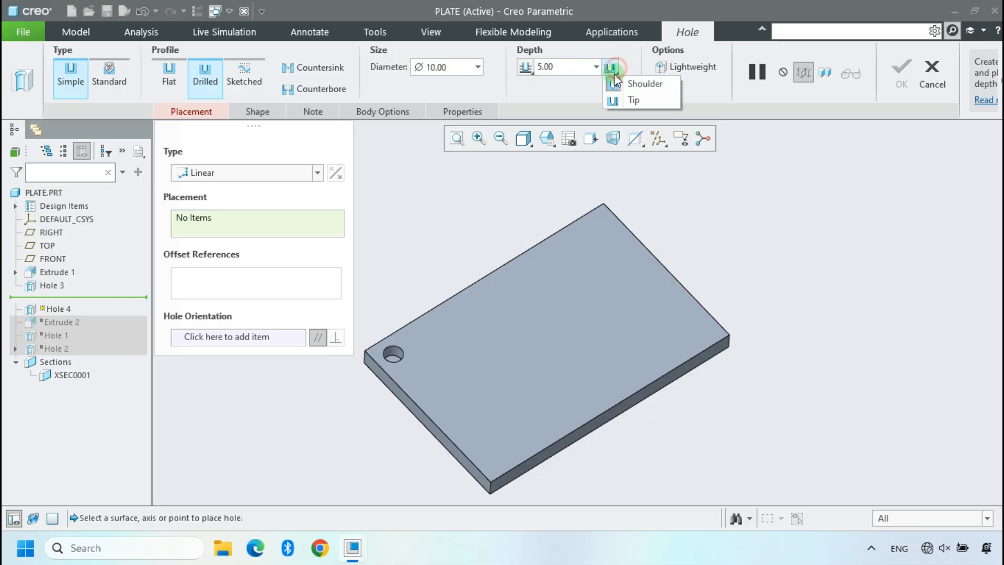
left_click(644, 100)
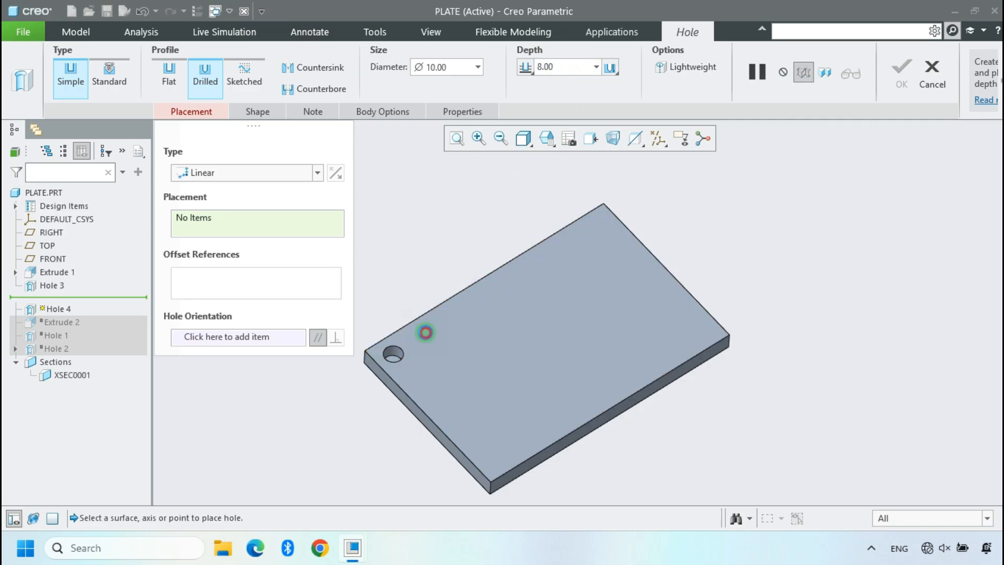
- Place the drilled hole on the plate's upper face beside the first hole and attach its offset references to the adjacent long and short side faces
left_click(425, 333)
scroll(430, 333, "down", 5)
middle_click_drag(403, 332, 444, 343)
scroll(523, 389, "up", 2)
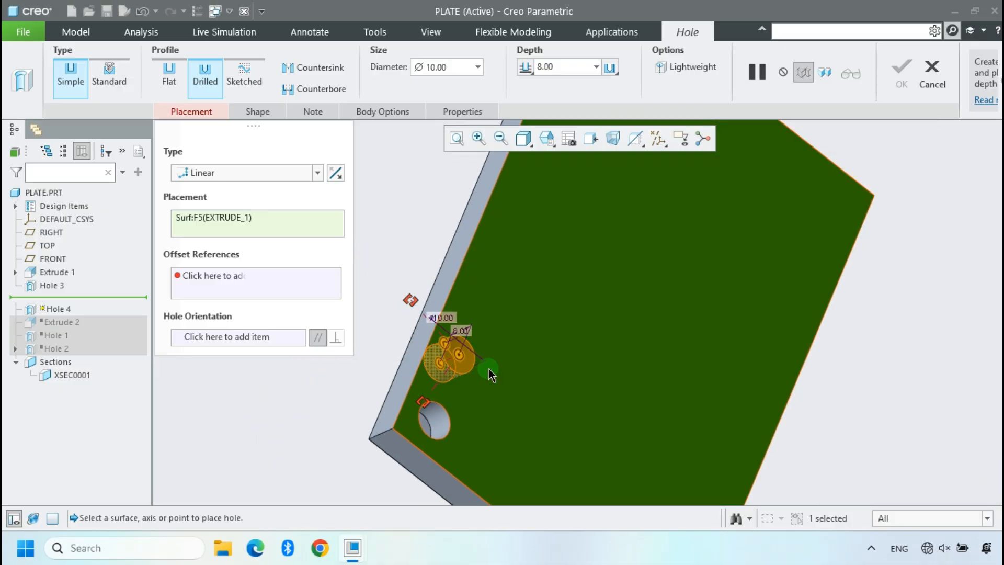
scroll(418, 298, "down", 1)
left_click_drag(408, 296, 440, 420)
scroll(444, 383, "up", 1)
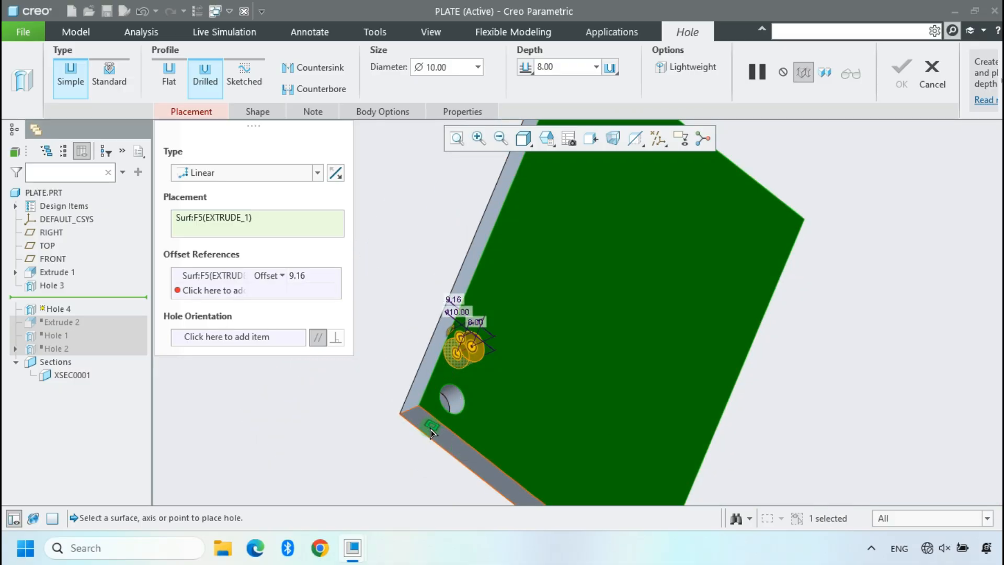
- Set the drilled hole's offset from the long side face to 10
left_click(309, 274)
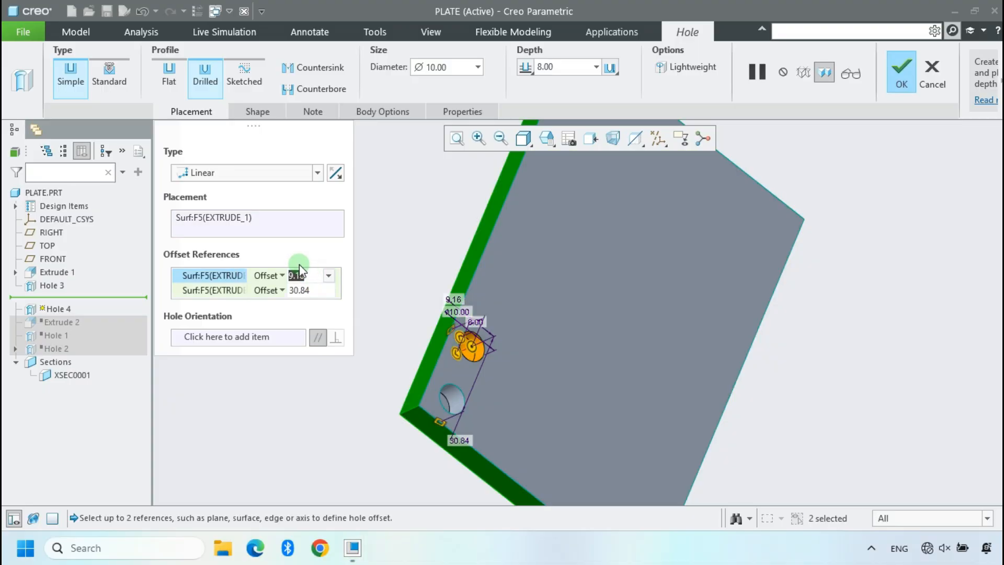
type("10")
key("Return")
- Set the drilled hole's offset from the short side face to 20
left_click(317, 291)
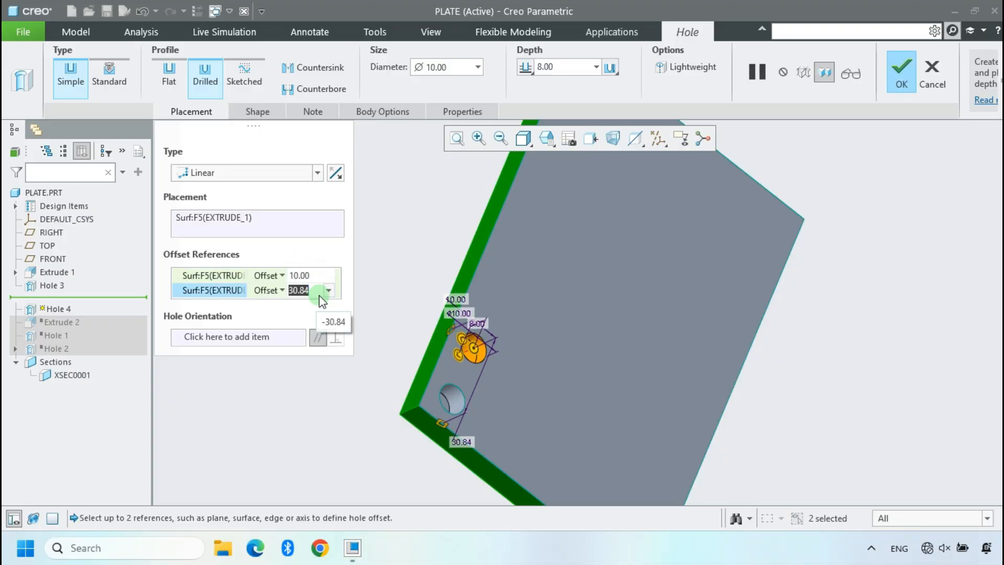
type("20")
key("Return")
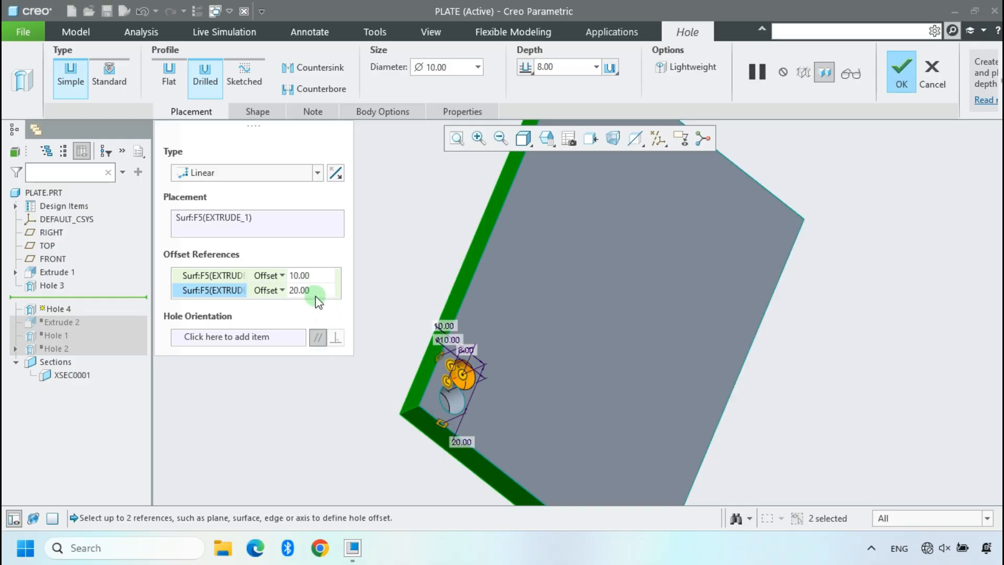
- Set the drilled hole's offset from the short side face to 30
left_click(315, 291)
type("30")
key("Return")
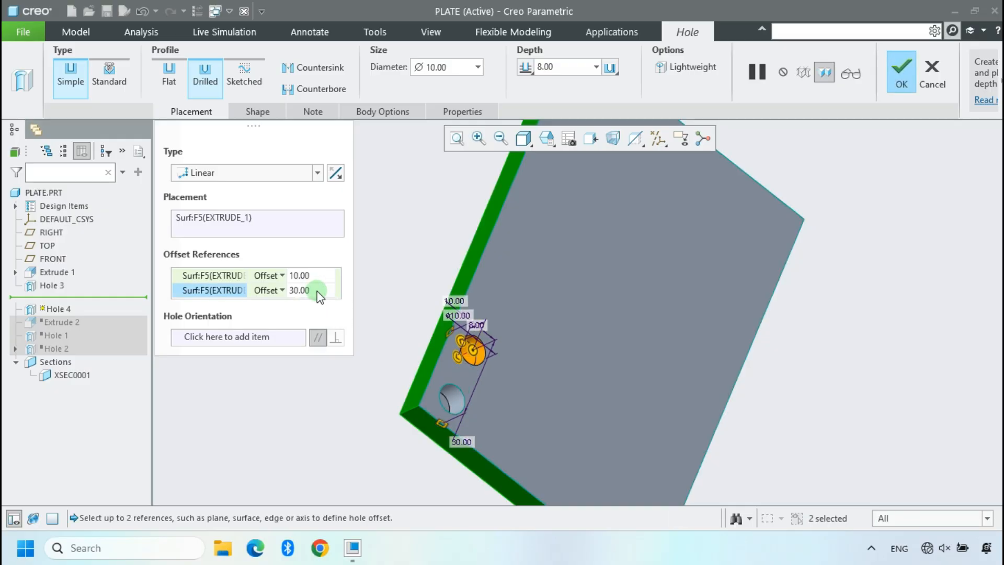
left_click(279, 110)
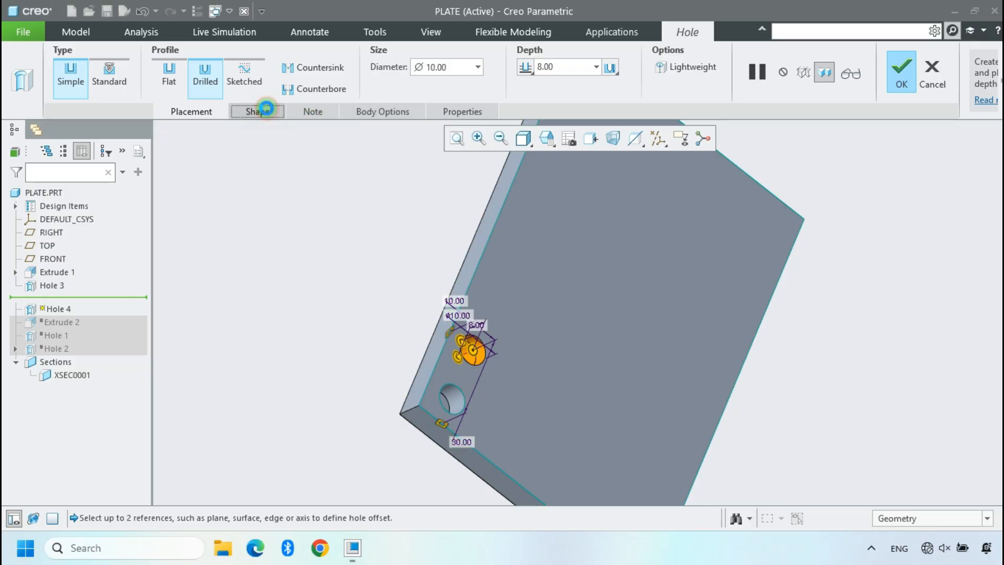
left_click(220, 114)
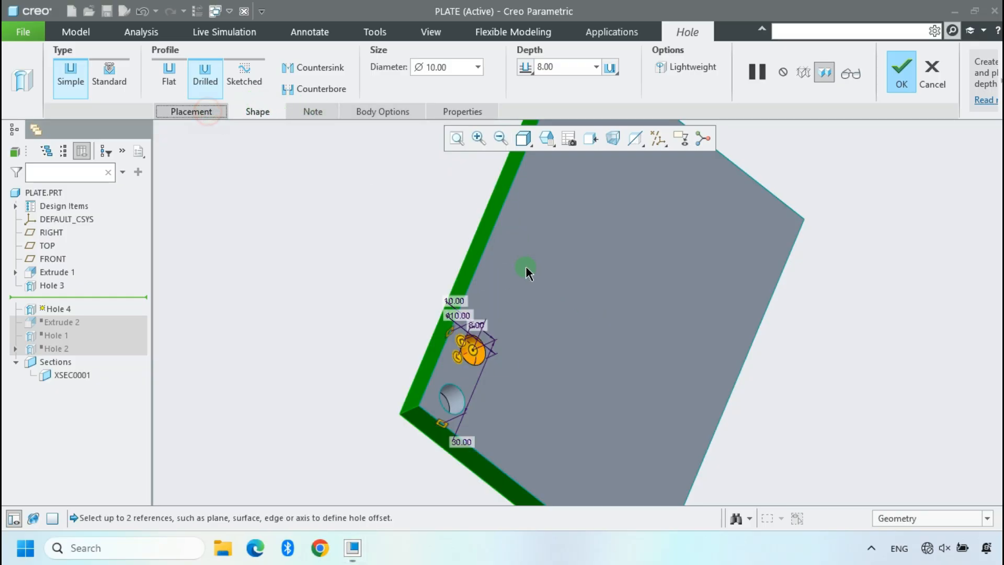
- Accept the drilled hole on the plate's upper face with its current placement and shape
scroll(537, 303, "up", 3)
middle_click(513, 363)
scroll(499, 355, "down", 5)
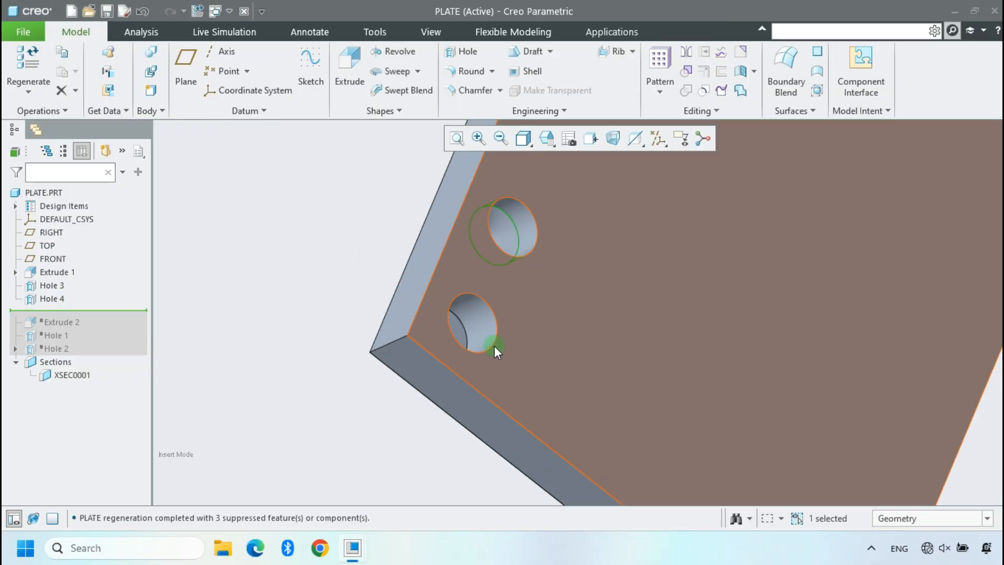
- Reopen the flat hole at the plate's corner and examine its shape settings for diameter and depth
left_click(483, 318)
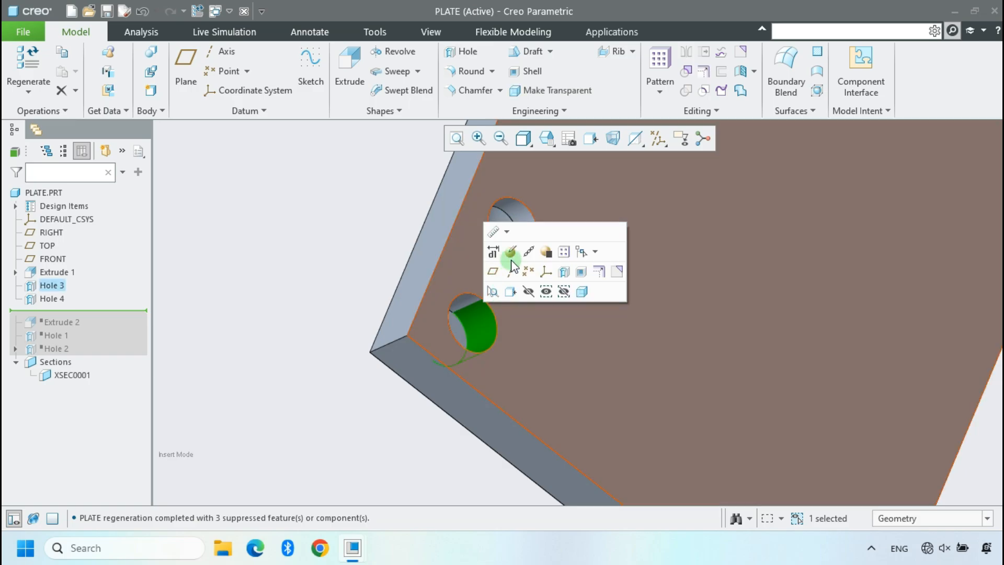
left_click(507, 281)
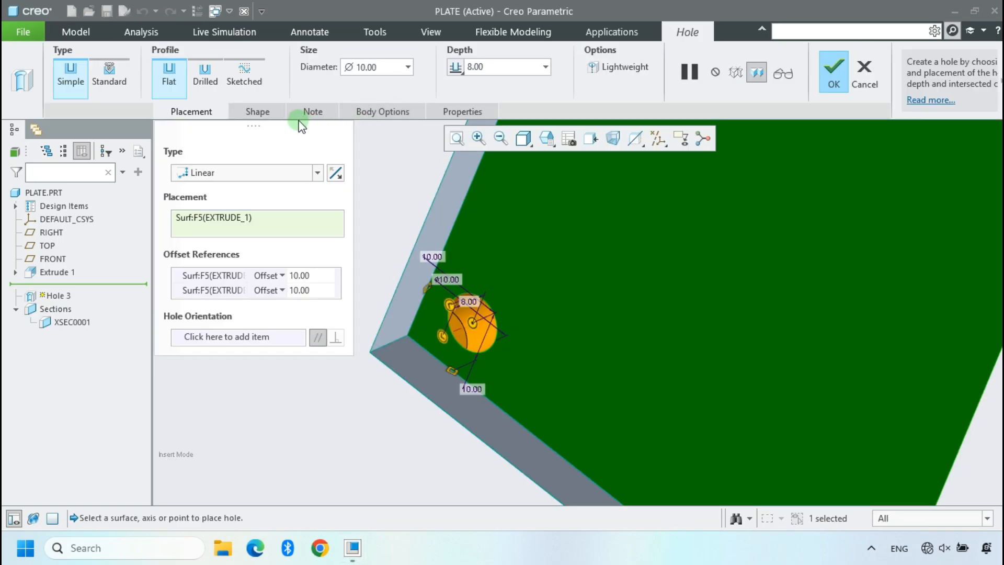
left_click(259, 111)
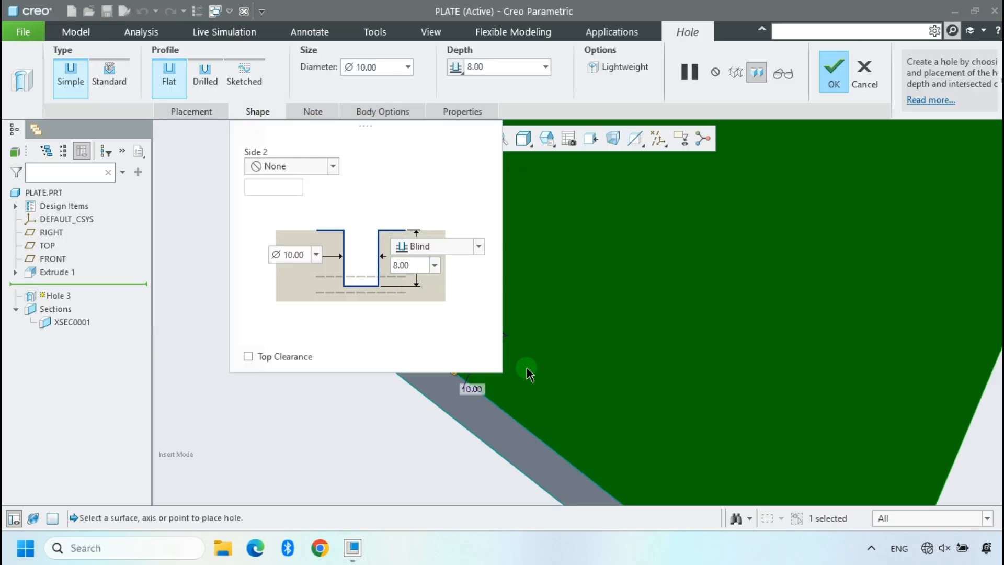
scroll(620, 373, "up", 2)
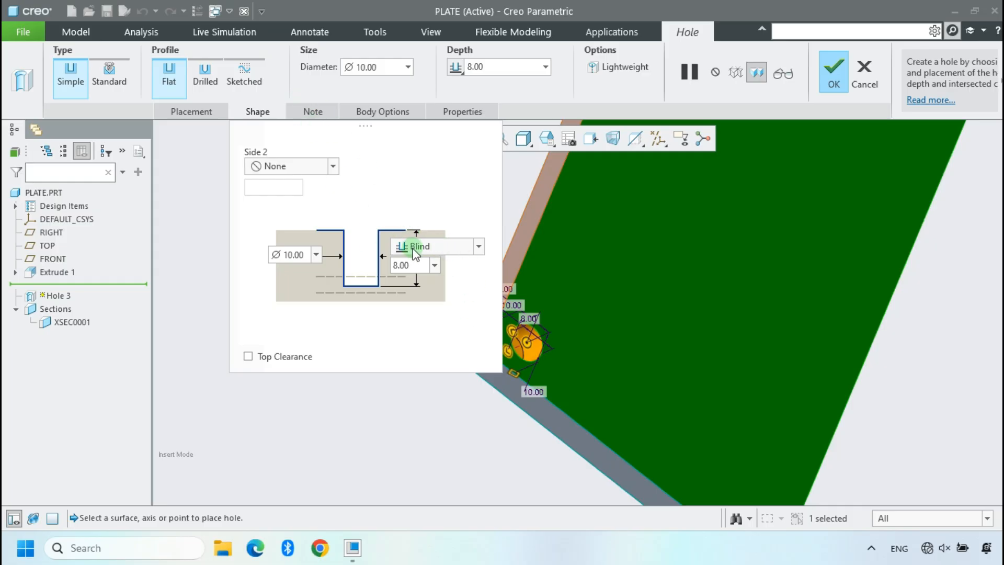
left_click(414, 253)
left_click(417, 262)
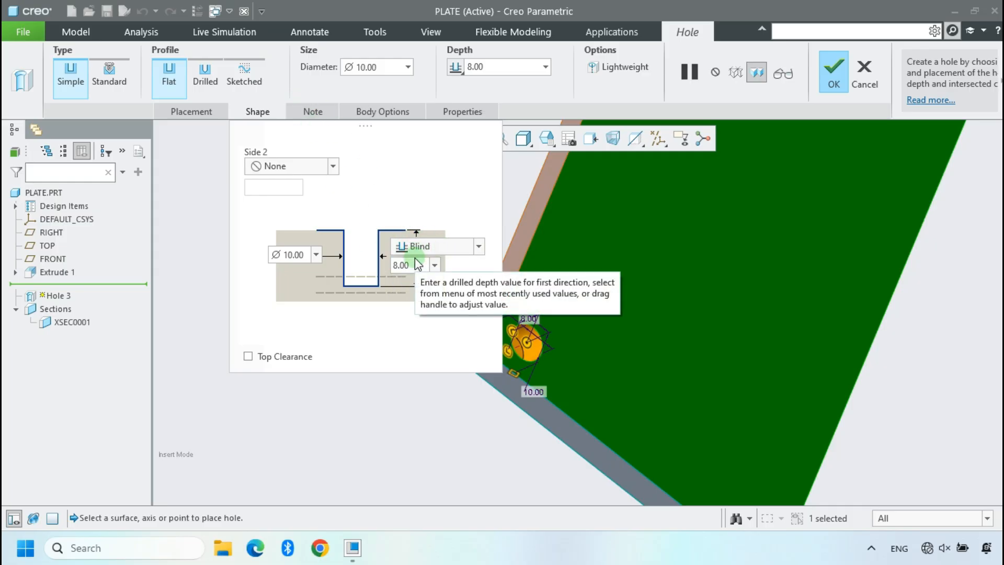
left_click(544, 101)
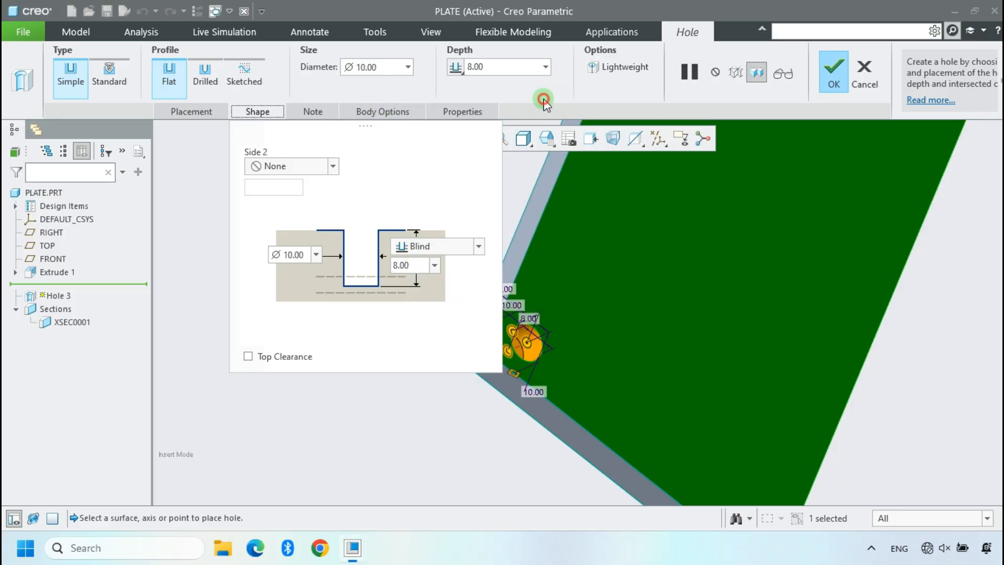
left_click(558, 213)
- Redefine the flat hole at the plate's corner to include a hole note
scroll(535, 340, "down", 5)
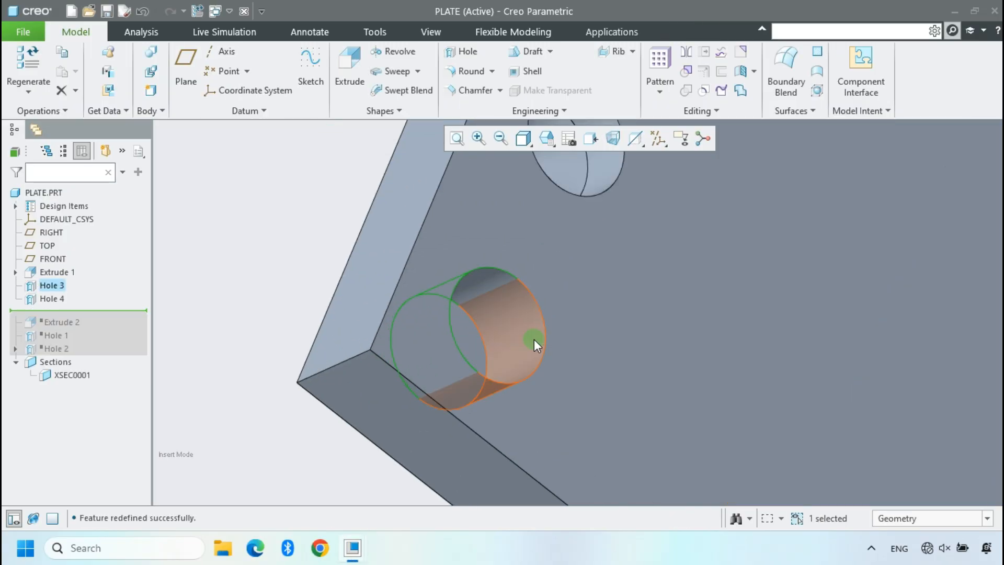
left_click(527, 326)
left_click(555, 258)
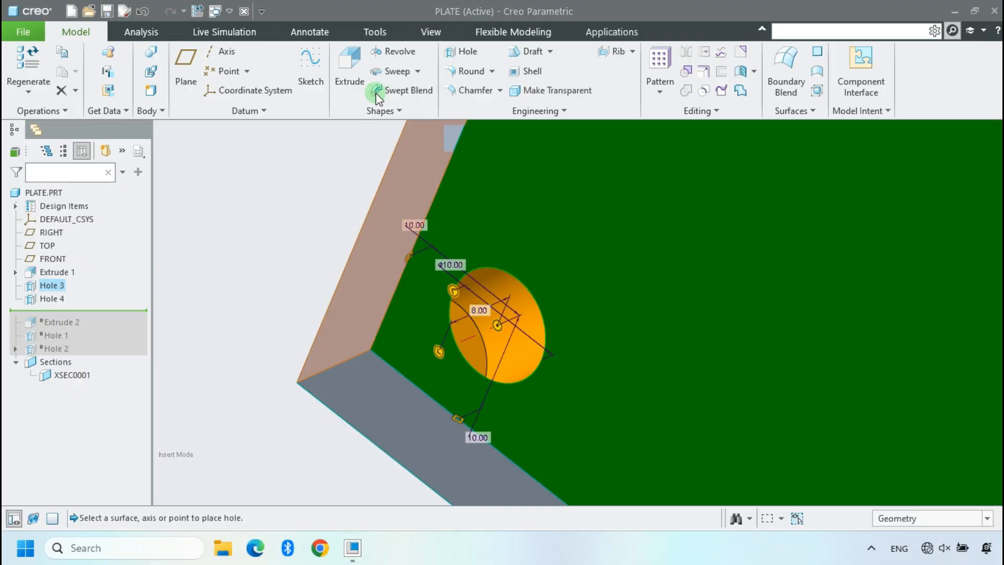
left_click(314, 112)
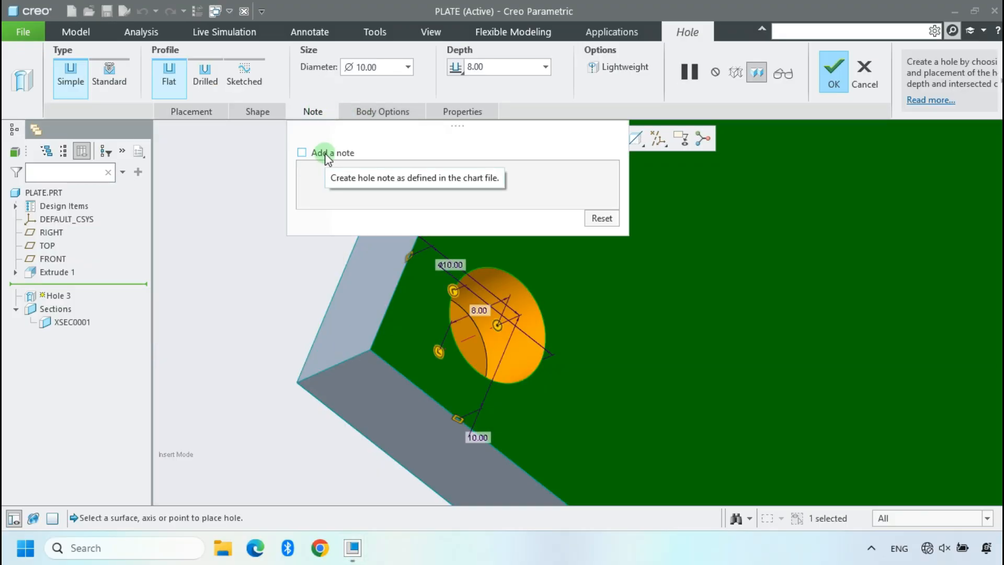
left_click(325, 153)
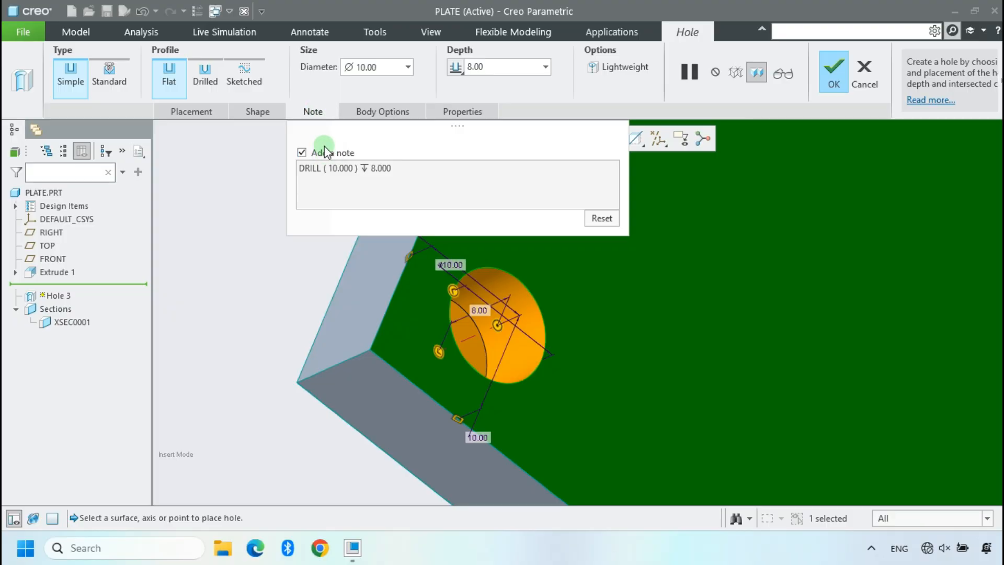
left_click(309, 176)
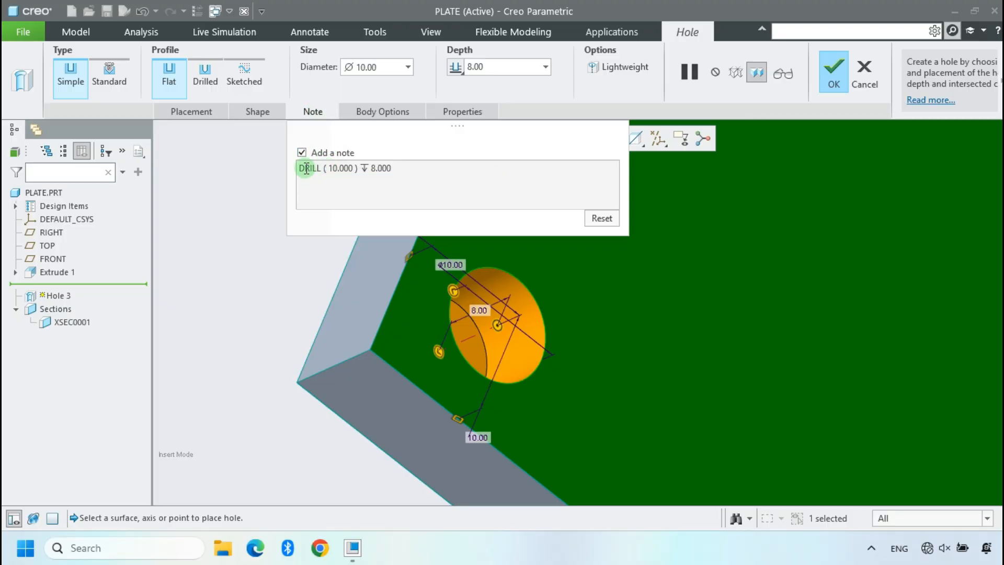
left_click_drag(306, 169, 357, 169)
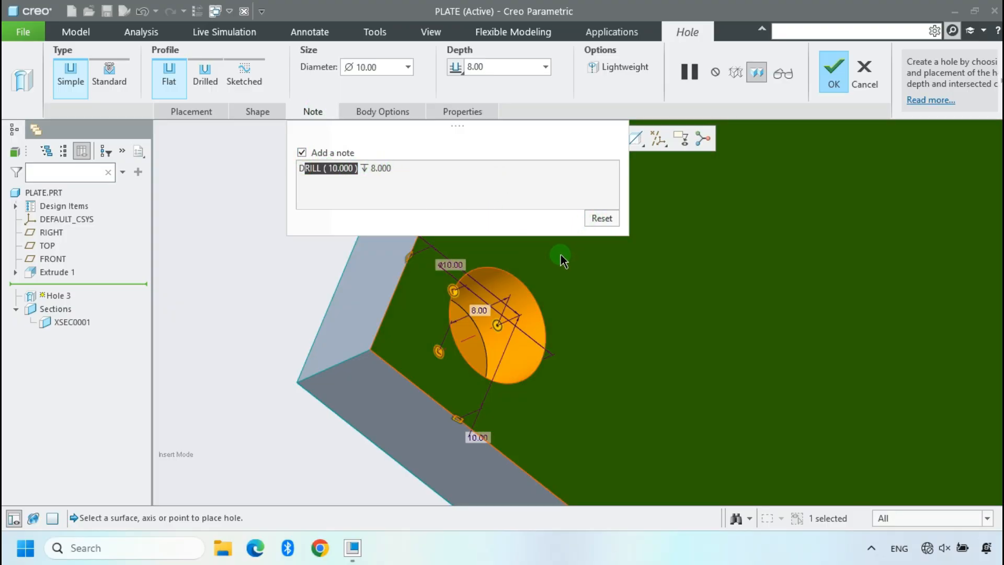
left_click(819, 87)
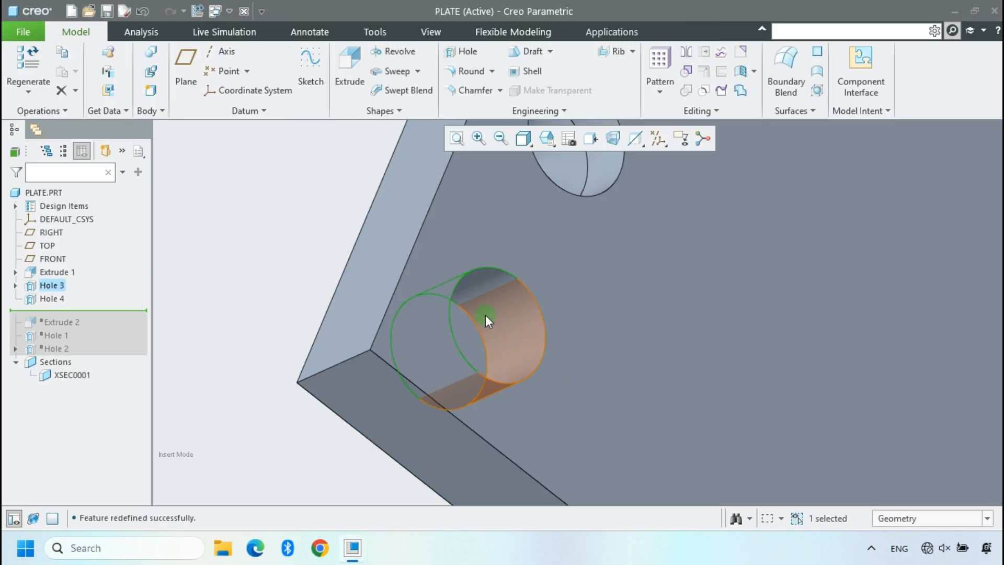
- Redefine the drilled hole beside the flat hole to include a countersink
left_click(461, 394)
scroll(518, 293, "down", 2)
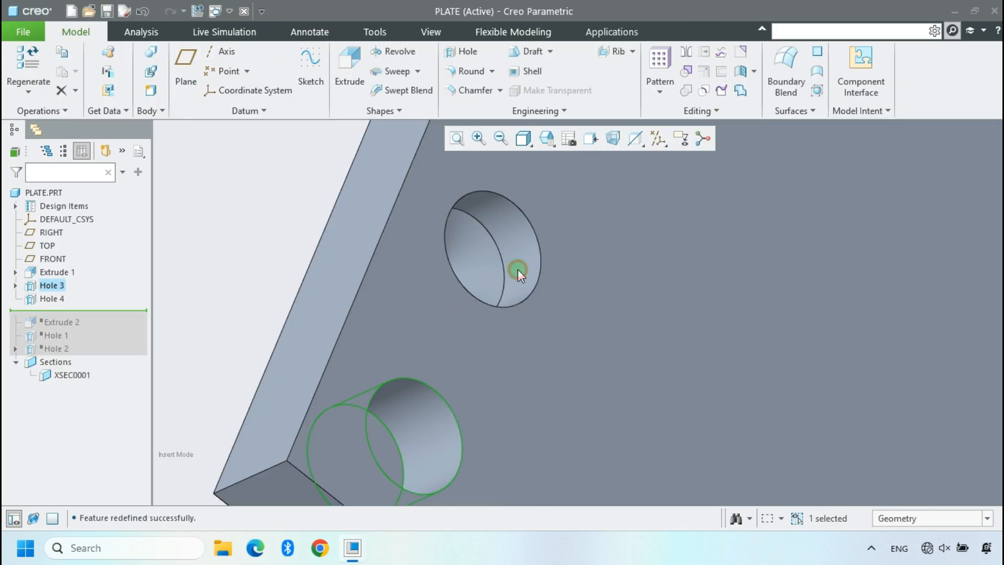
left_click(517, 269)
left_click(546, 201)
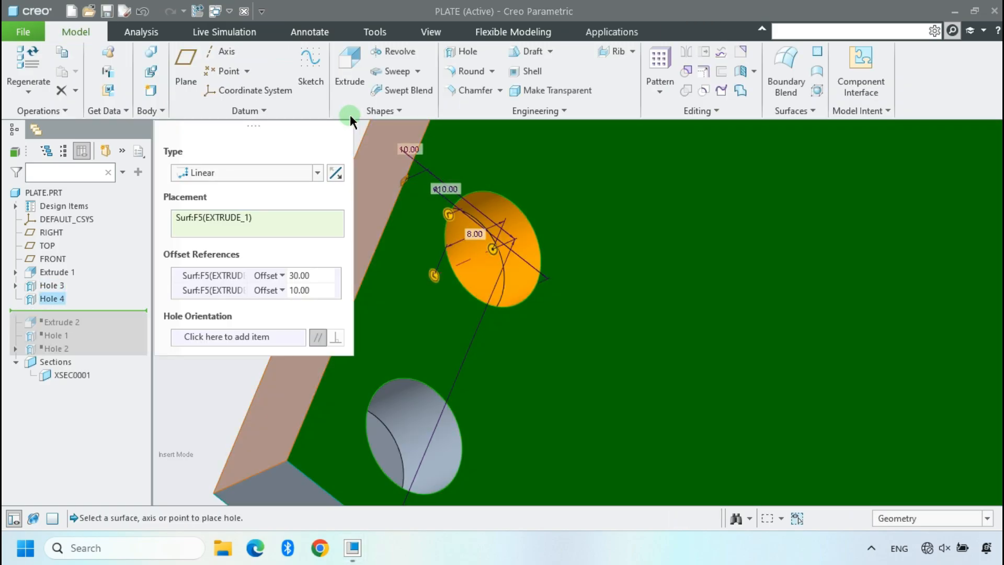
left_click(254, 112)
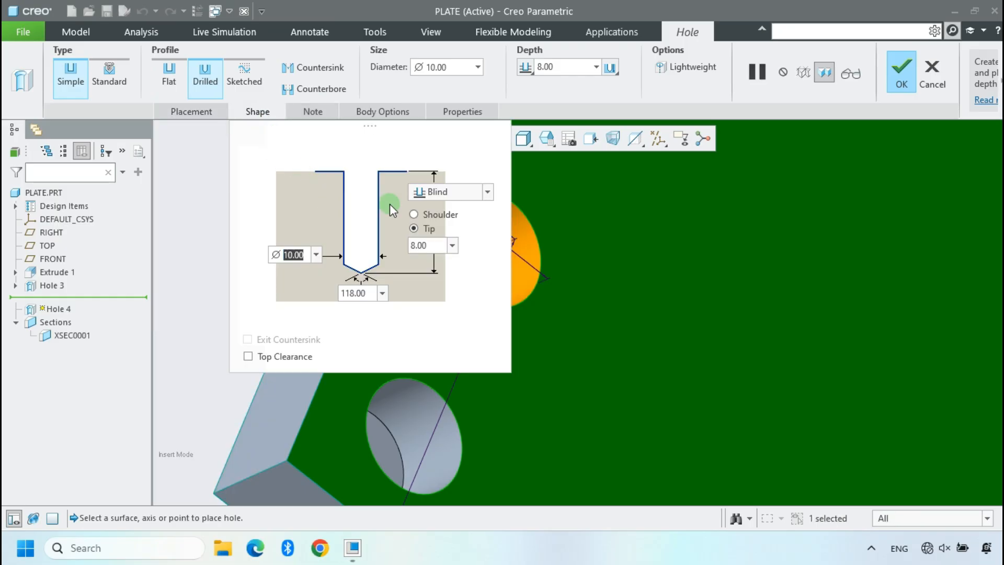
left_click(331, 72)
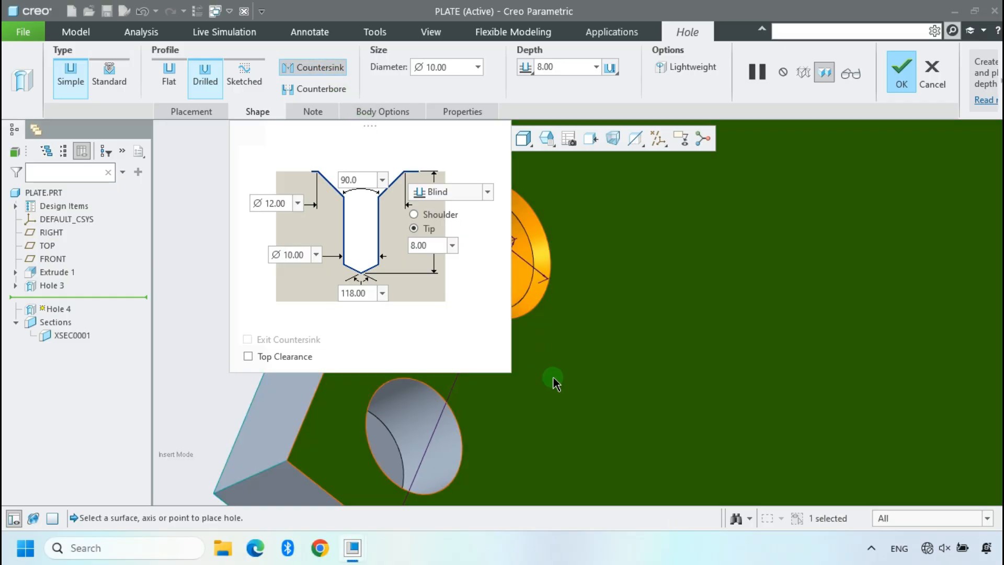
- Set the drilled hole's countersink diameter to 13
middle_click_drag(553, 378, 598, 368)
scroll(487, 437, "up", 4)
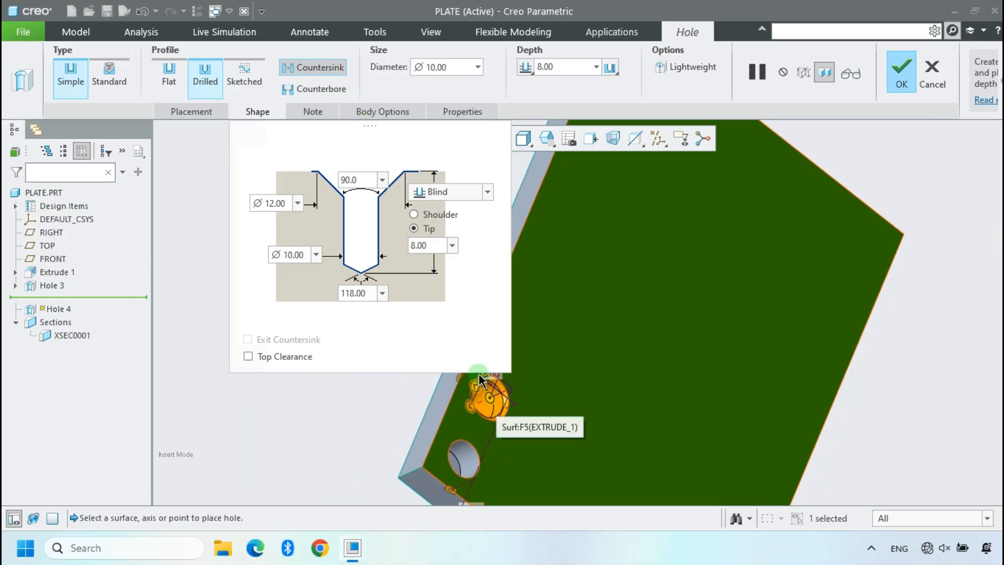
middle_click_drag(479, 375, 456, 369)
middle_click_drag(482, 448, 502, 419)
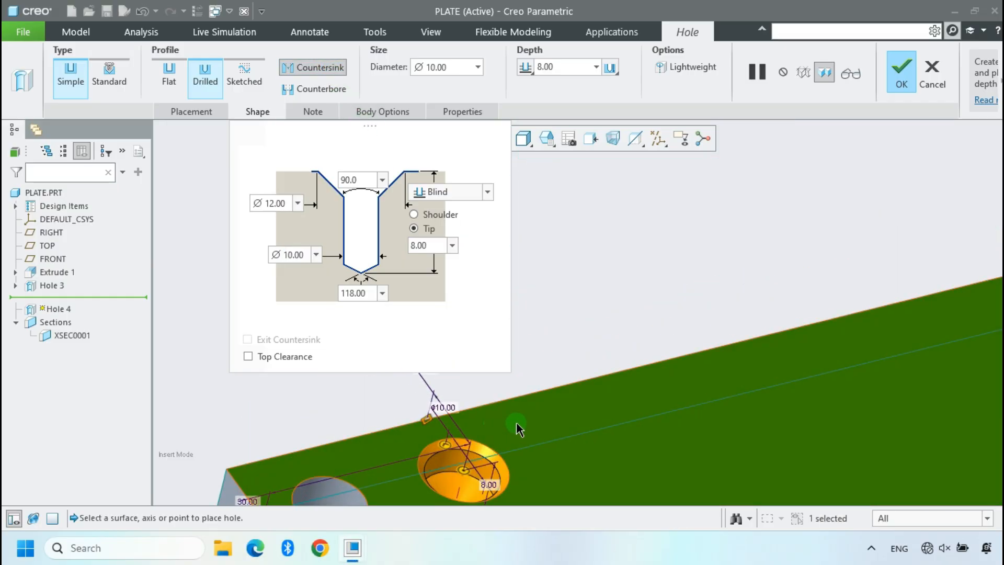
left_click(283, 203)
left_click(281, 210)
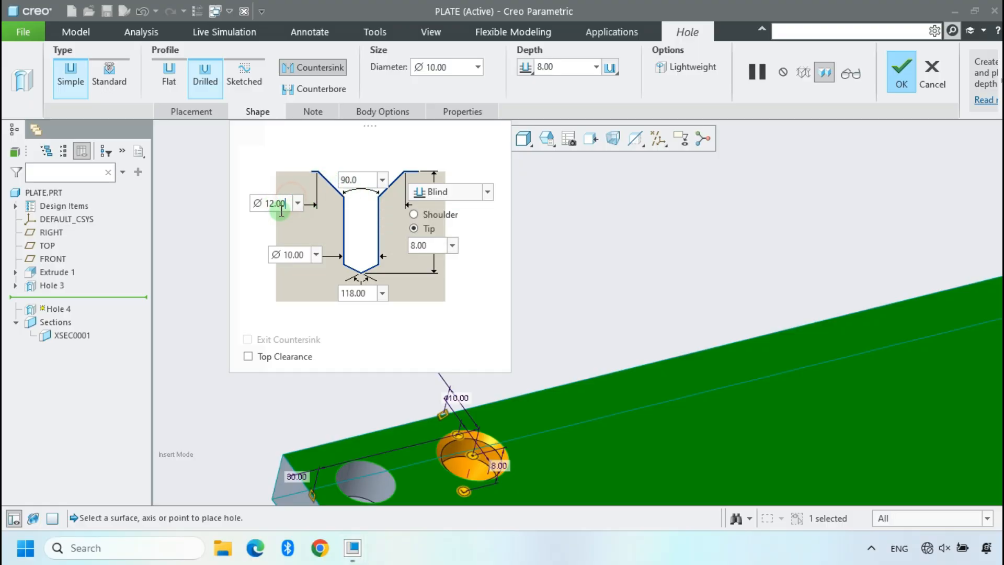
double_click(286, 209)
type("13")
key("Return")
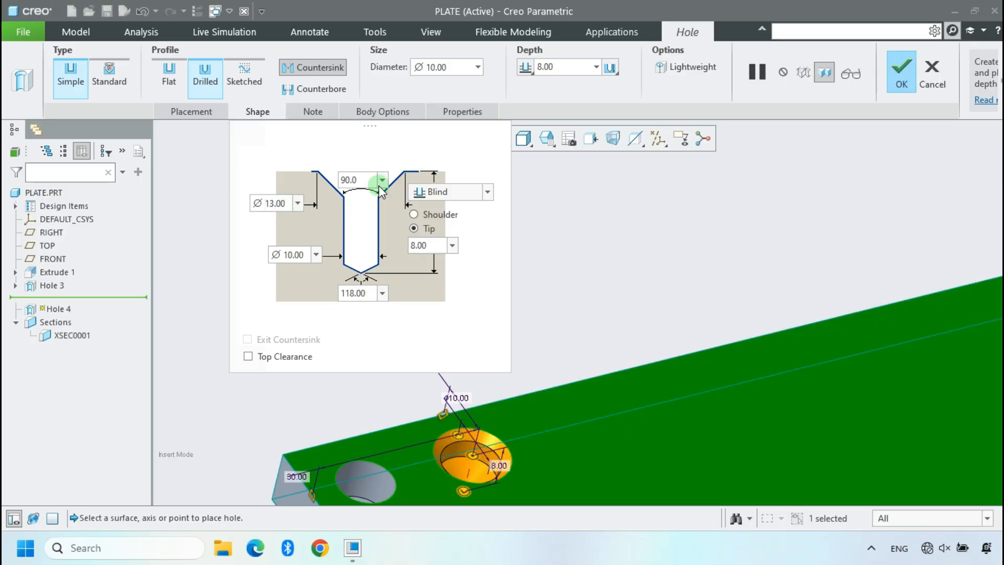
- Add a hole note to the countersunk drilled hole and accept the redefined hole
left_click(328, 114)
left_click(338, 157)
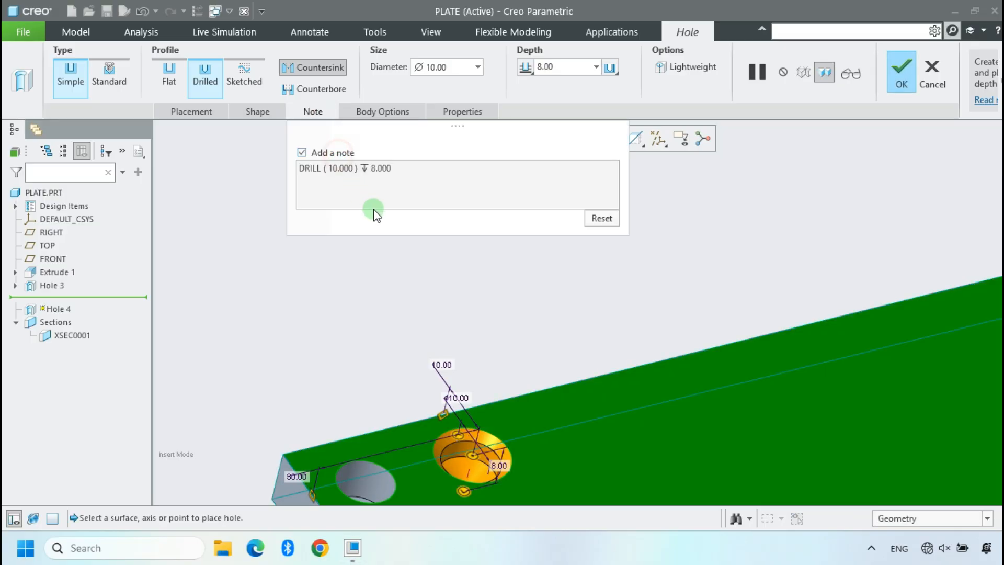
middle_click(476, 325)
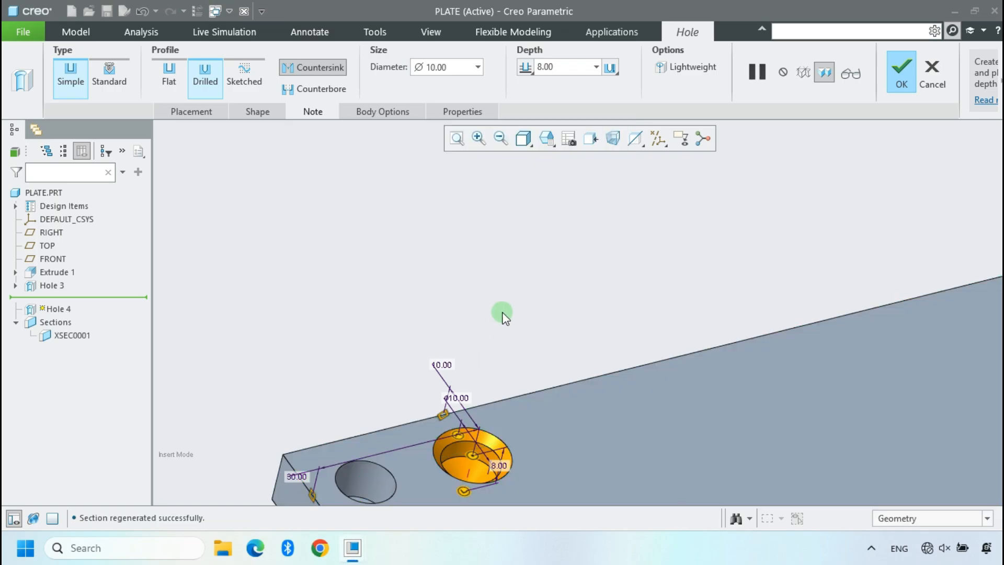
key("ctrl+d")
scroll(451, 334, "down", 5)
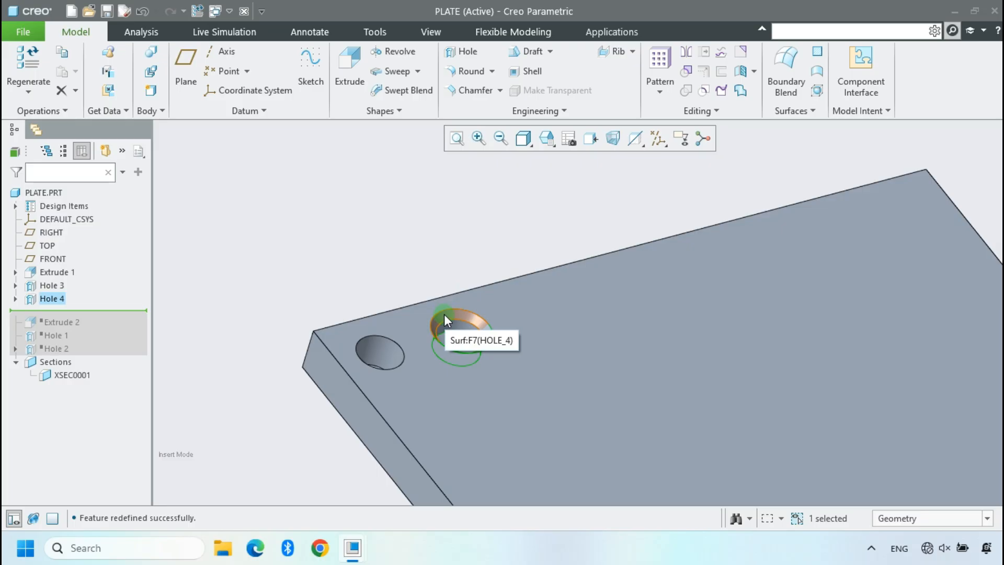
- Try to create a feature note for the countersunk hole, browsing the CREO PARAMETRIC LEARN folder for a text file to insert
right_click(65, 297)
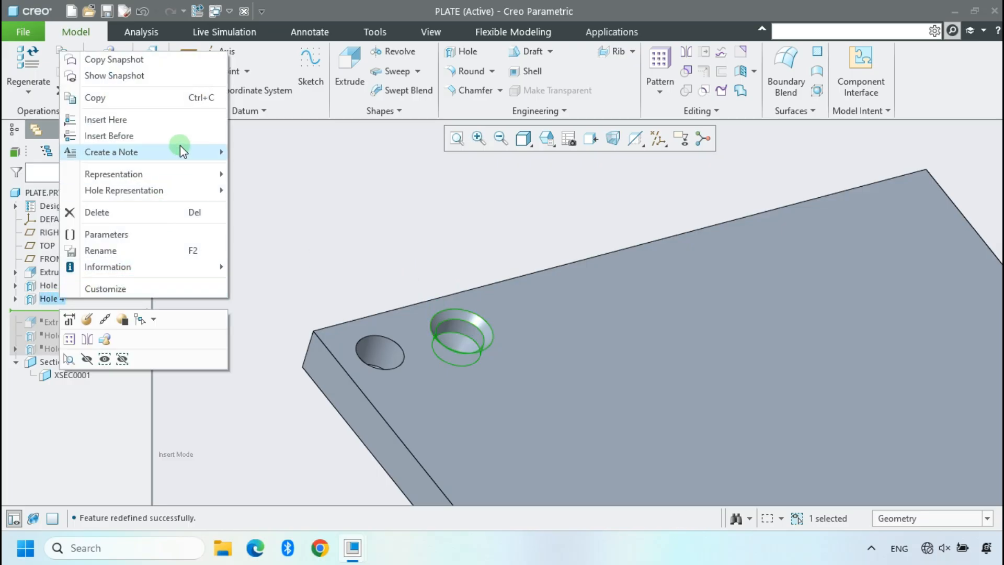
mouse_move(188, 150)
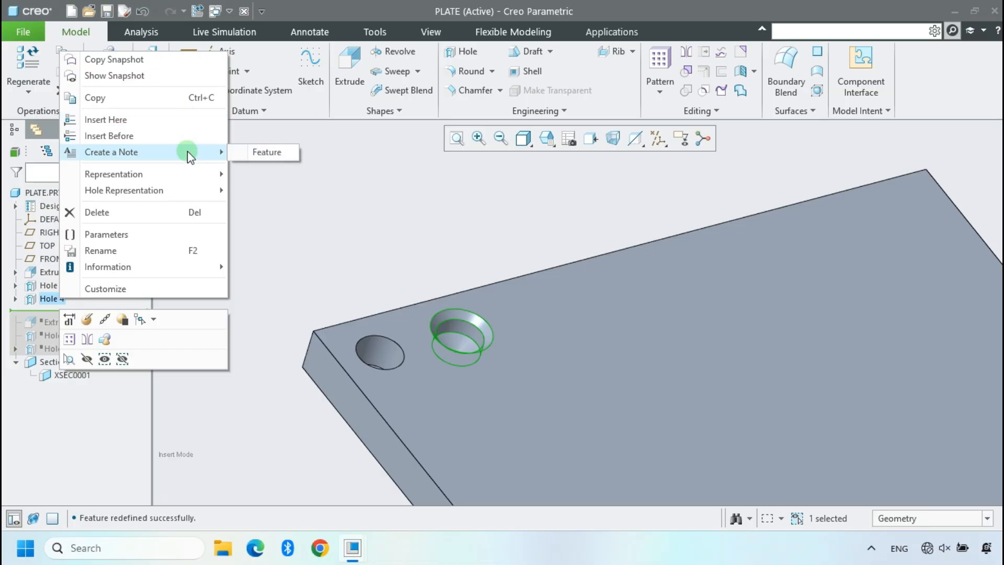
left_click(260, 156)
left_click(860, 168)
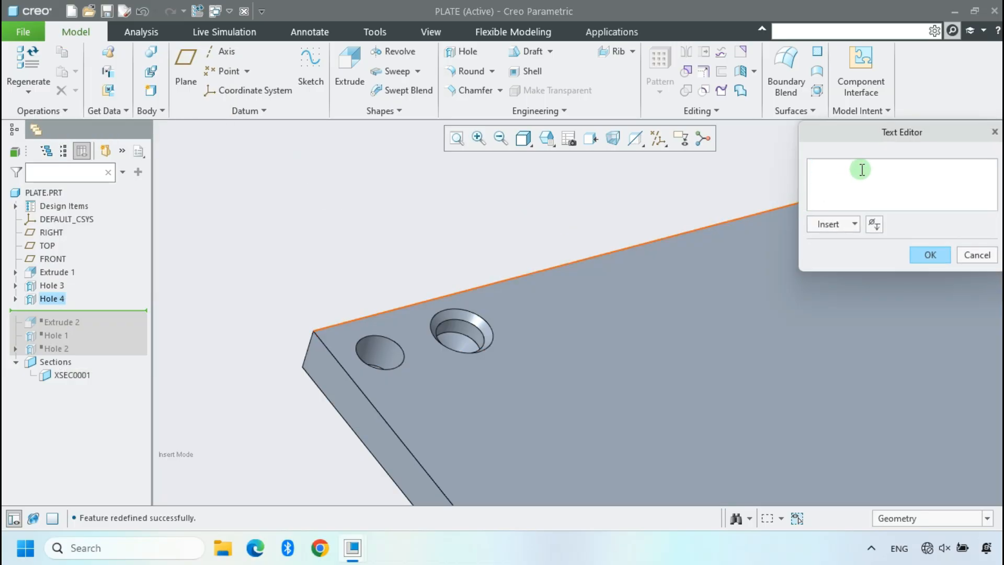
left_click(832, 167)
left_click(854, 224)
left_click(858, 240)
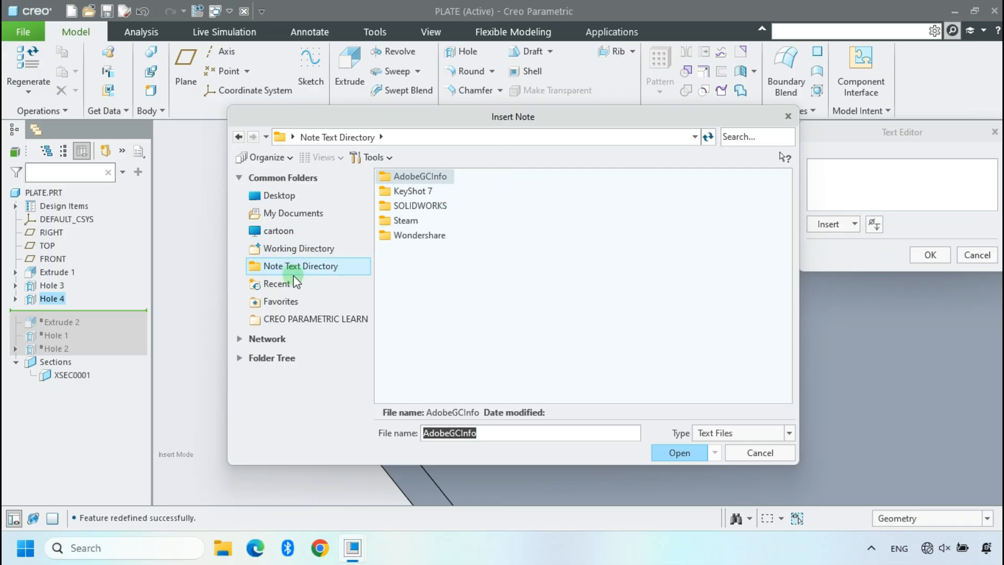
left_click(293, 318)
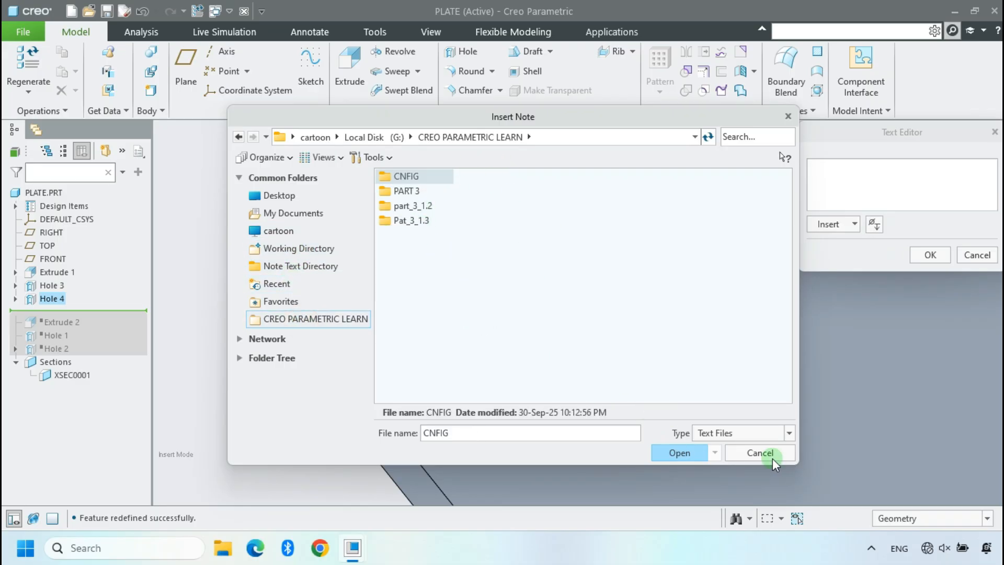
left_click(748, 454)
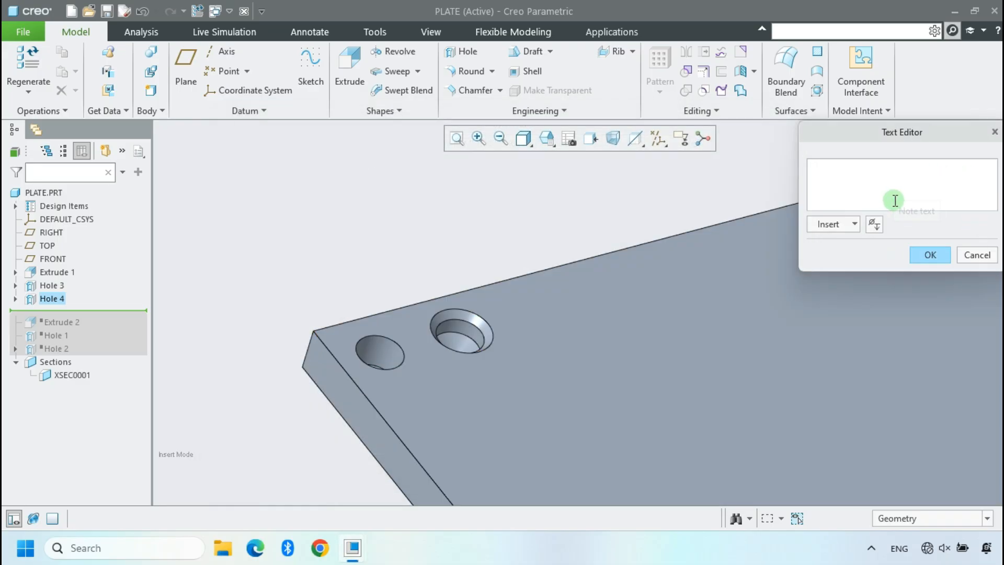
left_click(931, 255)
left_click(399, 228)
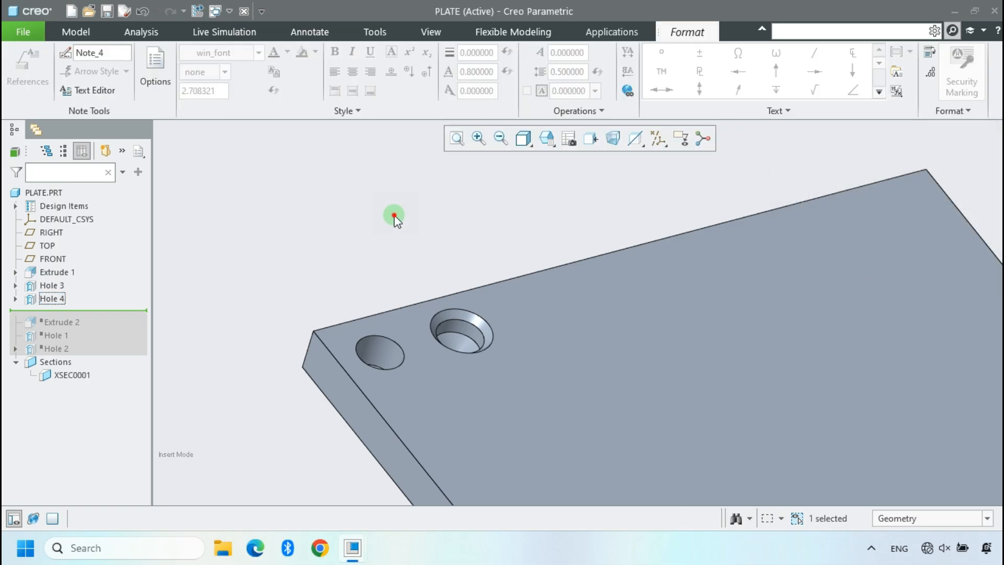
left_click(394, 216)
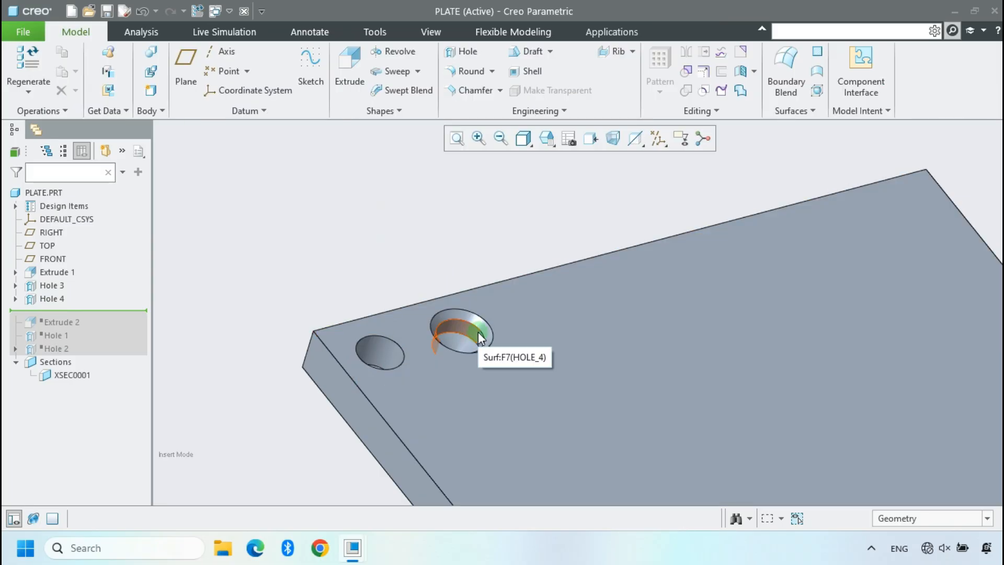
- Place a simple drilled counterbore hole on the plate face beside the countersunk hole, offset about 49.8 and 8.2 from two side faces
left_click(464, 51)
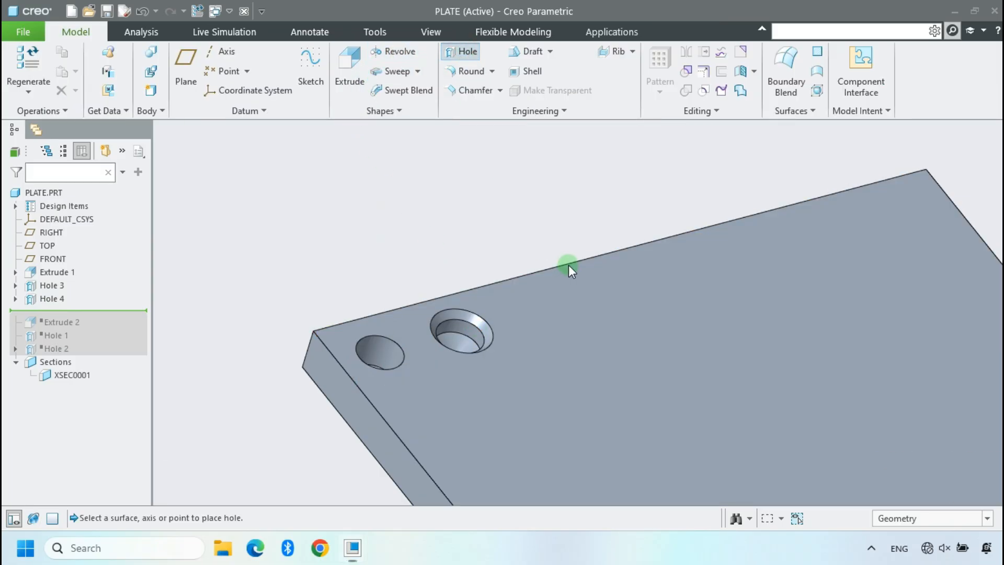
left_click(204, 78)
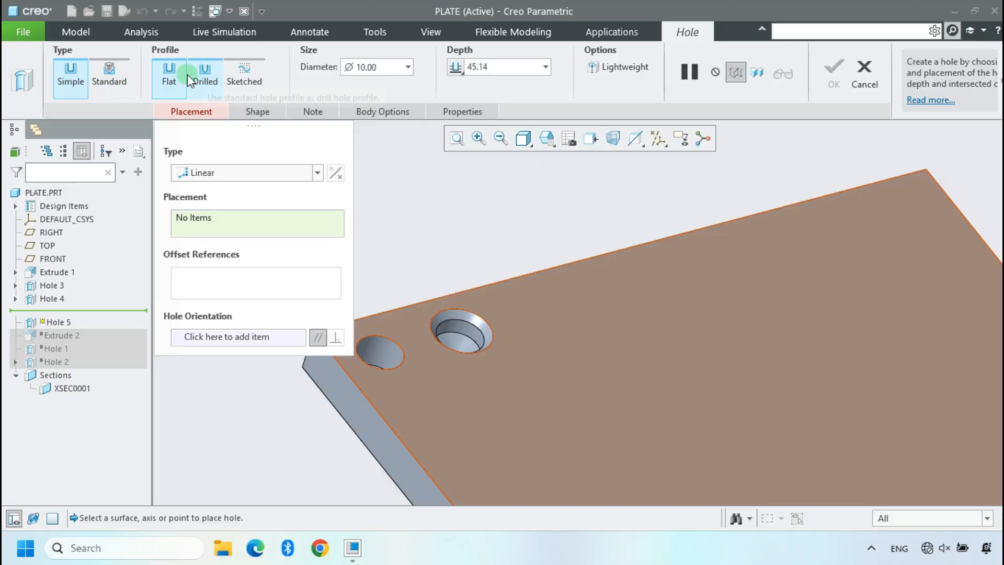
left_click(336, 174)
left_click(310, 90)
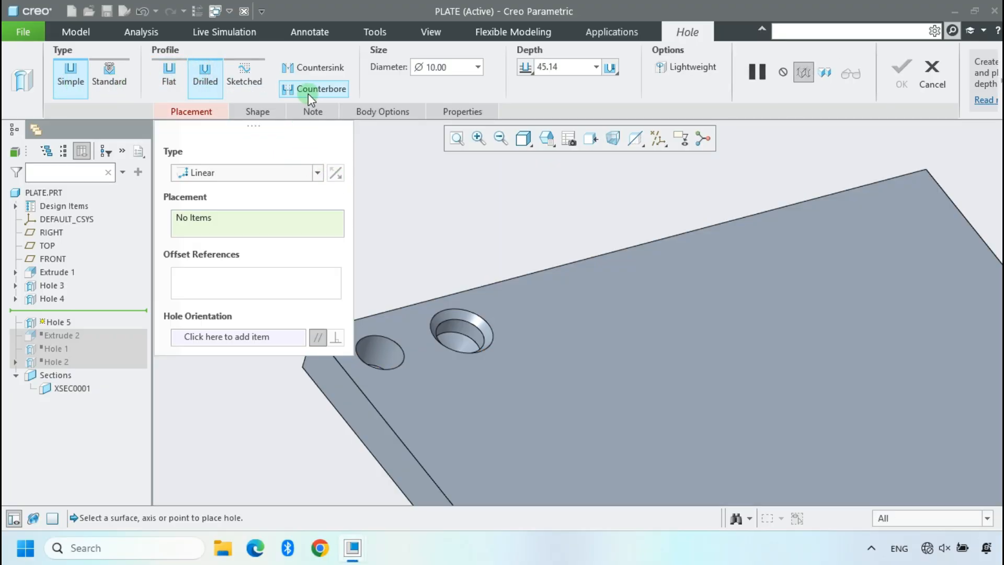
left_click(539, 308)
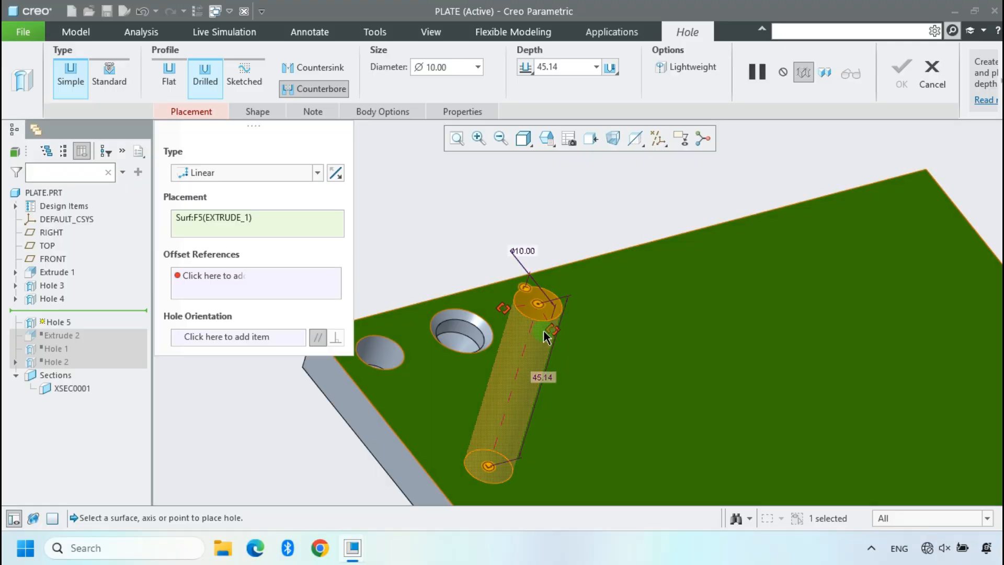
left_click_drag(503, 308, 341, 386)
mouse_move(579, 331)
middle_mouse_down()
mouse_move(559, 352)
mouse_move(560, 328)
middle_mouse_up()
left_click_drag(548, 322, 542, 214)
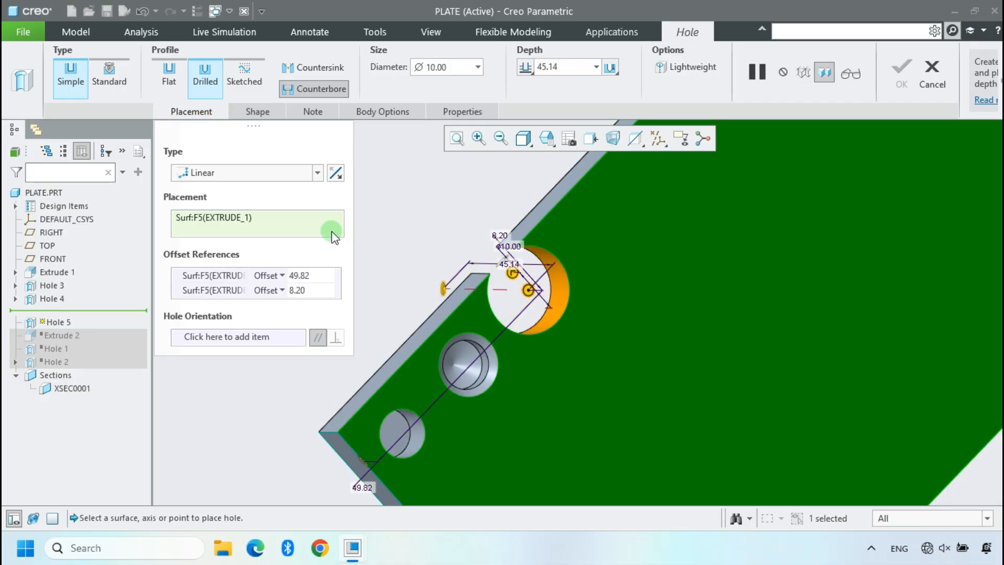
- Try to set the counterbore hole's shoulder depth to 8
double_click(437, 67)
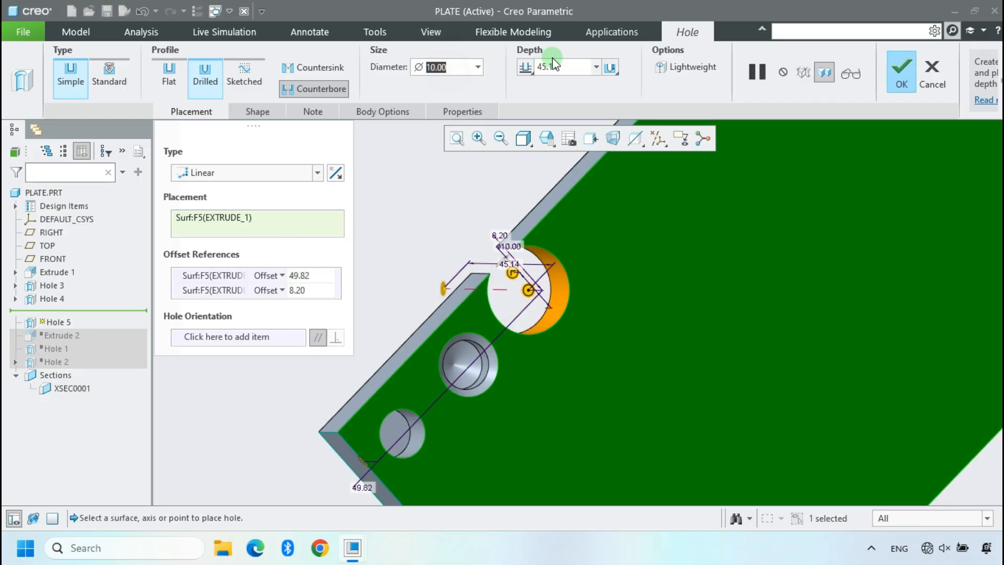
double_click(564, 66)
type("8")
key("Return")
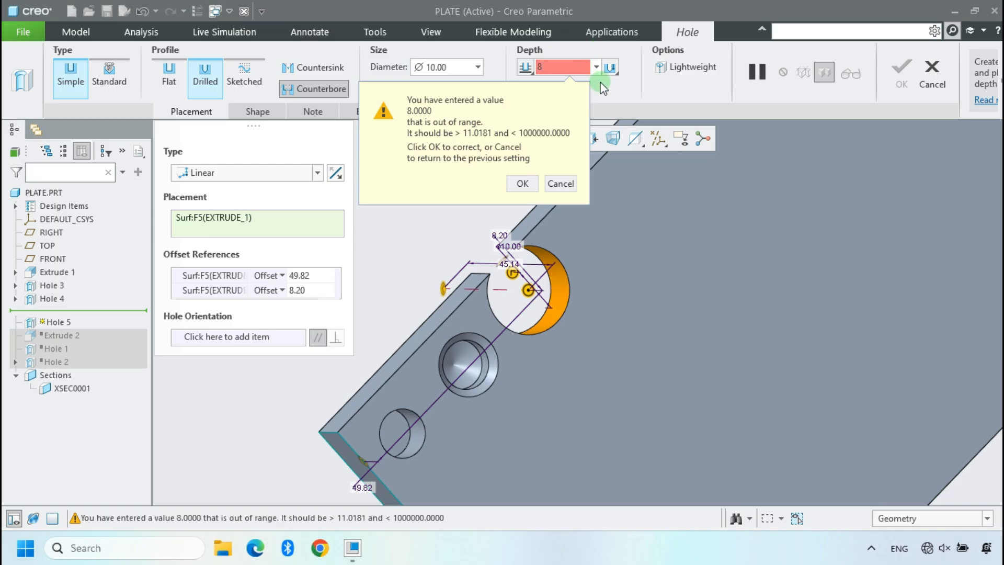
left_click(535, 185)
- Measure the counterbore hole's depth to the drill tip and set the counterbore depth to 3
left_click(610, 67)
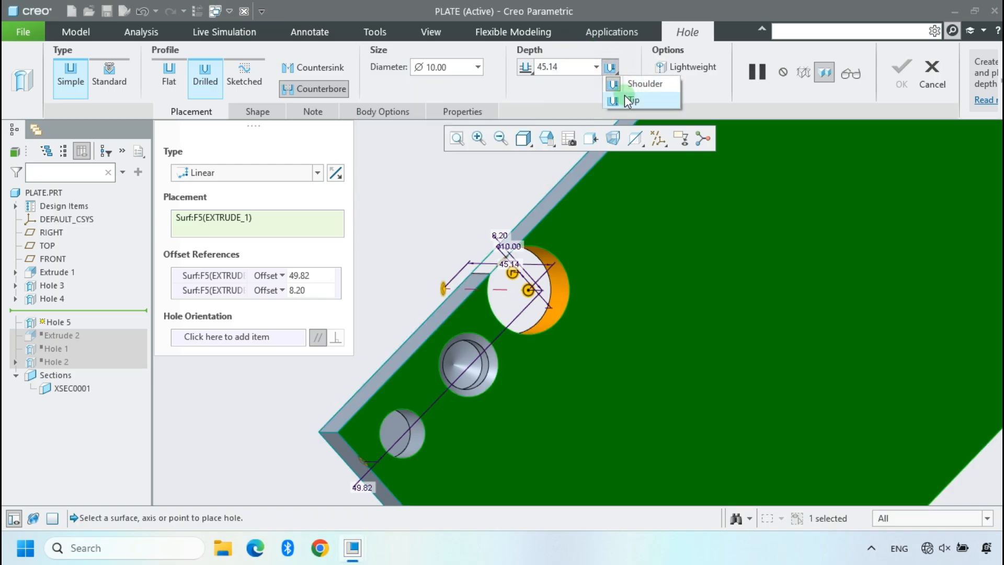
left_click(627, 101)
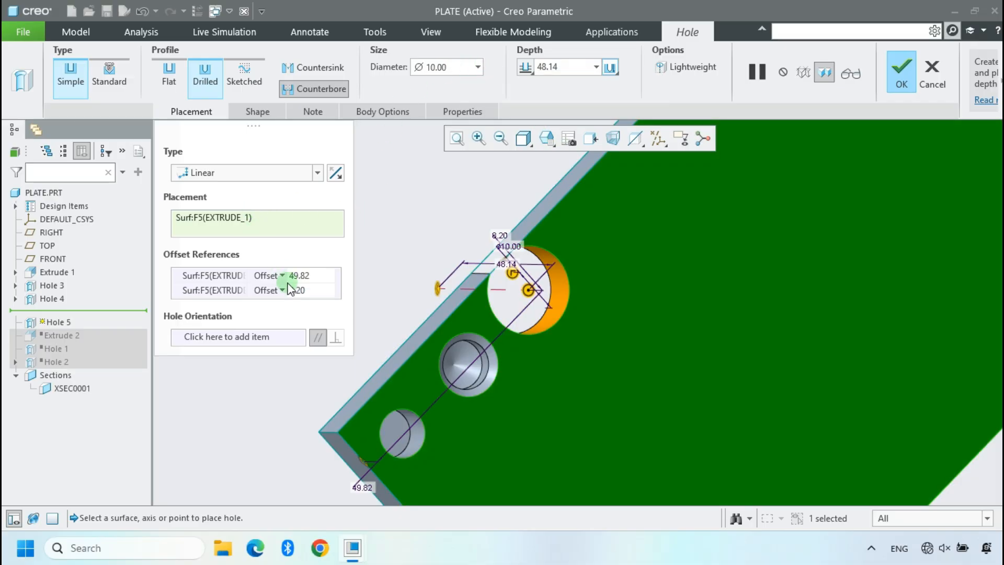
left_click(259, 111)
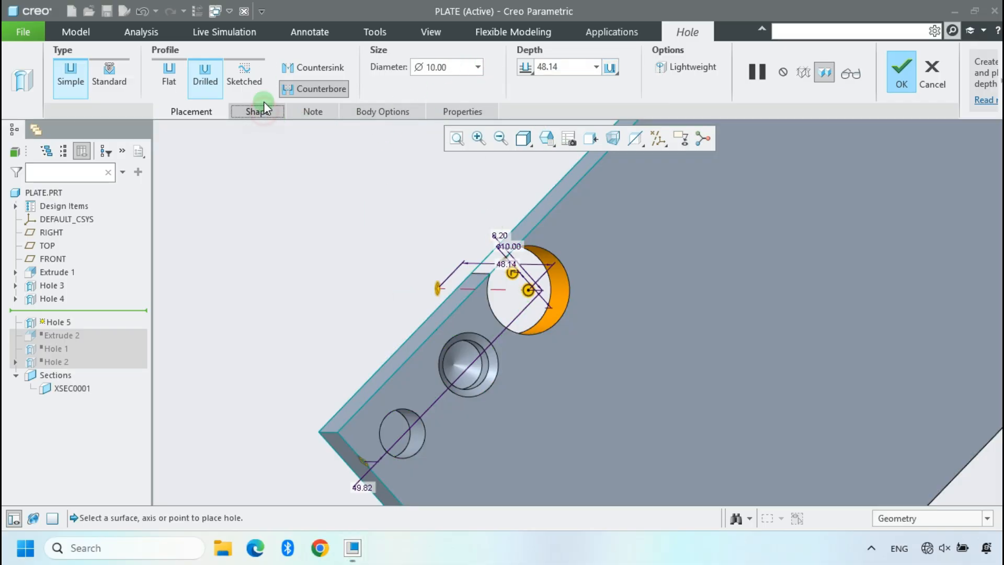
left_click(274, 178)
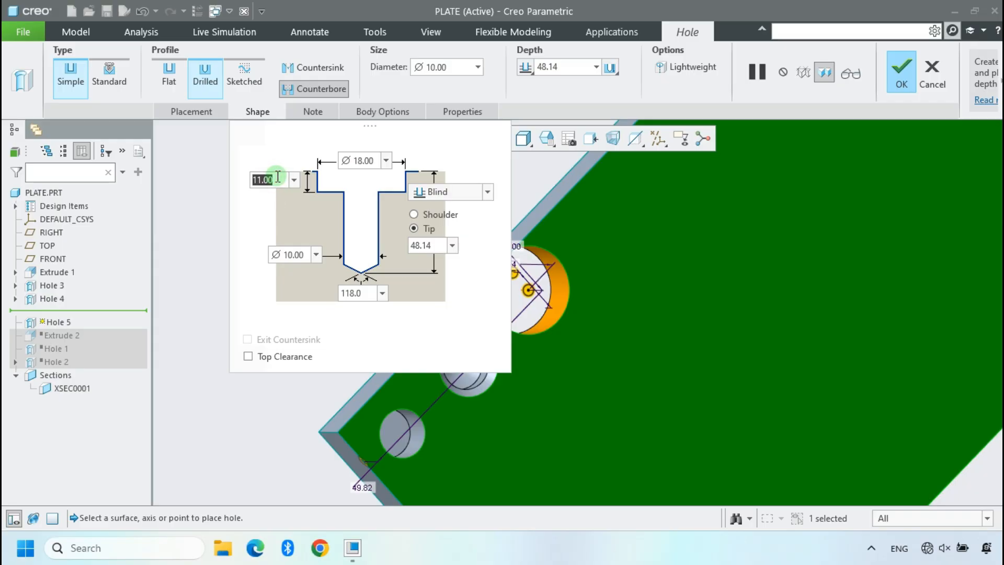
type("3")
key("Return")
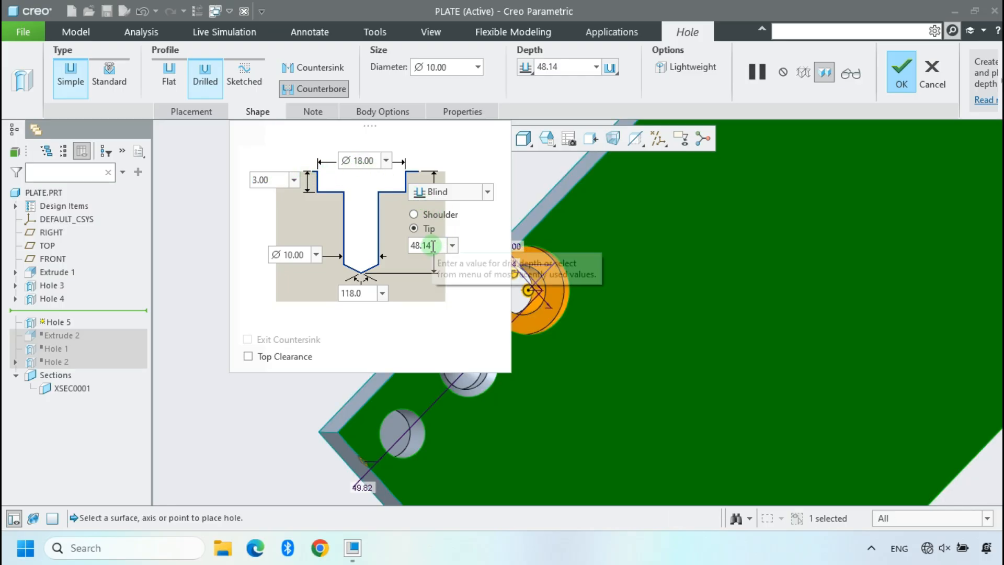
- Set the counterbore hole's drill depth to 8
double_click(434, 246)
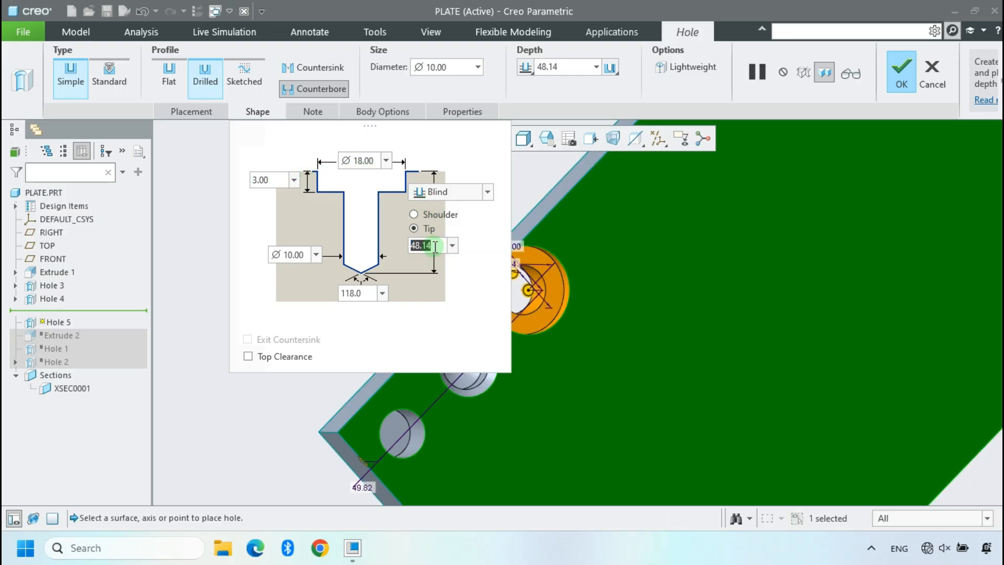
type("8")
key("Return")
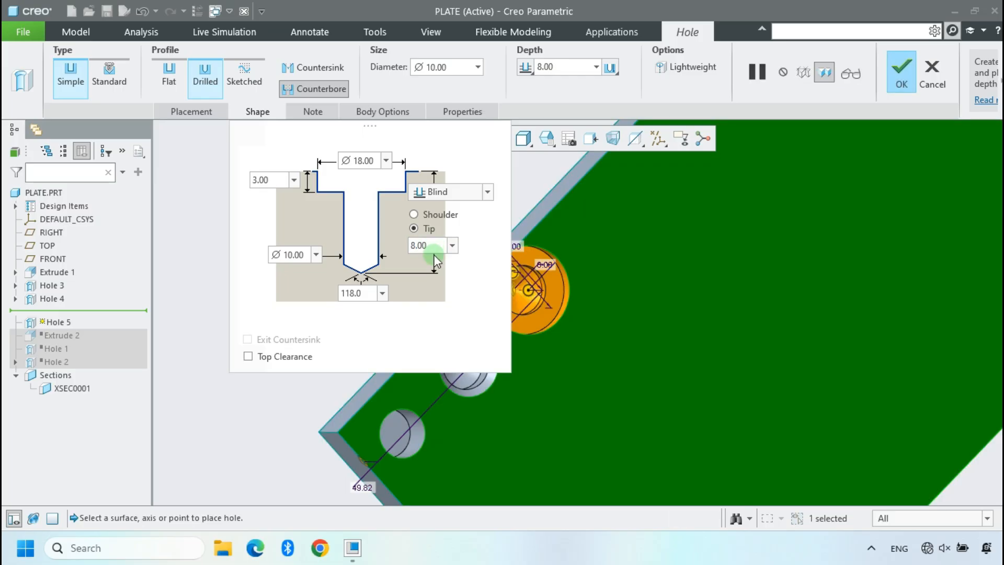
- Set the counterbore diameter to 20 and check the hole preview
double_click(288, 255)
double_click(367, 293)
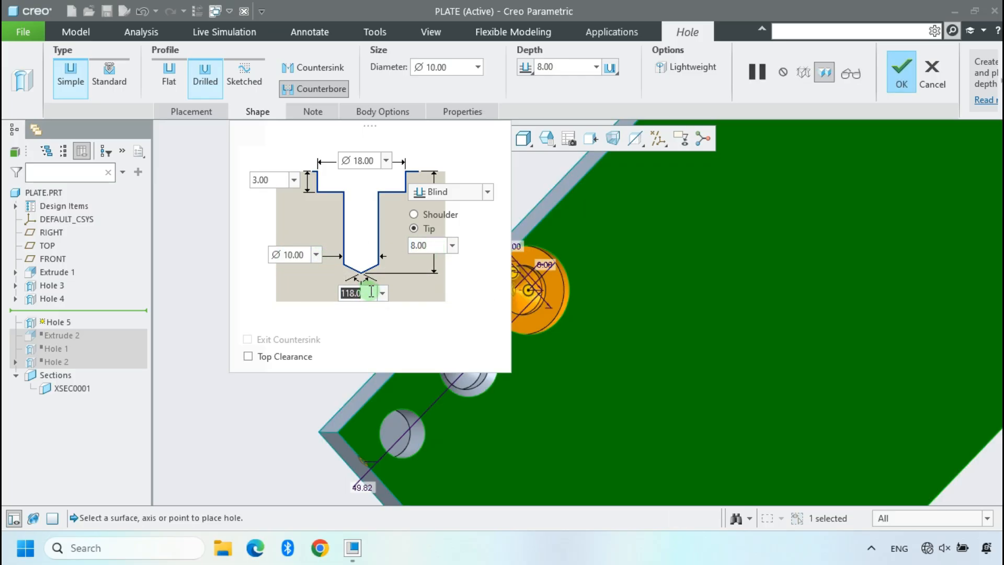
double_click(373, 162)
type("20")
key("Return")
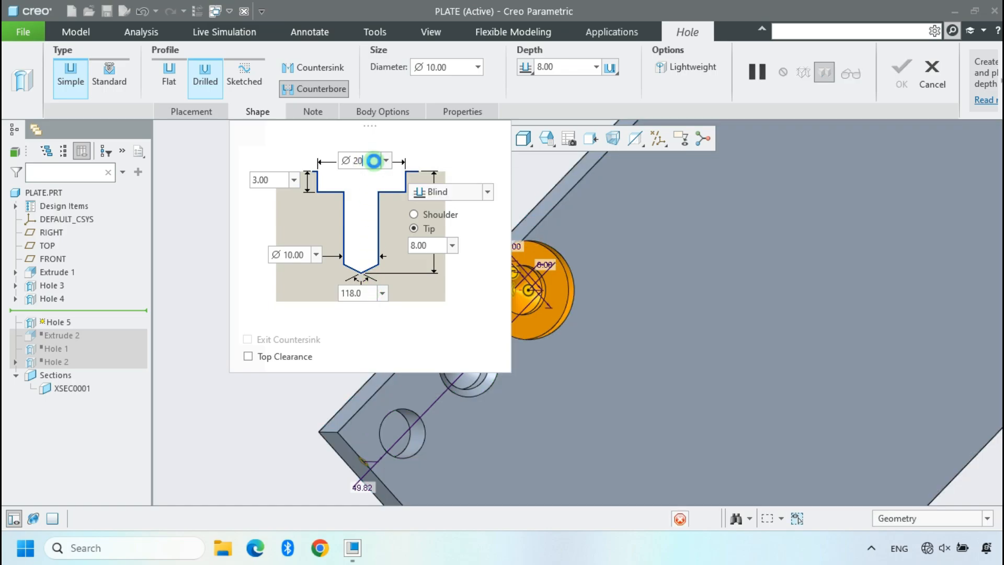
scroll(613, 293, "down", 3)
scroll(601, 308, "up", 3)
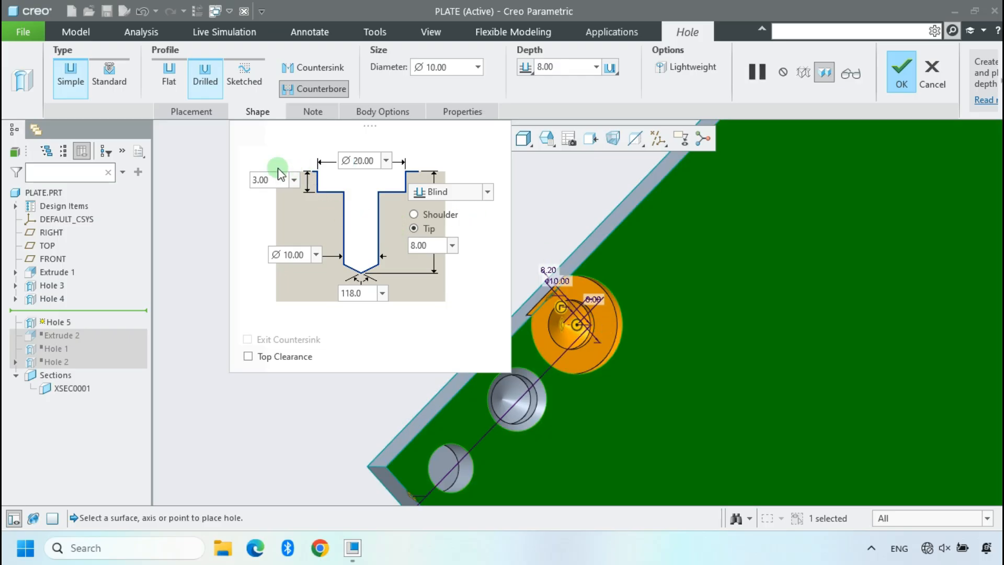
- Try counterbore diameters of 8 and 12
left_click(372, 164)
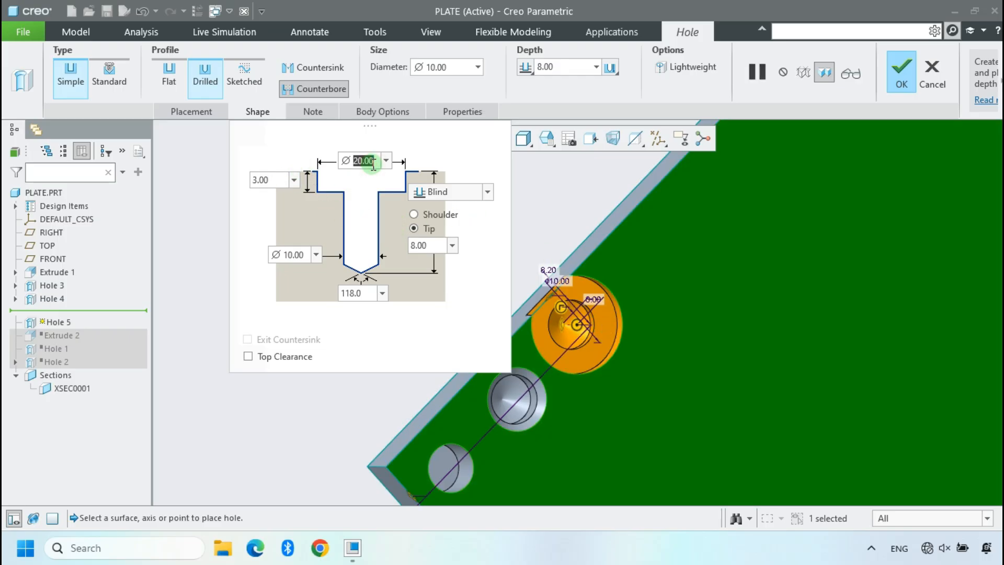
type("8")
key("Return")
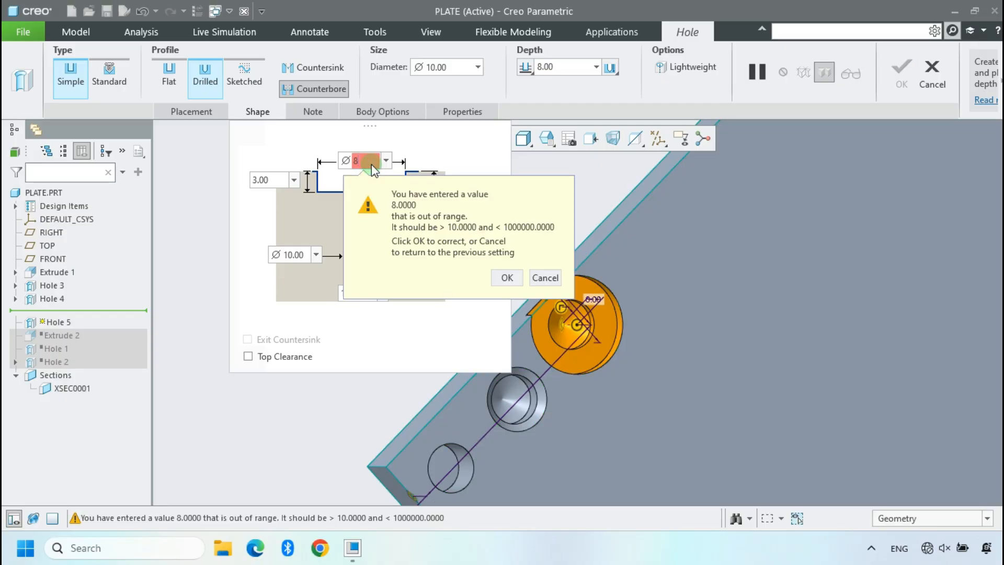
left_click(507, 278)
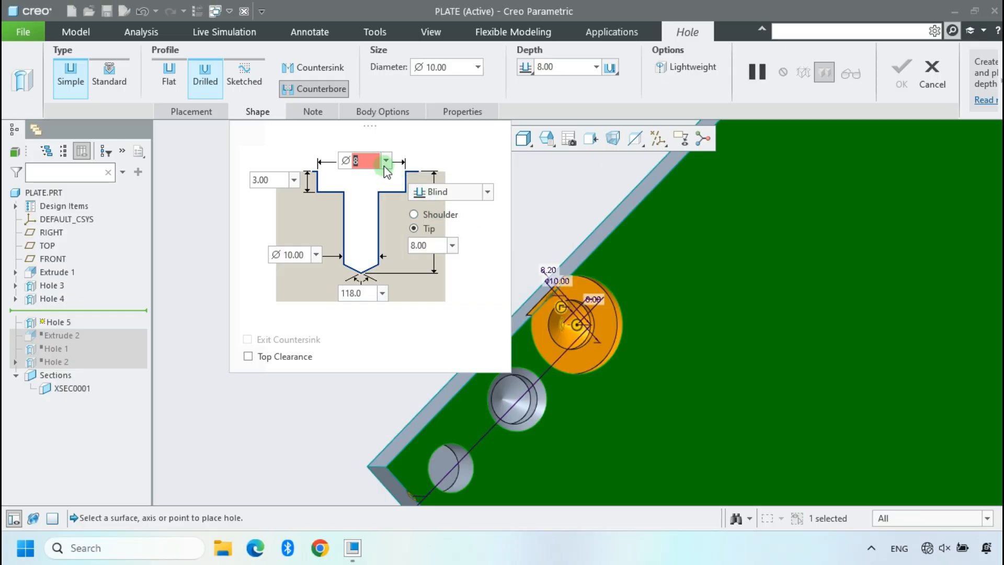
type("12")
key("Return")
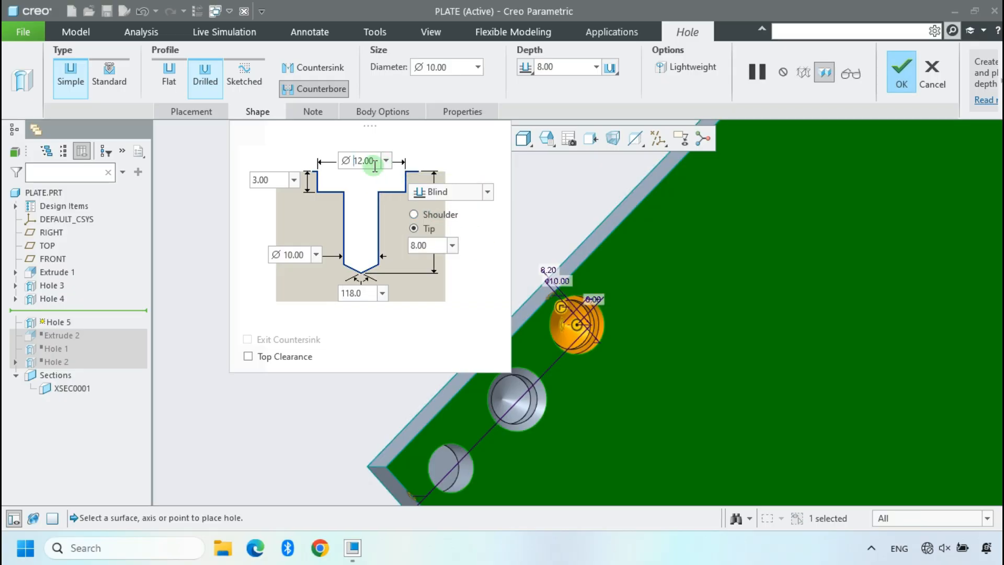
- Set the counterbore diameter to 16 and inspect the hole preview
left_click(373, 153)
type("16")
key("Return")
scroll(640, 348, "up", 3)
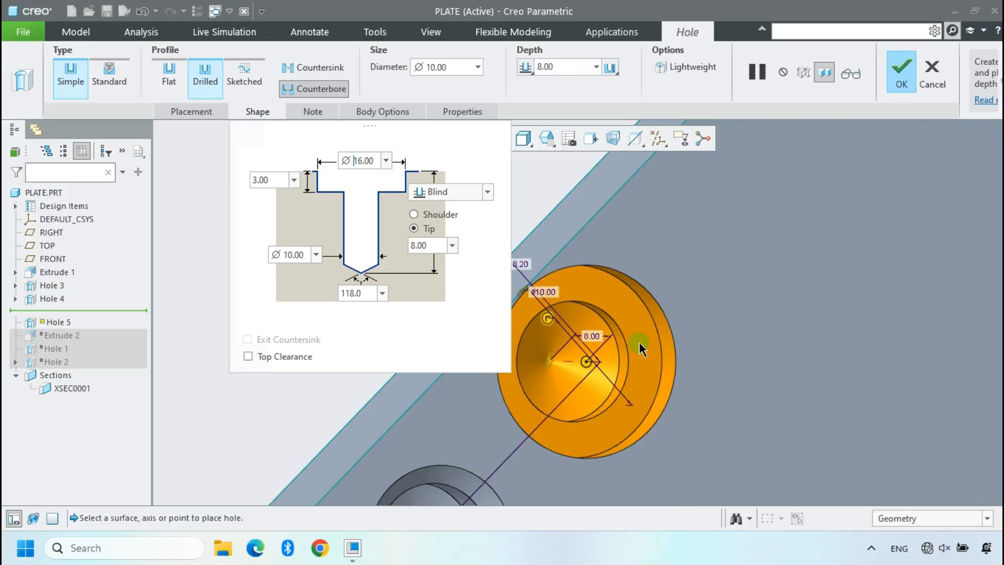
scroll(640, 348, "down", 3)
middle_click_drag(597, 331, 597, 294)
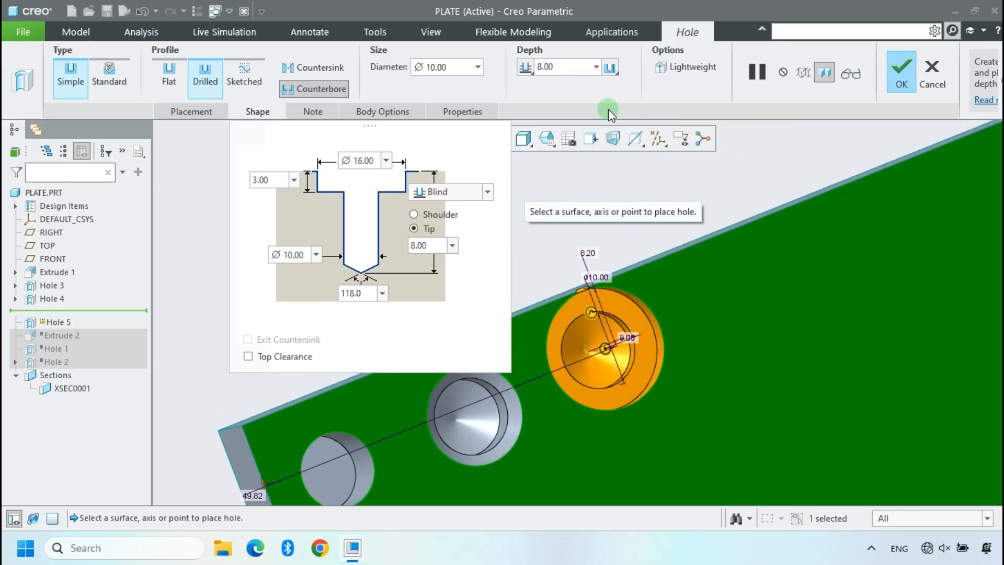
- Add a hole note to the counterbore hole, accept the hole and show its note in the model structure
left_click(313, 112)
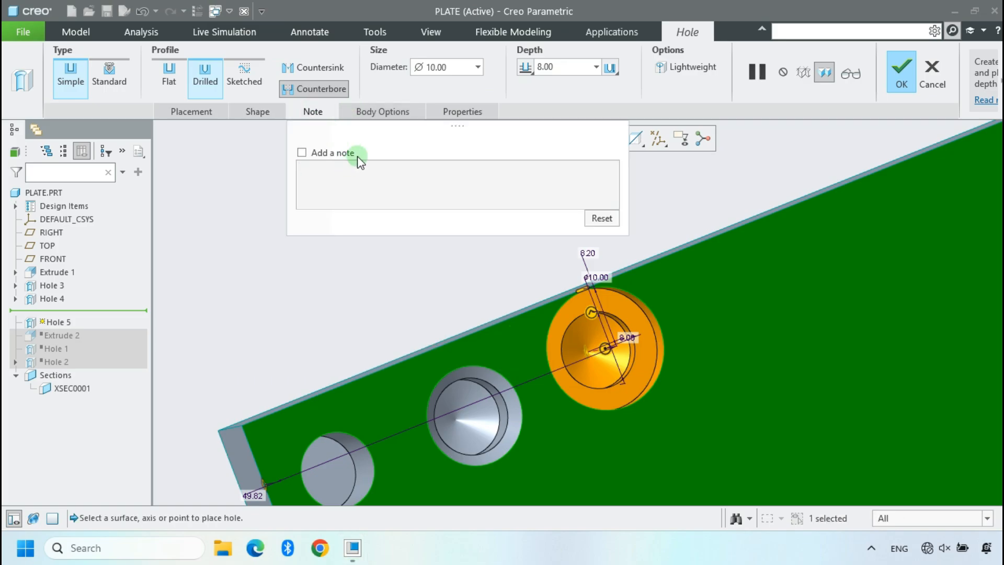
left_click(358, 156)
middle_click(523, 320)
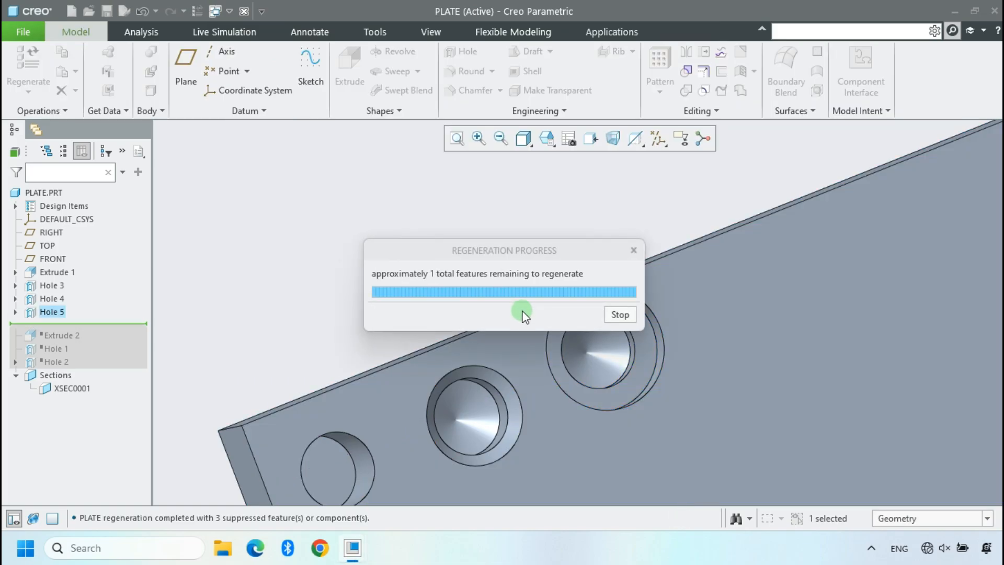
left_click(15, 312)
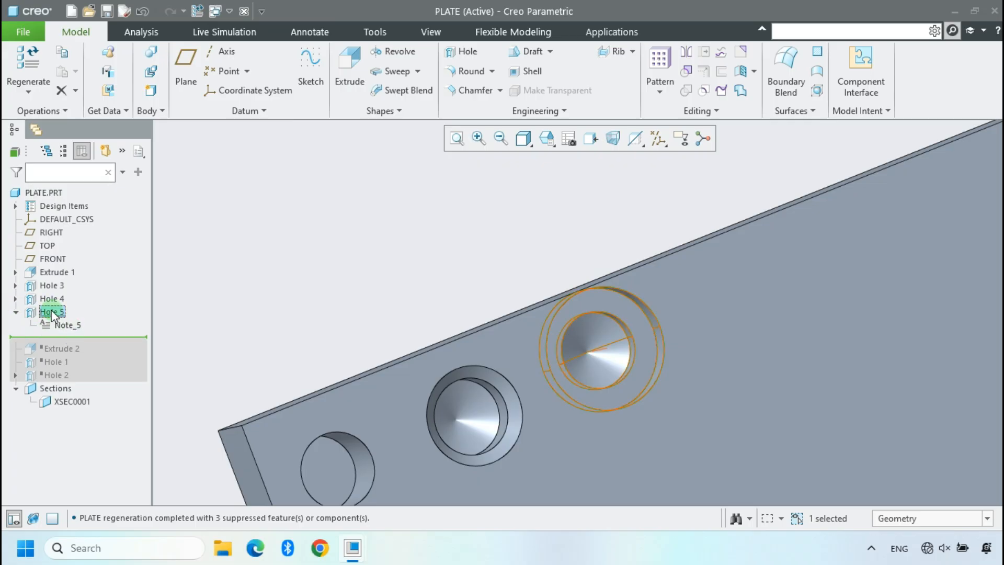
- Redefine the counterbore hole to remove its note
right_click(56, 313)
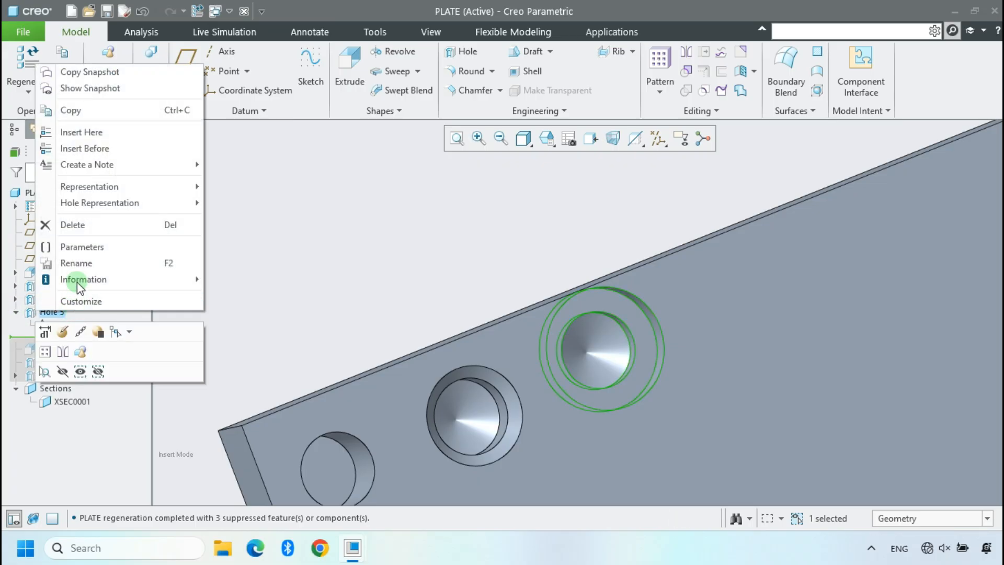
left_click(70, 326)
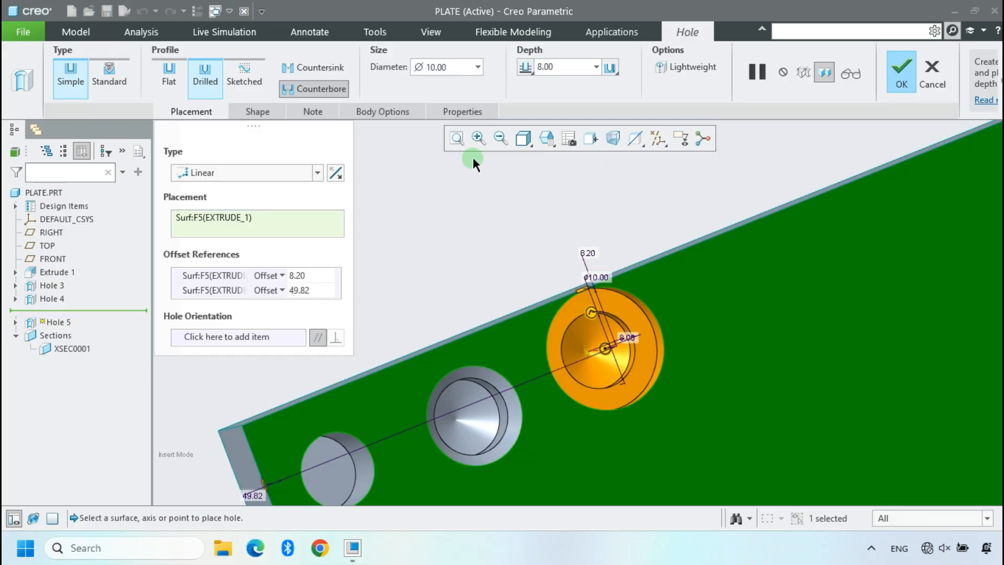
left_click(313, 106)
left_click(343, 150)
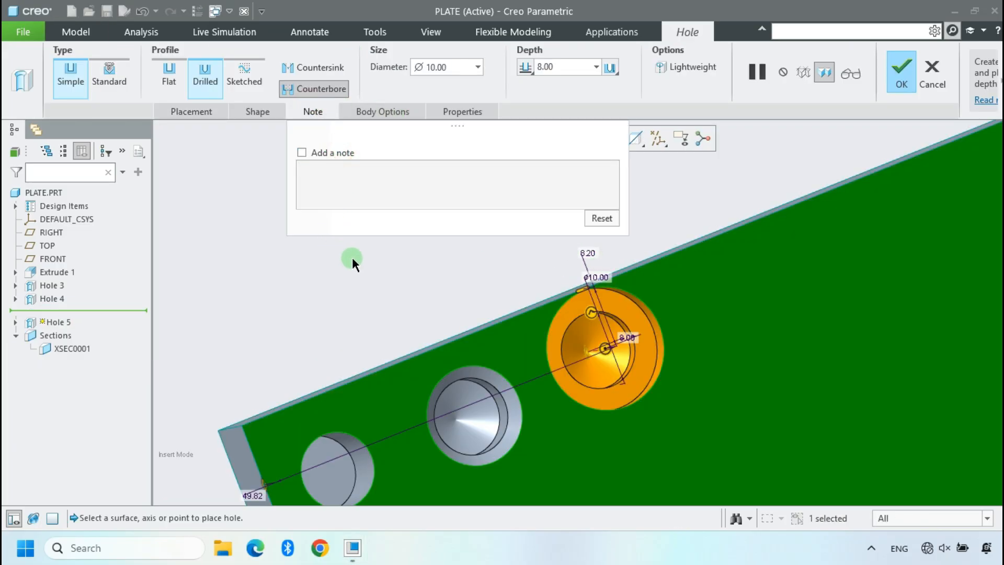
middle_click(353, 259)
left_click(29, 316)
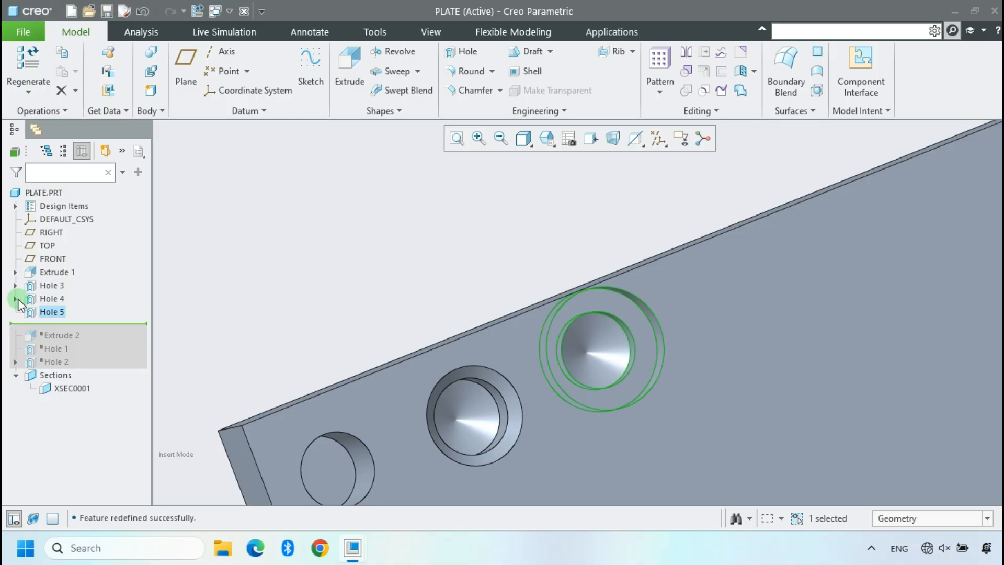
- Redefine Hole 5 to add the hole note again and accept the change
left_click(16, 298)
left_click(16, 299)
left_click(45, 313)
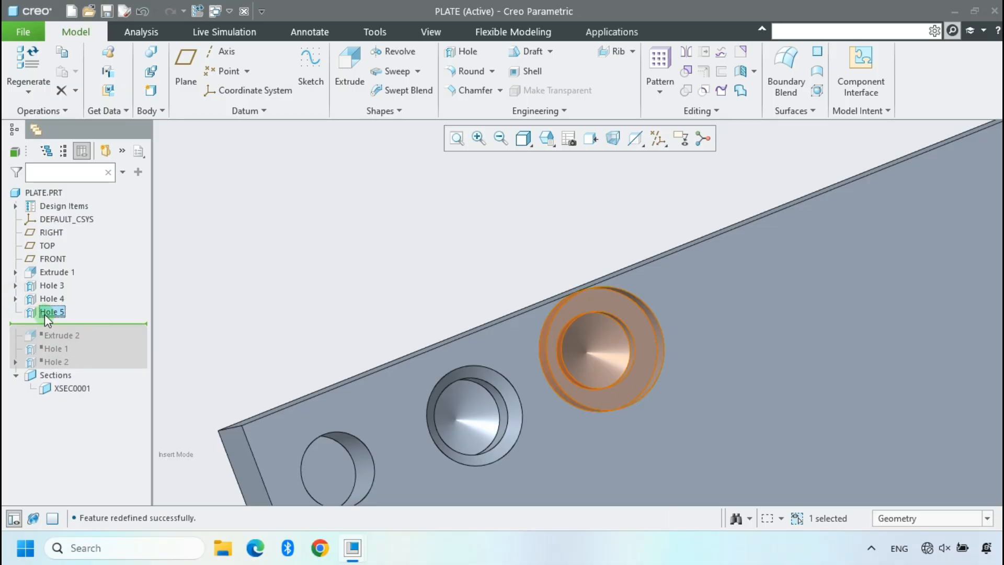
right_click(49, 313)
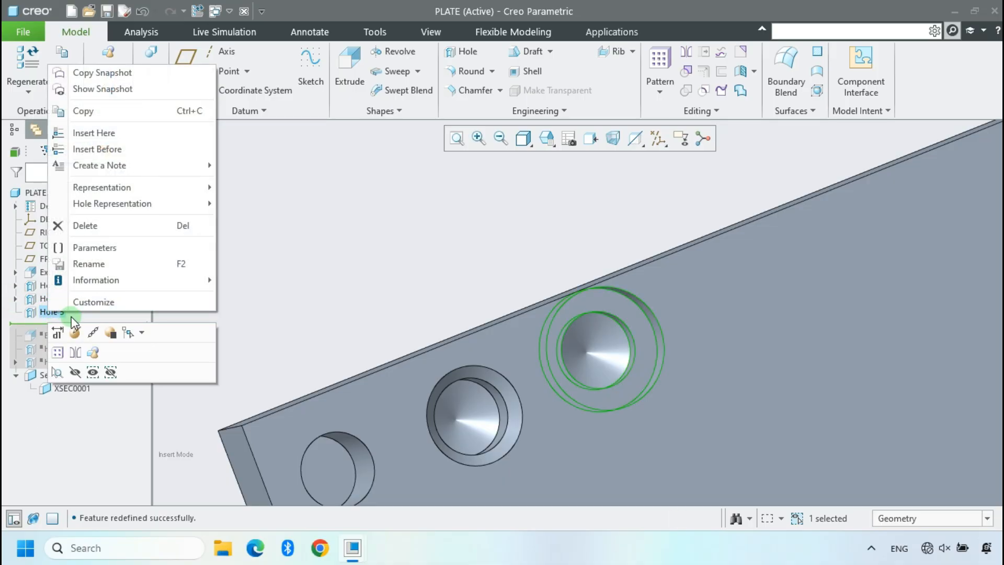
left_click(78, 333)
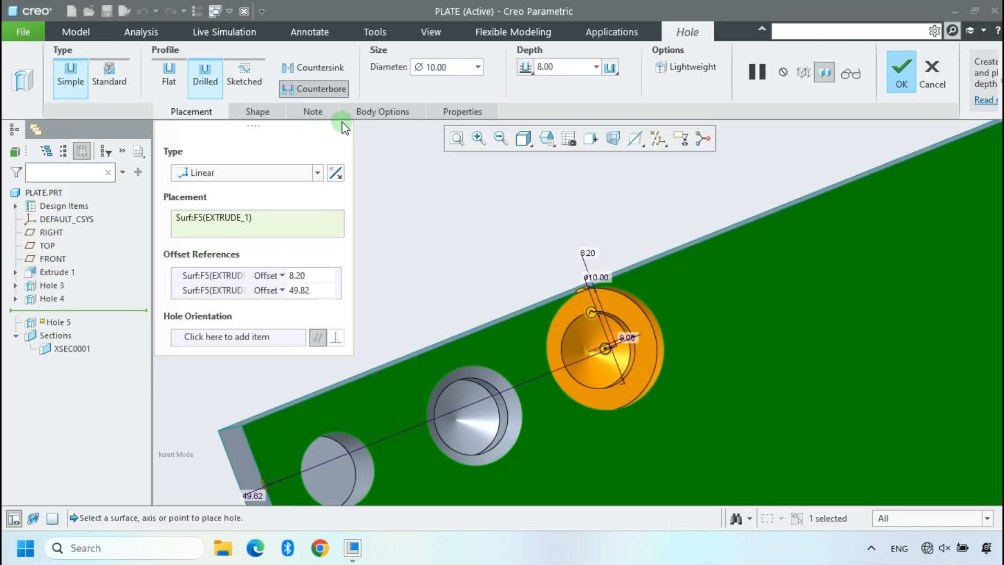
left_click(335, 118)
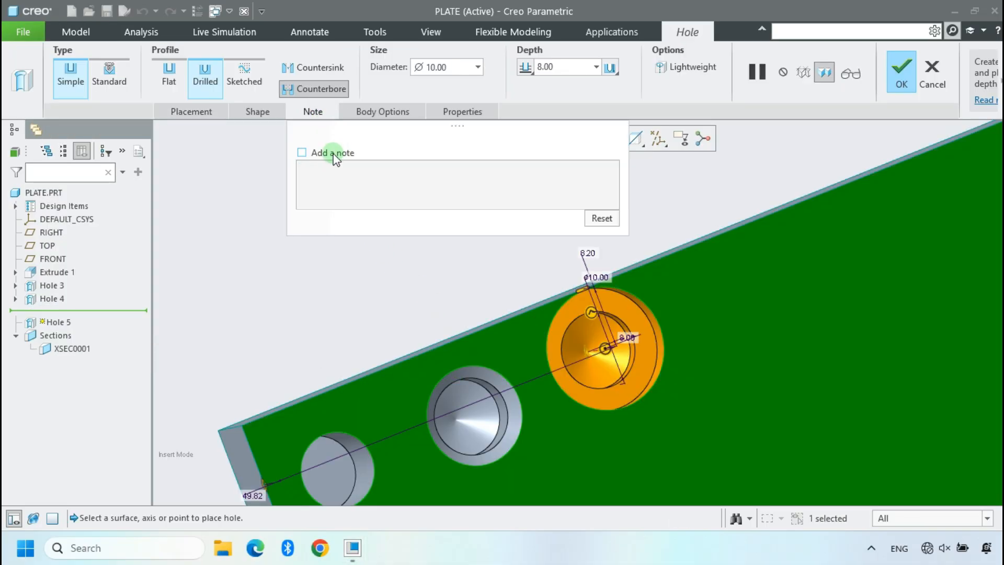
left_click(335, 151)
left_click(472, 244)
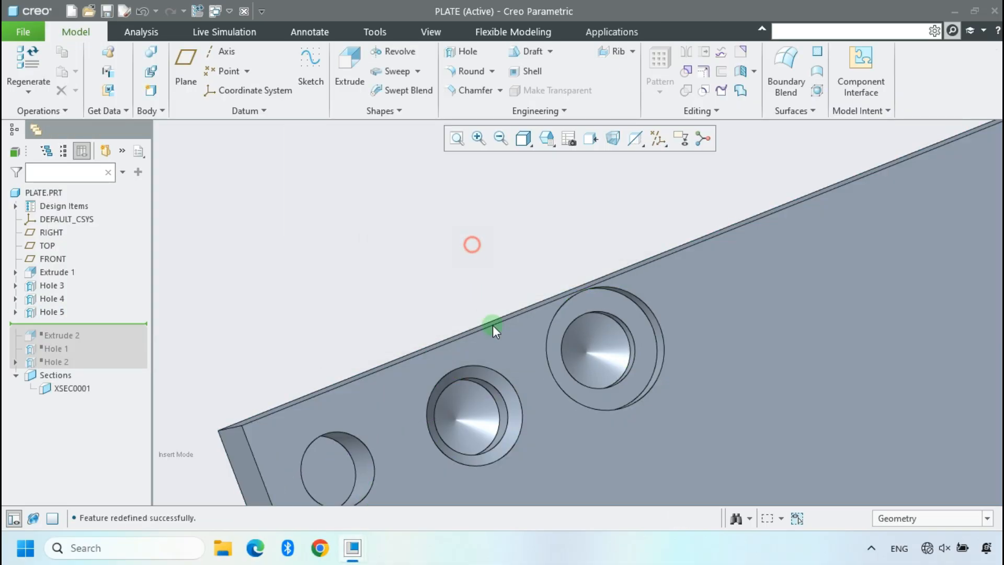
- Start a new hole in the plate and make it a Standard tapped hole with a straight profile
scroll(552, 412, "up", 5)
scroll(599, 427, "down", 3)
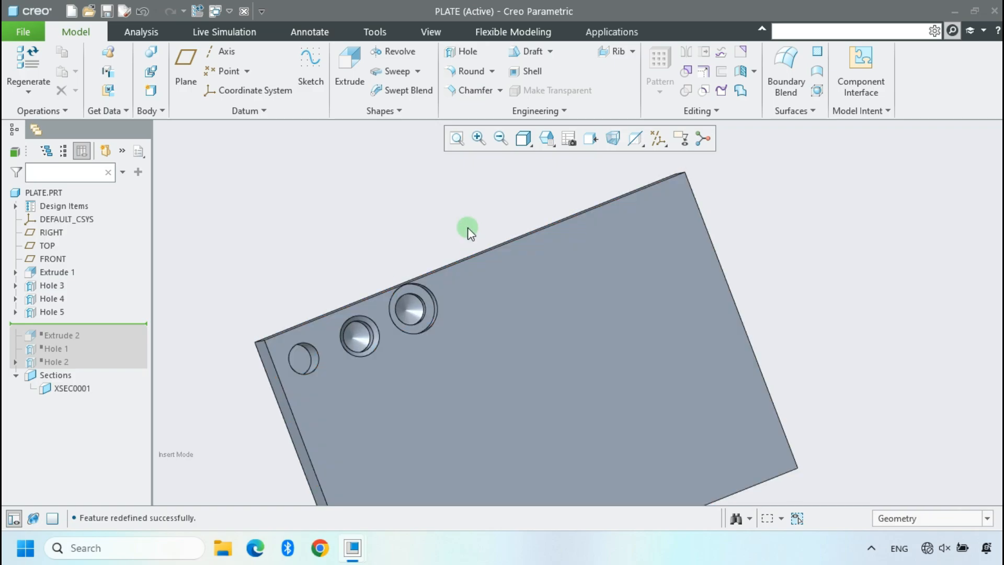
left_click(462, 50)
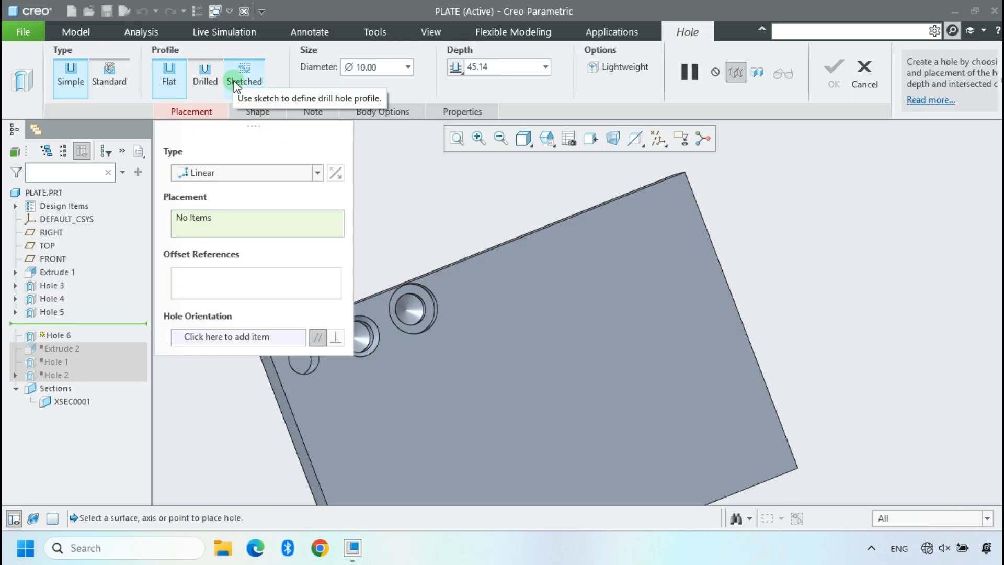
left_click(256, 112)
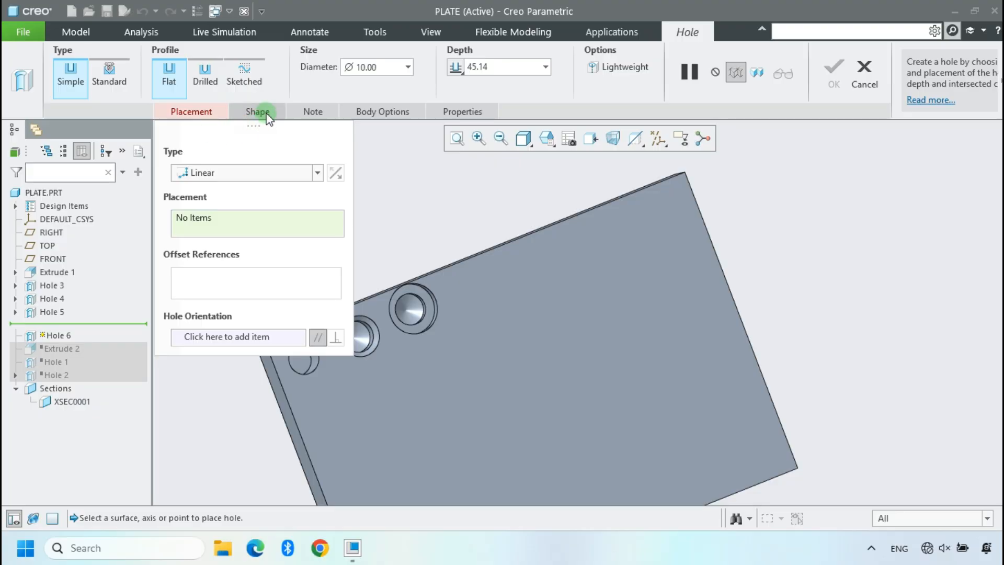
left_click(327, 113)
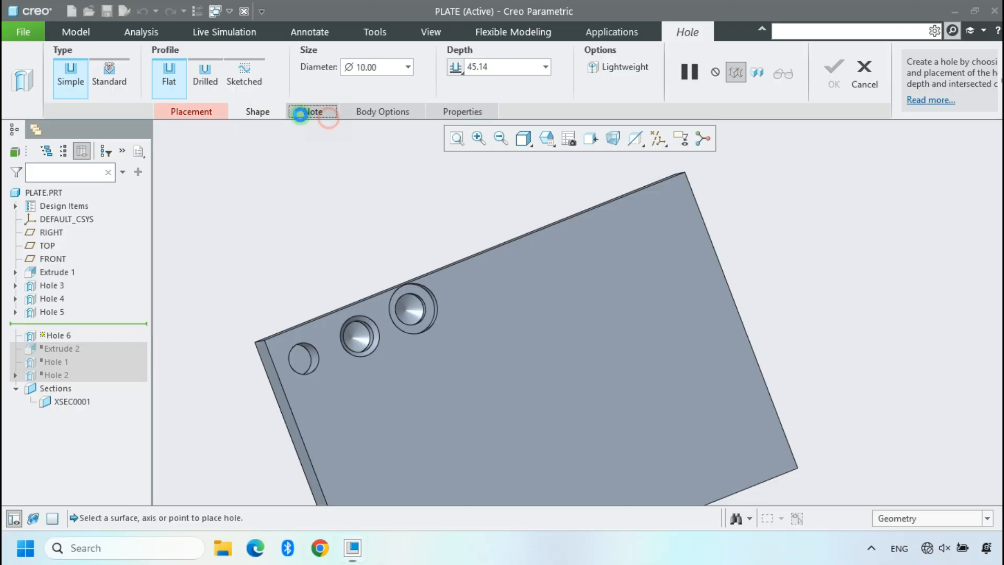
left_click(208, 110)
left_click(108, 73)
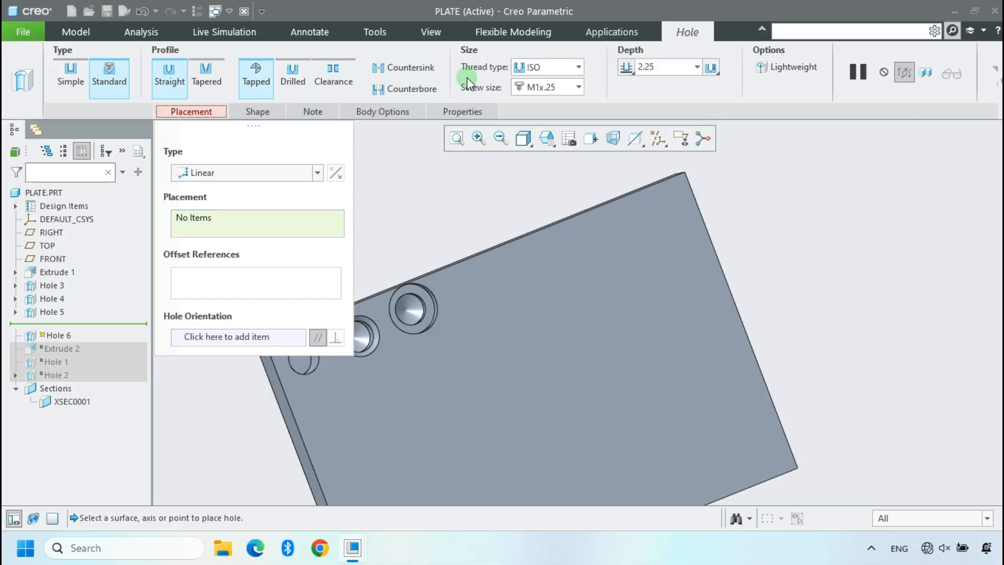
- Review the thread types and ISO screw sizes available for the standard hole
left_click(547, 66)
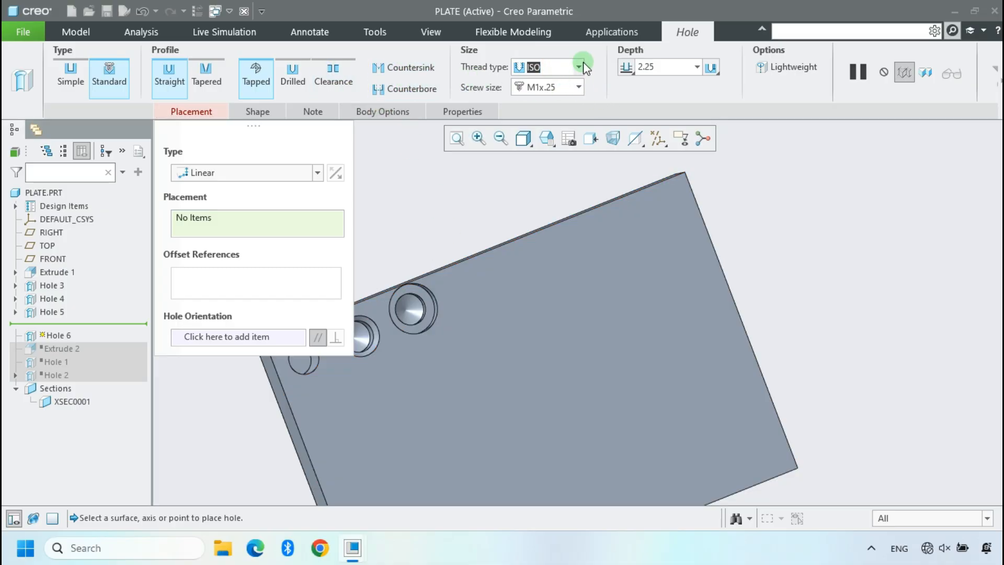
left_click(580, 65)
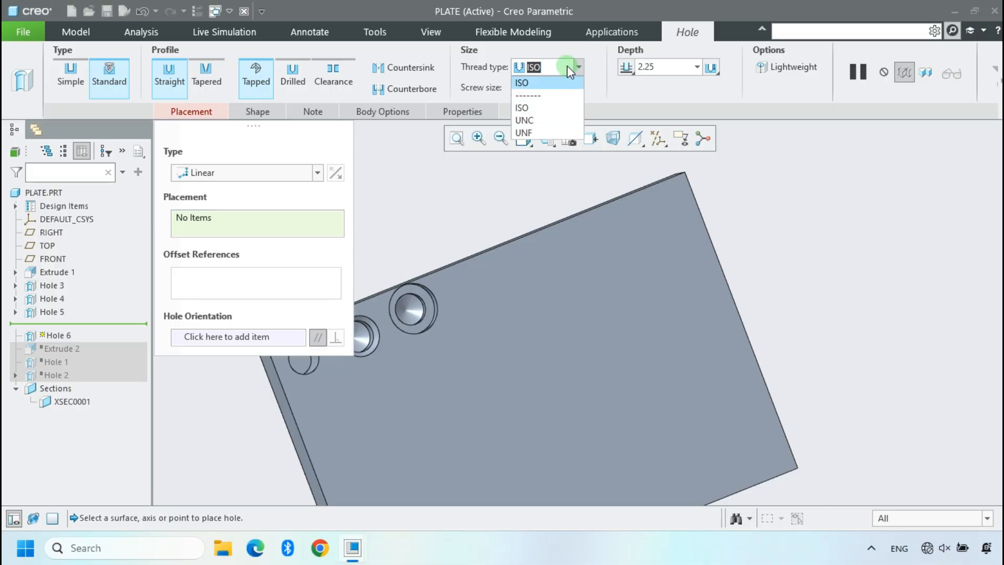
left_click(569, 68)
left_click(580, 87)
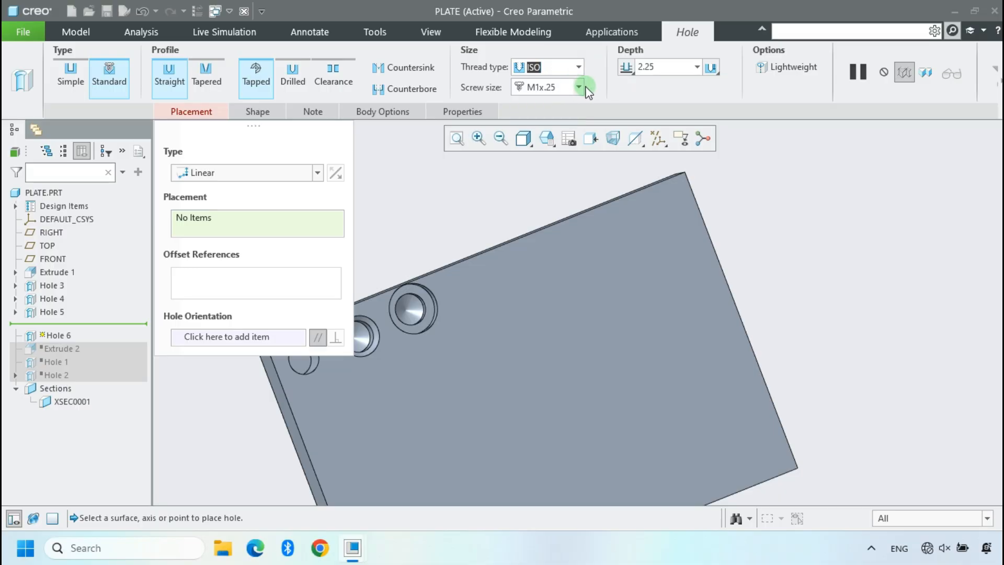
scroll(555, 202, "down", 5)
scroll(550, 224, "up", 4)
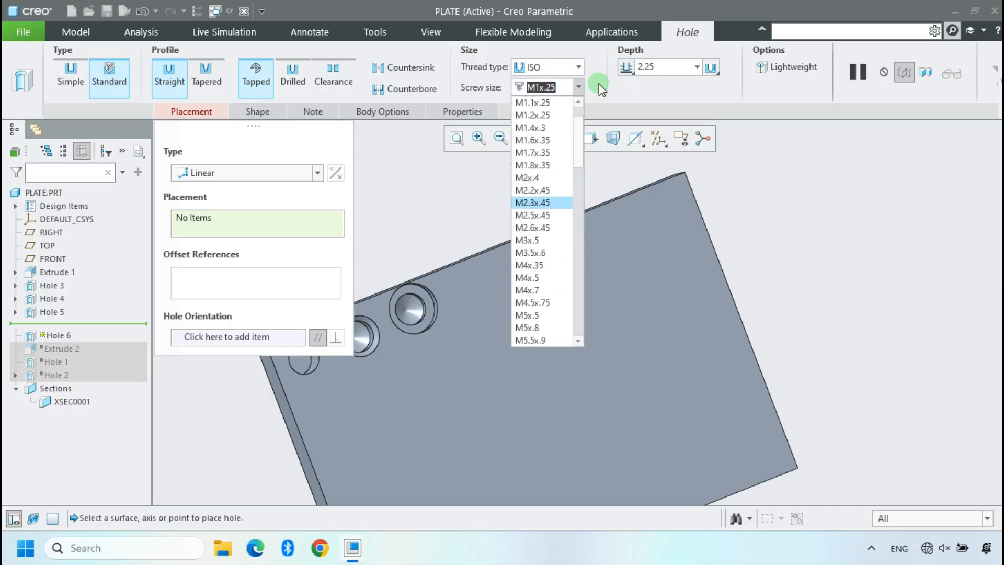
left_click(603, 86)
scroll(560, 290, "up", 2)
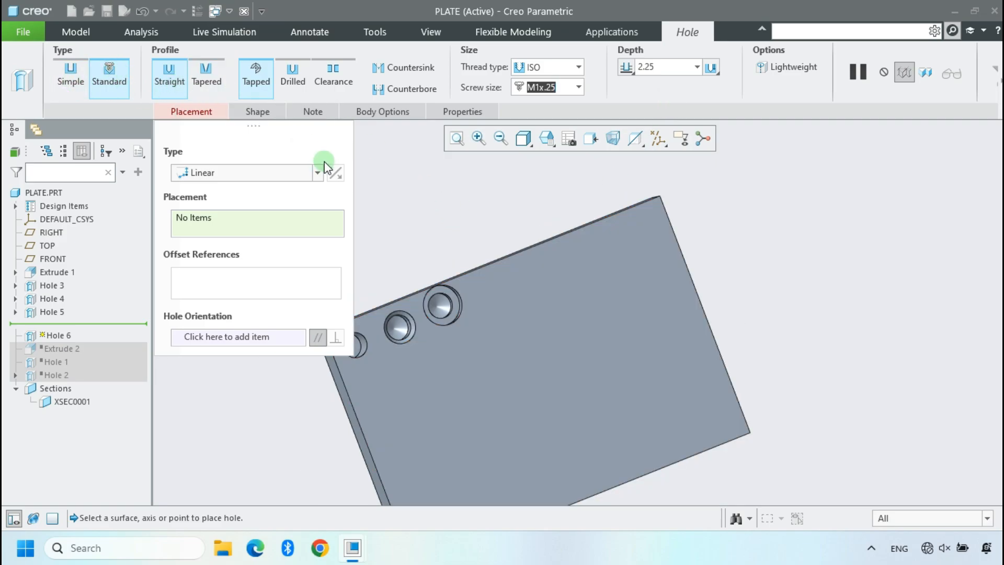
- Place the tapped hole on the plate's large face below the flat hole, offset about 10.7 from the adjacent side edge
scroll(597, 152, "up", 3)
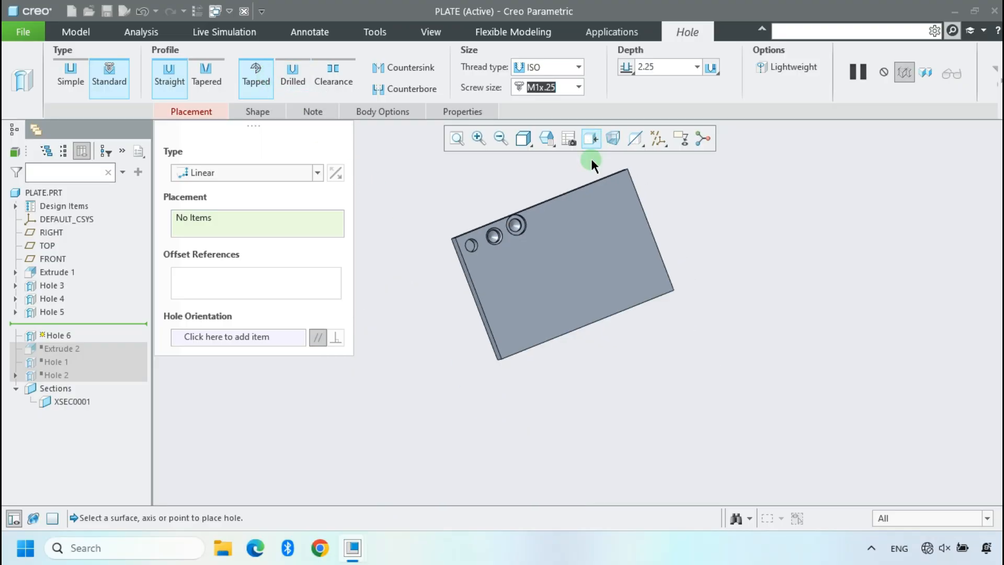
mouse_move(534, 240)
middle_mouse_down()
mouse_move(525, 200)
mouse_move(521, 231)
middle_mouse_up()
scroll(486, 244, "down", 4)
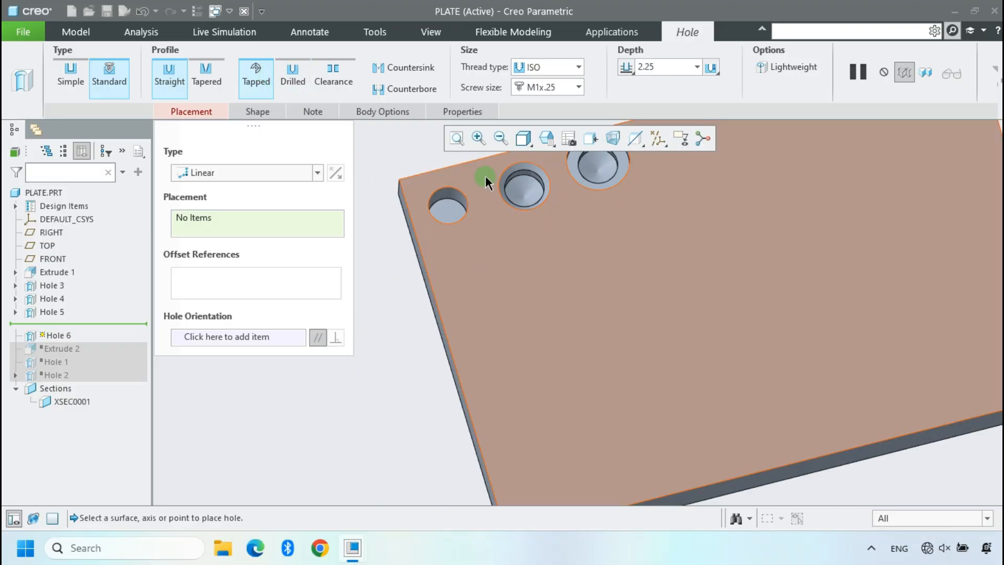
left_click(482, 307)
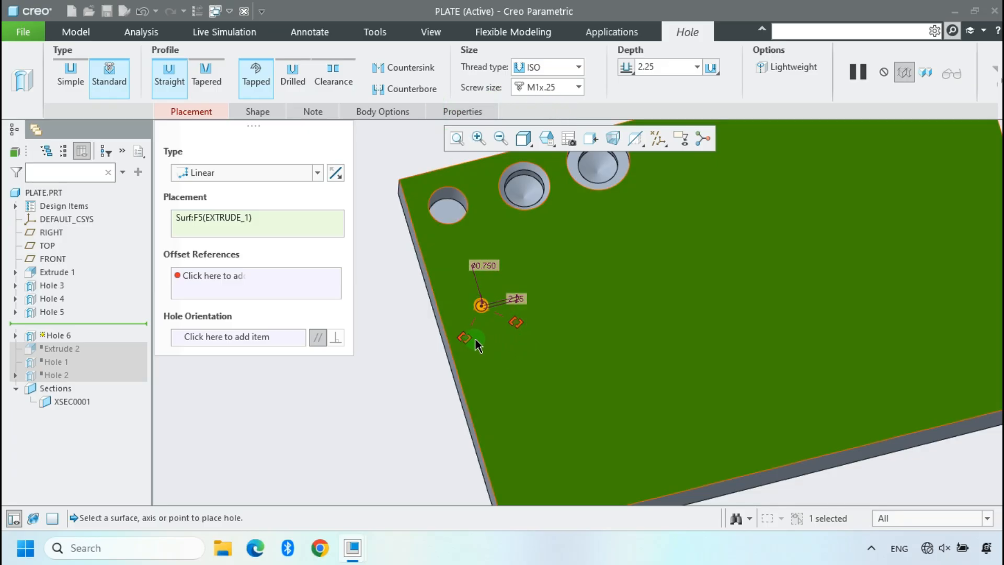
left_click_drag(475, 340, 441, 317)
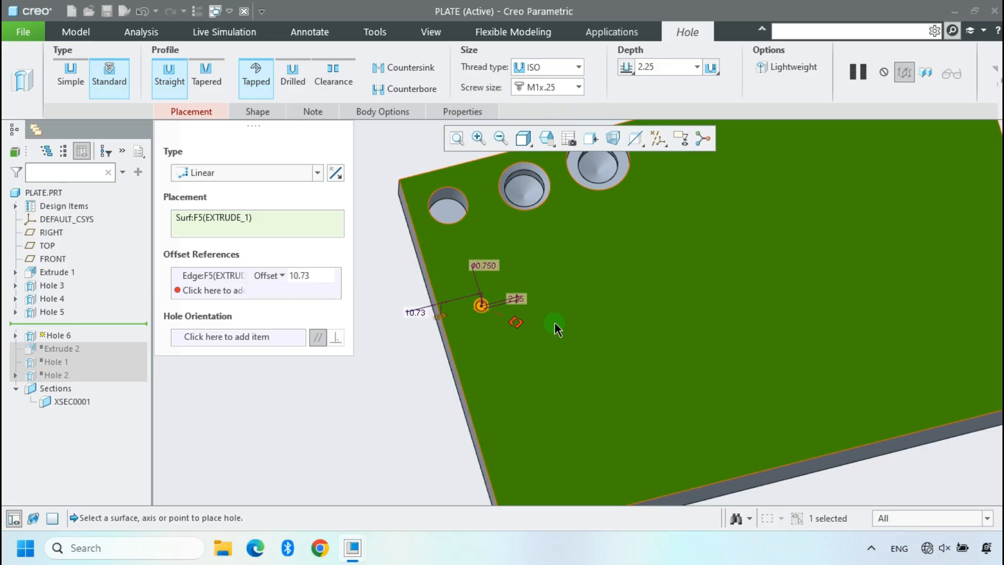
- Display the datum planes and use FRONT as the hole's second offset reference, about 11.6 away
middle_click_drag(545, 331, 567, 345)
left_click(666, 147)
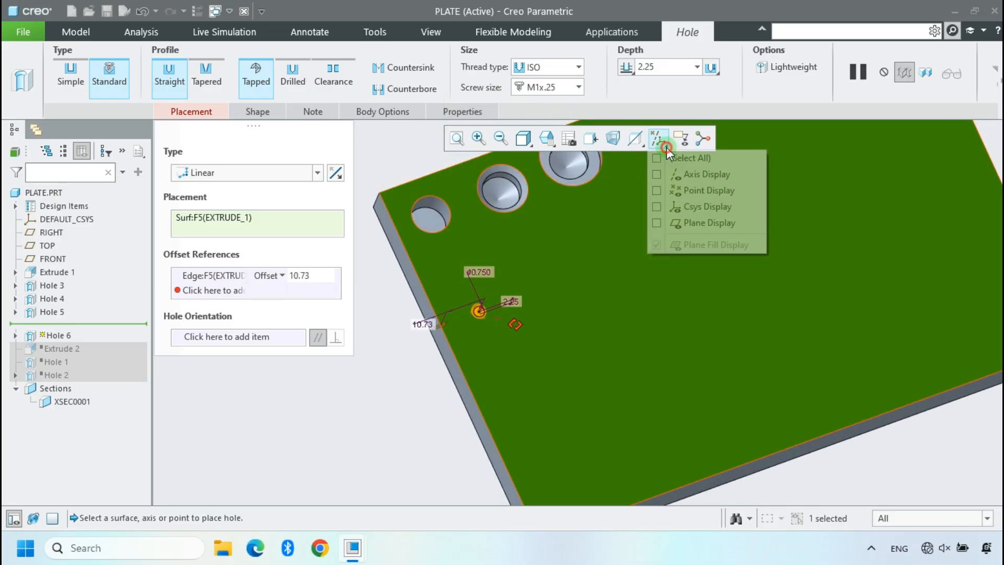
left_click(657, 222)
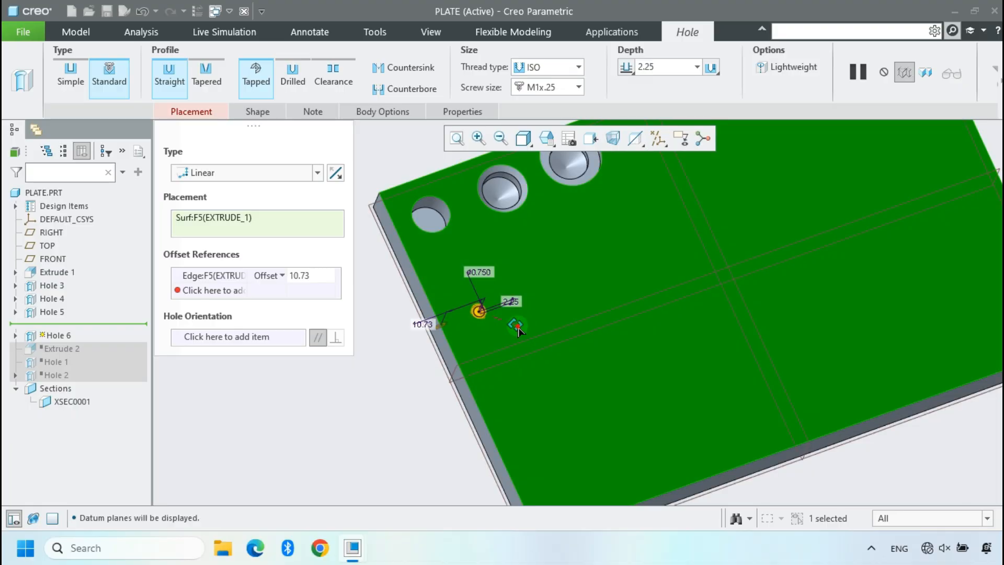
left_click_drag(518, 328, 500, 350)
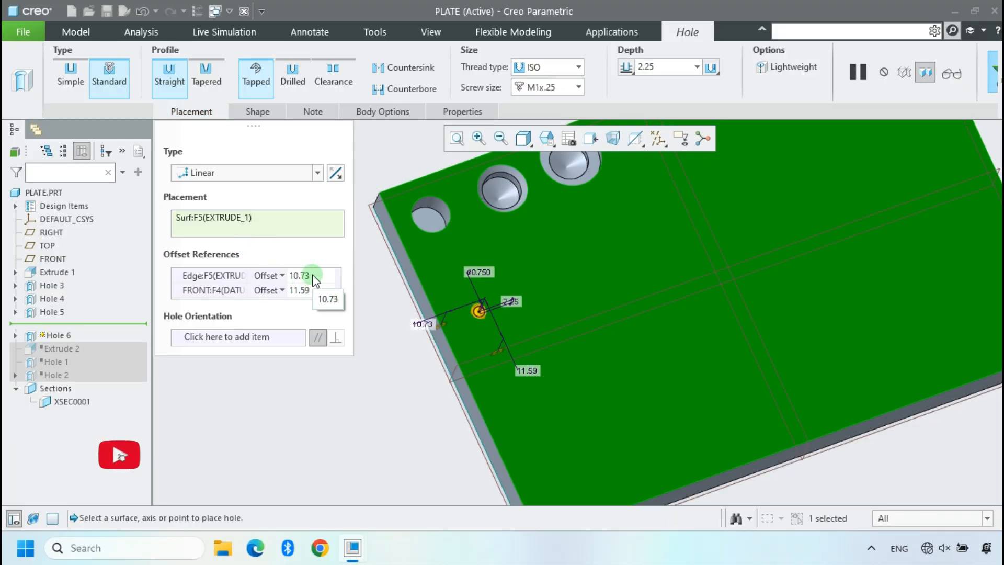
- Set the hole's offsets to 10 from the side edge and 0 from the FRONT plane
left_click(314, 276)
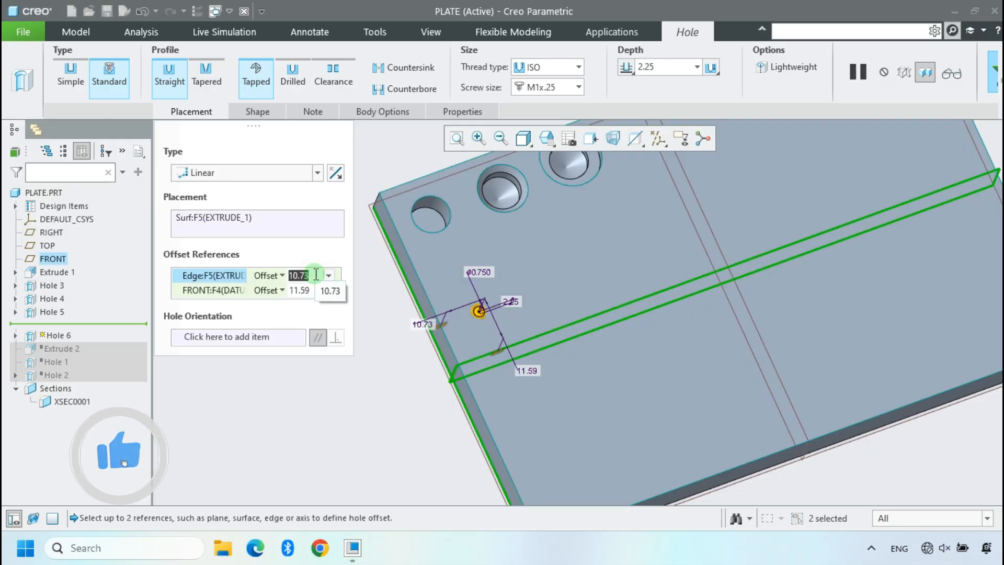
type("10")
key("Return")
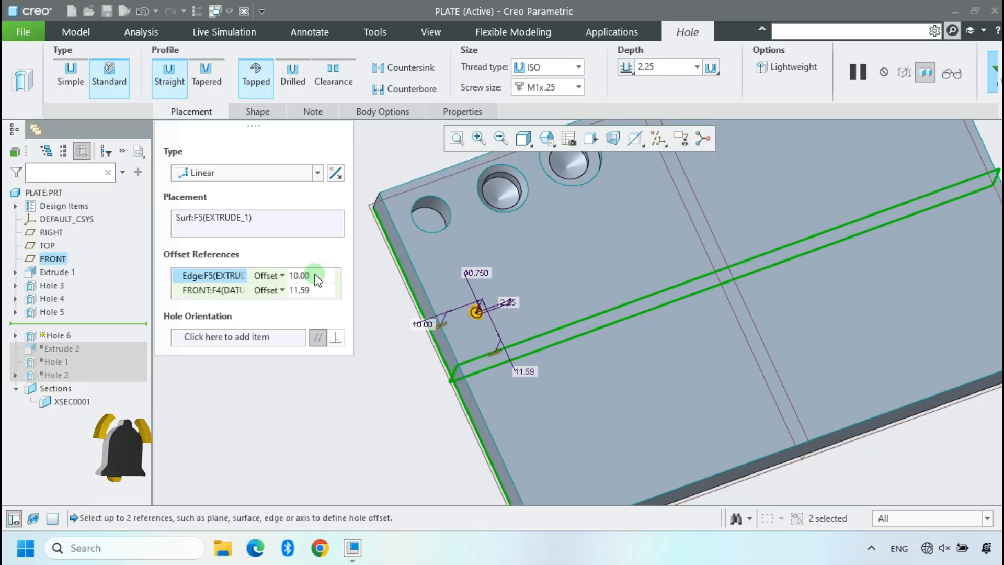
left_click(313, 290)
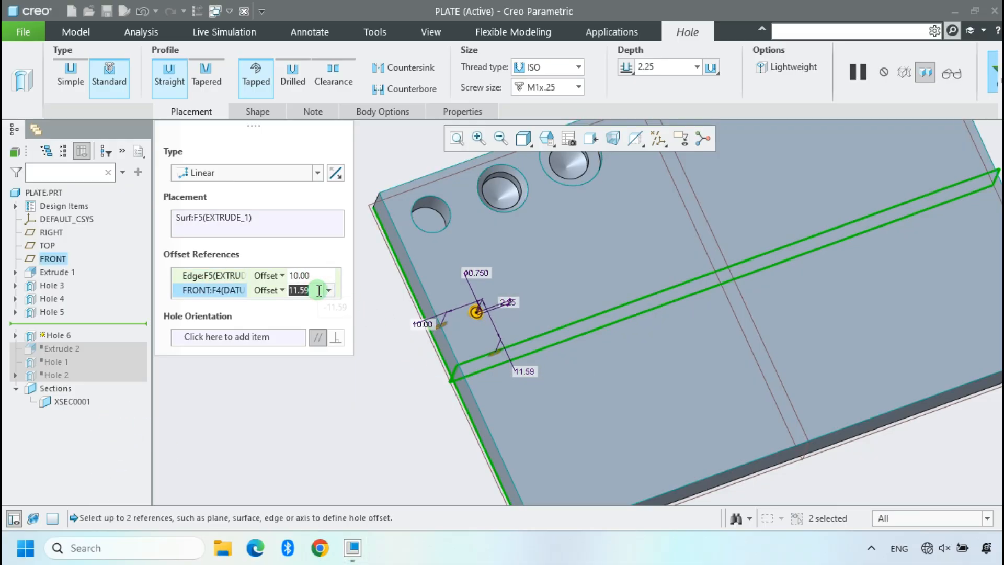
type("0")
key("Return")
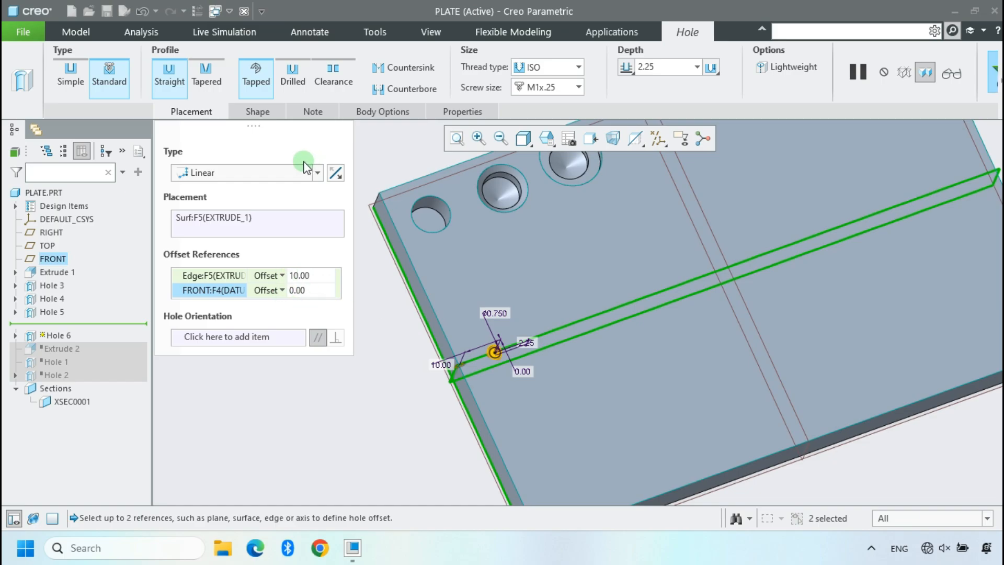
- Set the tapped hole's thread depth option to Through Thread in its shape definition
left_click(255, 111)
double_click(435, 221)
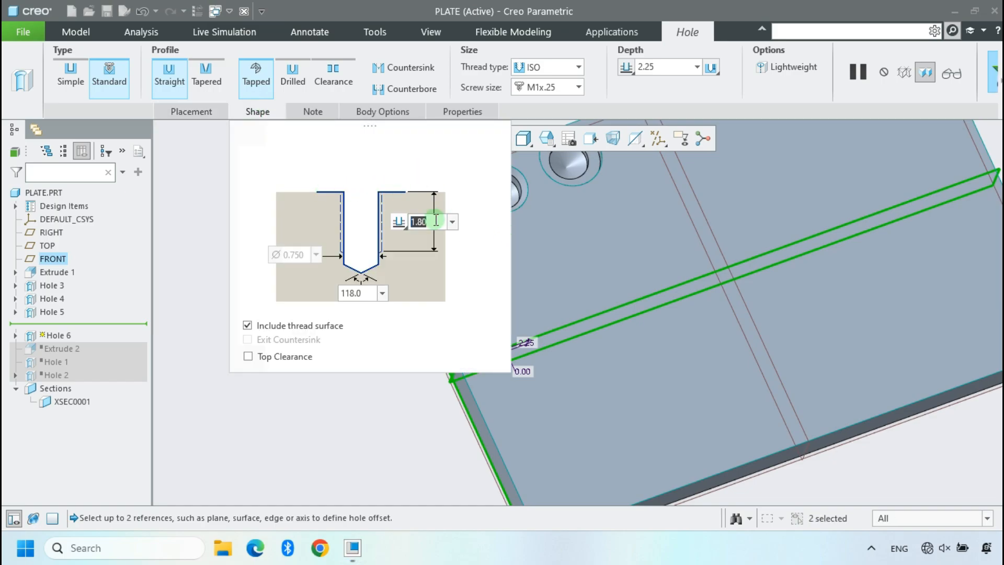
left_click(400, 221)
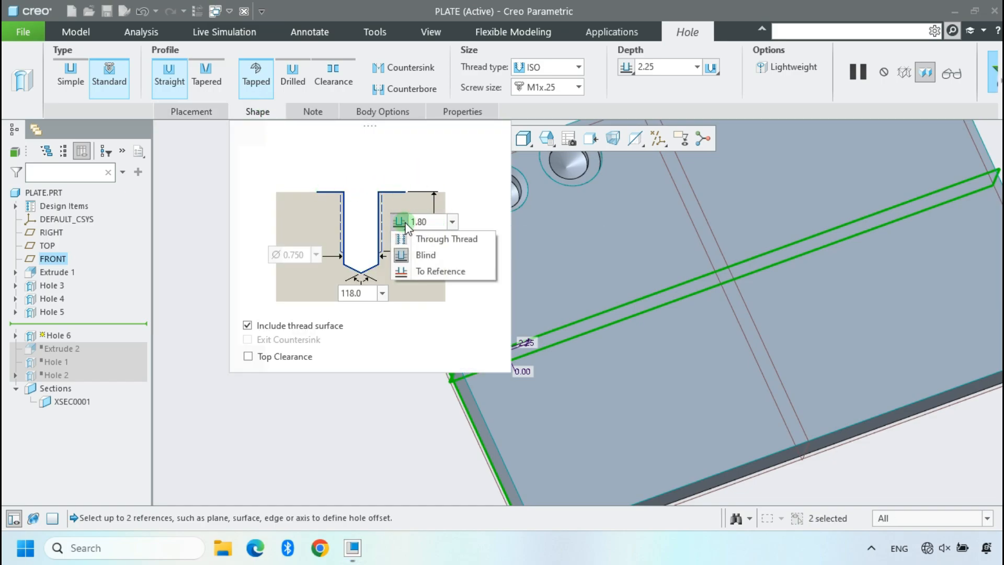
left_click(416, 239)
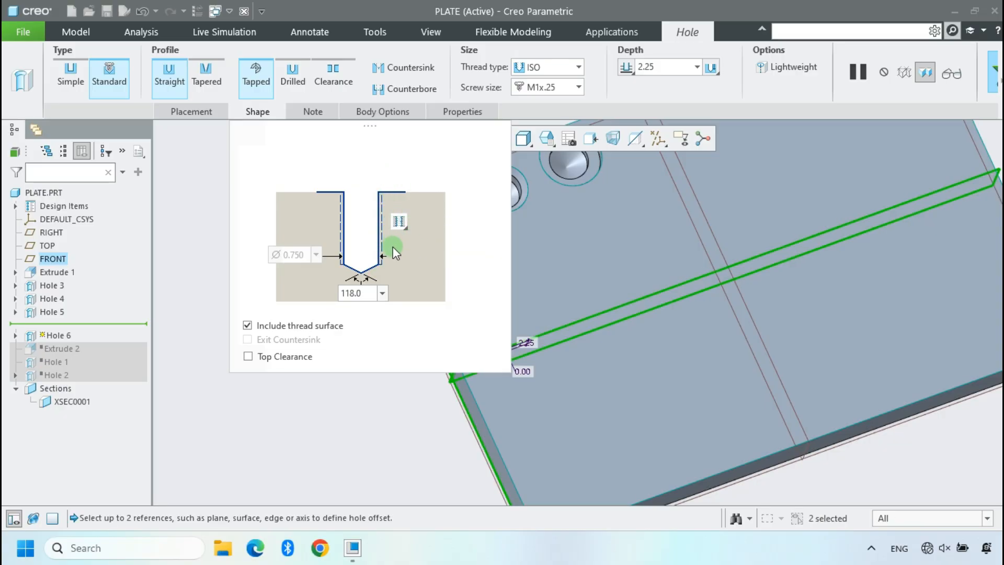
- Set the hole's screw size to M10x1.5 and inspect the preview
left_click(642, 52)
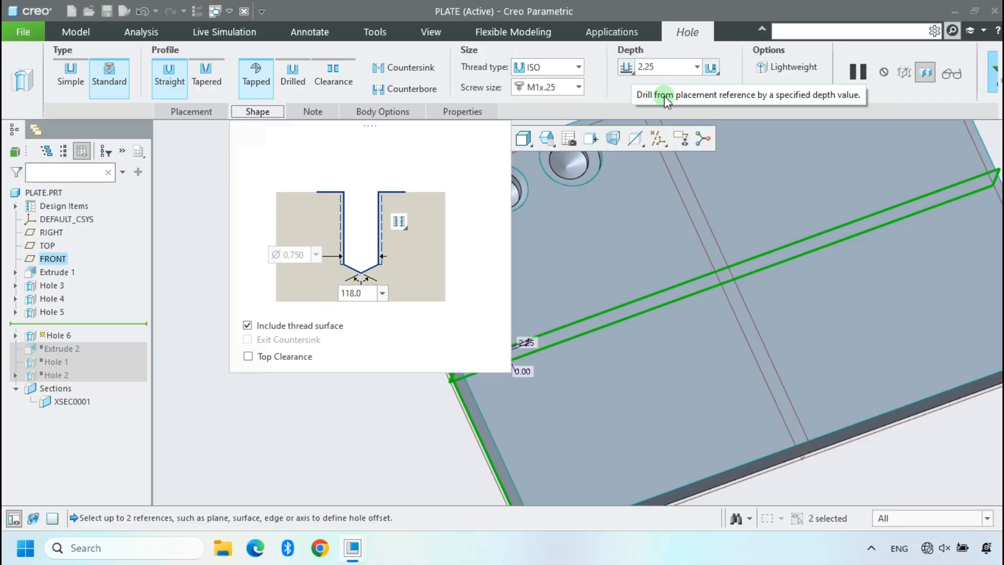
left_click(579, 87)
scroll(544, 246, "down", 5)
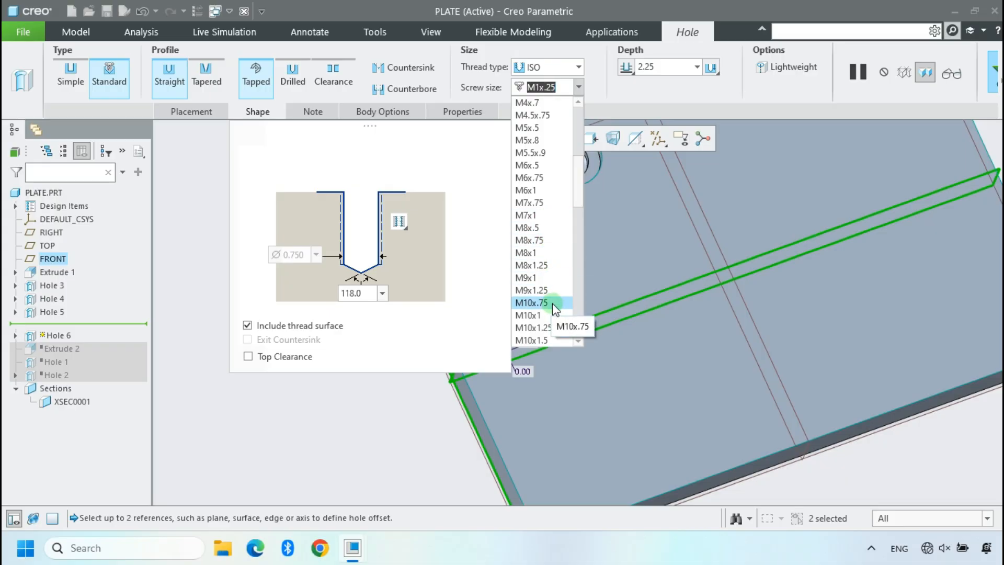
left_click(548, 340)
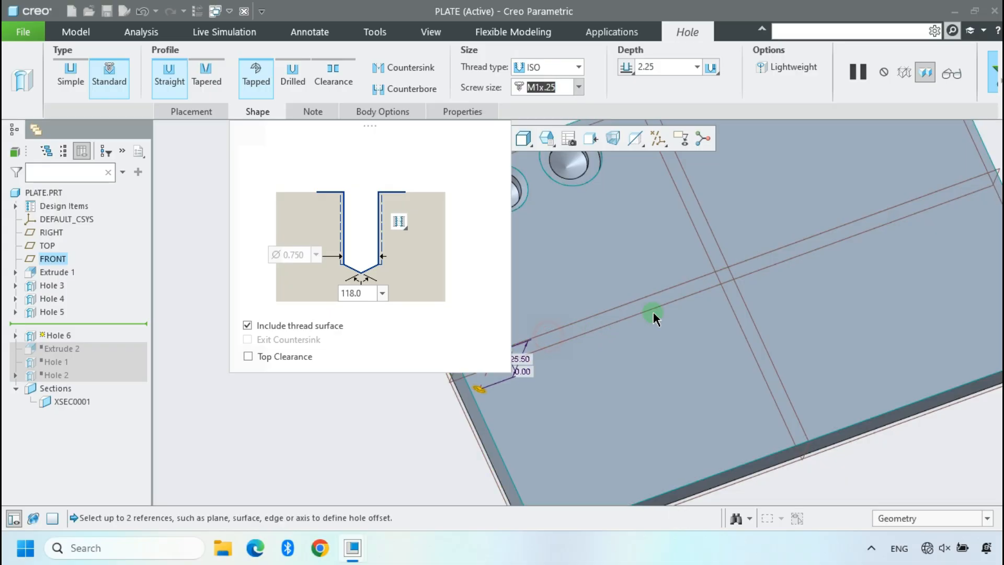
scroll(660, 317, "up", 5)
scroll(654, 347, "down", 6)
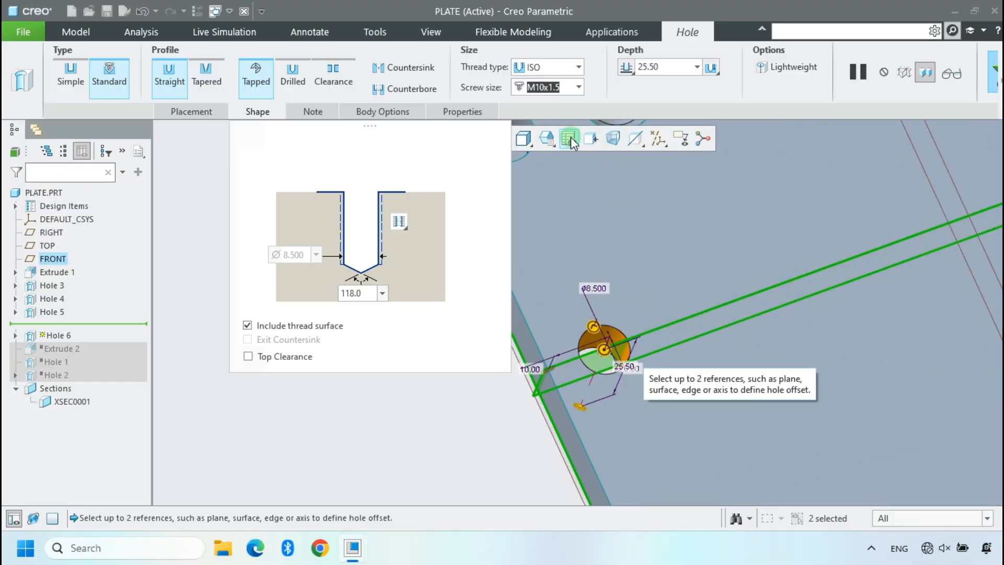
- Add both a counterbore and a countersink to the M10x1.5 tapped hole
left_click(672, 67)
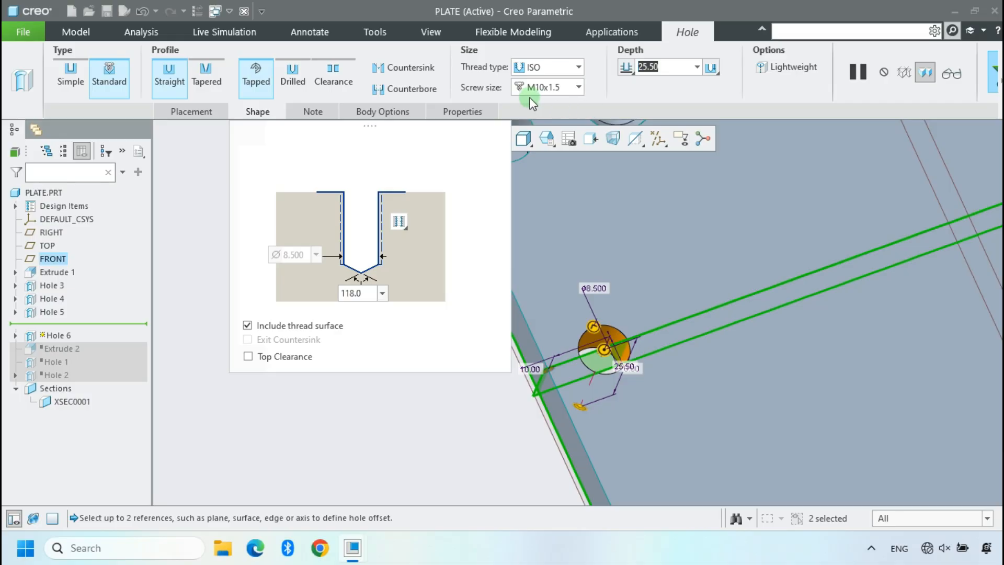
left_click(312, 111)
left_click(281, 114)
left_click(399, 89)
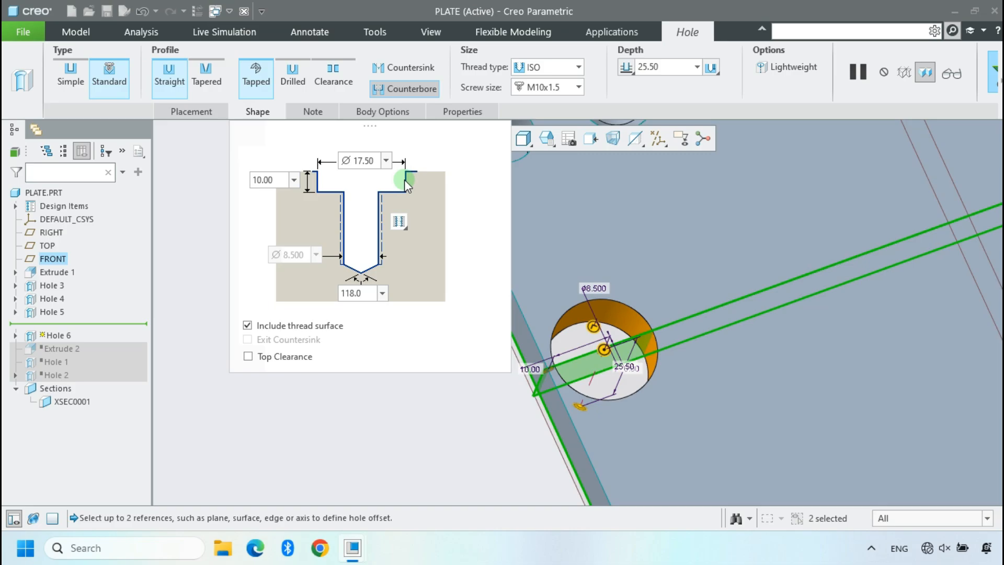
left_click(410, 68)
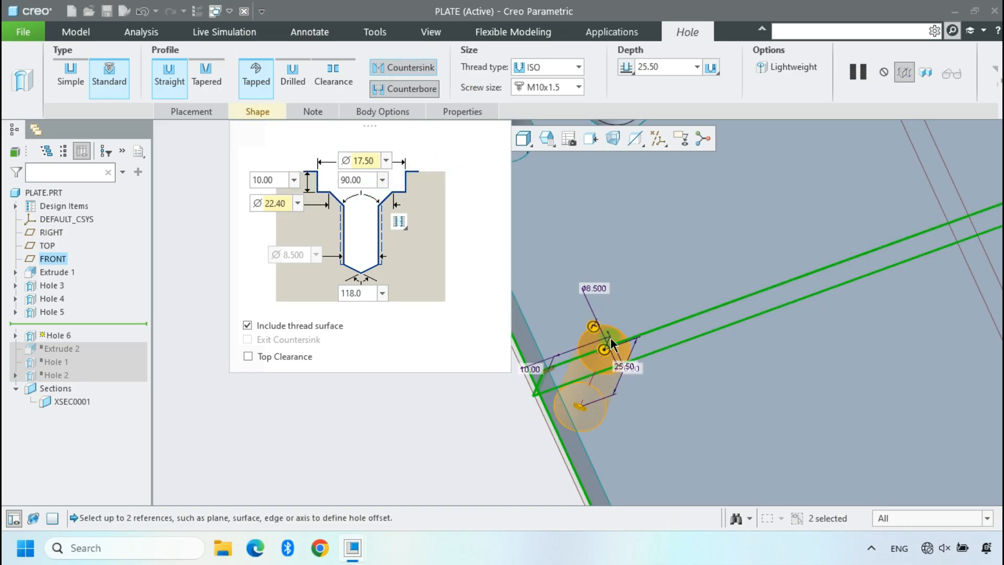
- Set the tapped hole's countersink diameter to 15
left_click(281, 203)
left_click(295, 204)
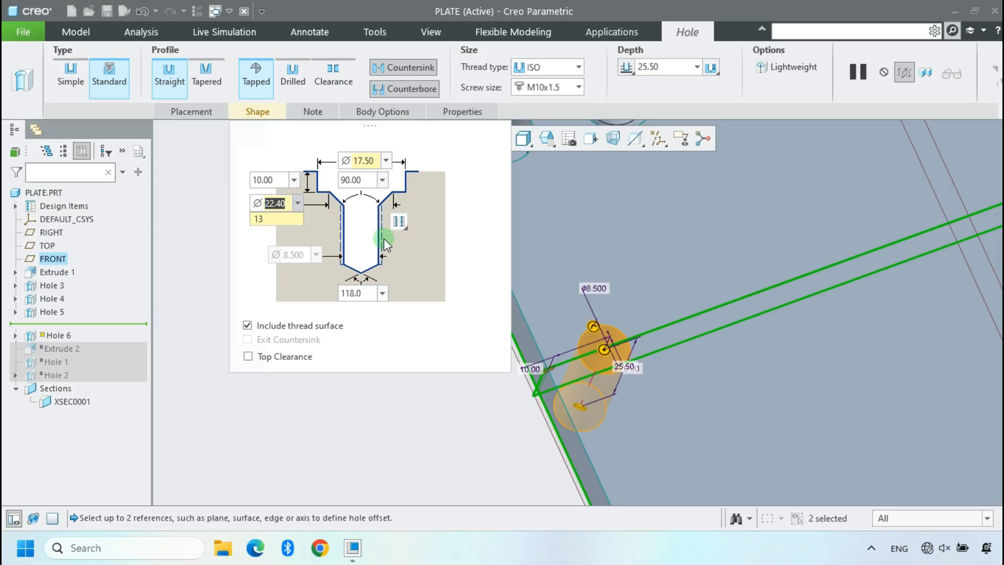
type("15")
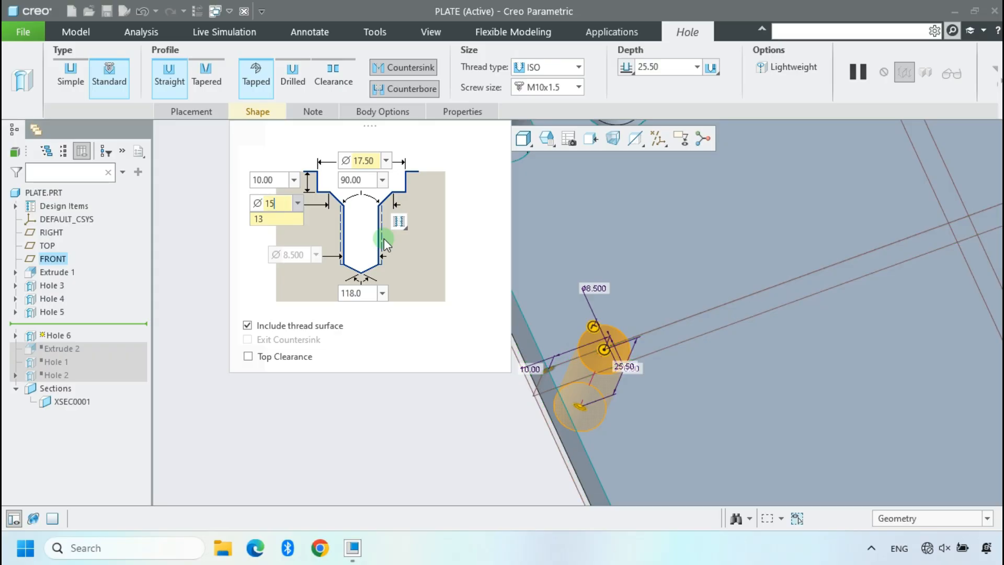
key("Return")
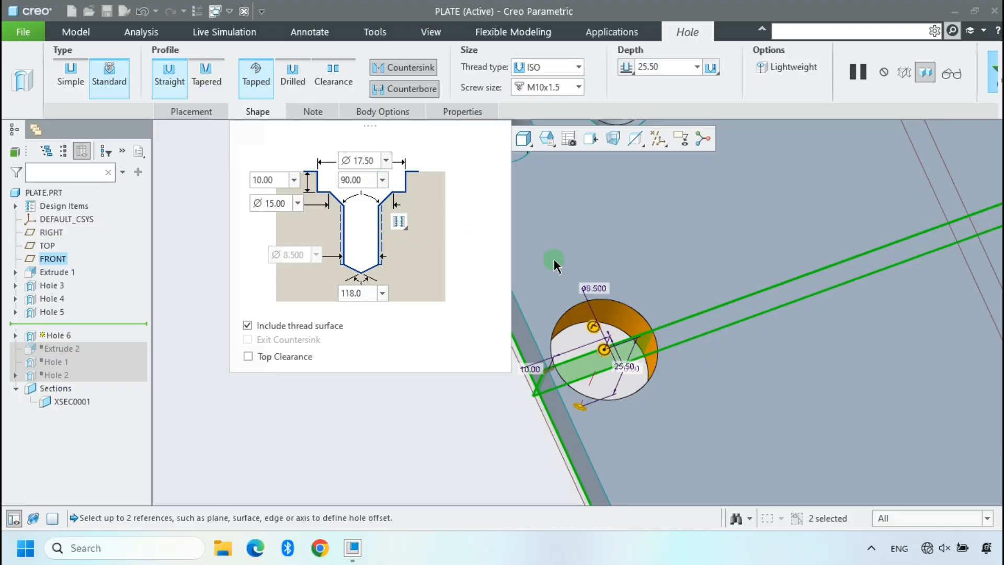
- Try a counterbore depth of 2 on the tapped hole and settle on a depth of 3
left_click(279, 183)
double_click(272, 180)
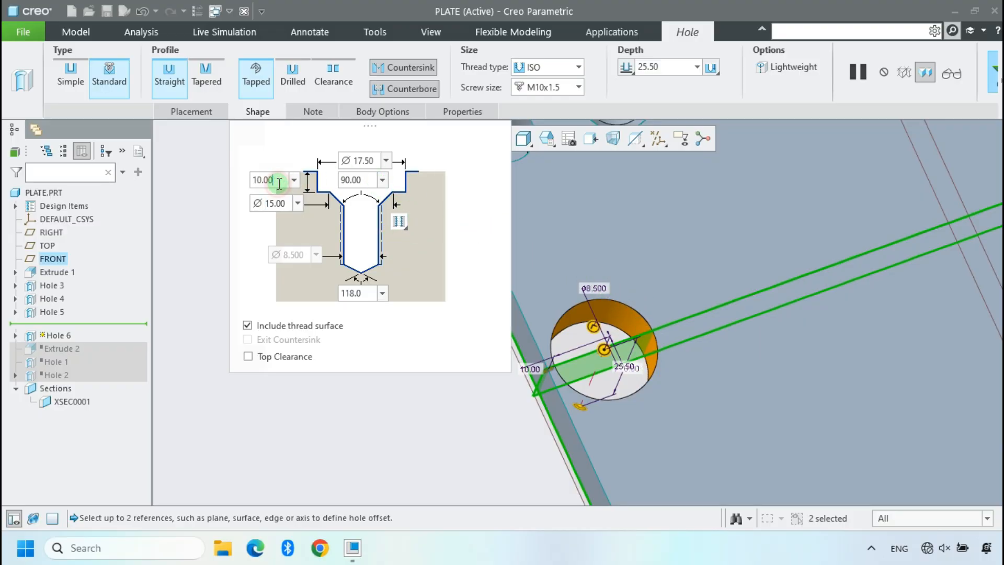
type("2")
key("Return")
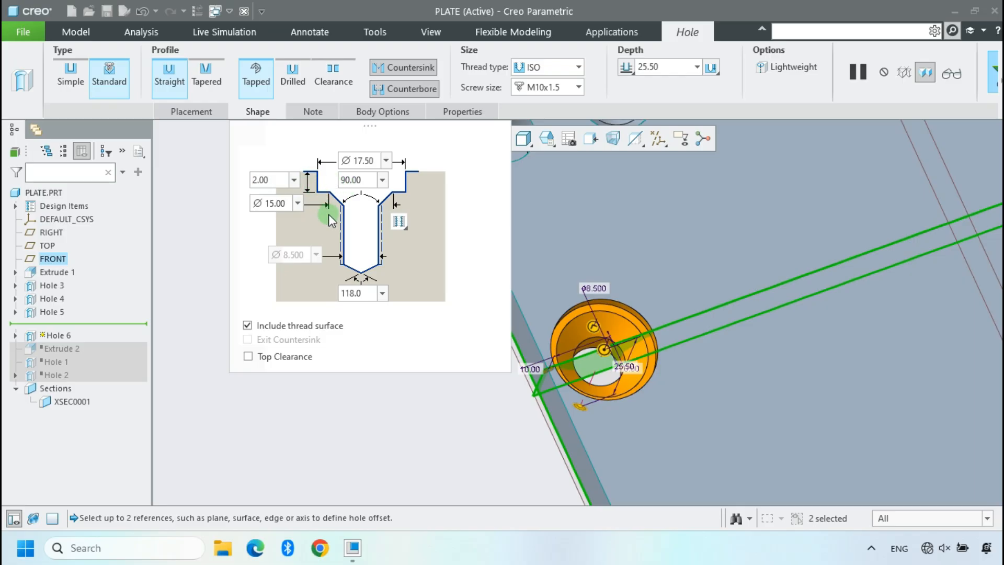
double_click(277, 180)
type("3")
key("Return")
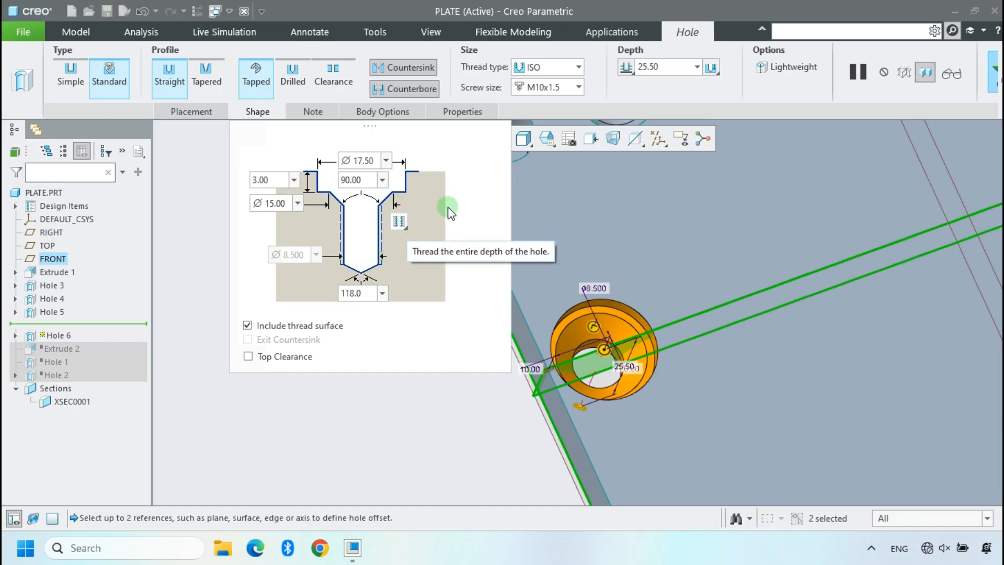
- Complete the M10x1.5 tapped hole and inspect its counterbore and countersink on the plate
double_click(677, 65)
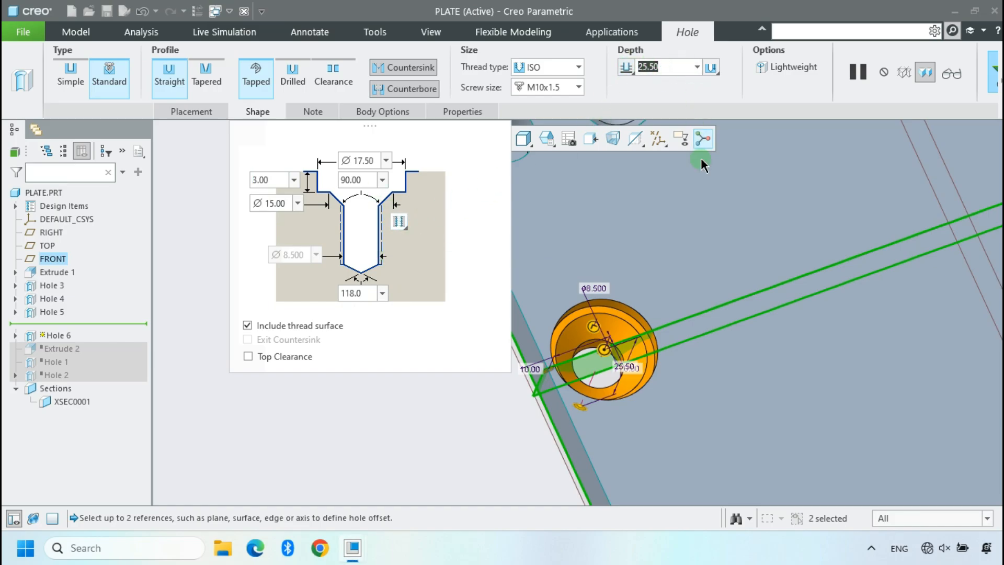
mouse_move(670, 348)
middle_mouse_down()
mouse_move(688, 313)
mouse_move(717, 292)
mouse_move(673, 351)
middle_mouse_up()
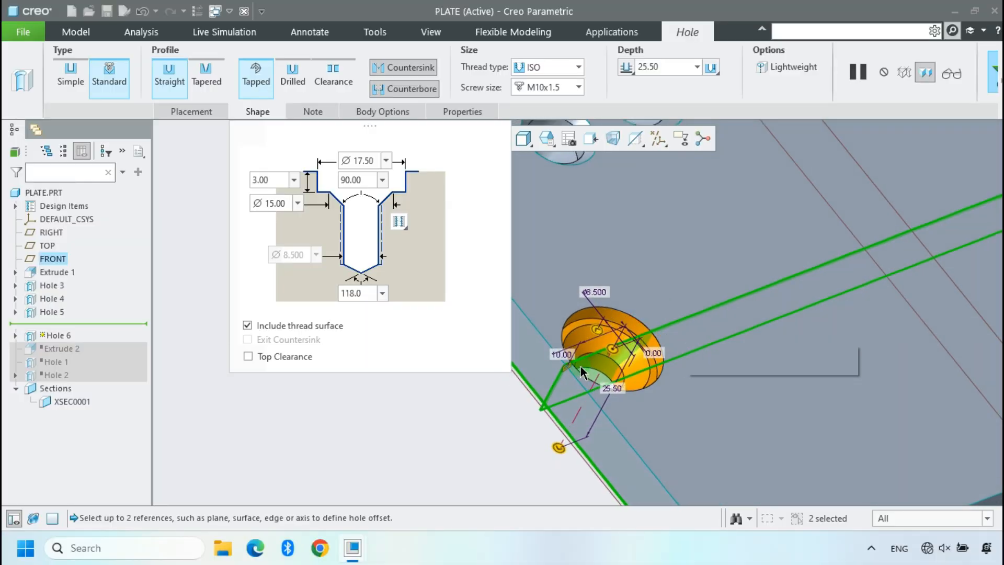
middle_click(671, 279)
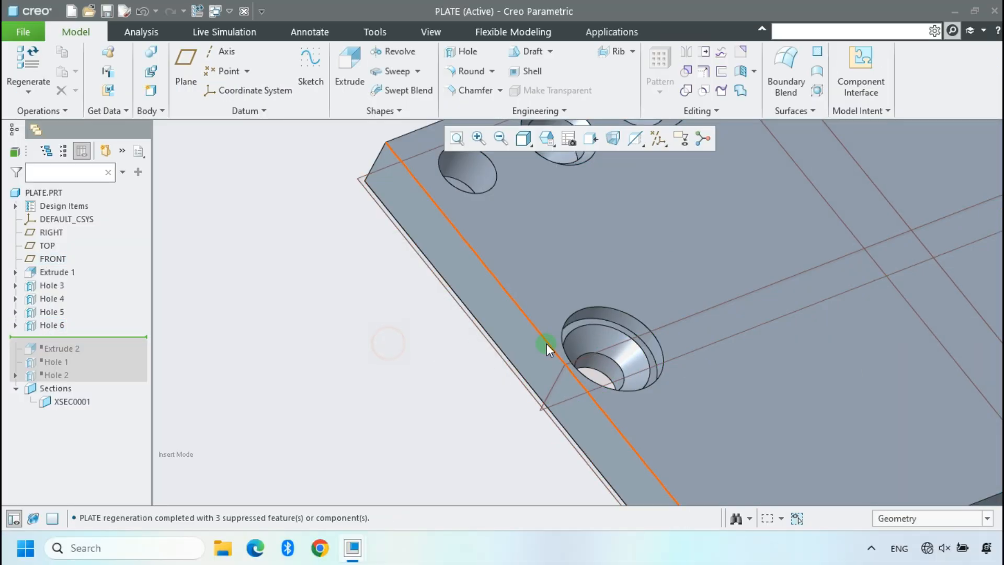
middle_click_drag(547, 347, 544, 290)
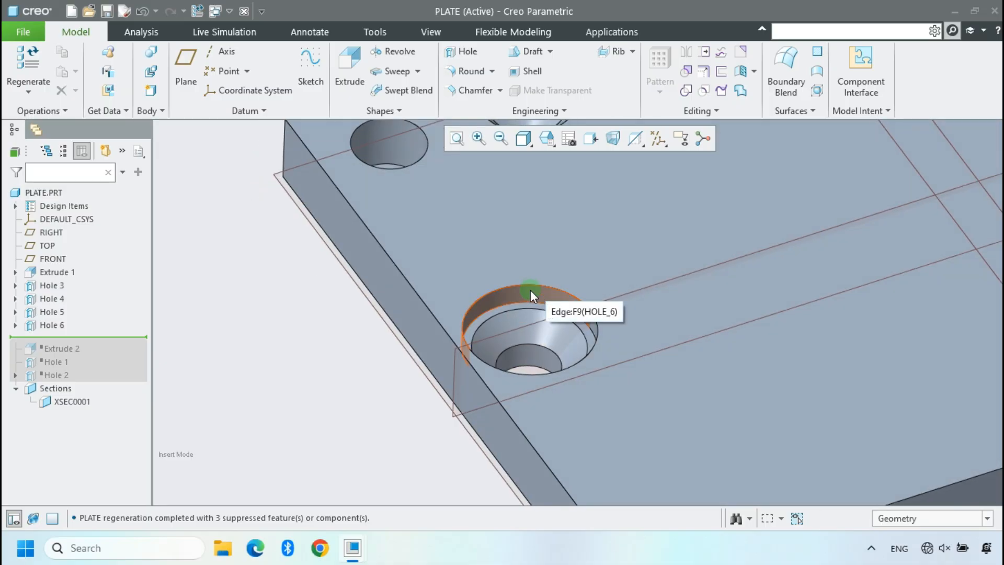
scroll(508, 362, "down", 4)
- Start a new standard straight hole of the drilled type with ISO screw size M6x1
left_click(473, 59)
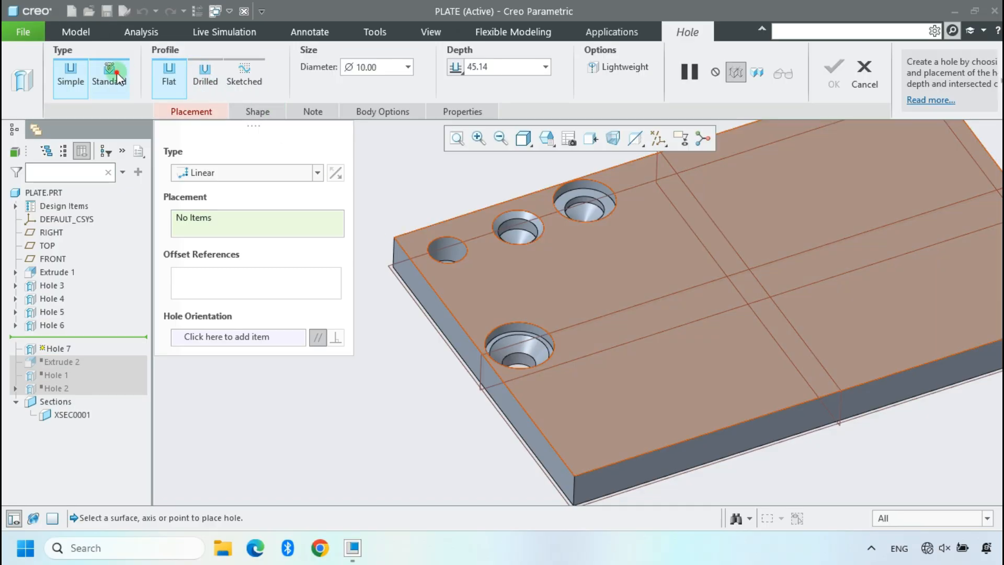
left_click(118, 78)
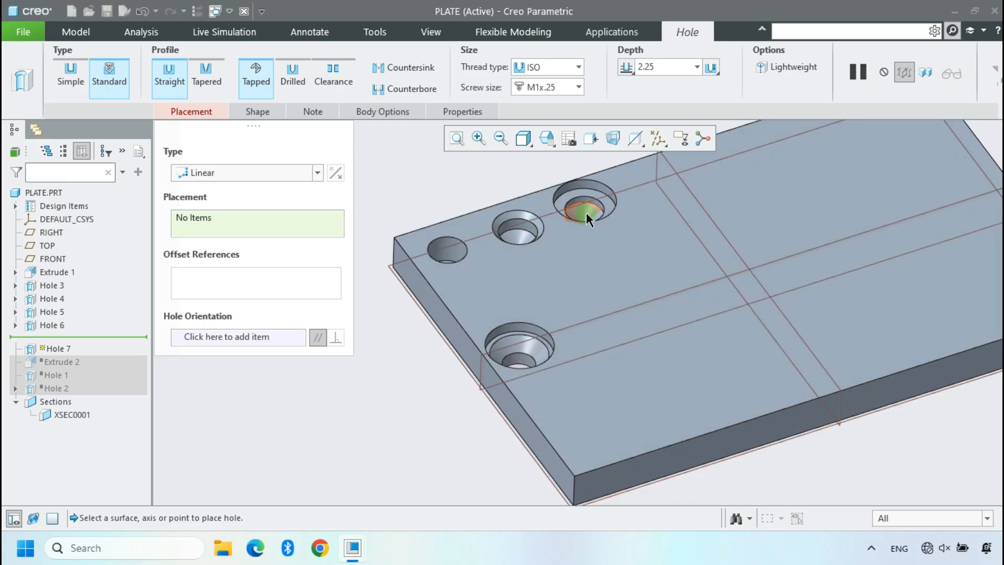
scroll(516, 324, "up", 3)
scroll(569, 236, "down", 3)
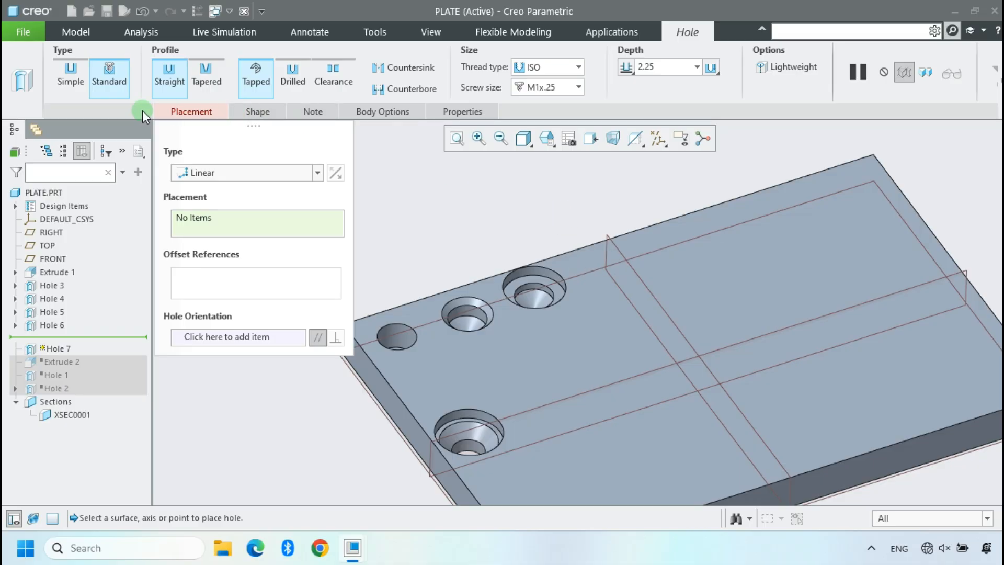
left_click(582, 87)
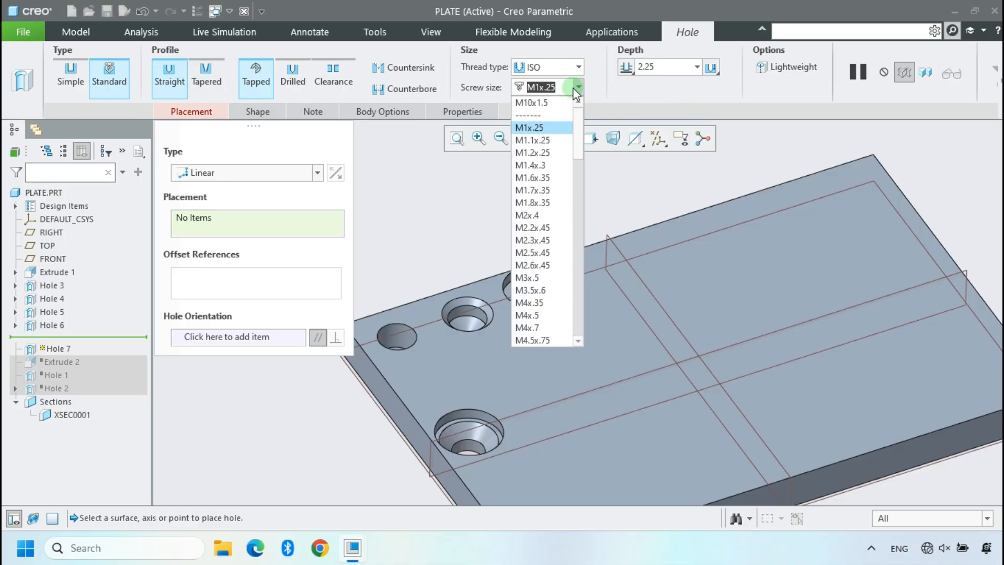
scroll(549, 210, "down", 3)
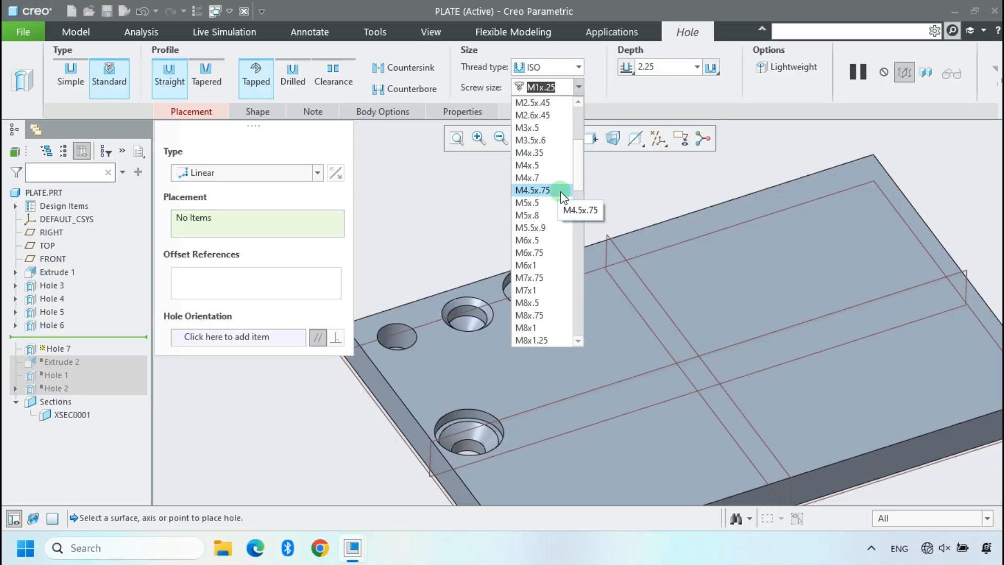
left_click(547, 269)
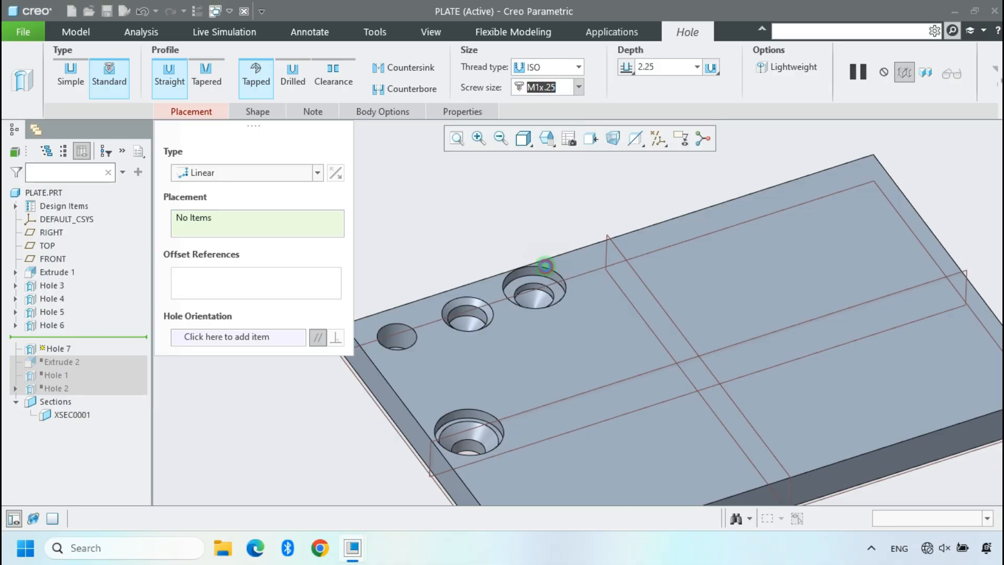
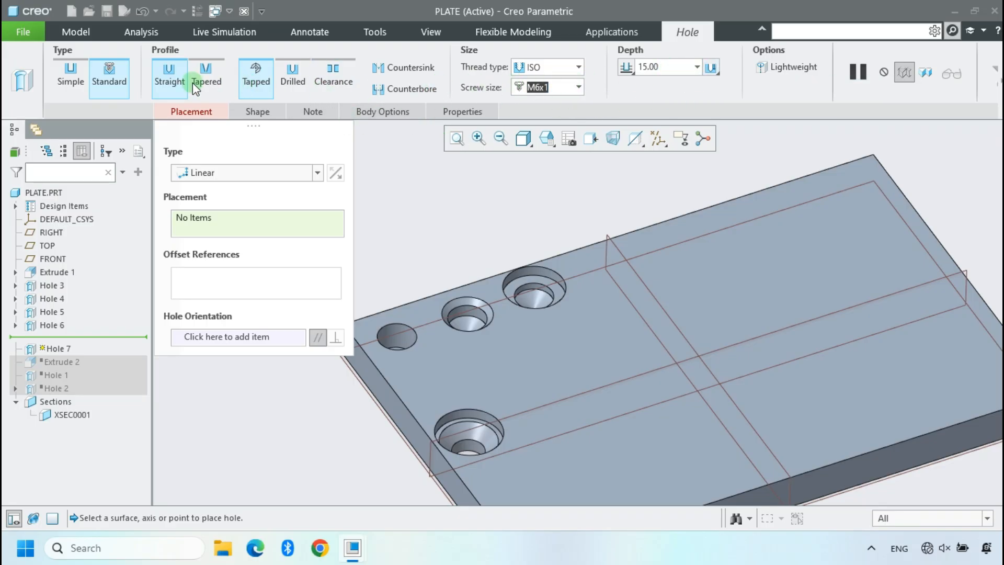
left_click(295, 84)
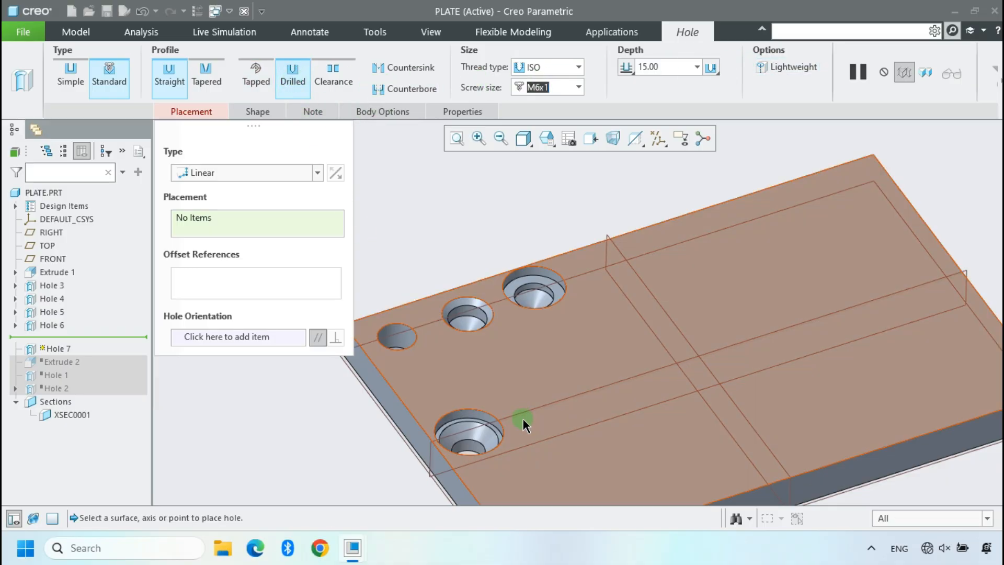
- Place the drilled hole on the plate's top face, referencing its offsets to the FRONT plane and the plate's short side face
left_click(566, 395)
scroll(575, 403, "up", 3)
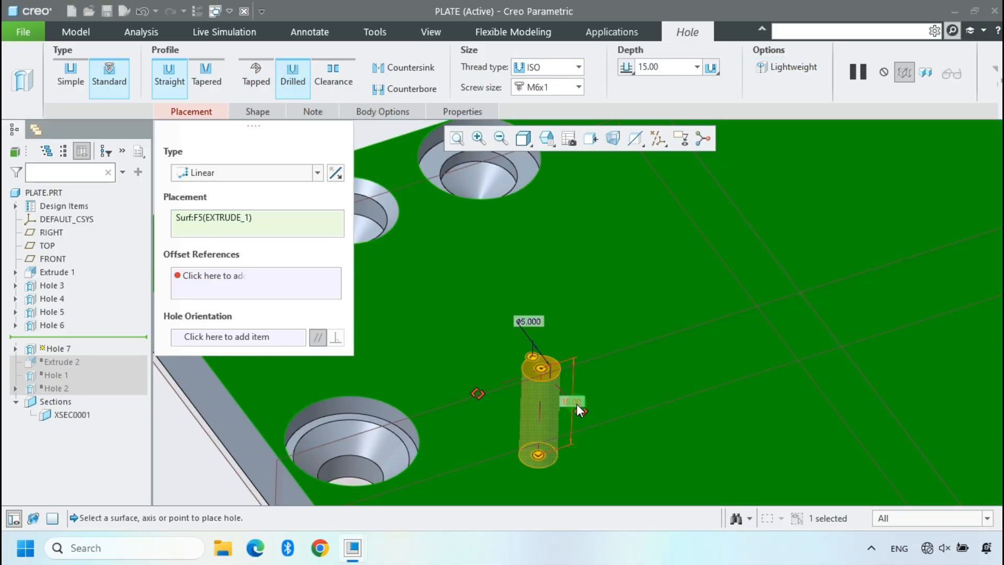
left_click_drag(580, 407, 699, 354)
scroll(502, 366, "down", 2)
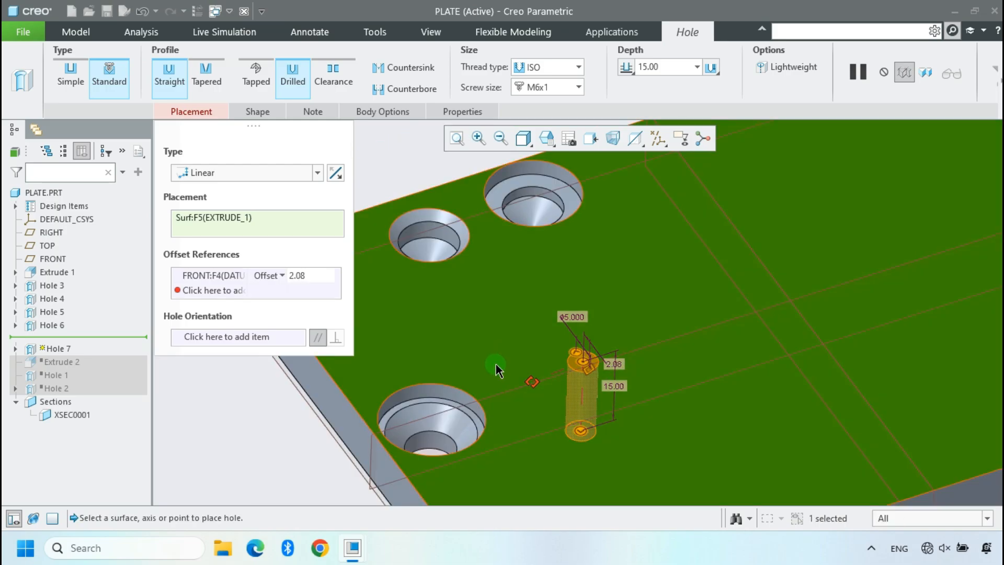
left_click_drag(531, 381, 371, 435)
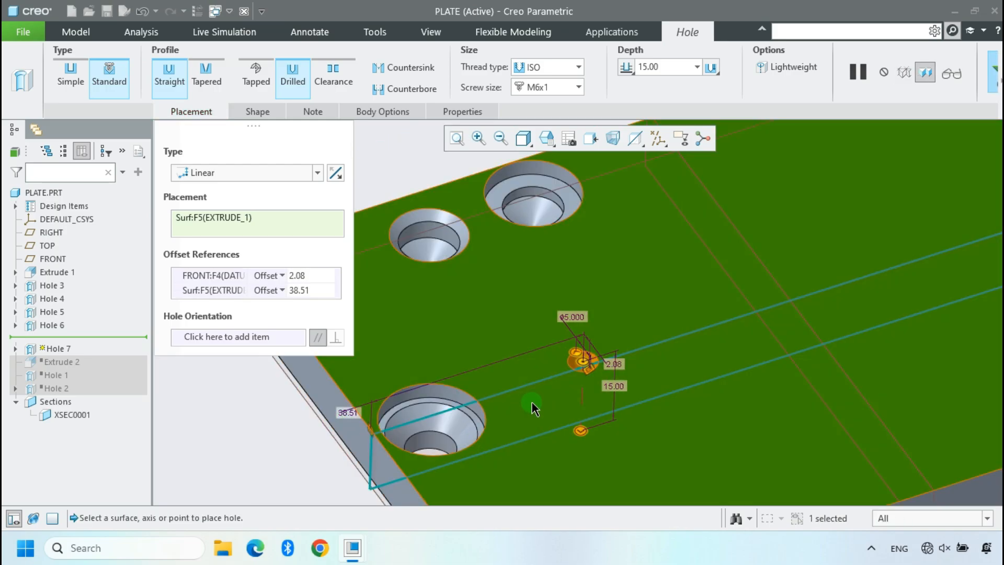
- Set the drilled hole's offsets to 0 from FRONT and 30 from the side face, and complete the hole
left_click(322, 275)
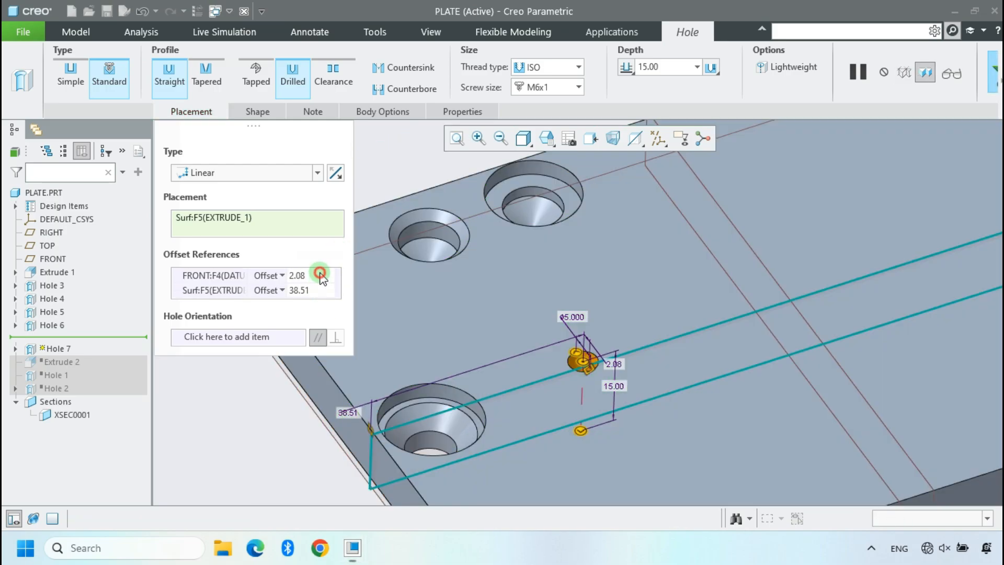
type("0")
key("Return")
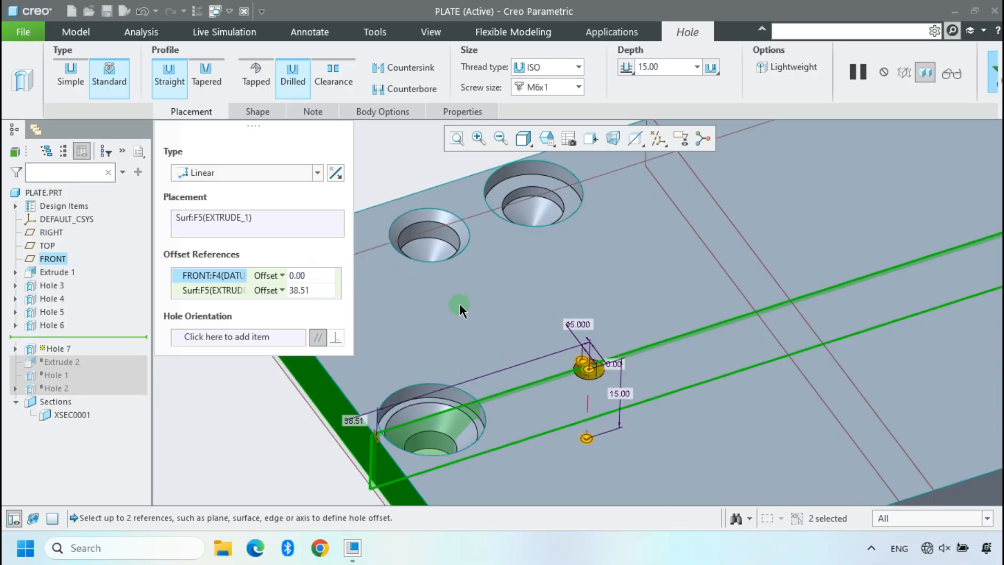
left_click(326, 290)
type("30")
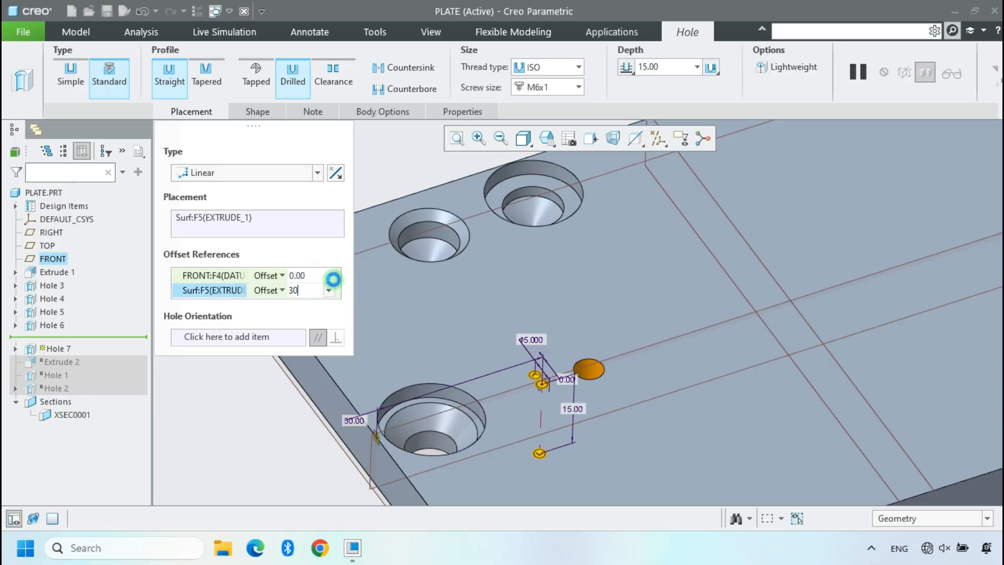
left_click(495, 302)
middle_click(500, 298)
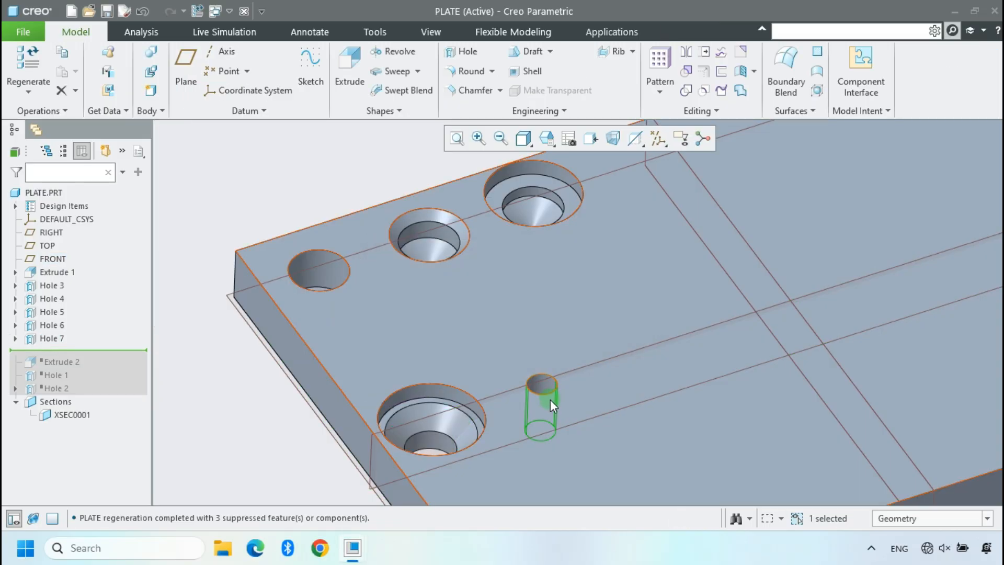
- Examine the drilled M6x1 hole up close and compare it with the neighbouring tapped hole
scroll(541, 385, "up", 2)
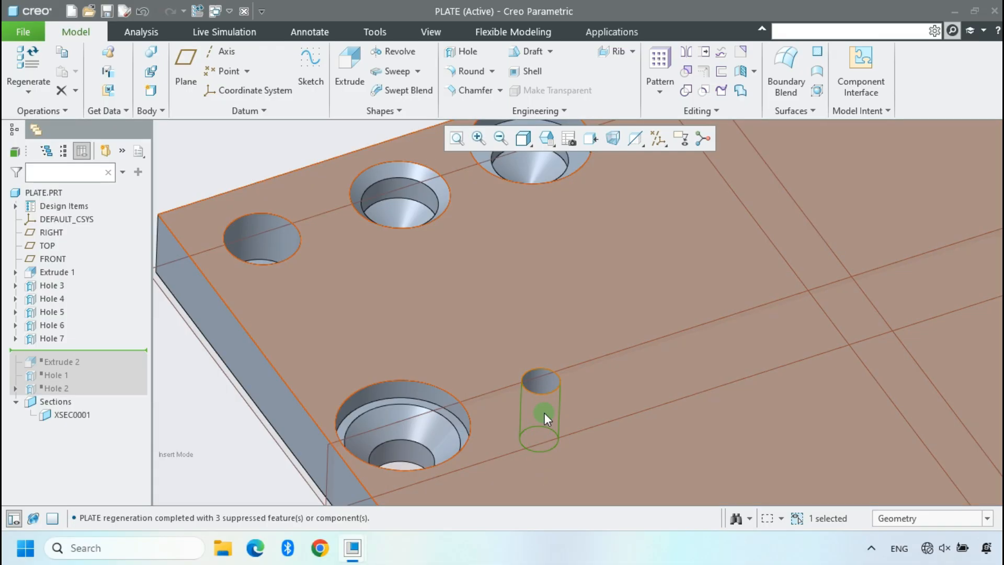
scroll(541, 388, "up", 4)
left_click(522, 356)
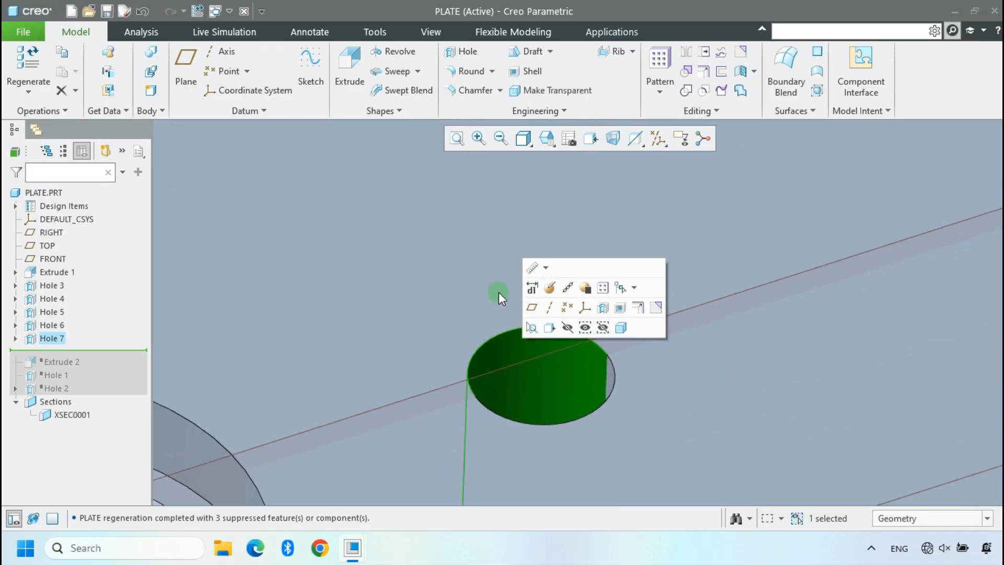
scroll(489, 289, "down", 4)
left_click(372, 331)
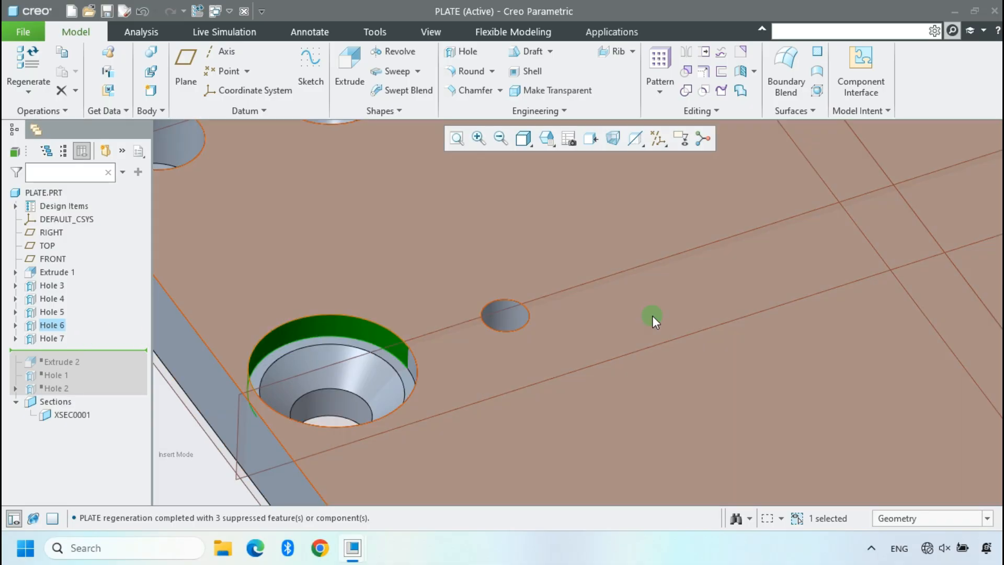
scroll(410, 253, "down", 3)
scroll(497, 334, "up", 4)
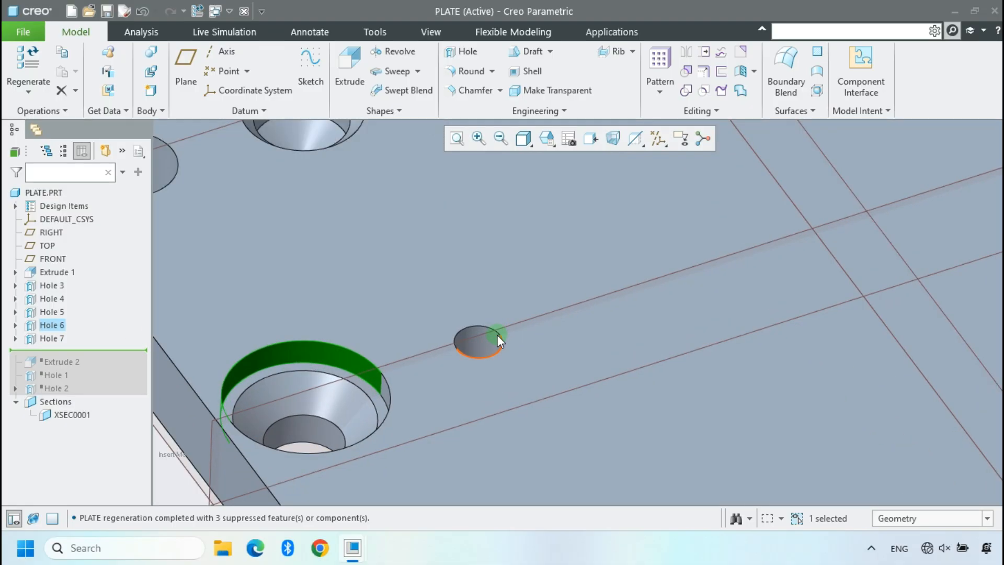
- Hide all datum displays and review the note in the drilled M6x1 hole's definition
left_click(659, 139)
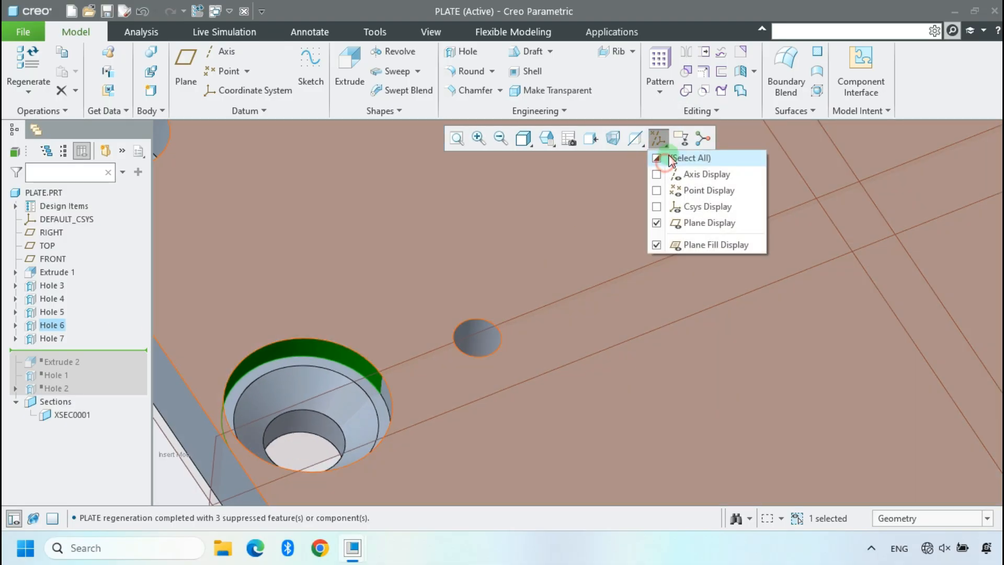
left_click(677, 163)
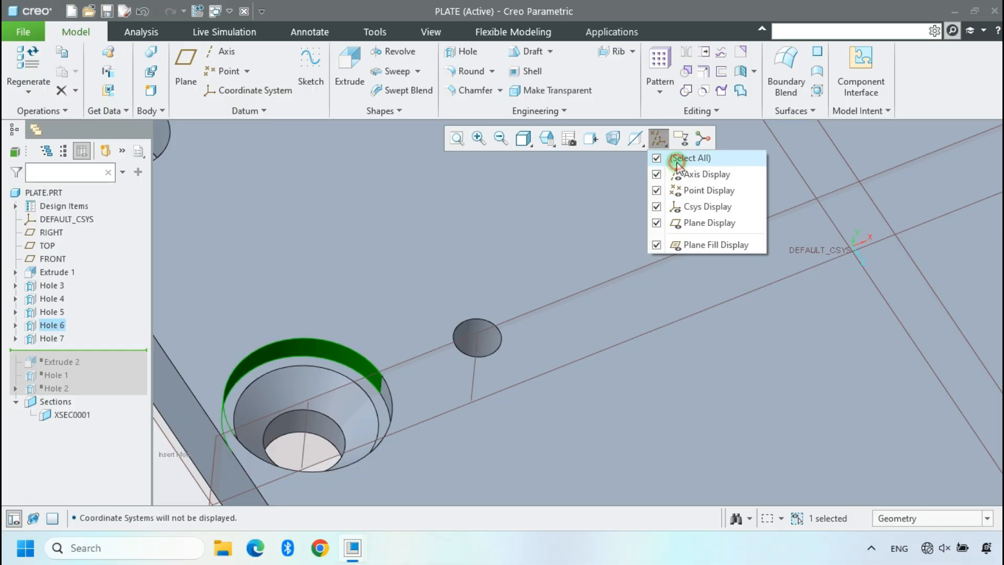
left_click(485, 339)
left_click(486, 339)
left_click(516, 273)
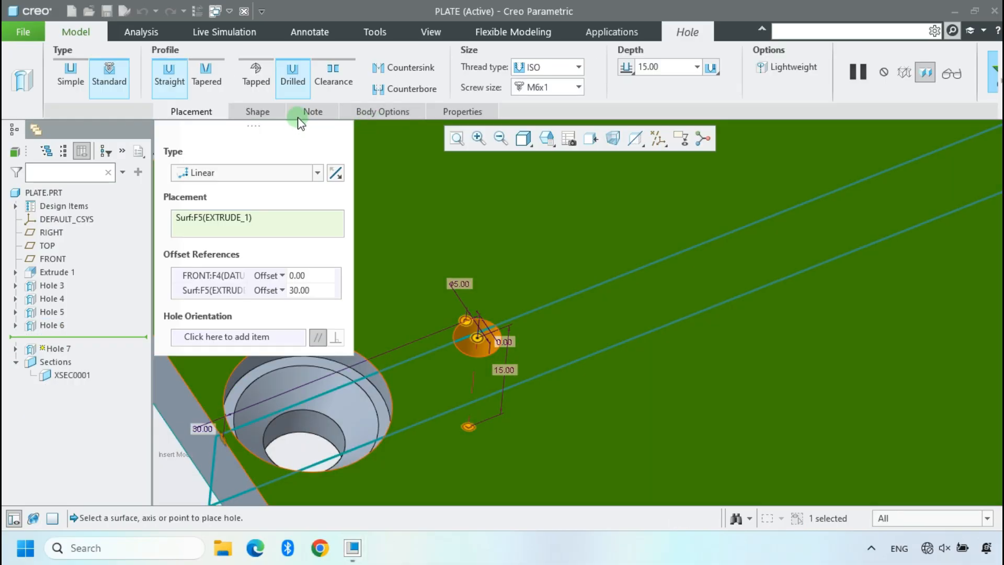
left_click(310, 111)
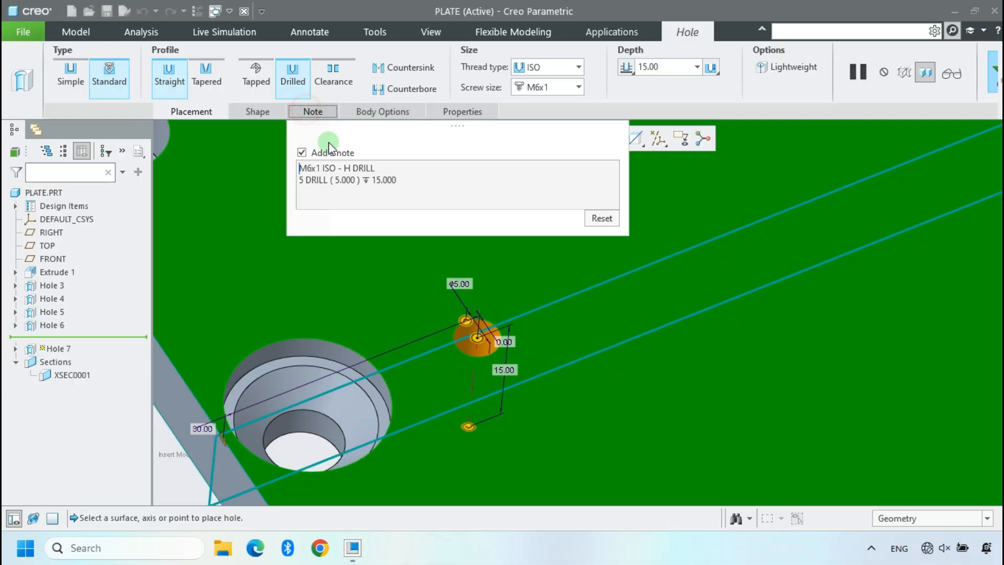
middle_click(452, 310)
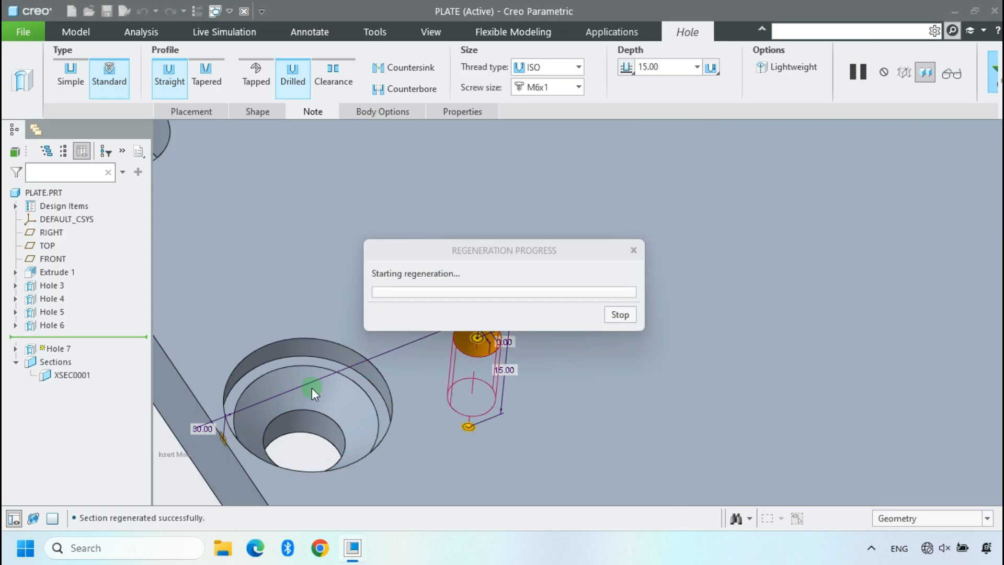
- Review the note in the M10x1.5 tapped hole's definition and return to a view of the whole plate
left_click(276, 353)
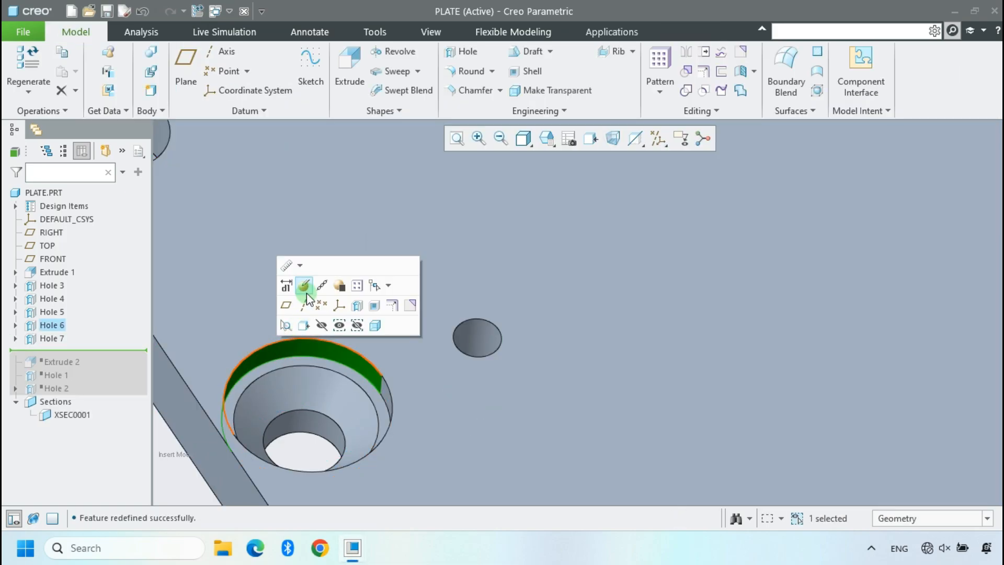
left_click(304, 285)
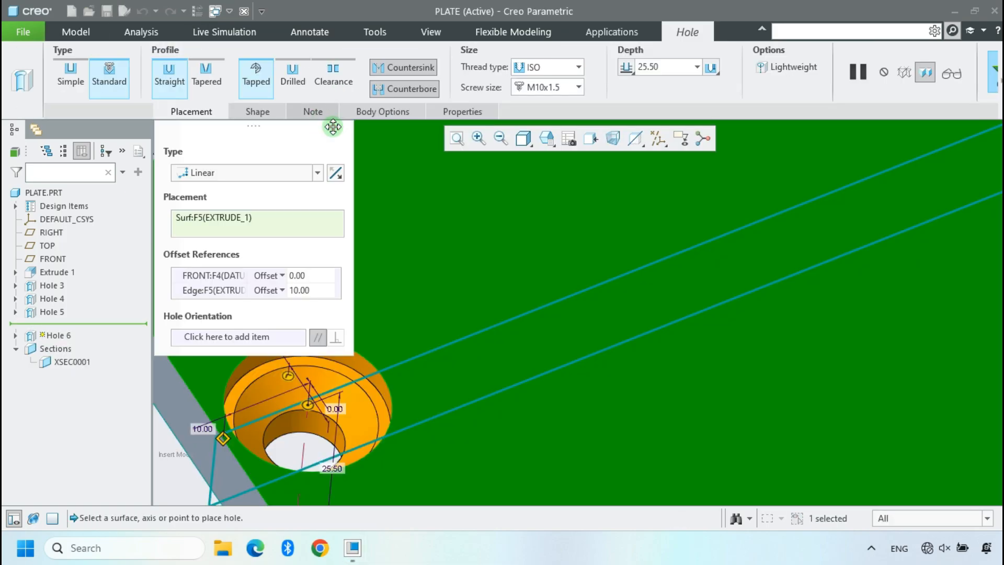
left_click(317, 113)
middle_click(453, 244)
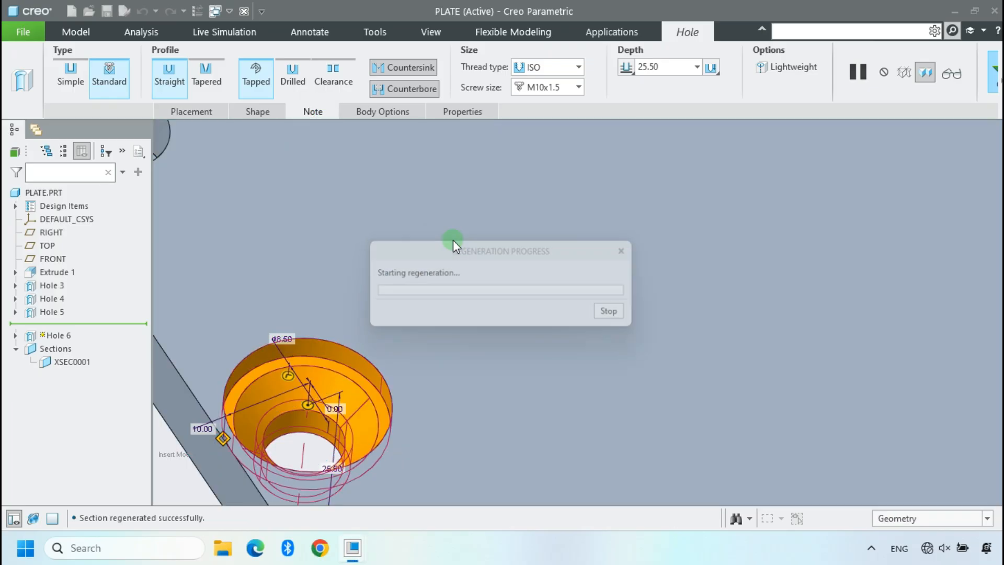
scroll(404, 356, "up", 6)
left_click(256, 363)
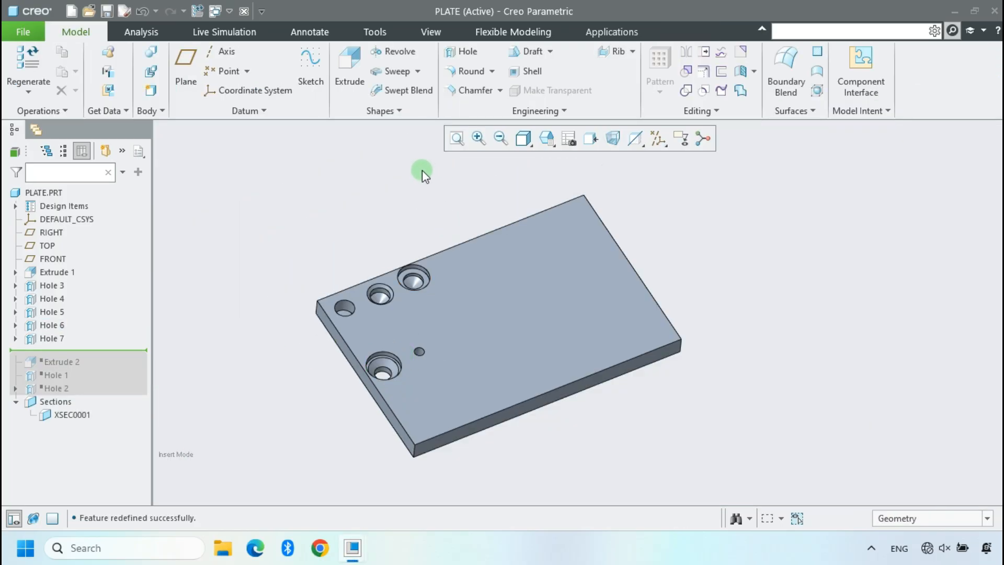
- Start another linear hole on the plate
left_click(461, 51)
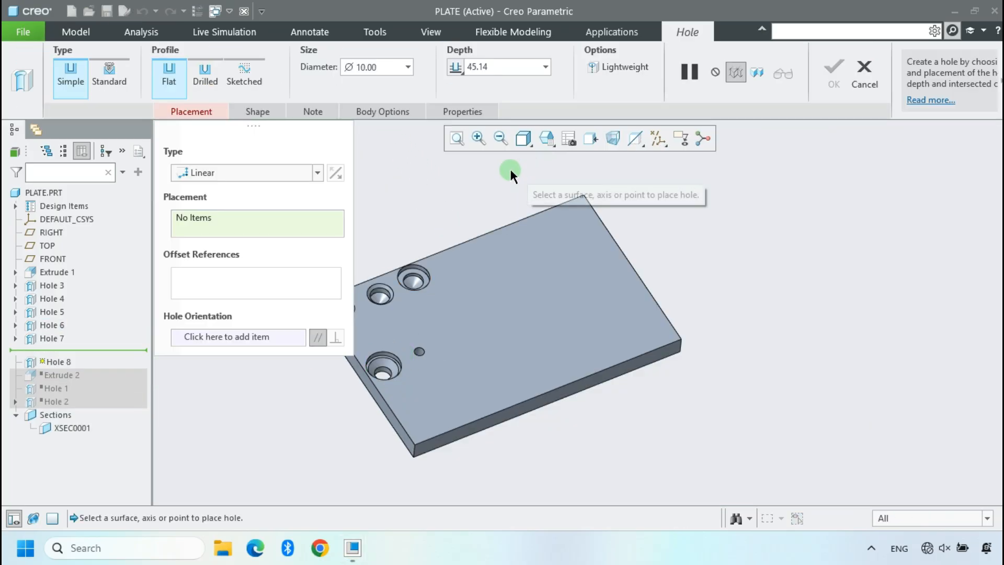
- Define the new hole as a standard straight clearance hole with ISO thread type and M10x1.5 screw size
left_click(116, 80)
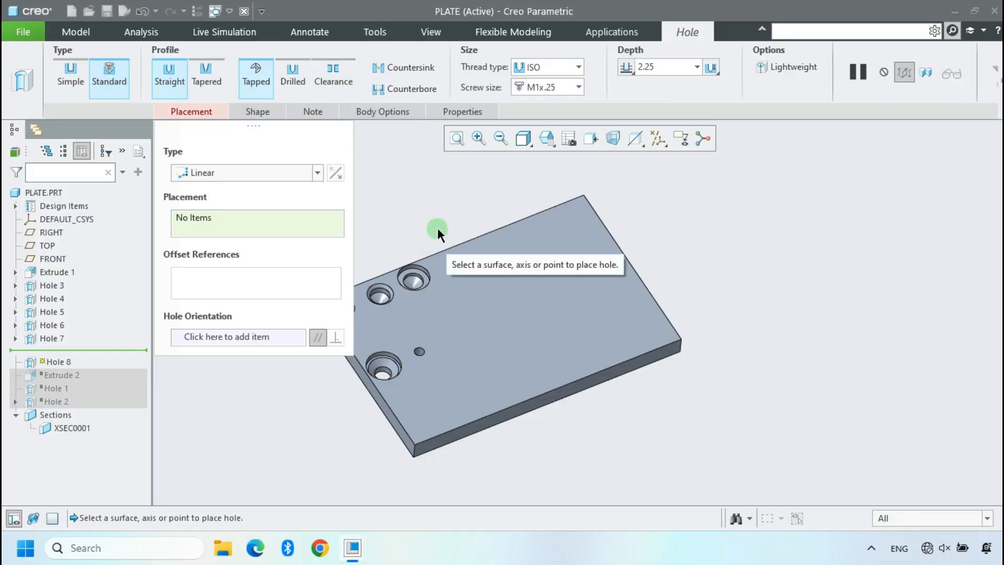
left_click(330, 73)
left_click(443, 302)
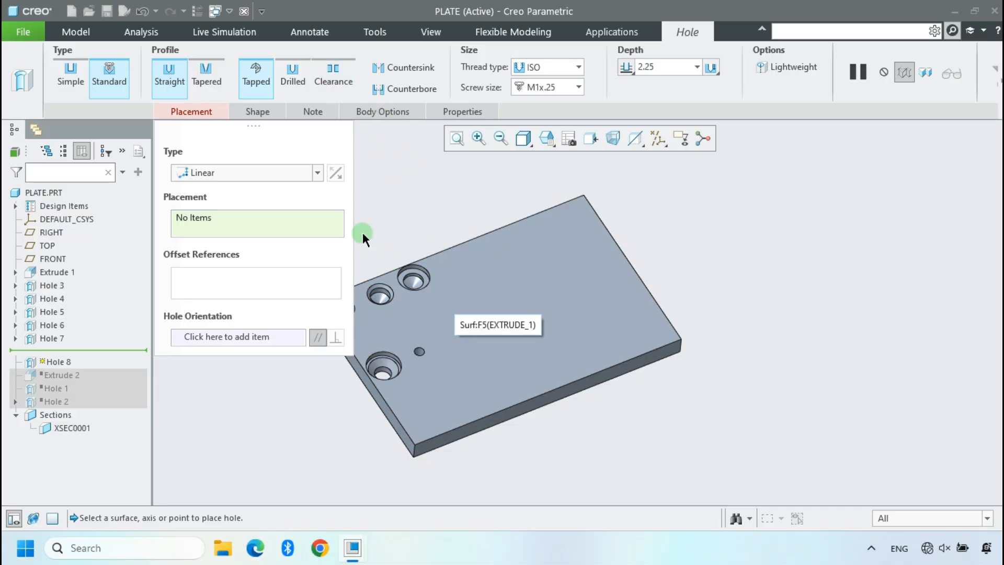
left_click(335, 83)
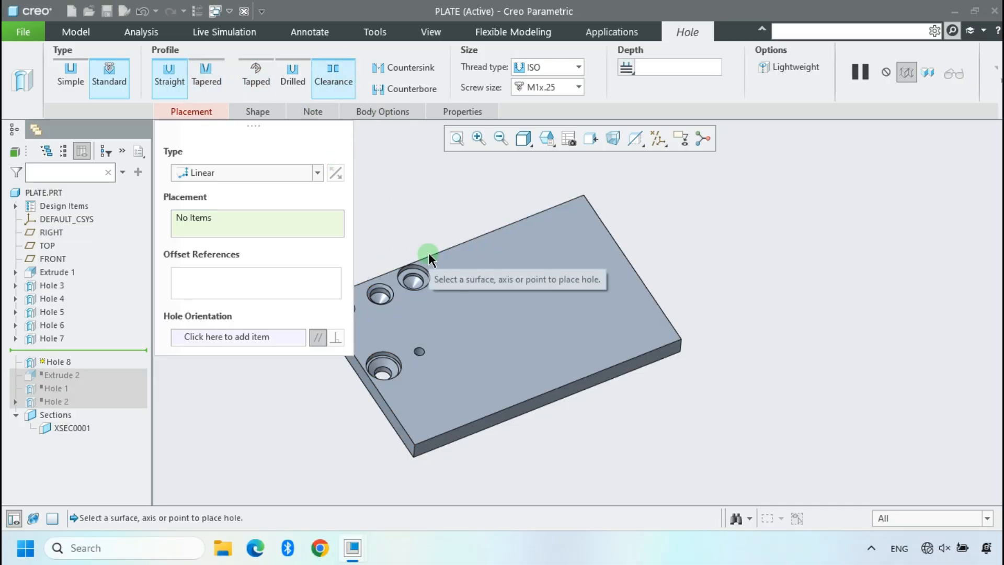
left_click(576, 87)
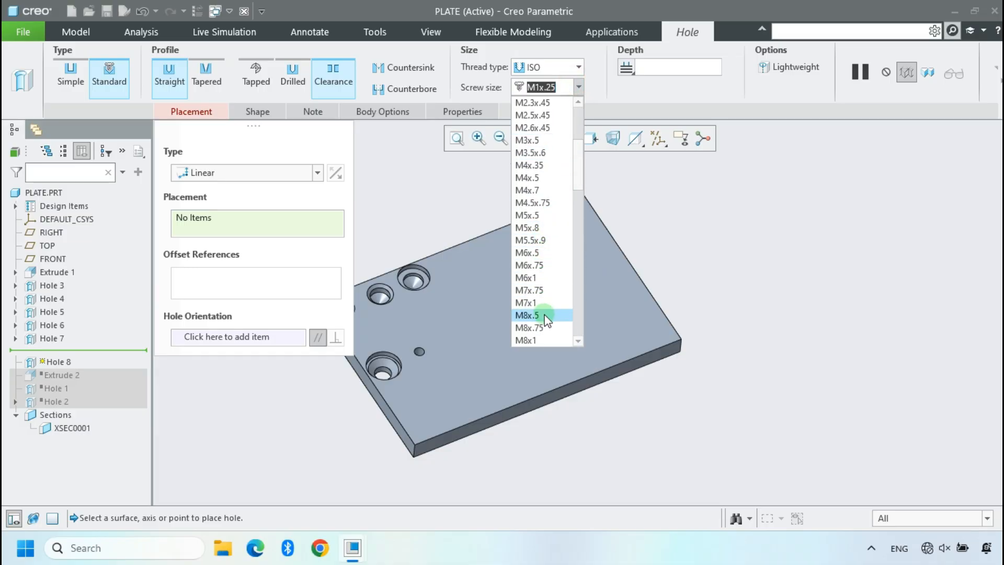
scroll(545, 325, "down", 1)
scroll(549, 324, "down", 2)
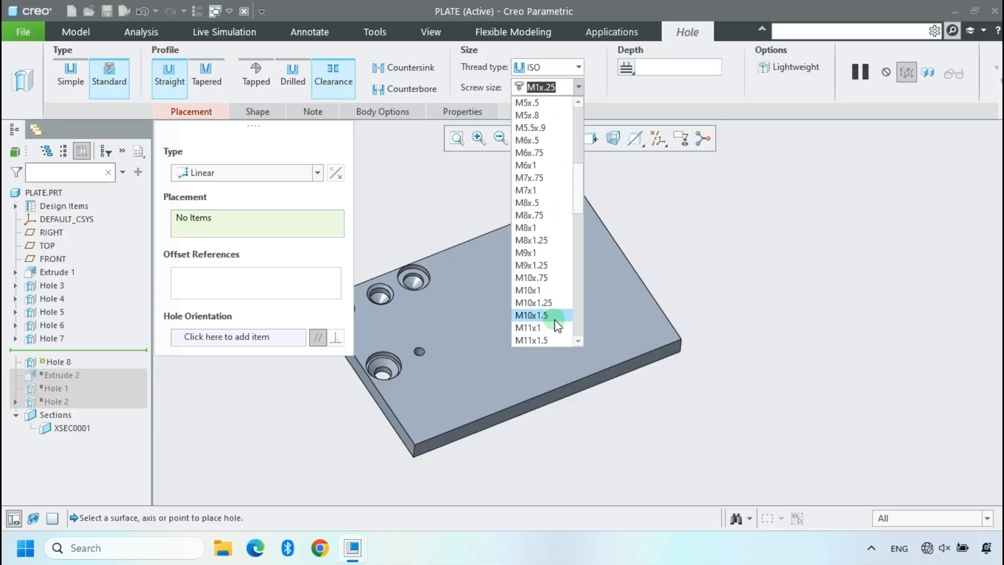
left_click(552, 317)
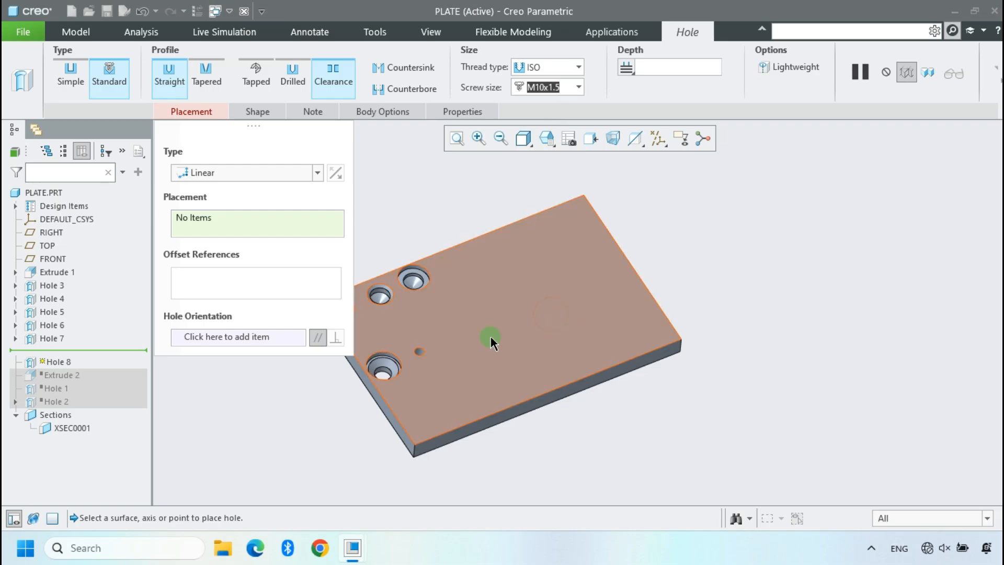
- Place the hole on the plate's top face, with offset references on the short side nearest the existing holes and the long front side
left_click(460, 313)
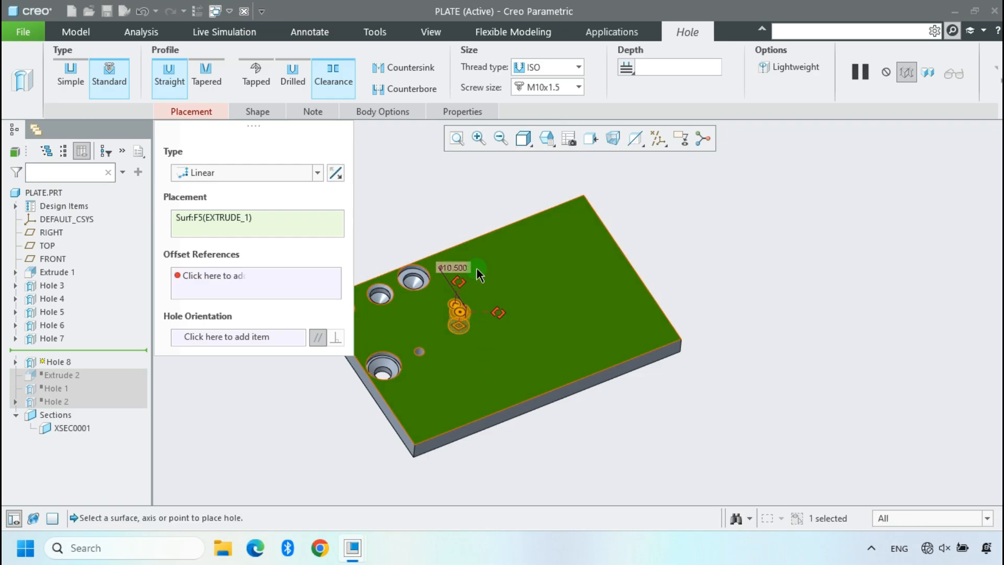
left_click(653, 142)
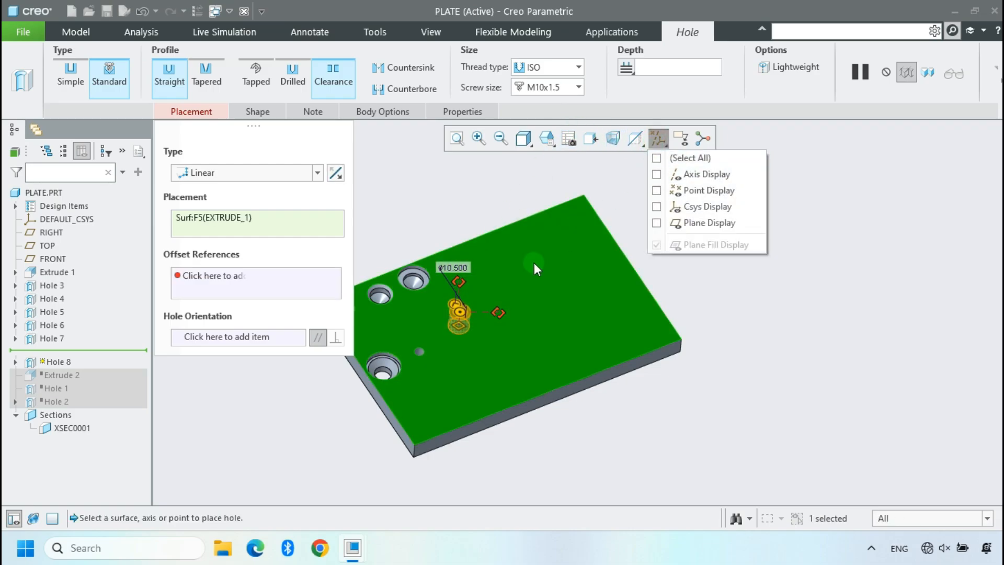
left_click_drag(459, 281, 377, 394)
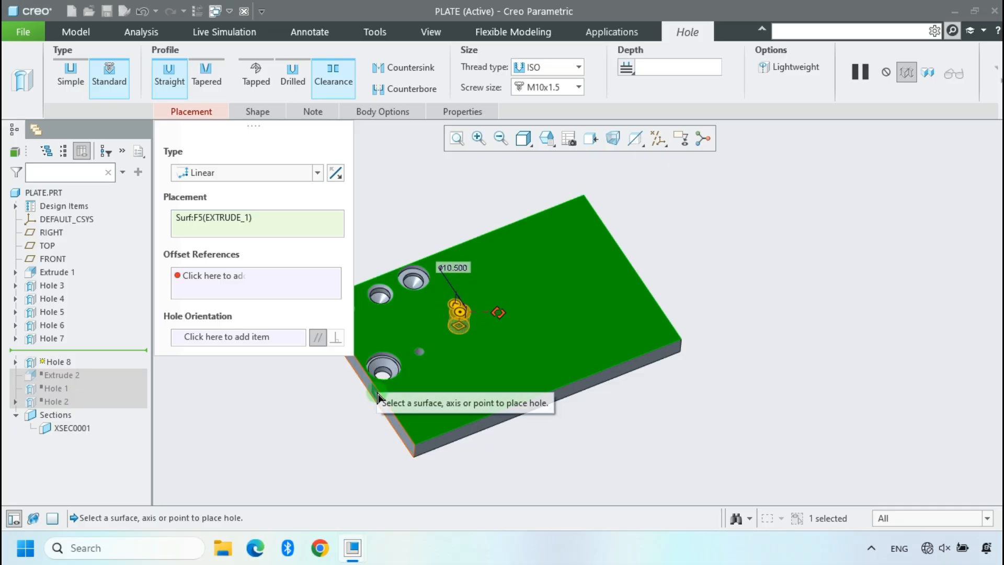
left_click_drag(498, 312, 520, 404)
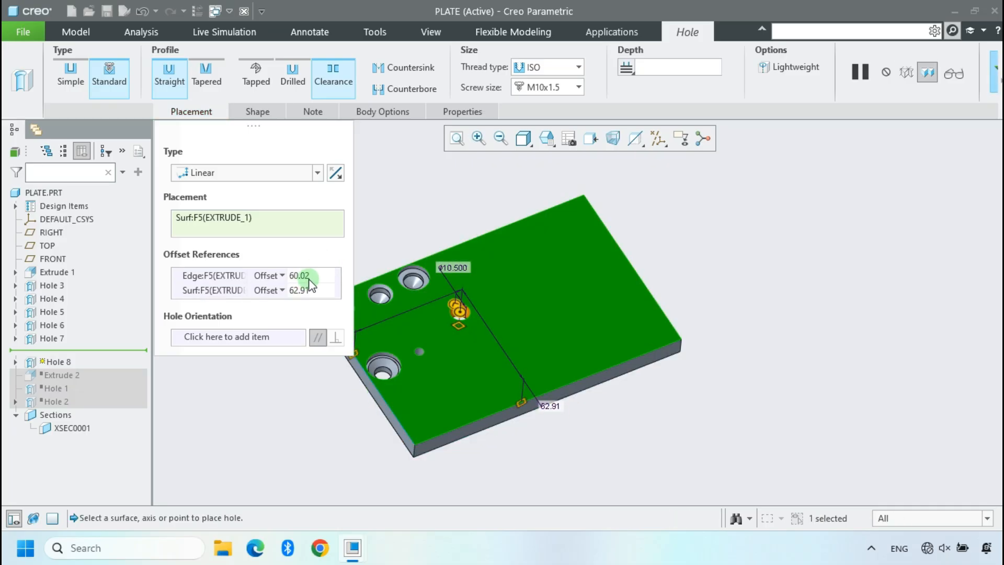
- Set both of the hole's offset distances to 50
double_click(314, 276)
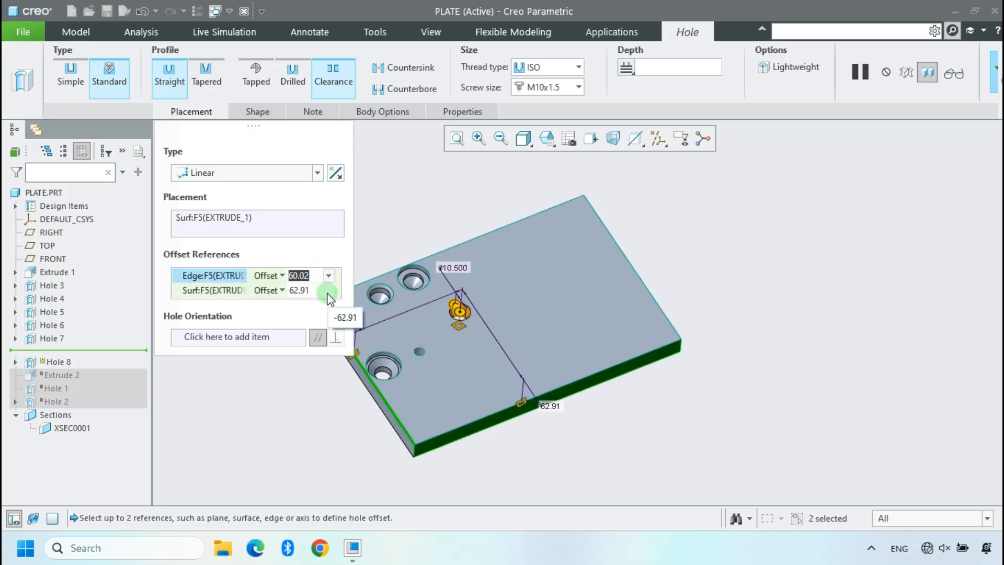
type("50")
left_click(327, 293)
double_click(323, 292)
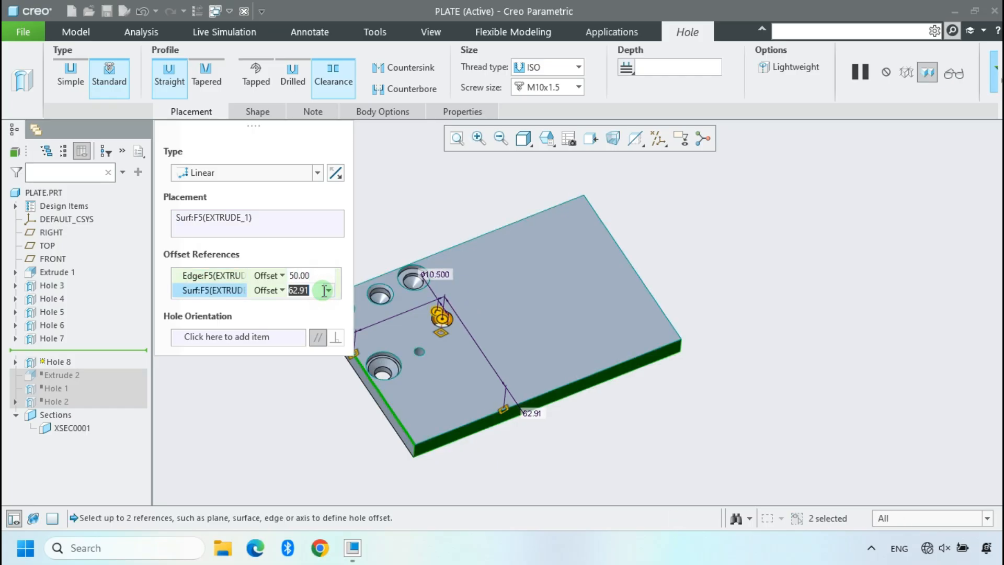
type("50")
key("Return")
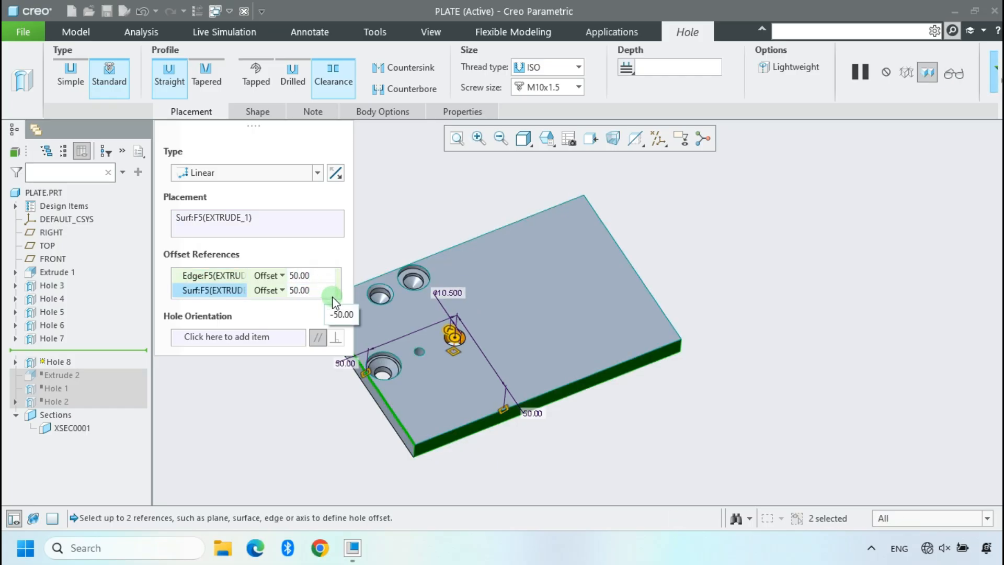
- Add a counterbore to the M10x1.5 clearance hole and set its depth to 3
left_click(319, 111)
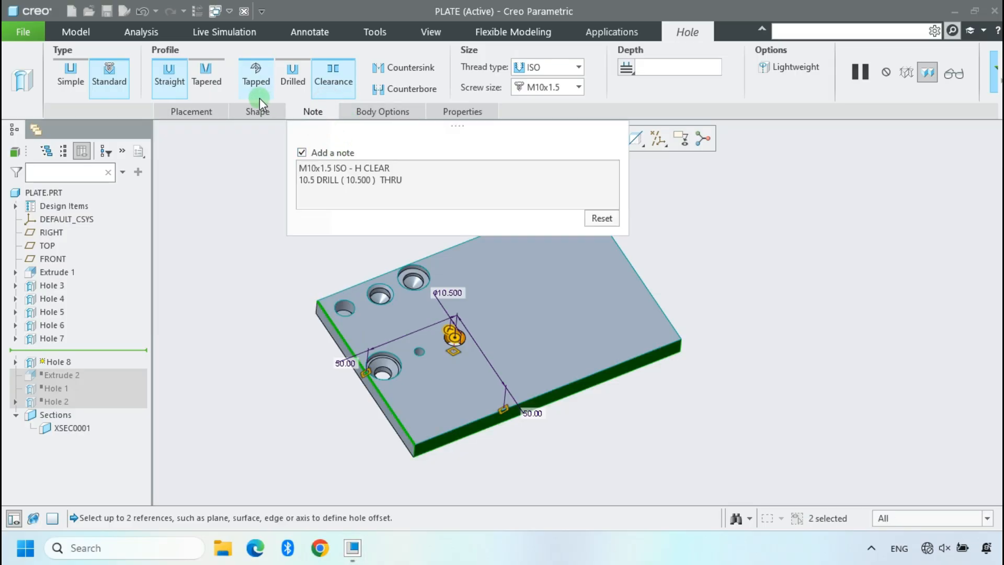
left_click(262, 112)
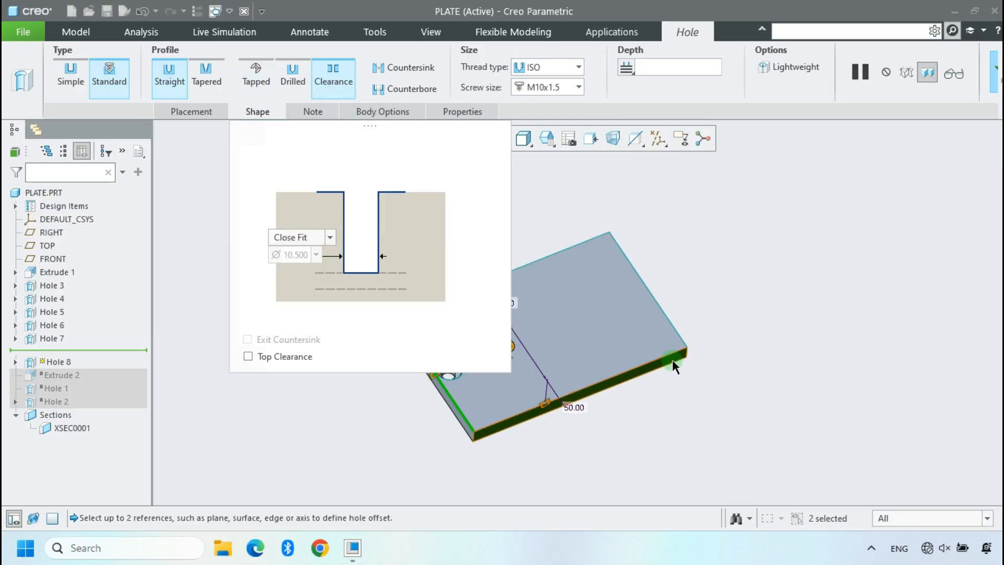
scroll(708, 376, "down", 3)
scroll(497, 329, "up", 3)
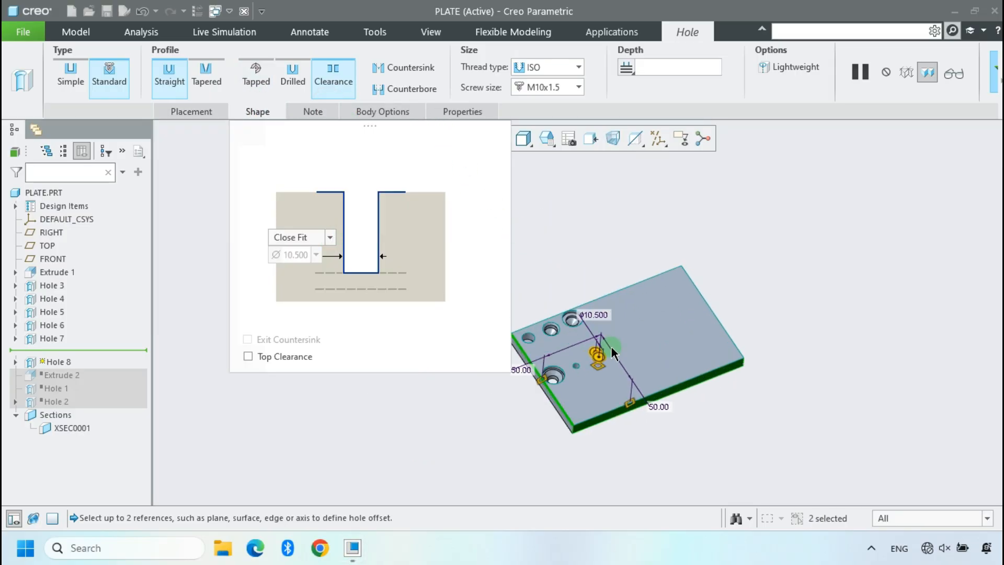
left_click(405, 89)
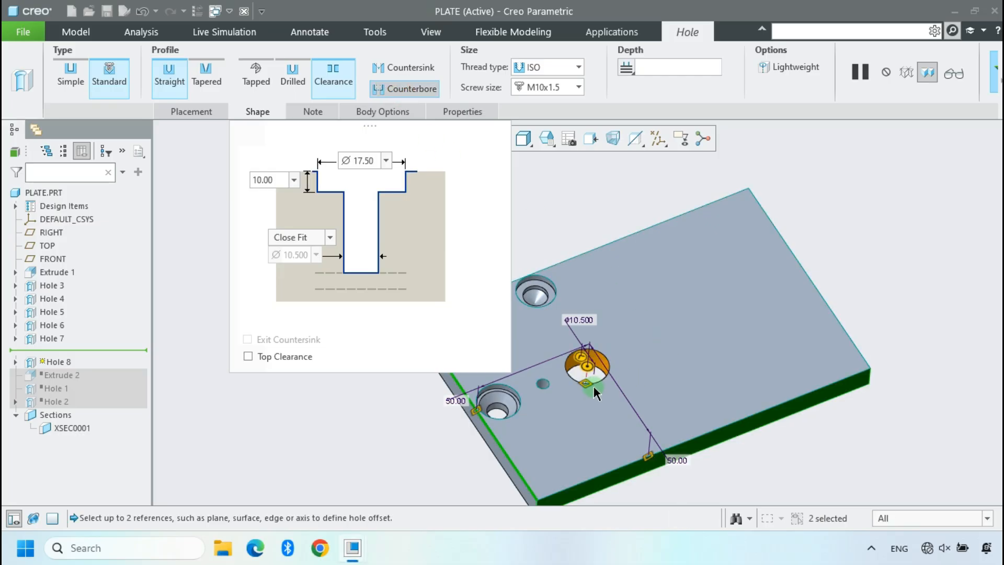
left_click(281, 175)
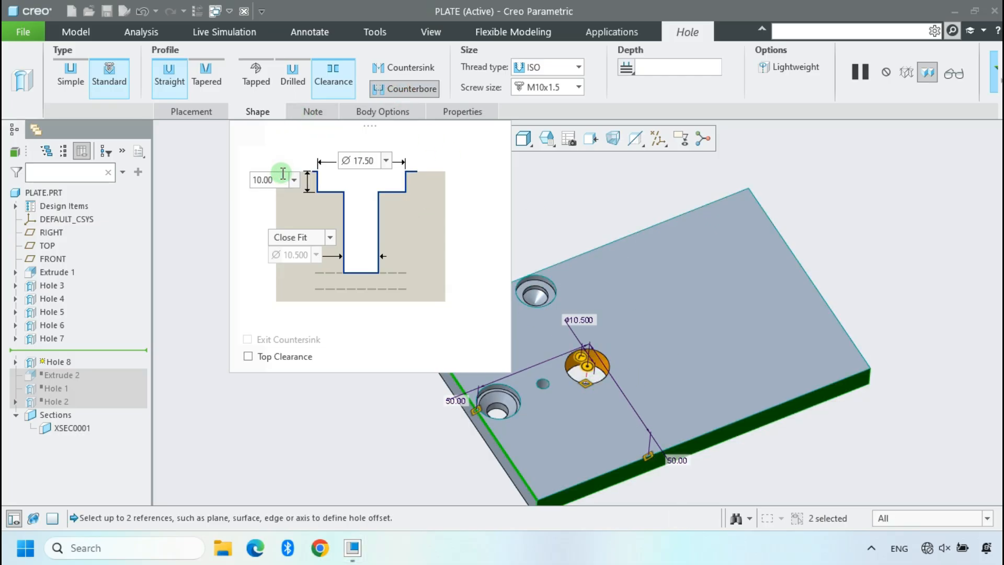
type("3")
key("Return")
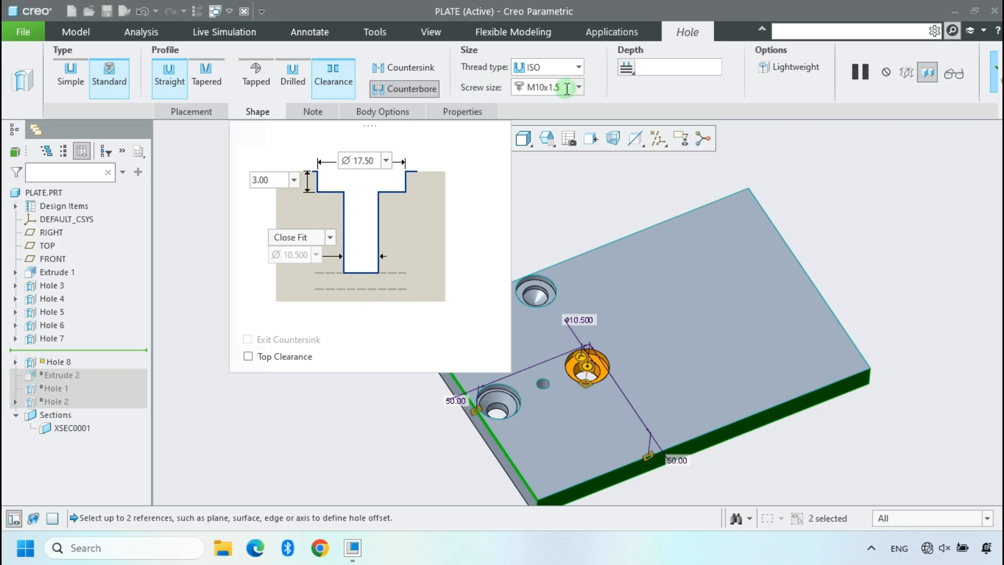
- Accept the counterbored hole and save the plate part
left_click(638, 75)
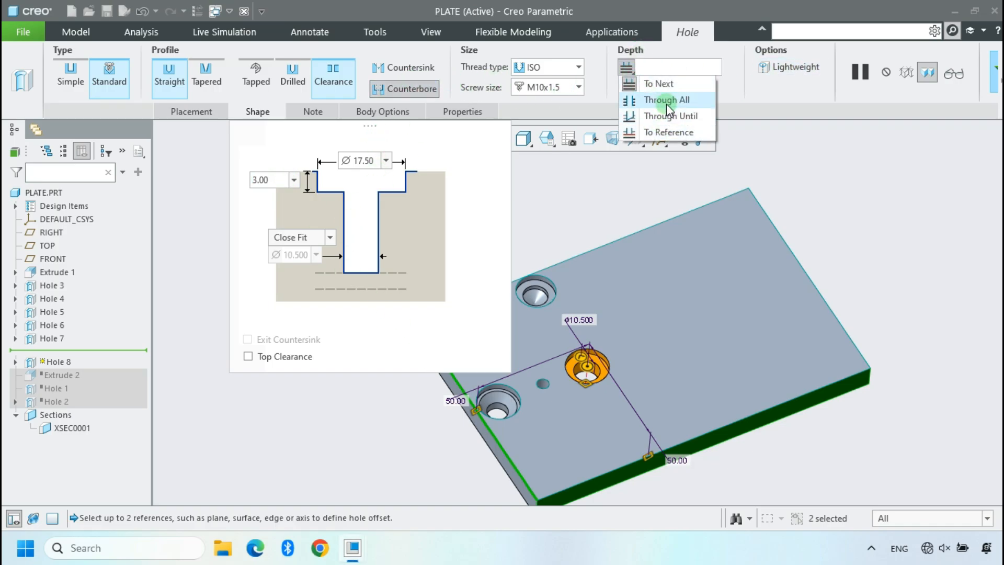
left_click(889, 206)
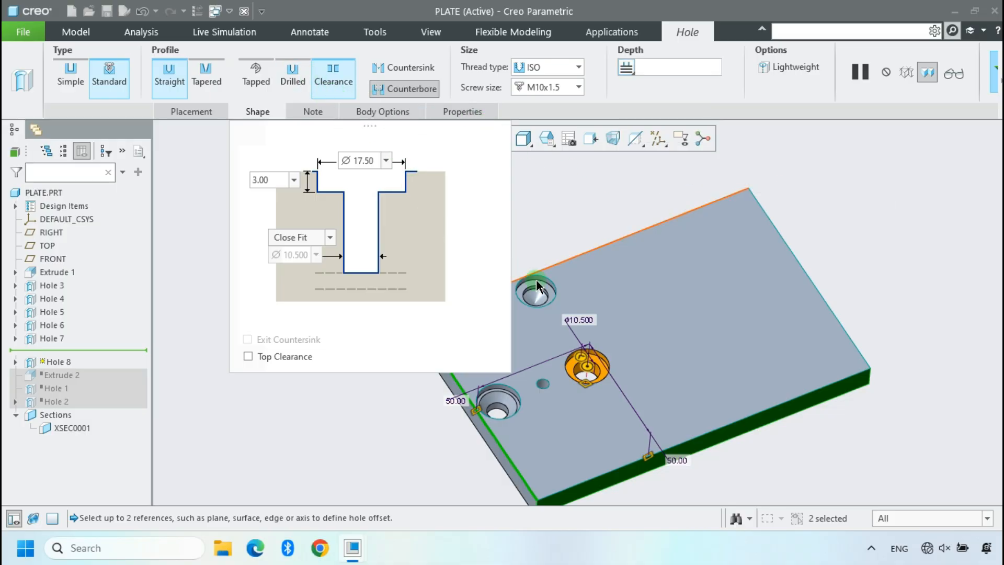
left_click(838, 222)
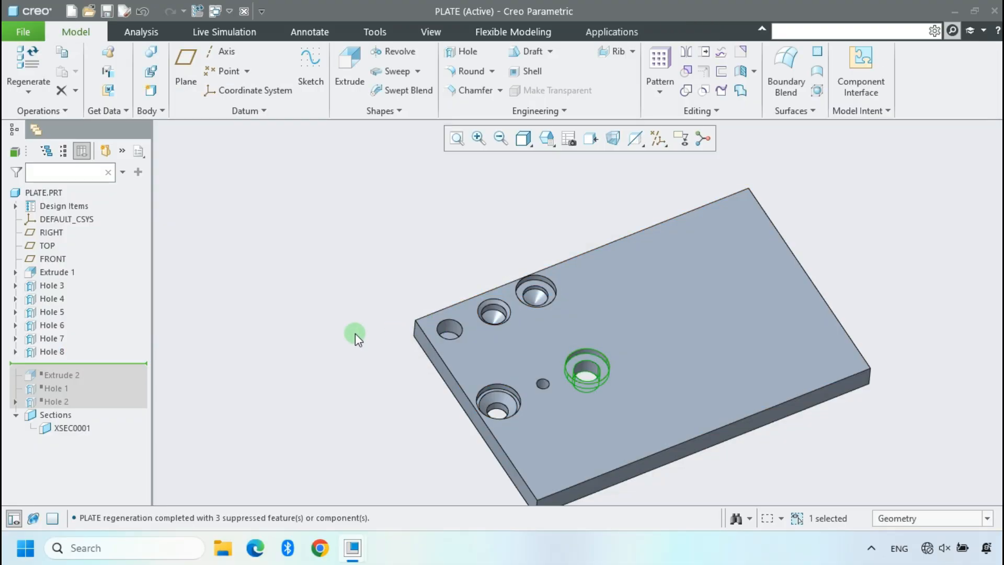
scroll(355, 334, "up", 3)
scroll(472, 371, "down", 2)
left_click(381, 193)
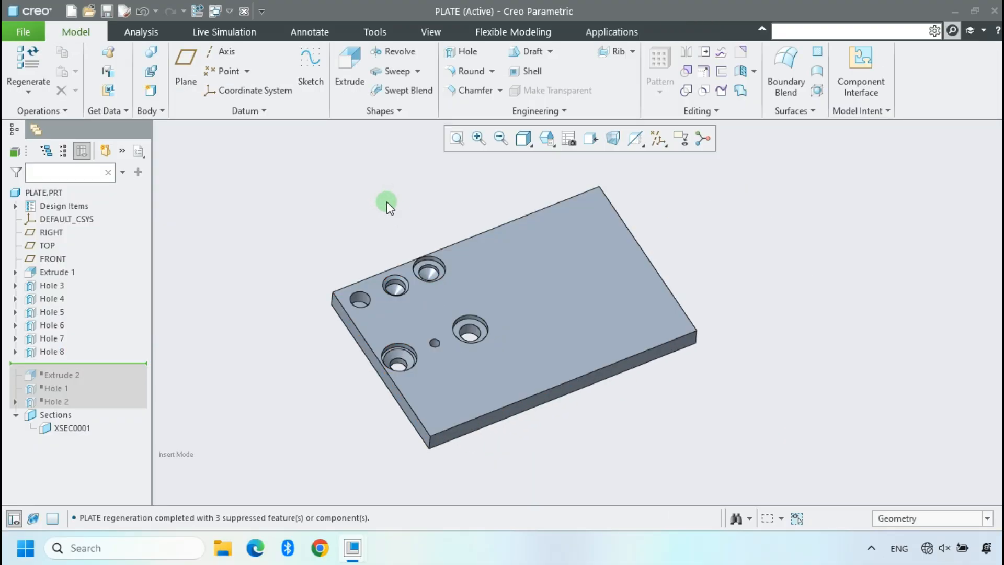
key("ctrl+s")
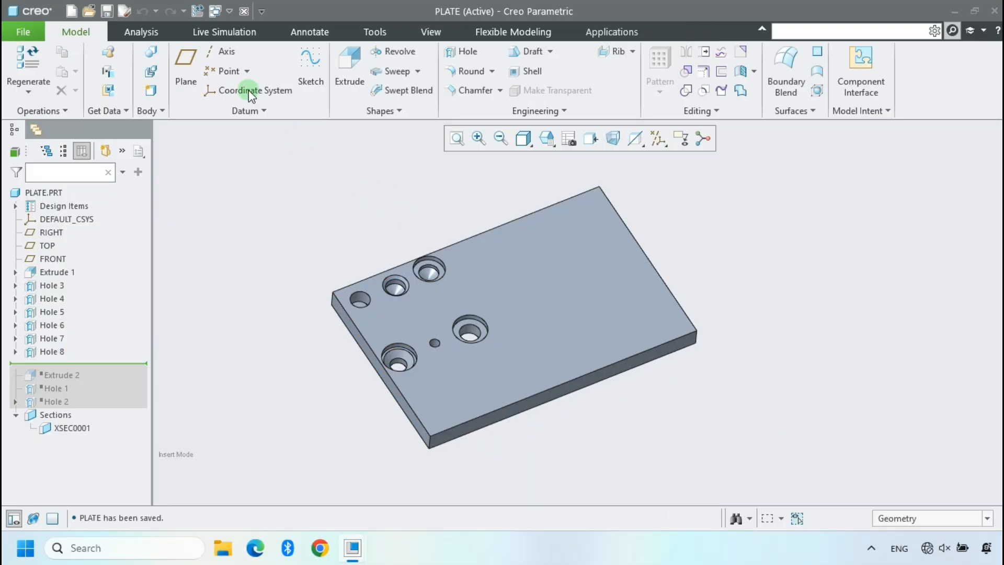
- Switch to the PLATE.DRW drawing, close it, and erase all objects not displayed from the session
left_click(228, 13)
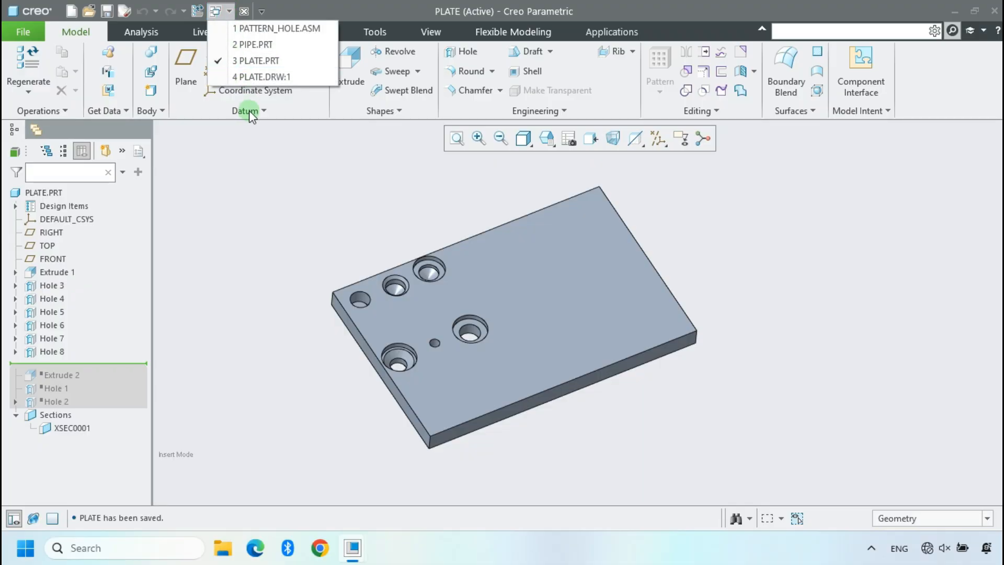
left_click(240, 192)
left_click(228, 11)
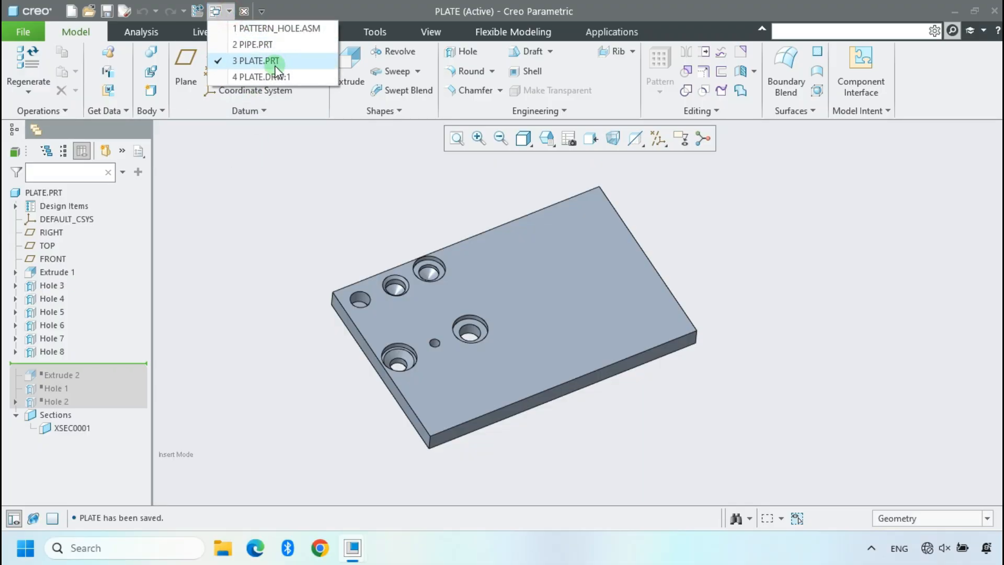
left_click(276, 68)
left_click(228, 11)
left_click(258, 77)
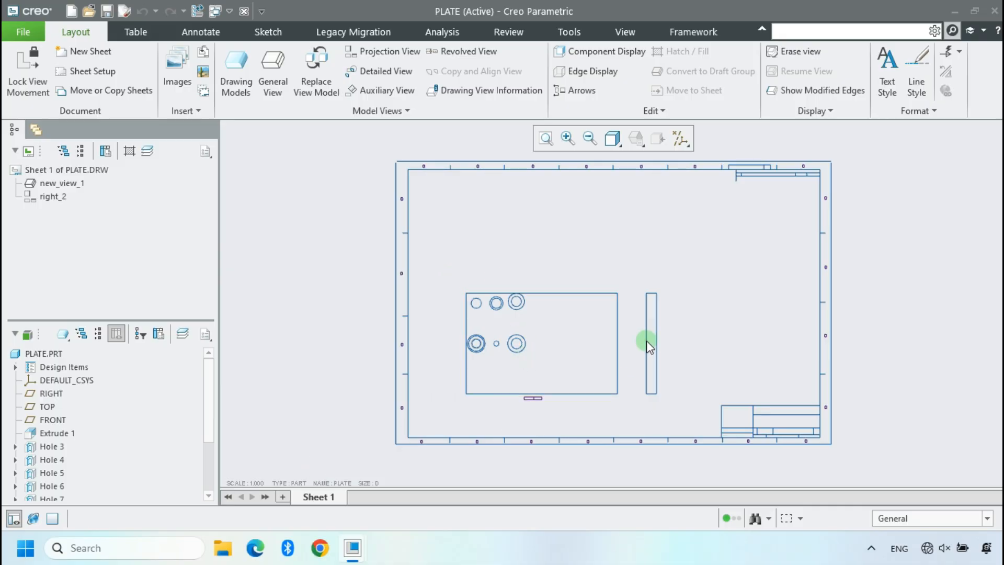
left_click(249, 10)
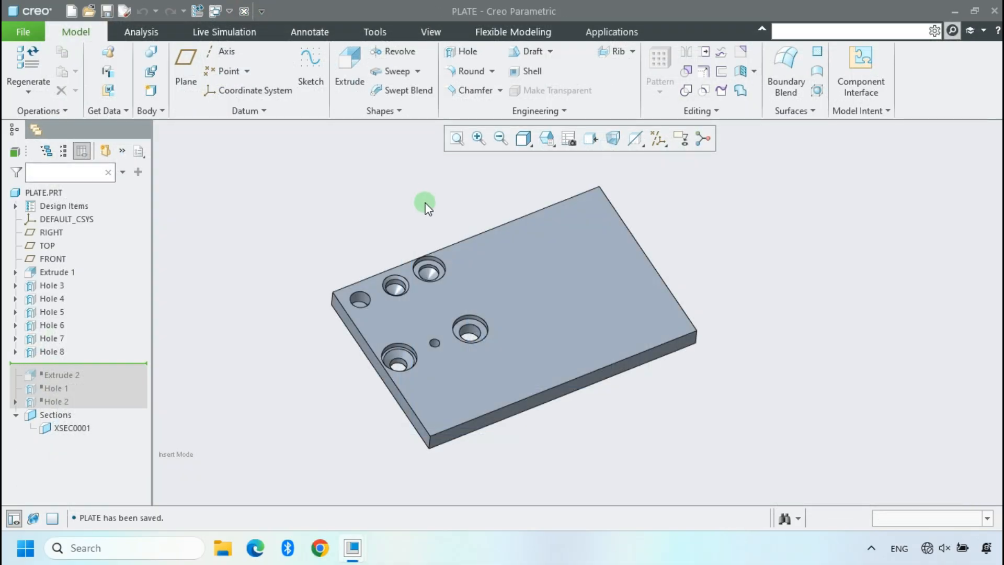
left_click(125, 11)
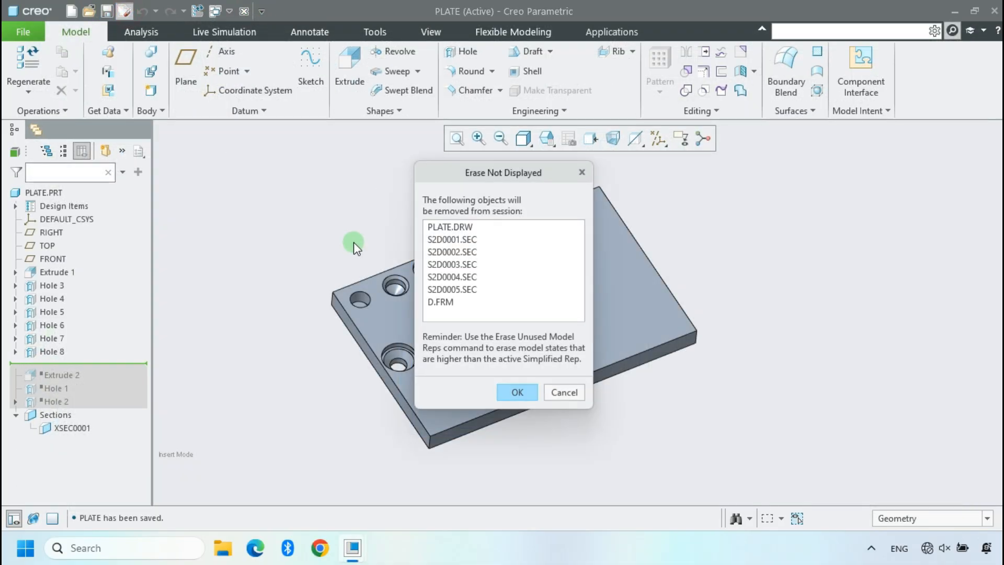
left_click(513, 390)
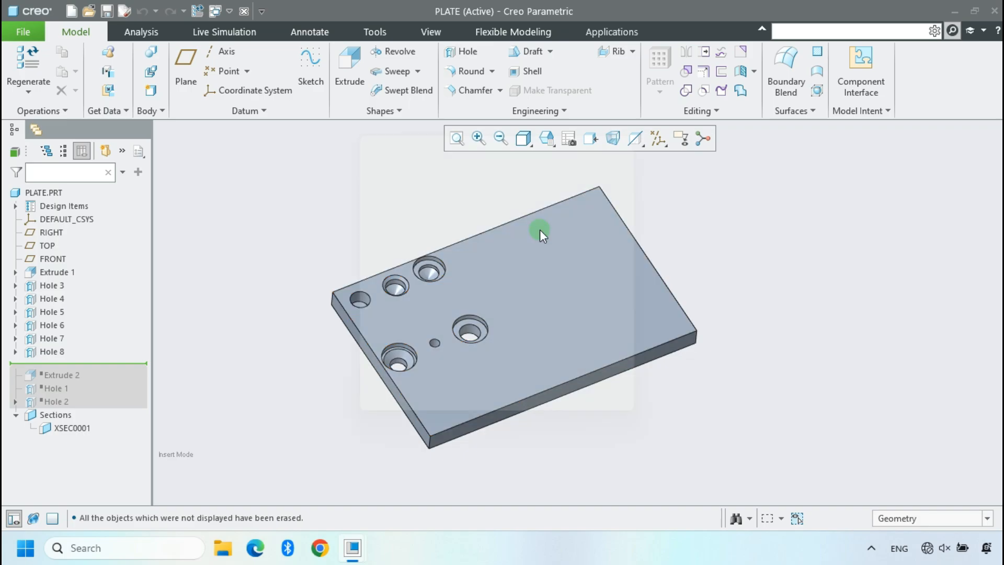
- Create a new drawing of plate.prt using the drawing model file name, empty with the e.frm format
key("ctrl+n")
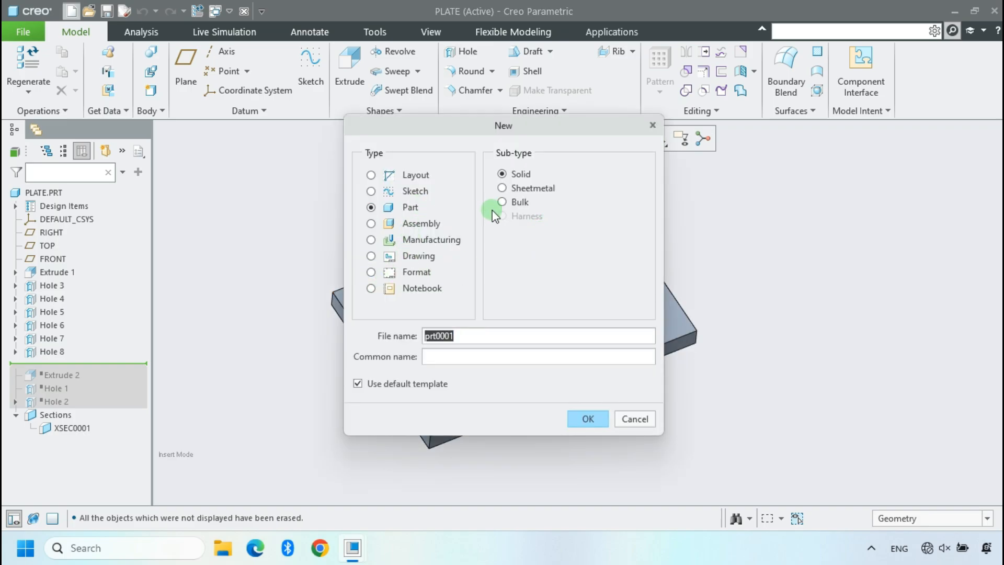
left_click(409, 255)
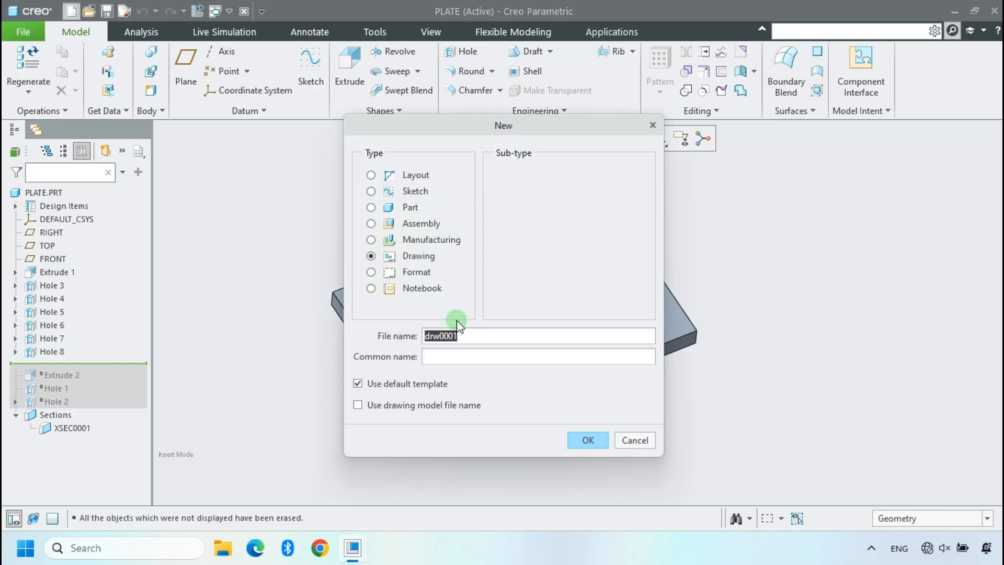
left_click(386, 405)
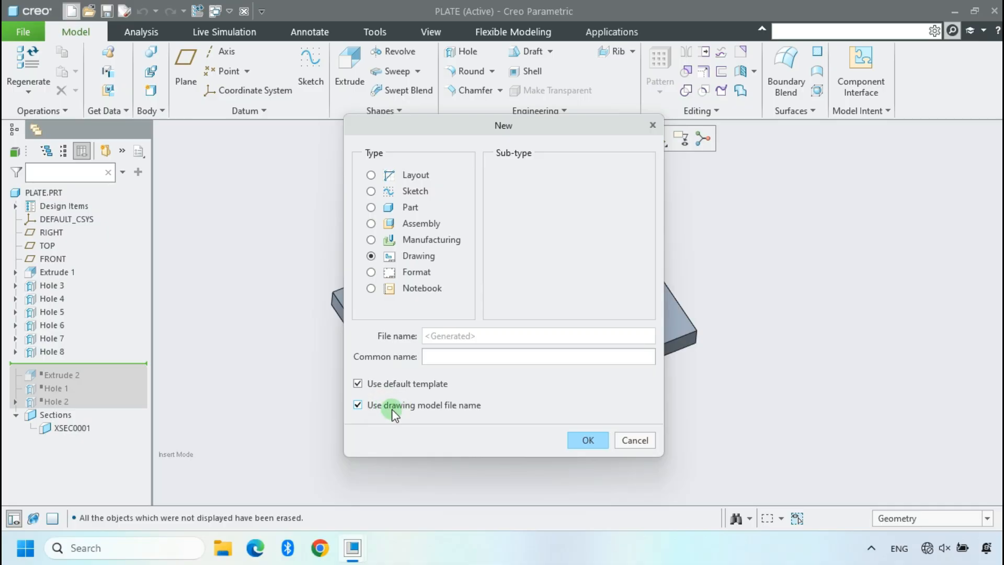
left_click(580, 440)
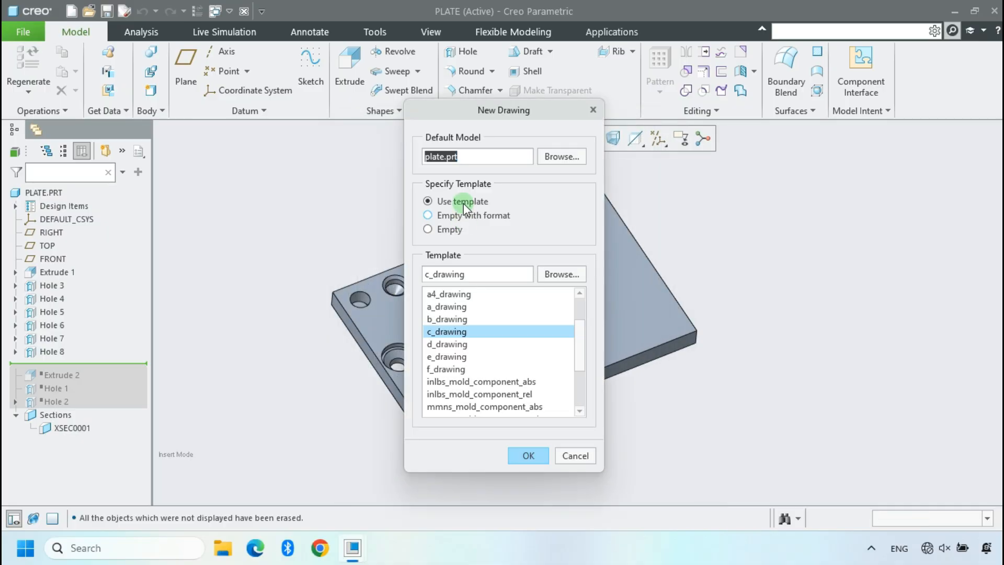
left_click(468, 216)
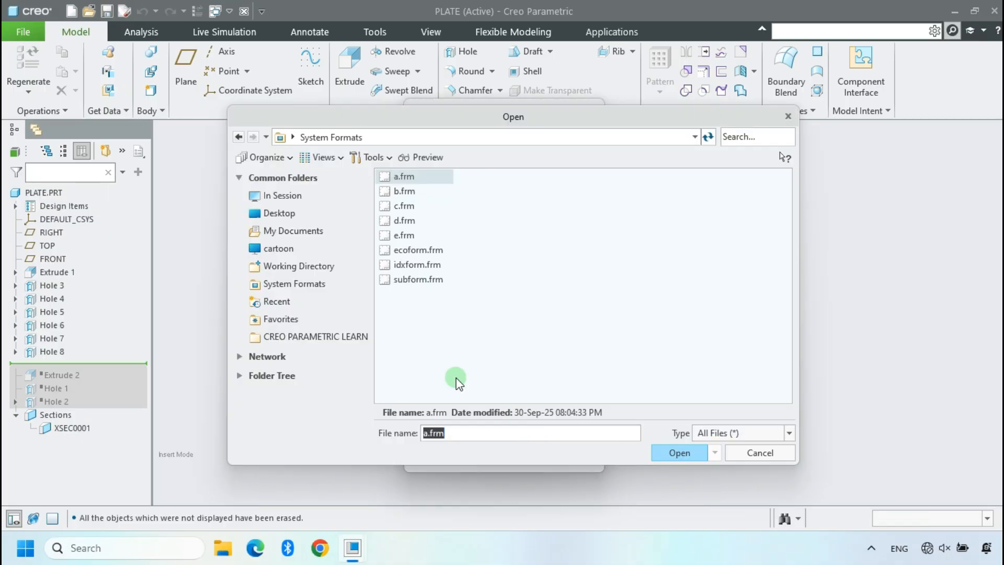
left_click(404, 234)
left_click(679, 452)
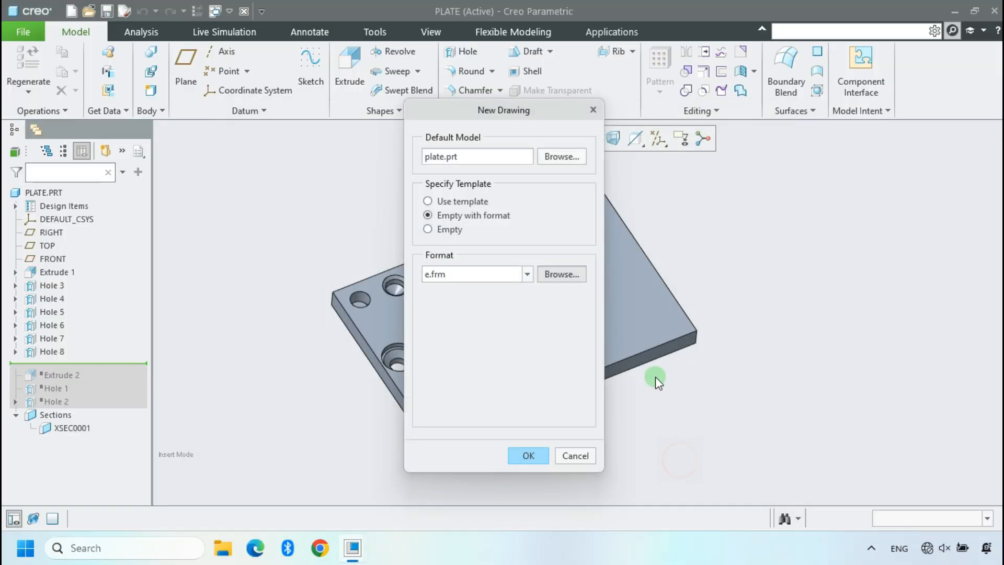
left_click(544, 454)
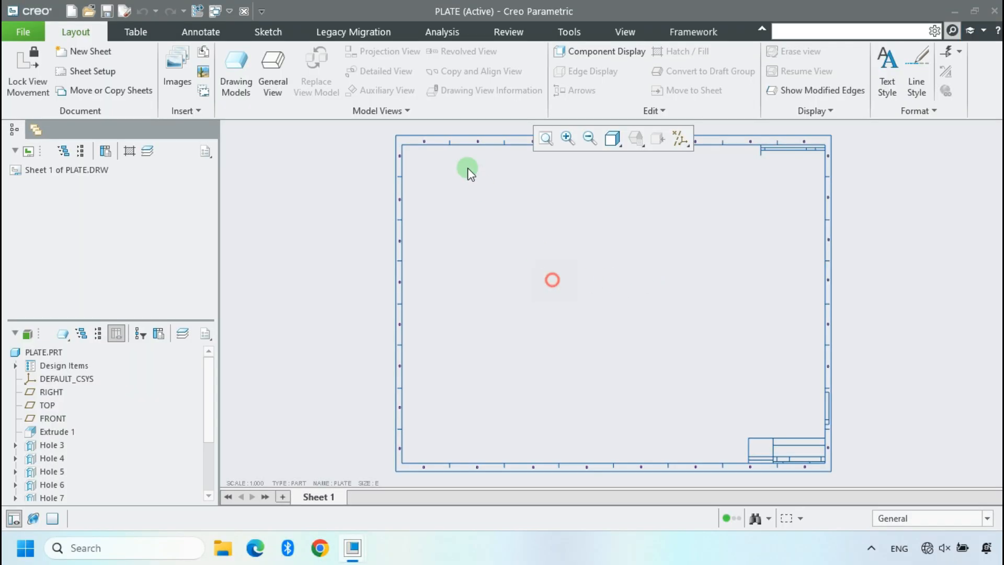
- Place a general view of the plate in its default orientation, left of the sheet's centre
left_click(272, 72)
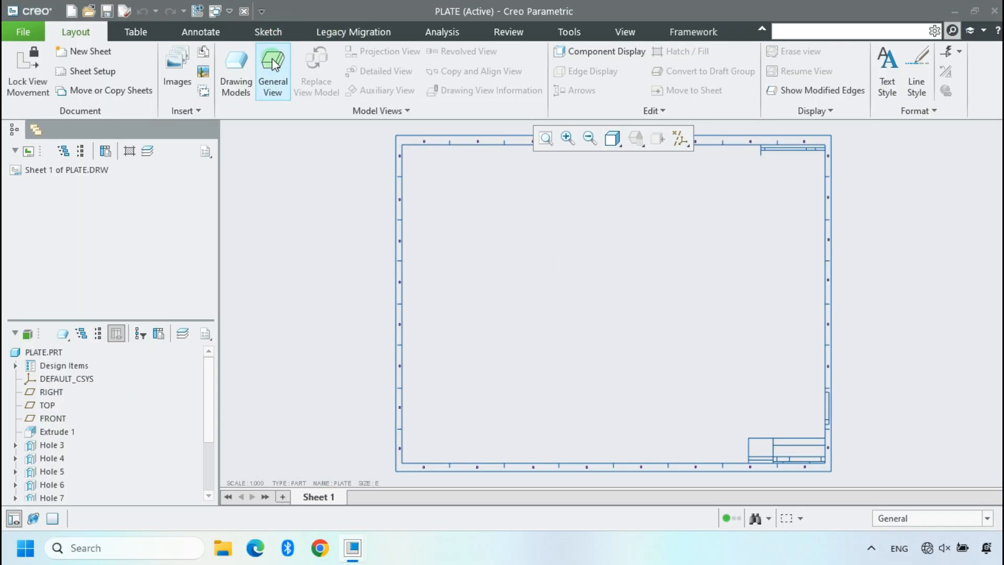
left_click(516, 367)
left_click(518, 297)
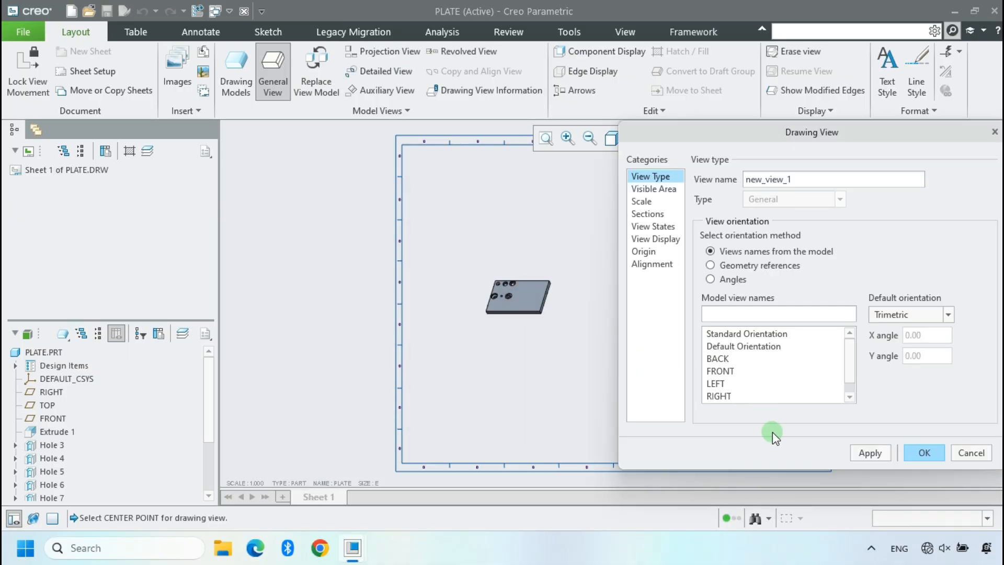
left_click(924, 453)
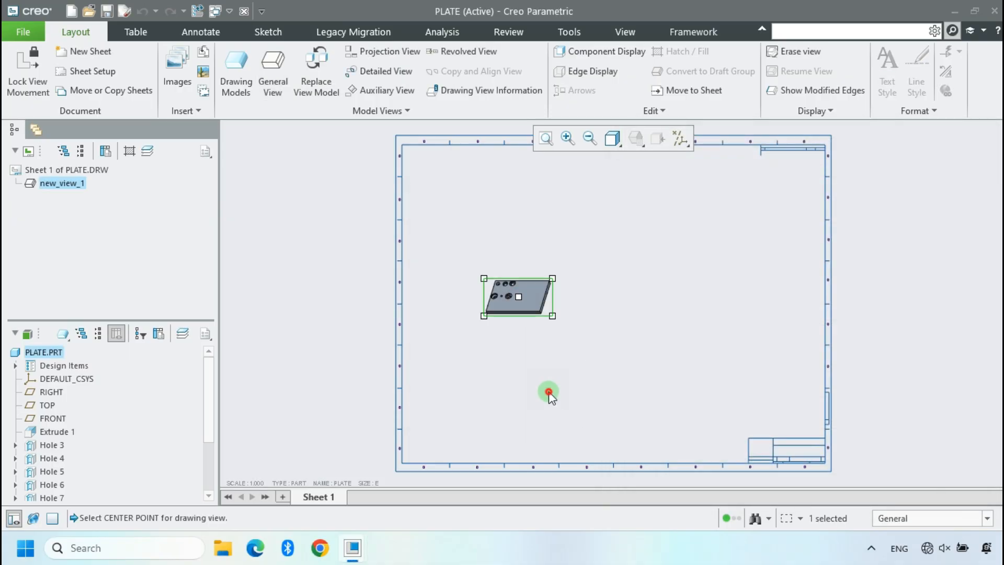
- Set the drawing's display style to No Hidden and update Sheet 1
left_click(612, 138)
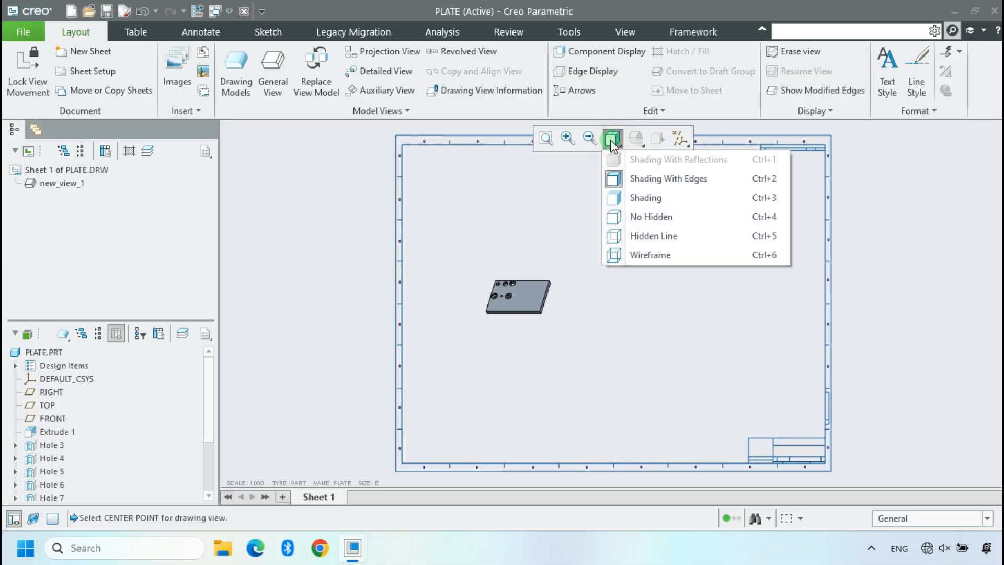
left_click(632, 218)
left_click(587, 324)
left_click(510, 283)
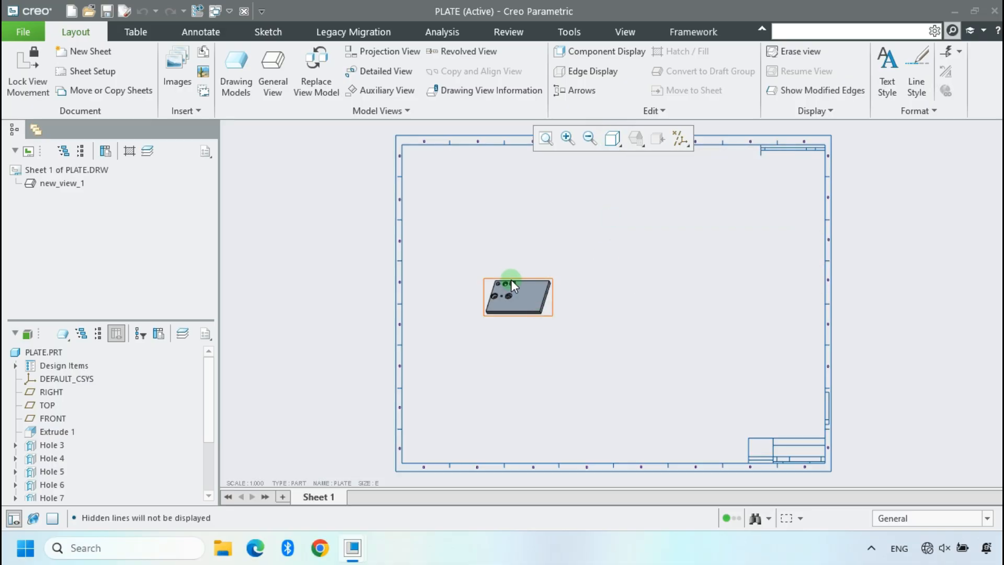
right_click(327, 494)
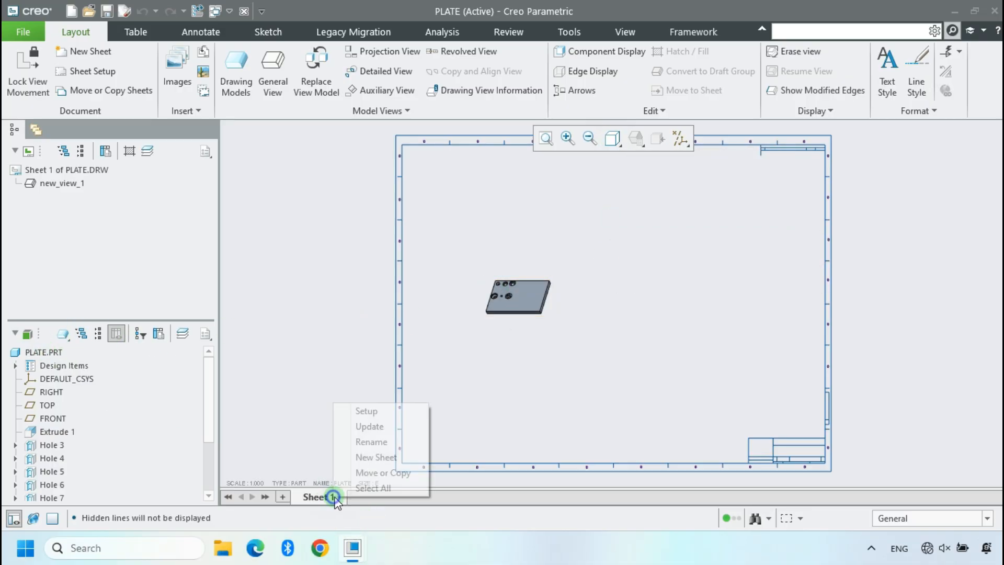
left_click(374, 426)
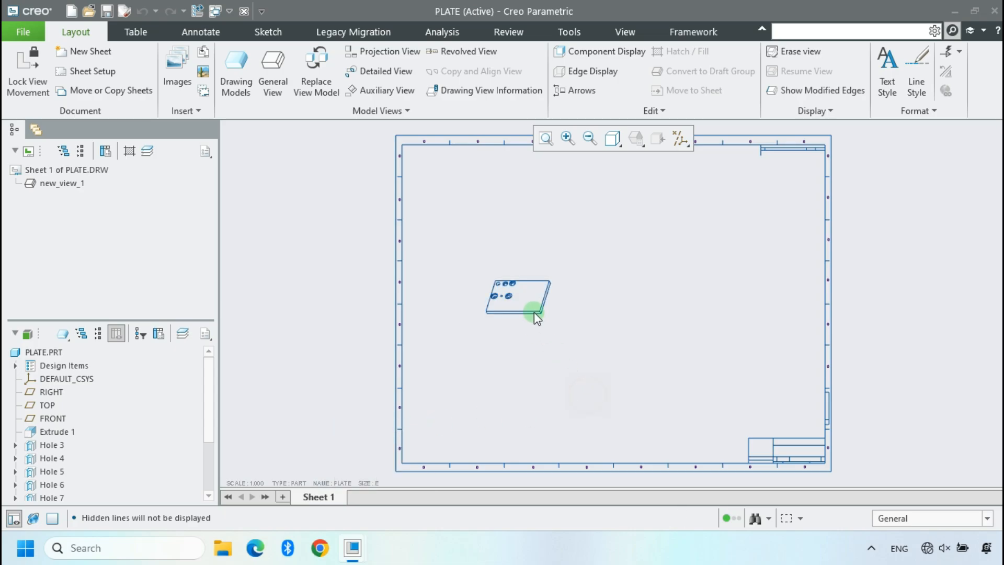
- Orient the general view to the model's TOP view
scroll(534, 312, "up", 3)
double_click(532, 280)
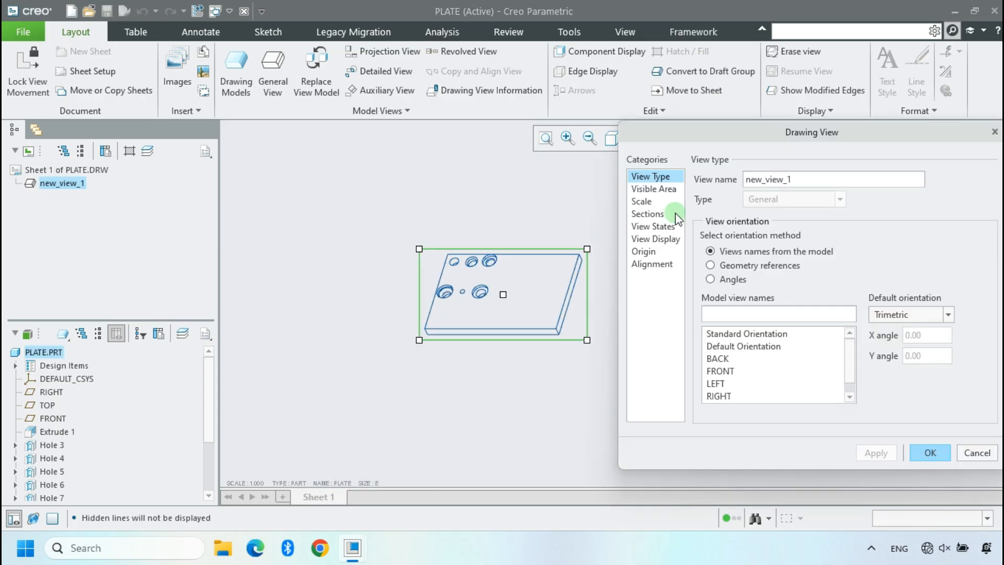
left_click(737, 367)
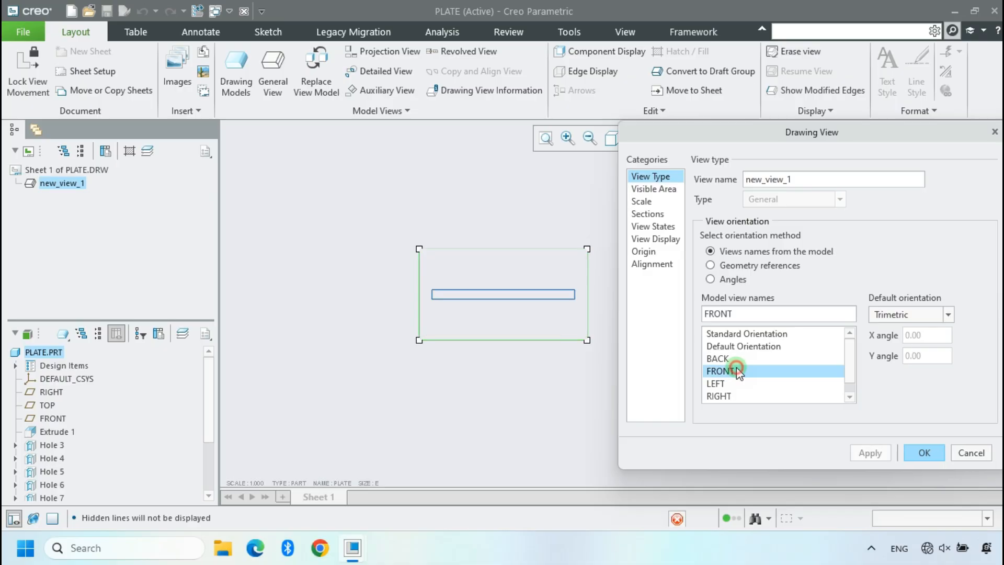
scroll(735, 388, "down", 1)
left_click(733, 395)
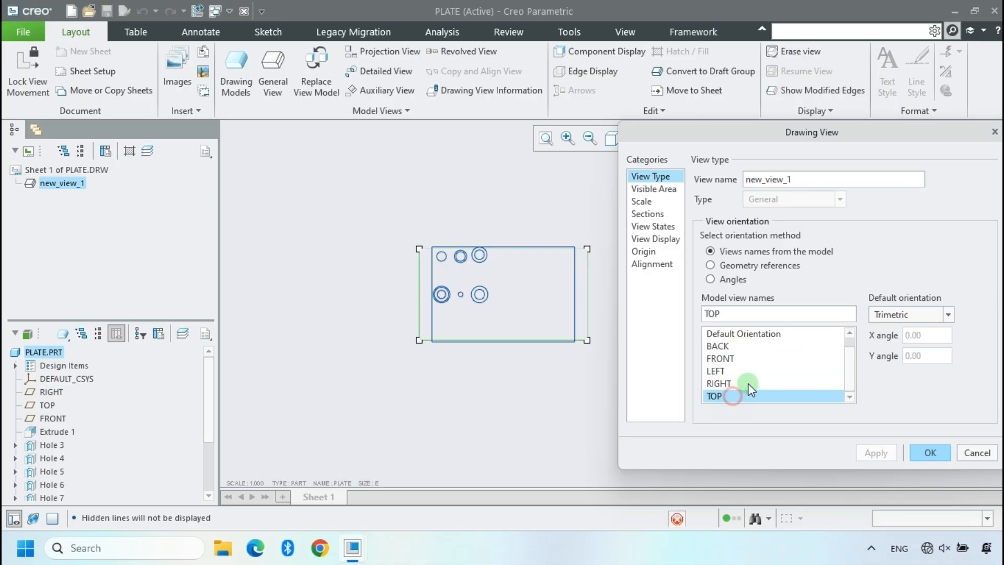
- Give the plate's general view a custom scale of 2.000
double_click(485, 330)
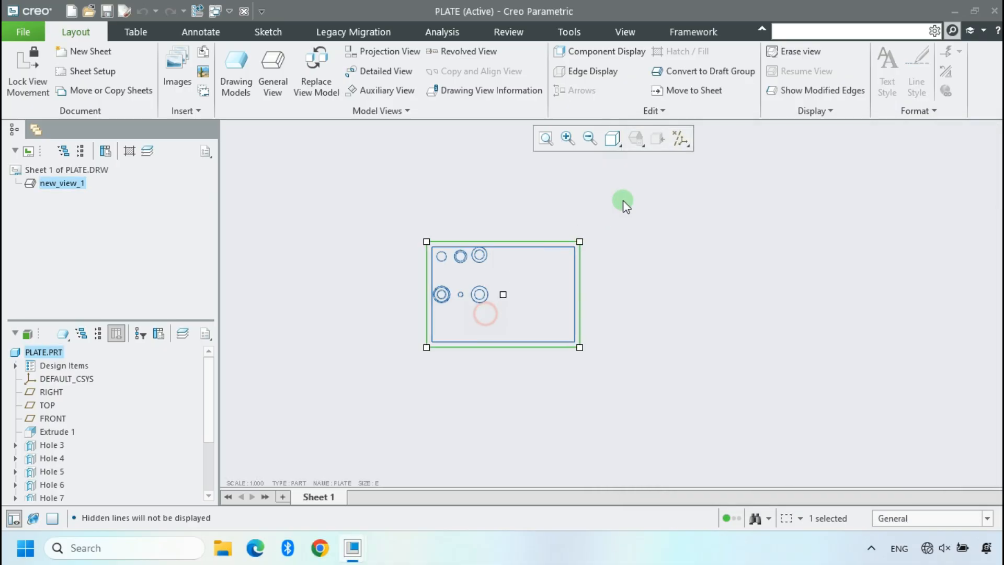
left_click(642, 202)
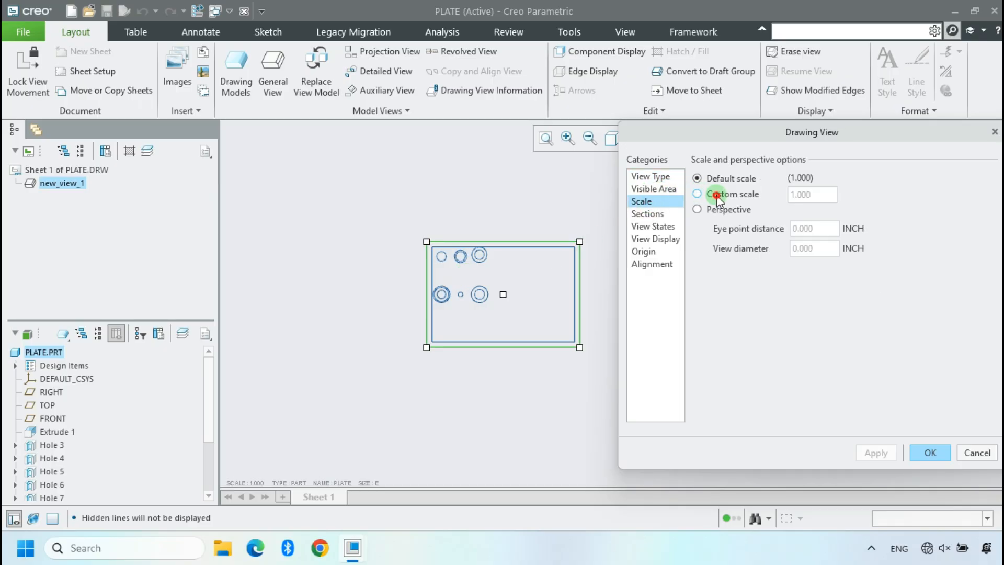
left_click(697, 193)
type("2.000")
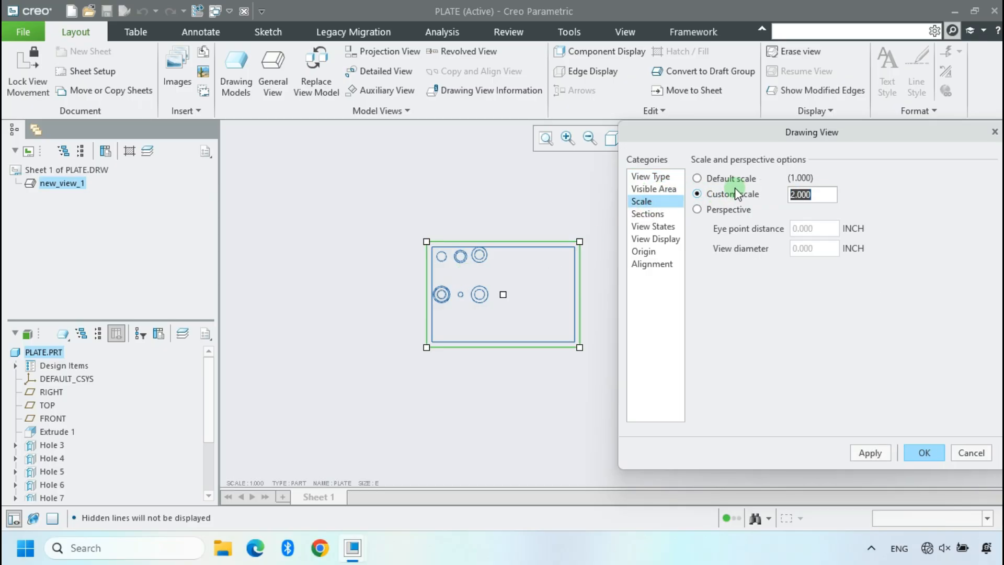
left_click(871, 453)
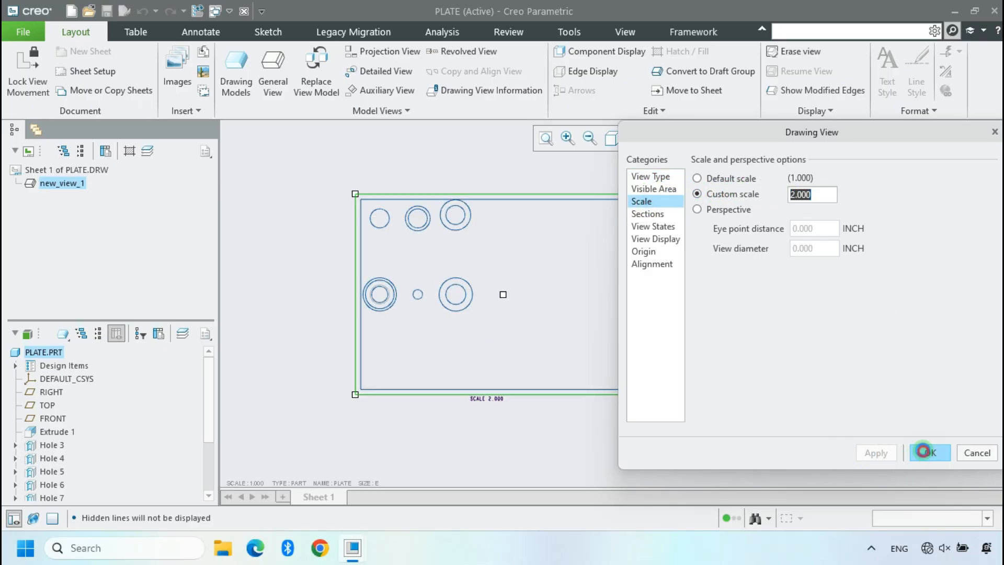
left_click(924, 452)
left_click(730, 254)
left_click(546, 138)
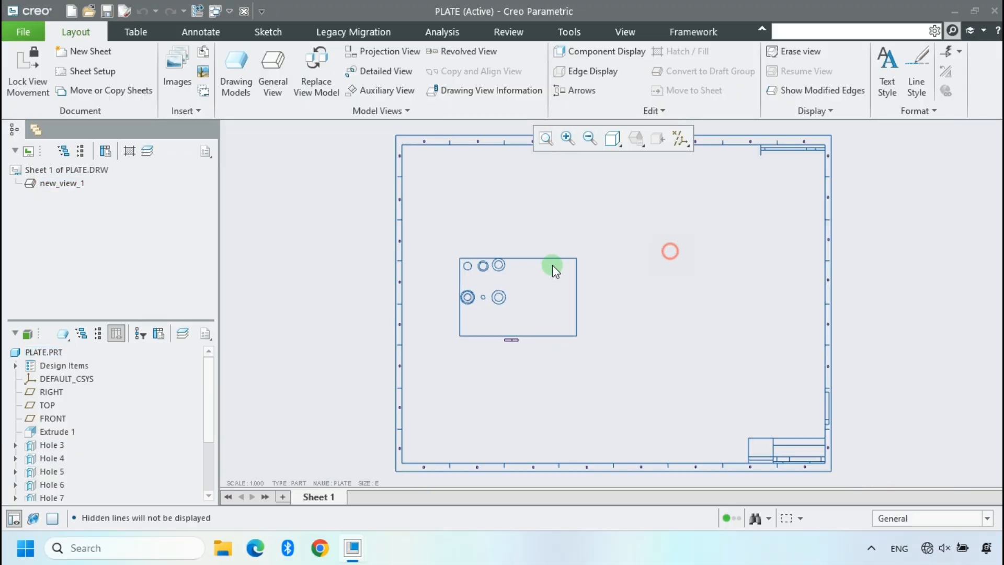
- Project a side view to the right of the plate's general view
left_click(553, 265)
left_click(560, 219)
left_click(631, 302)
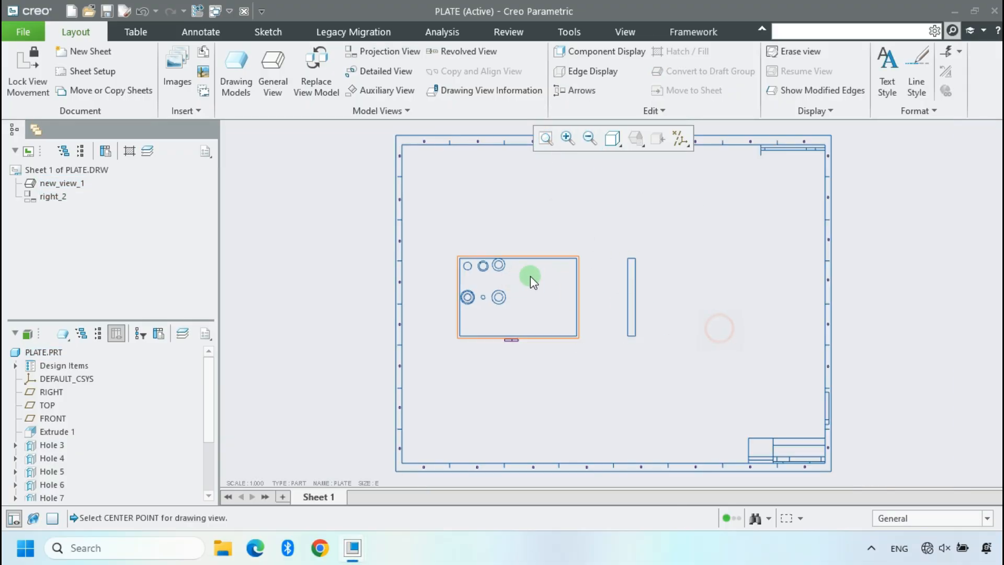
- Move the general view lower on the sheet and project another view above it
left_click(512, 276)
left_click_drag(512, 276, 508, 330)
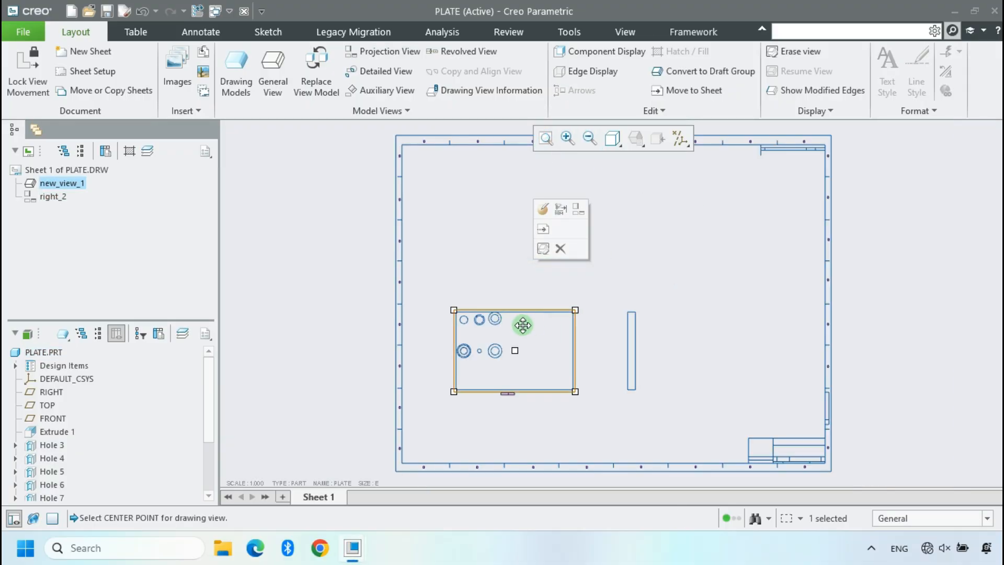
left_click(568, 260)
left_click(549, 231)
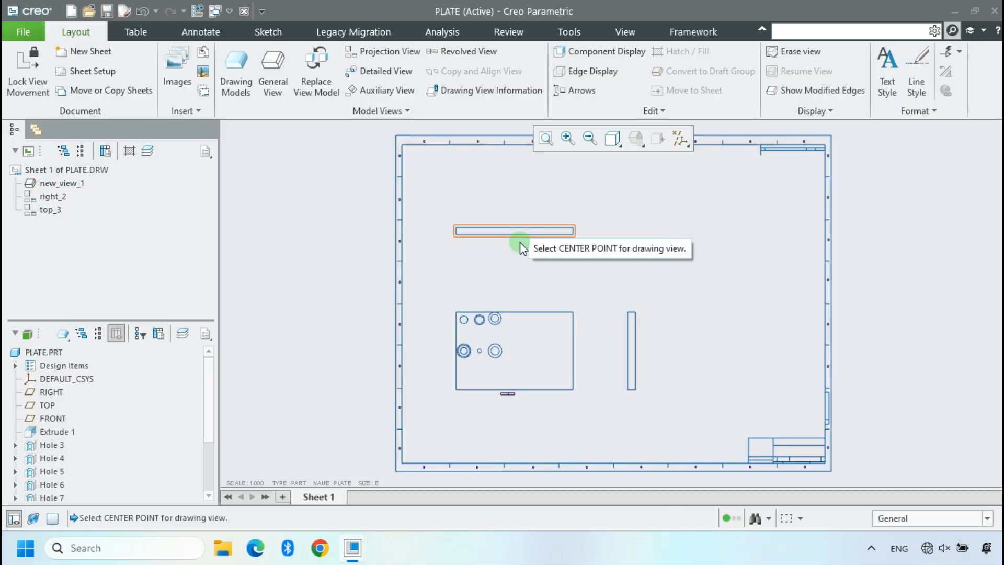
- Show the projected view above the general view as a full 2D cross-section using XSEC0001
scroll(72, 387, "down", 2)
left_click(72, 493)
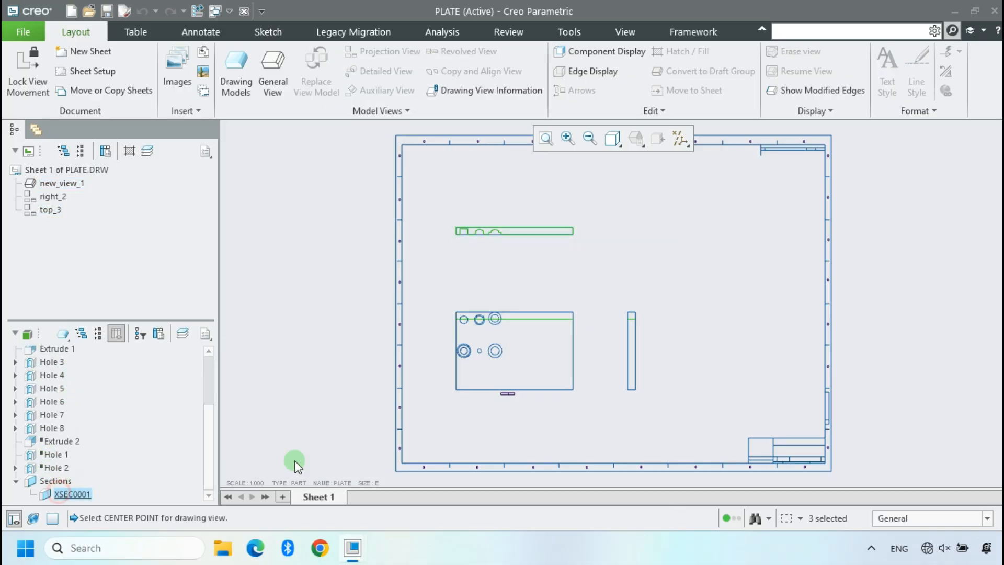
scroll(520, 334, "down", 4)
scroll(540, 353, "up", 3)
double_click(473, 174)
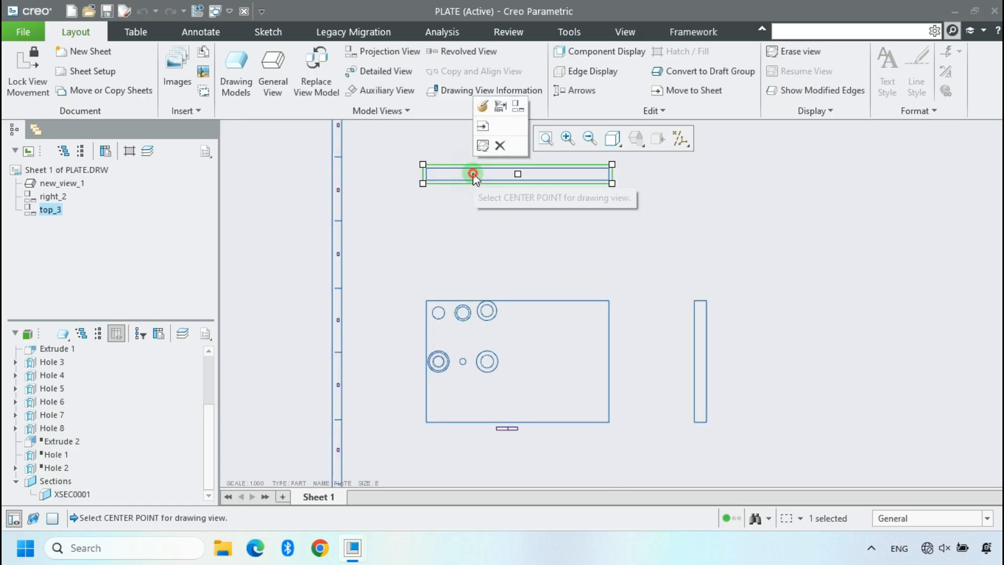
left_click(648, 213)
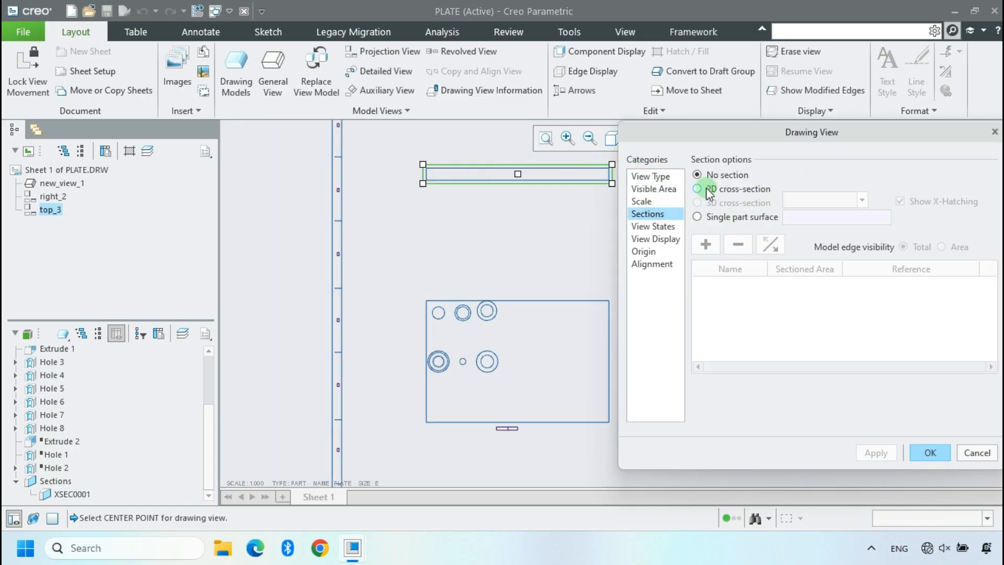
left_click(698, 189)
left_click(706, 244)
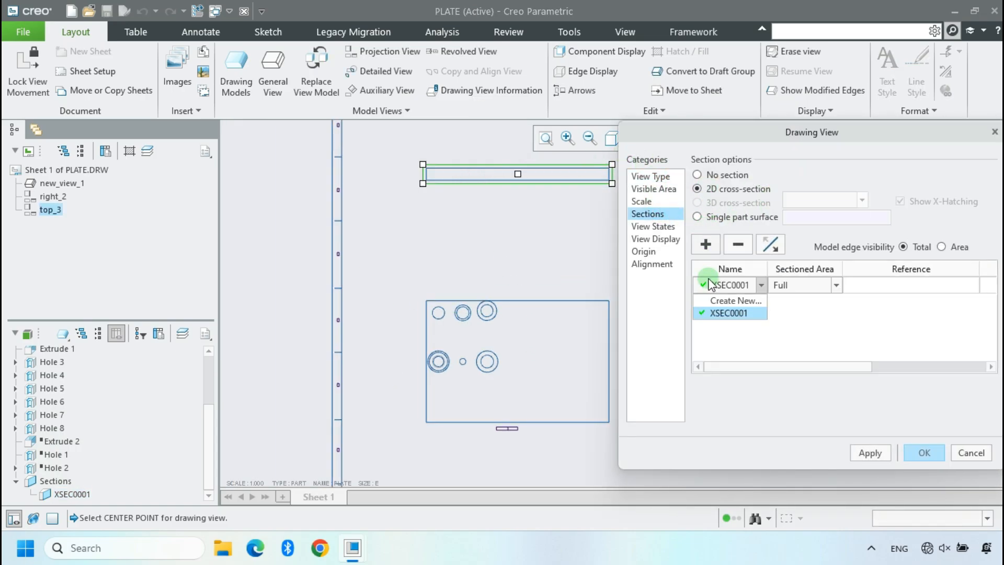
left_click(724, 312)
left_click(869, 453)
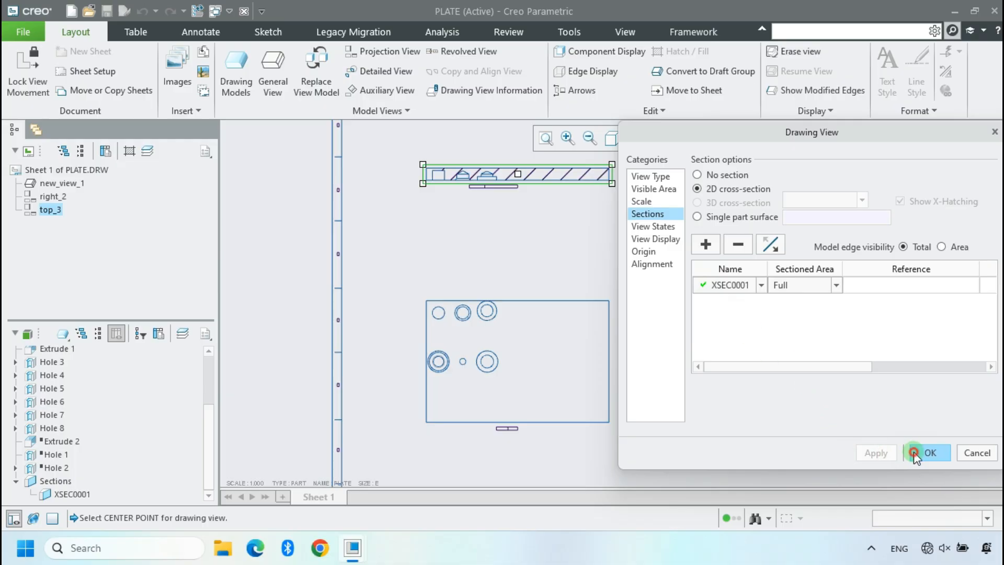
left_click(925, 453)
- Display the section arrows of XSEC0001 on the plate's general view
double_click(554, 170)
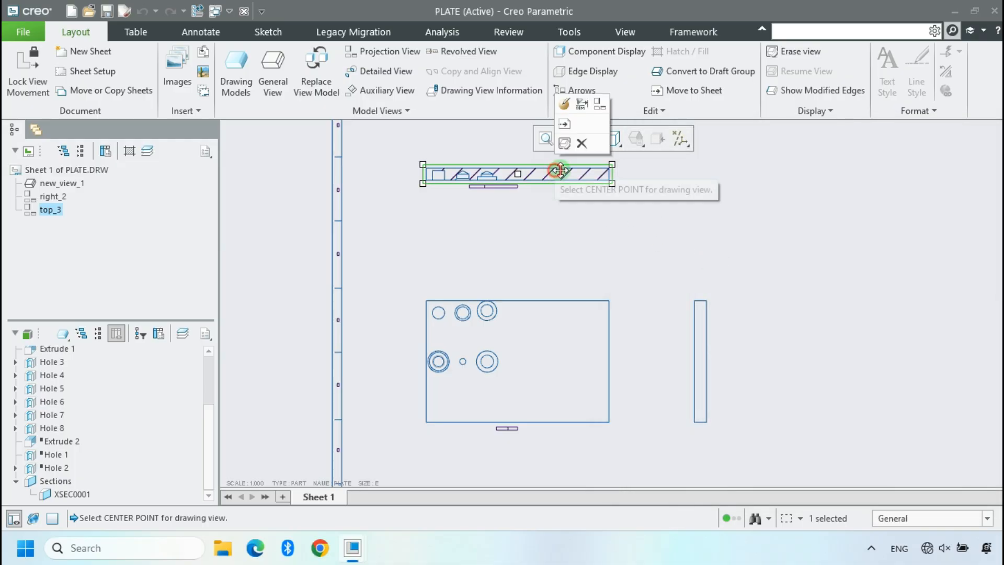
left_click(649, 214)
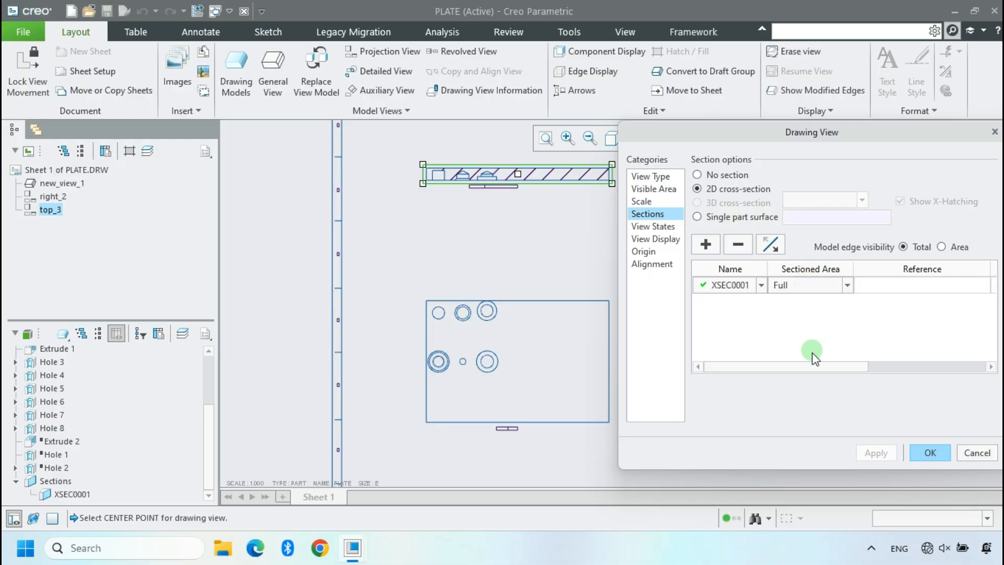
left_click_drag(811, 366, 923, 315)
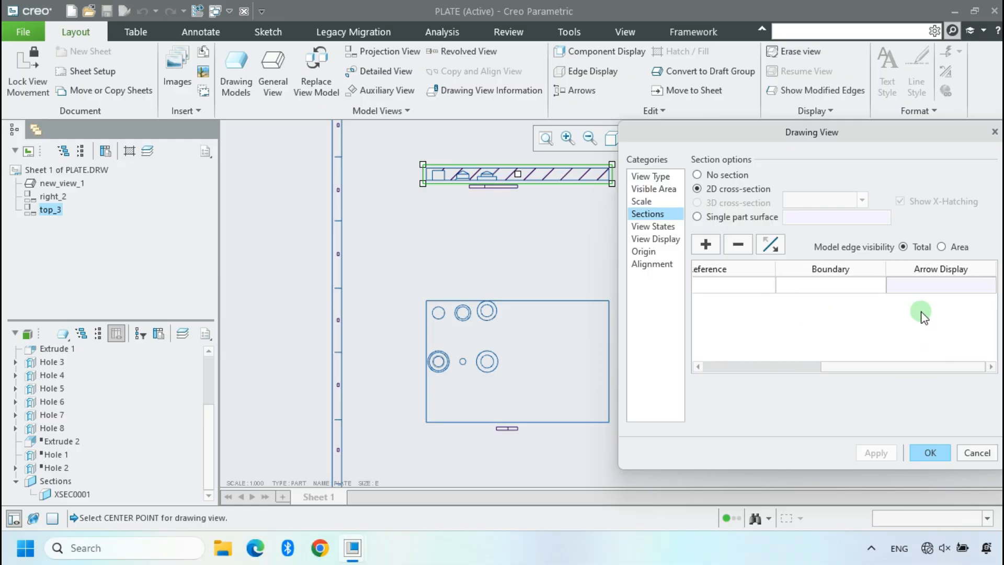
left_click(937, 285)
left_click(545, 317)
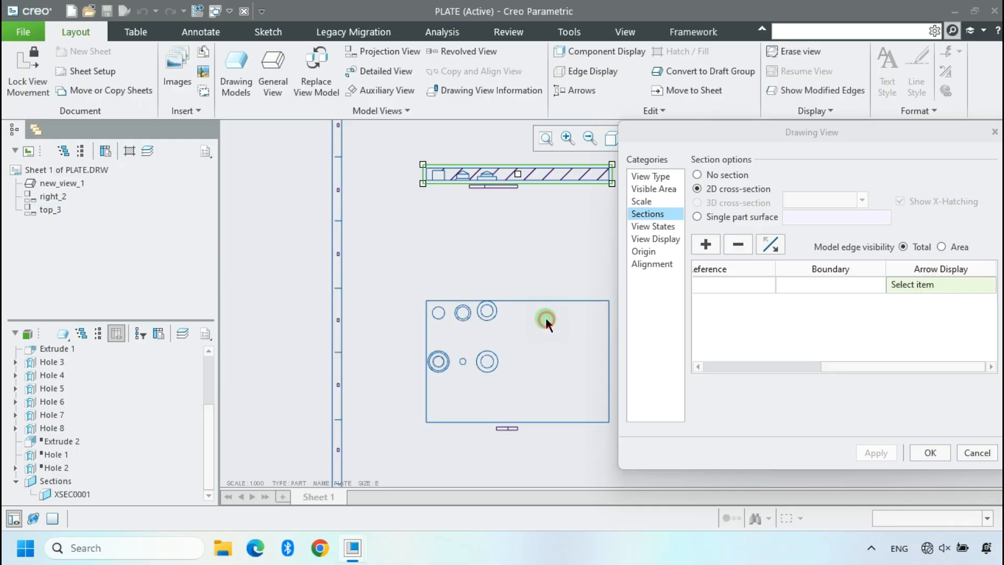
left_click(885, 453)
left_click(926, 453)
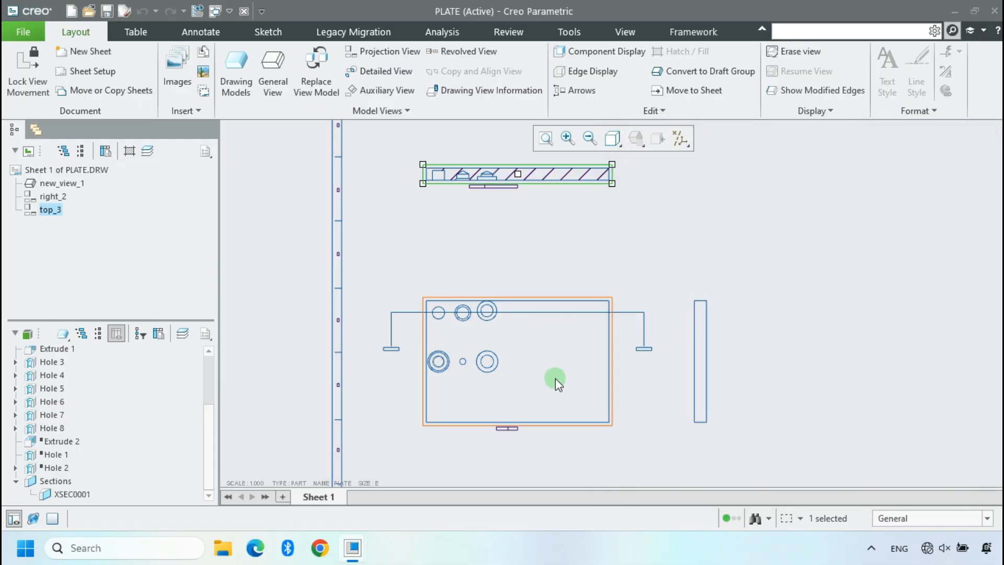
- Project another view below the plate's general view
scroll(560, 304, "up", 4)
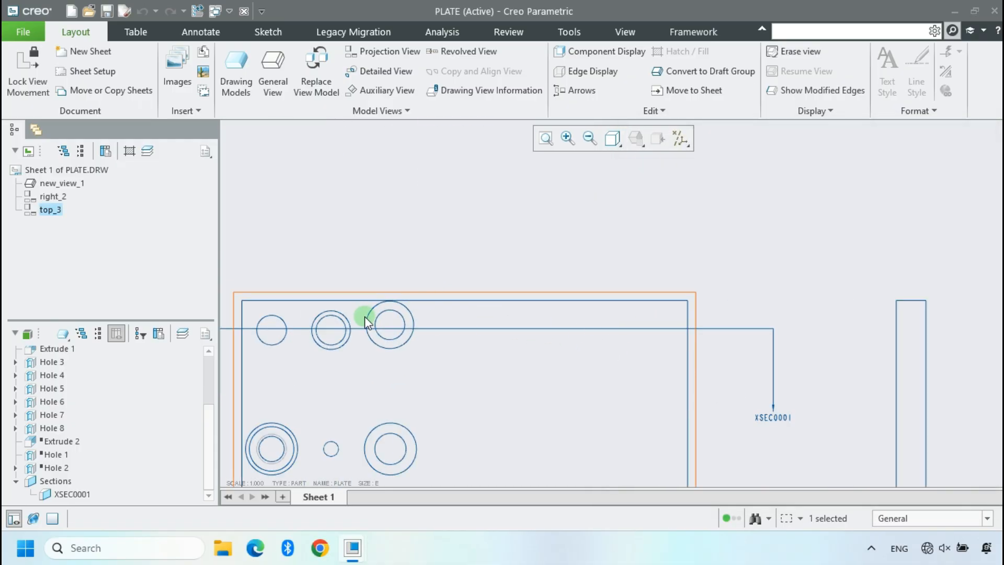
scroll(314, 329, "up", 2)
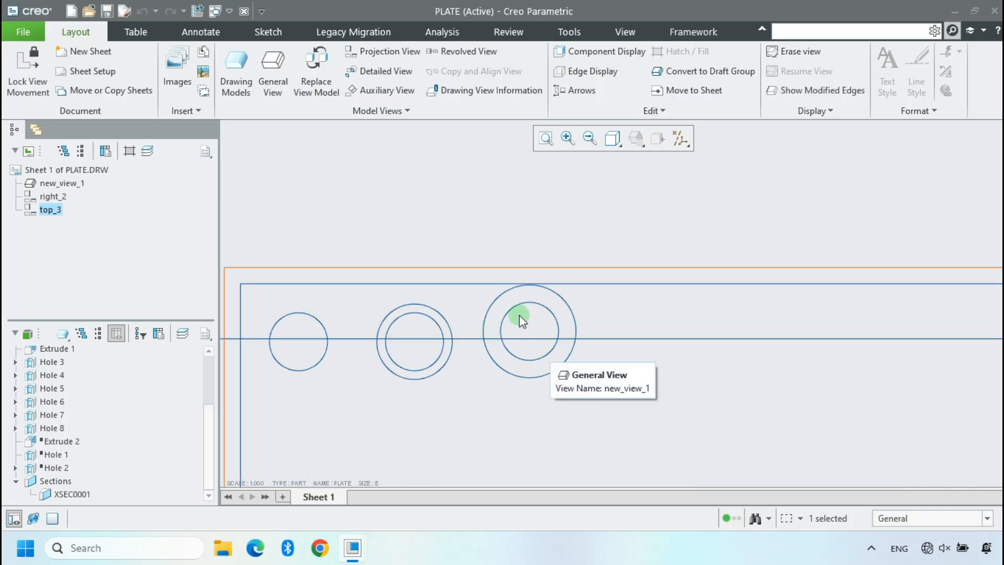
scroll(539, 329, "down", 2)
scroll(556, 208, "down", 4)
scroll(497, 155, "up", 3)
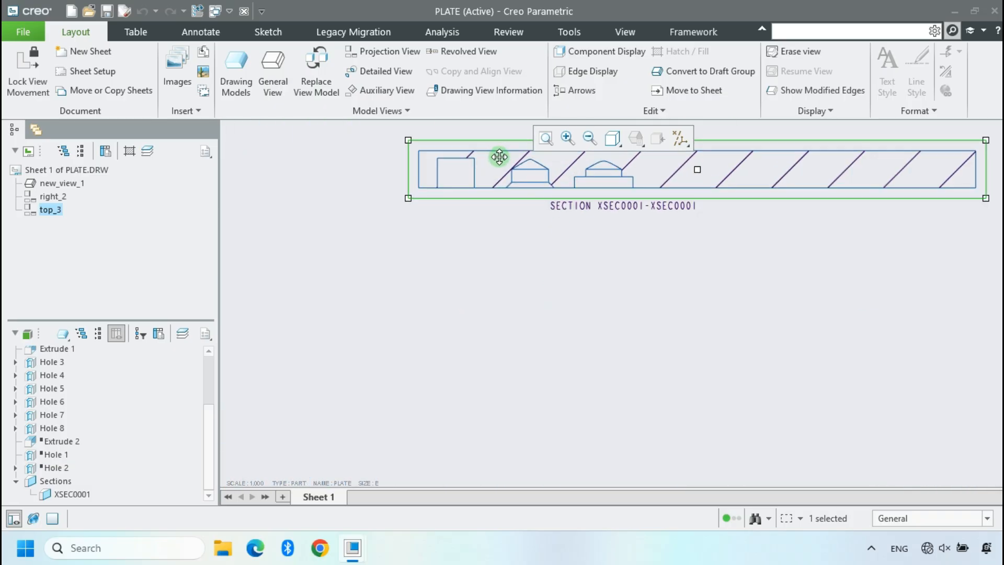
scroll(497, 209, "down", 6)
left_click(512, 297)
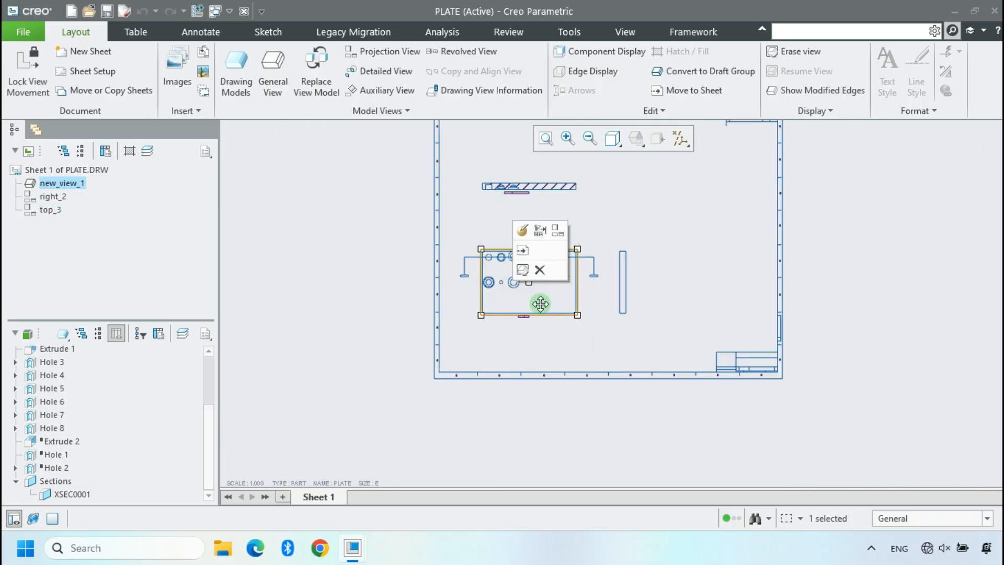
left_click(559, 233)
left_click(533, 352)
left_click(641, 351)
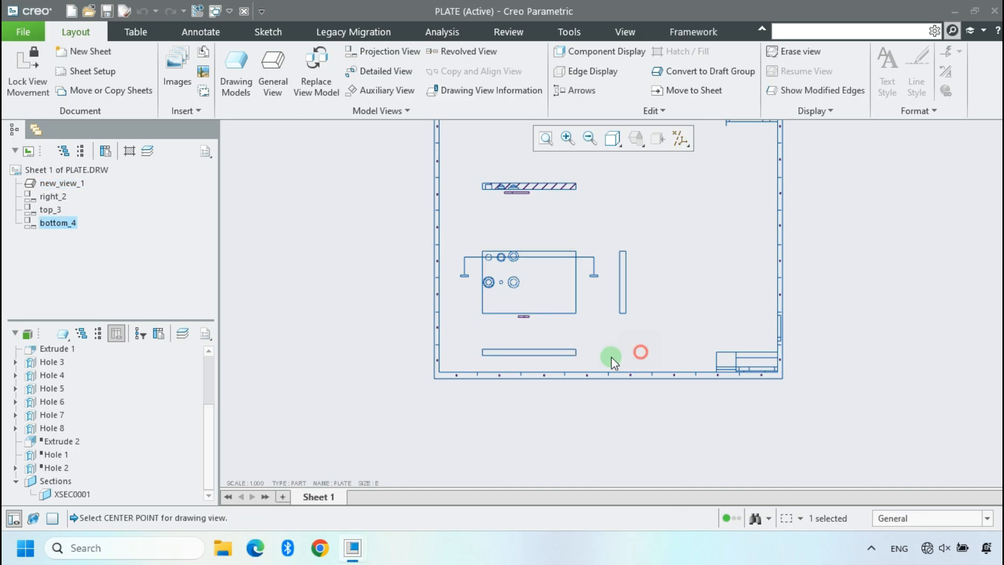
- Set the projected view below the general view to a 2D cross-section using XSEC0001
double_click(517, 348)
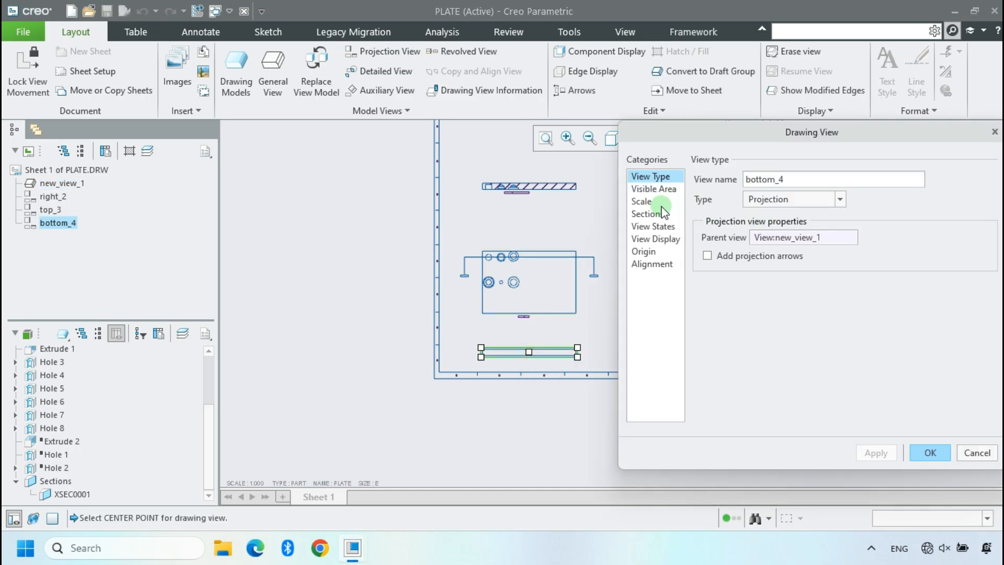
left_click(662, 211)
left_click(698, 189)
left_click(709, 246)
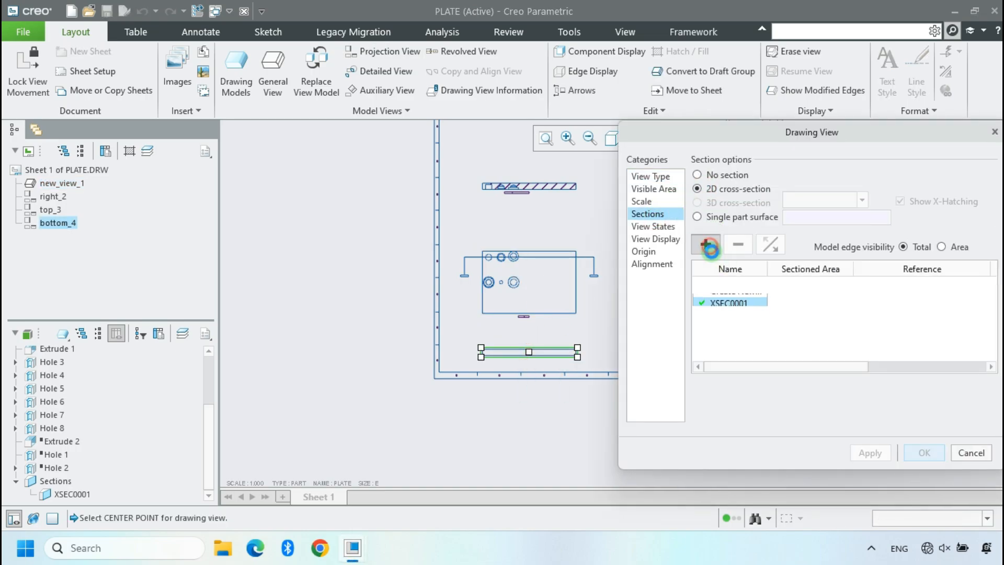
left_click(724, 313)
- Display the lower section view's arrows on the plate's general view and apply the section settings
left_click_drag(791, 367, 913, 366)
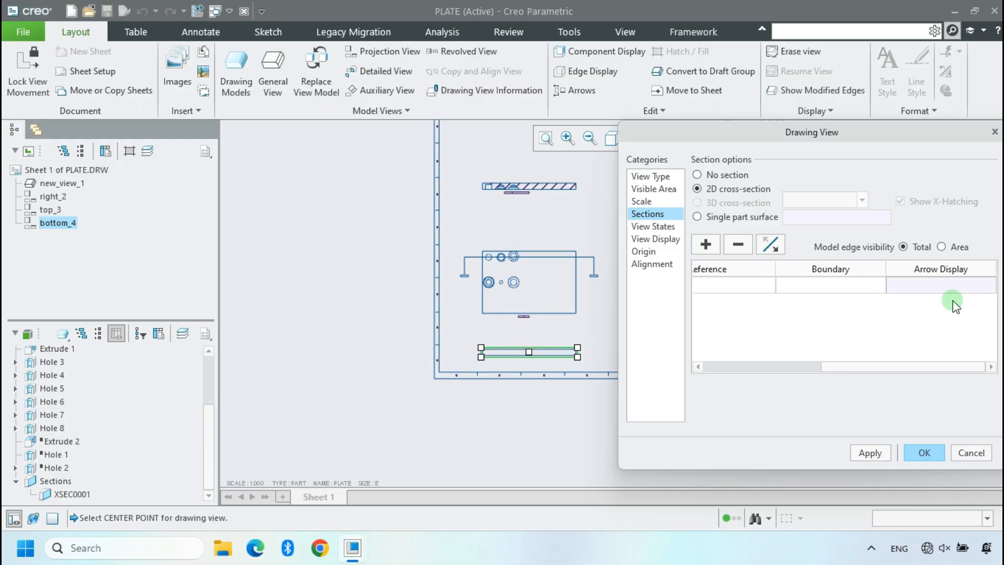
left_click(951, 286)
left_click(541, 290)
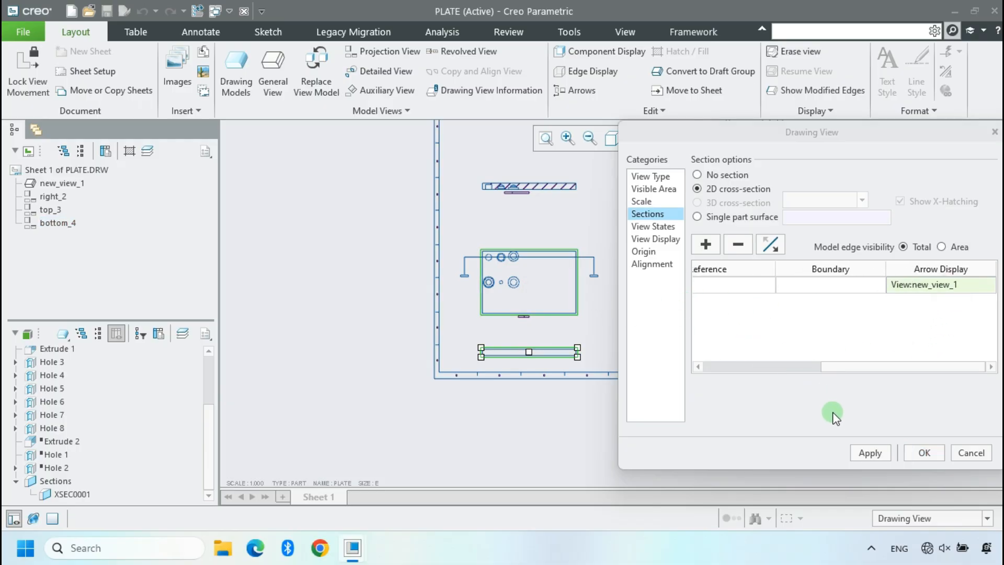
left_click(871, 453)
left_click(925, 451)
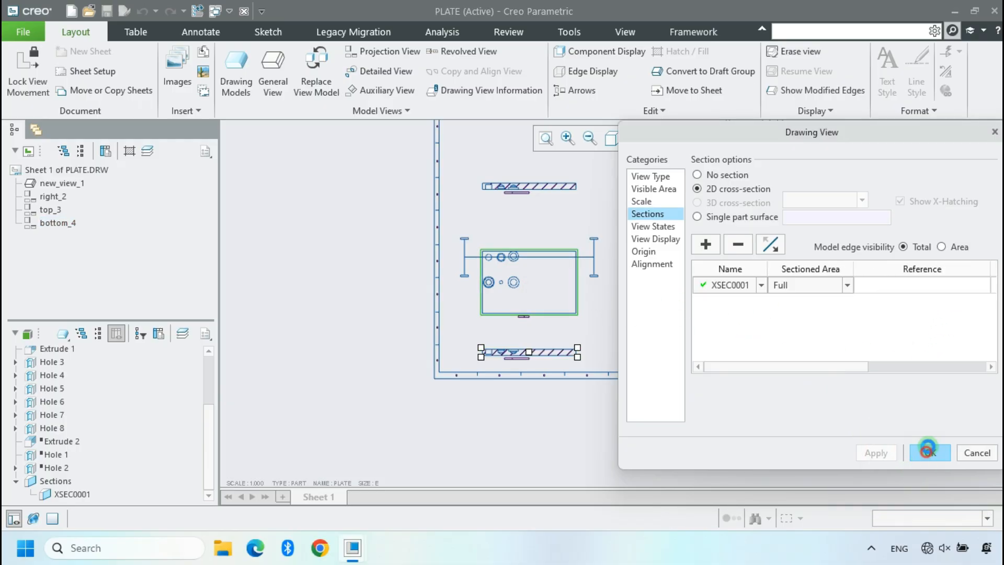
- Delete the section view above the general view and move the general view higher on the sheet
left_click(554, 187)
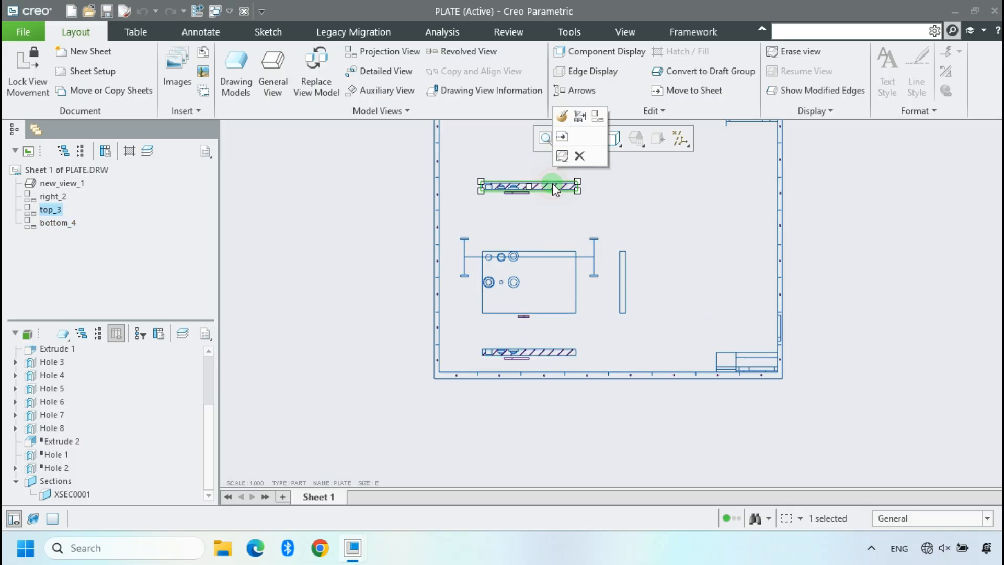
key("Delete")
left_click(566, 267)
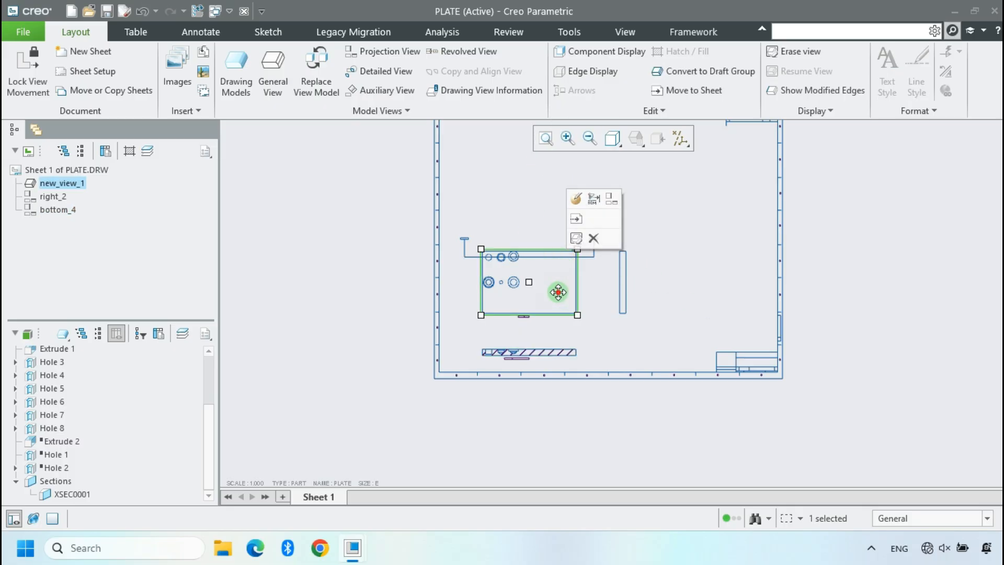
left_click_drag(558, 291, 565, 221)
left_click(666, 211)
- Move the side view farther right and bring the section view up closer to the general view
left_click(622, 210)
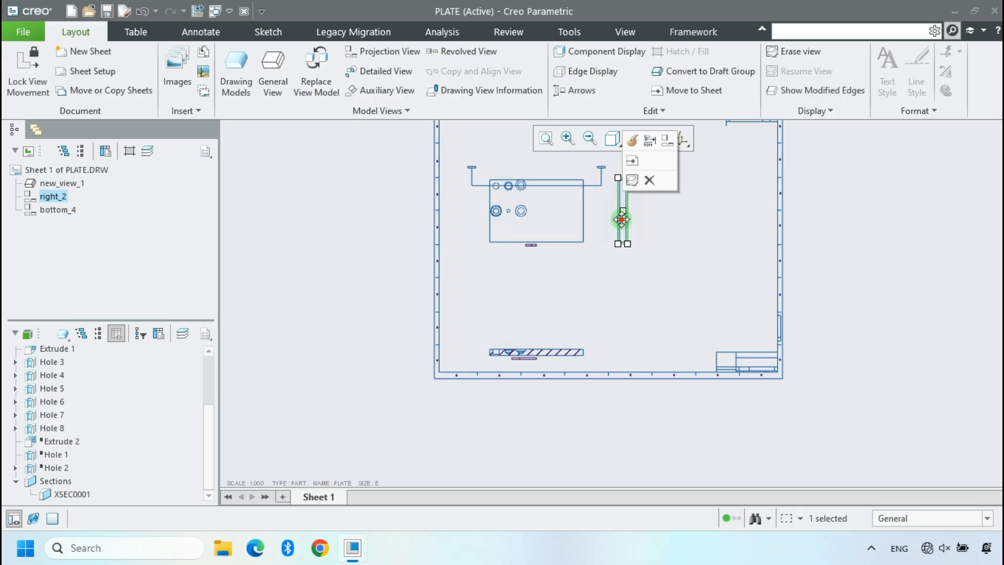
left_click_drag(622, 209, 666, 209)
left_click(637, 290)
left_click(558, 352)
left_click_drag(558, 351, 558, 283)
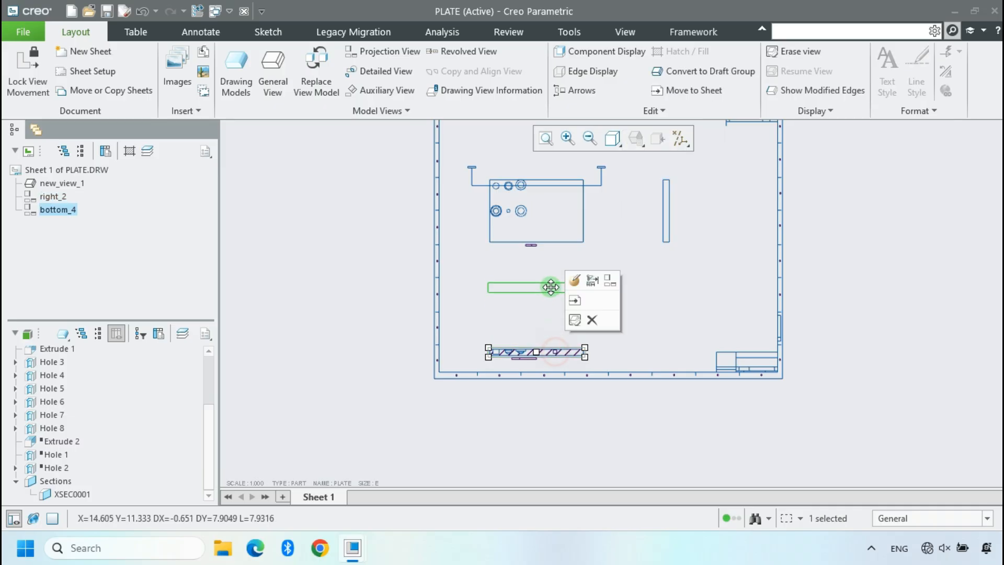
left_click(868, 324)
left_click(547, 137)
left_click(773, 310)
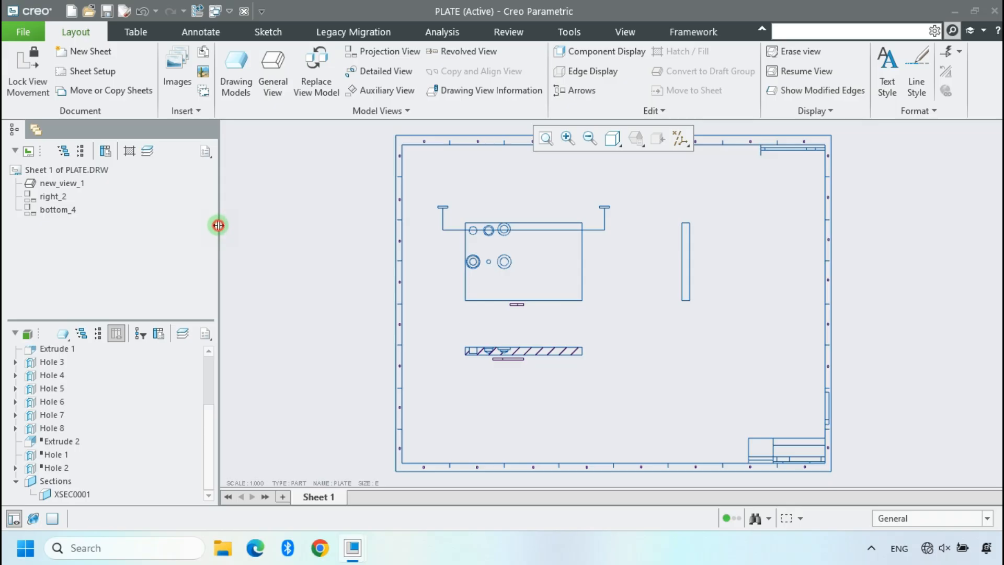
- Narrow the model tree area and set the general view's custom scale to 3
left_click_drag(221, 226, 131, 214)
left_click(518, 173)
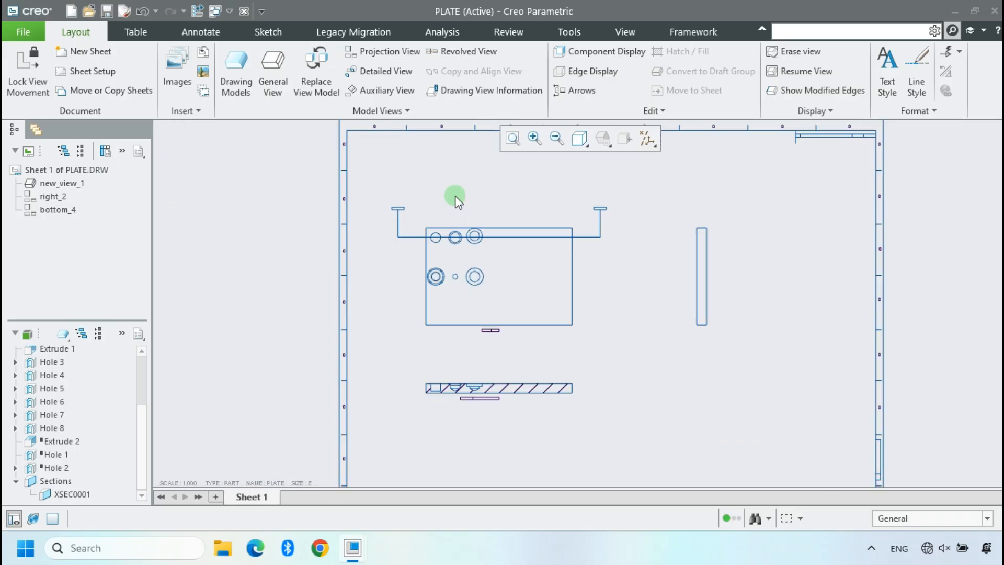
double_click(494, 281)
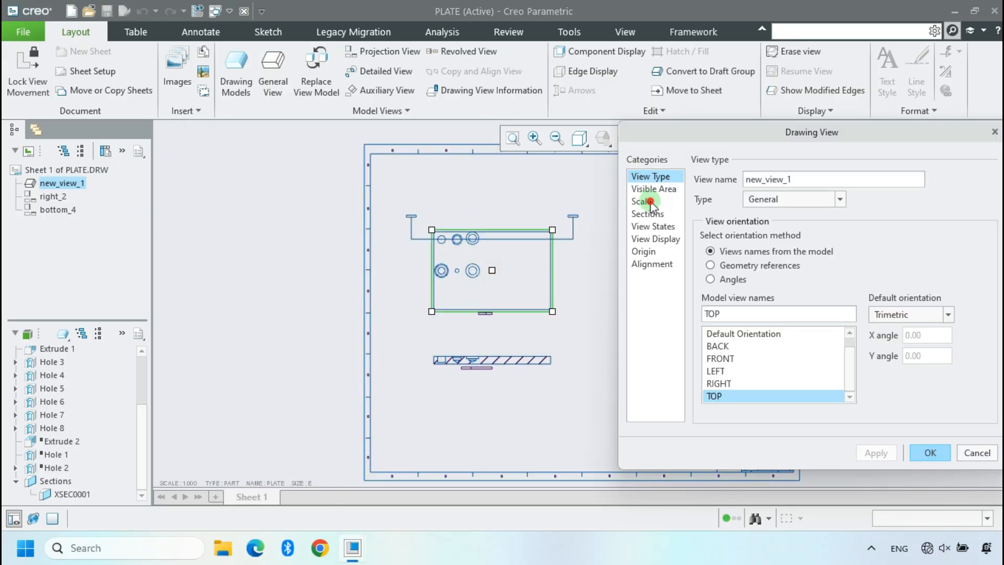
left_click(650, 202)
left_click(782, 194)
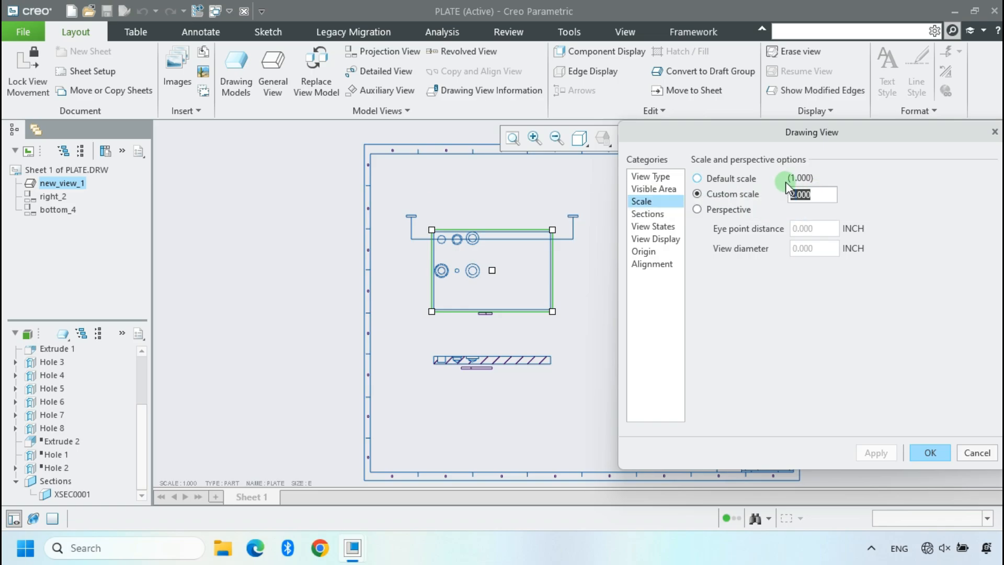
type("3")
key("Return")
left_click(870, 453)
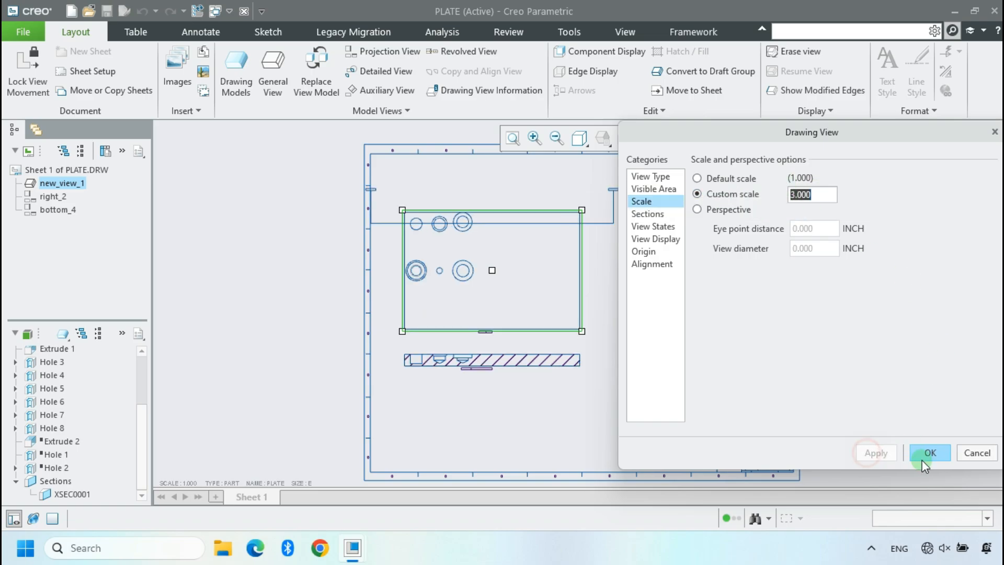
left_click(924, 453)
- Space out the enlarged views by shifting the general and side views right and the section view lower
left_click_drag(532, 275, 558, 279)
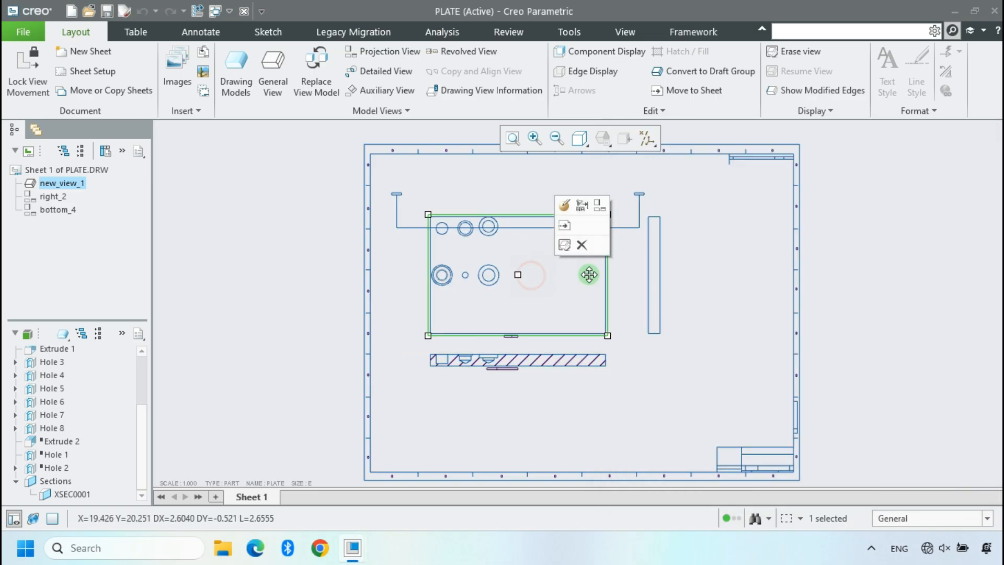
left_click(654, 269)
left_click_drag(653, 304, 679, 315)
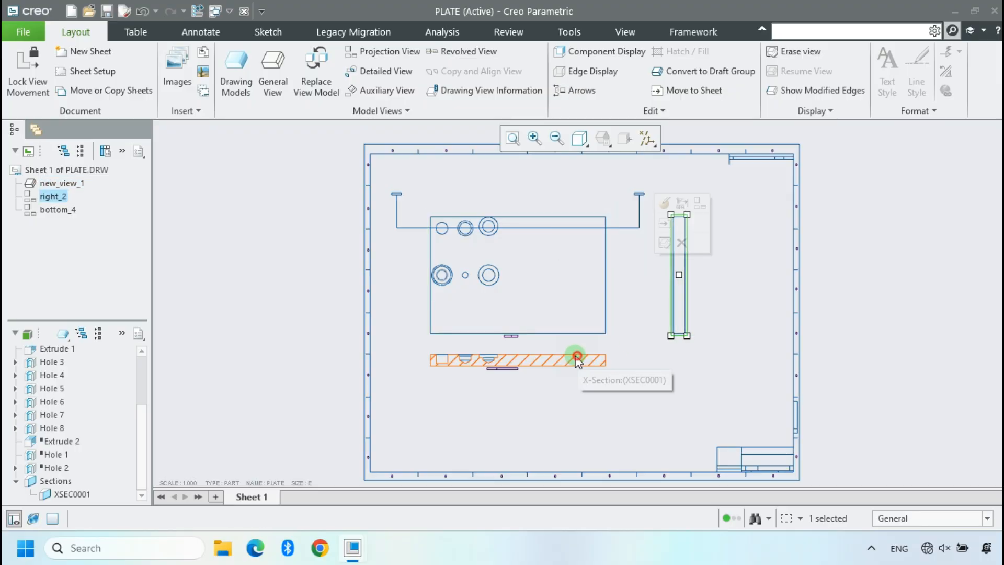
left_click(556, 360)
left_click(607, 365)
left_click_drag(594, 366, 595, 417)
left_click(762, 419)
- Examine the two rows of holes in the general view and the hole profiles in the XSEC0001 section view
left_click(466, 280)
left_click(480, 209)
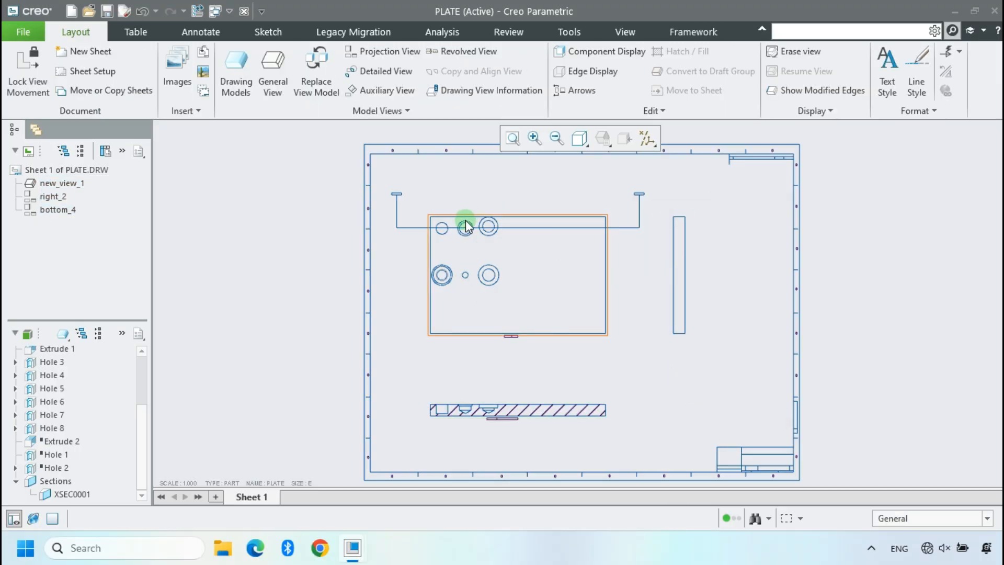
scroll(464, 222, "up", 1)
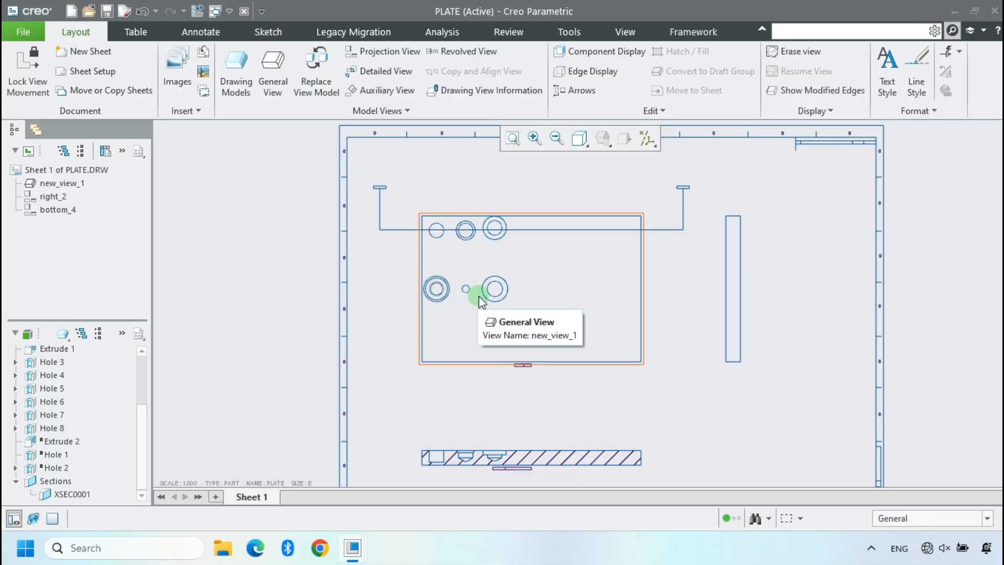
left_click(453, 252)
scroll(443, 443, "down", 5)
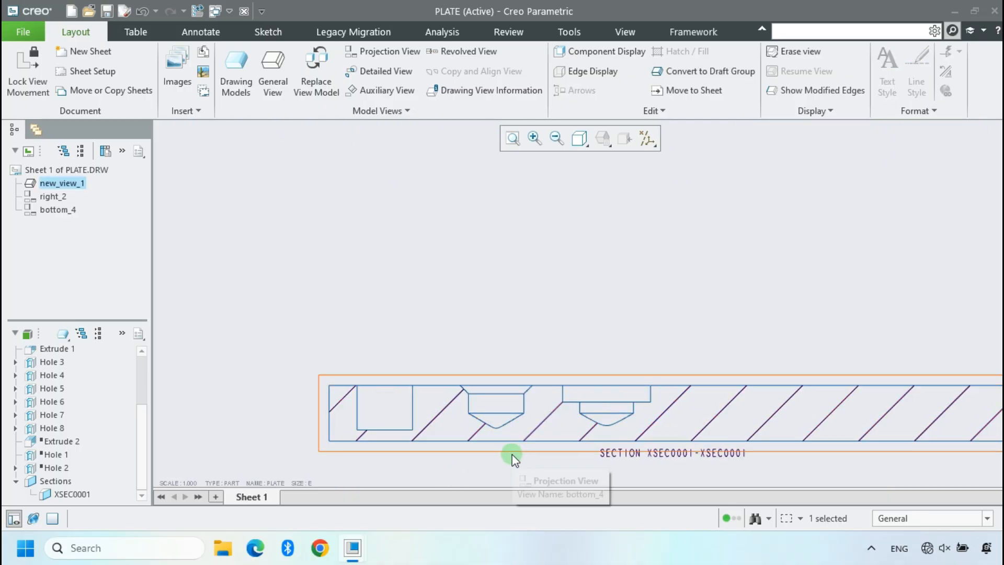
left_click(507, 406)
left_click(654, 357)
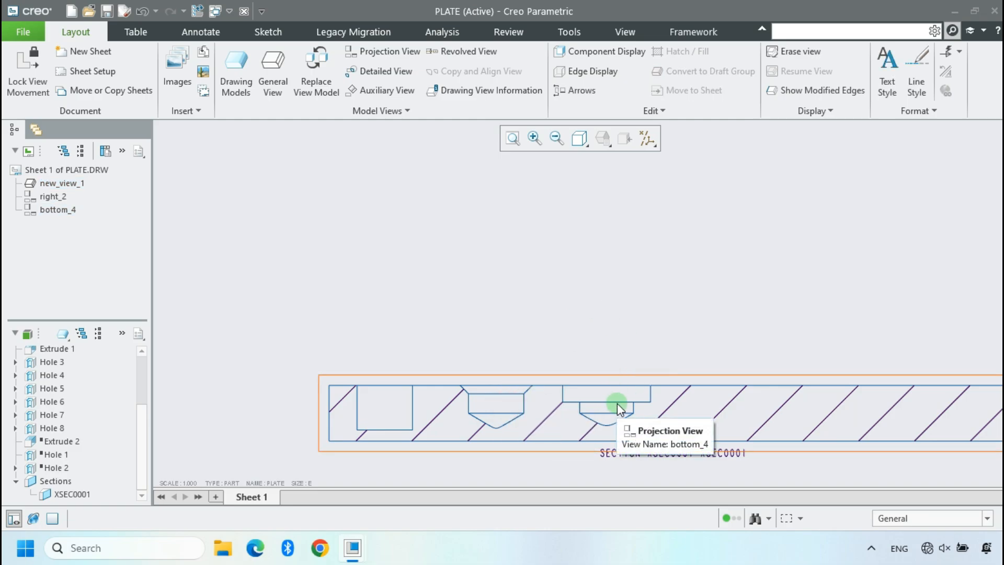
scroll(617, 404, "down", 4)
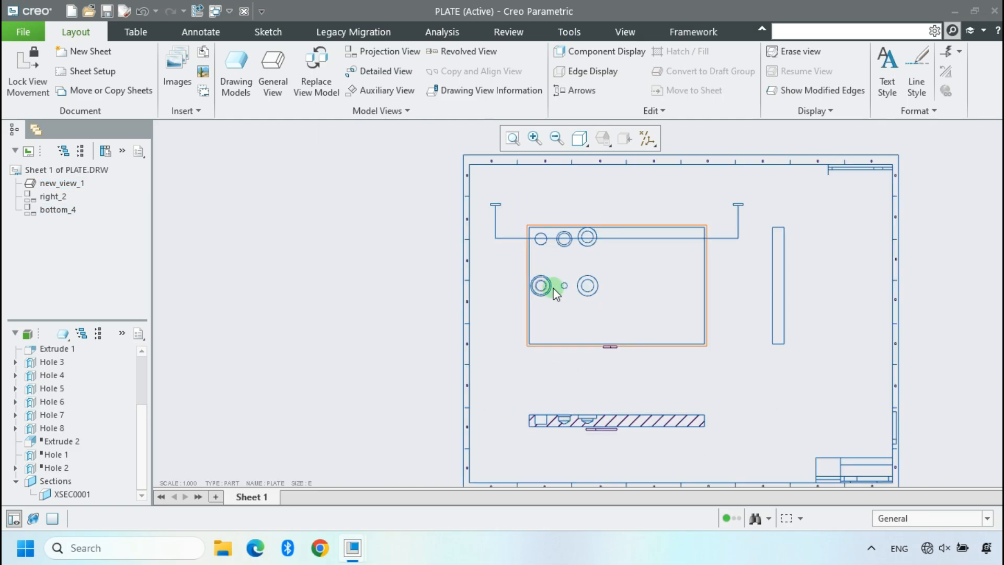
scroll(523, 286, "up", 5)
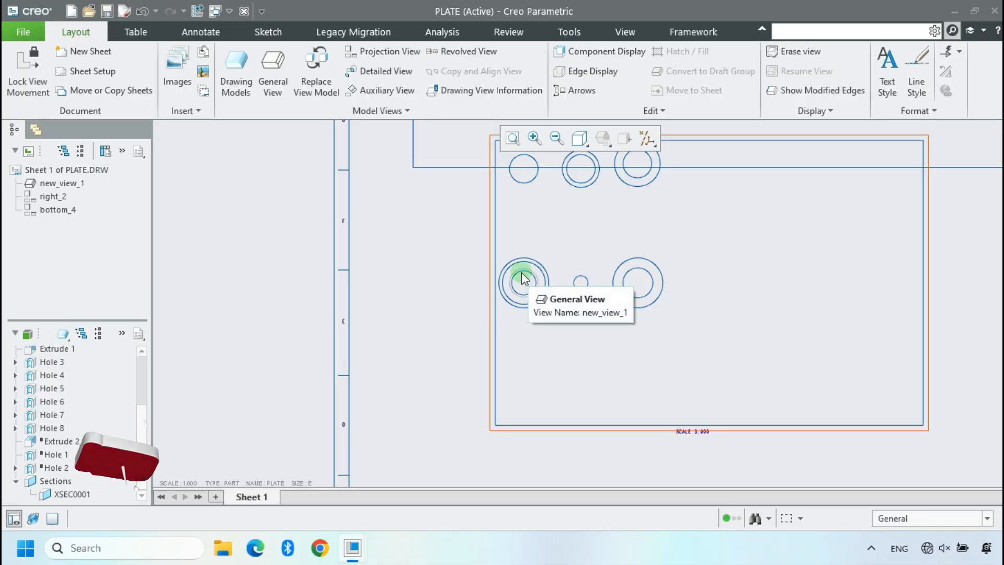
scroll(58, 357, "up", 2)
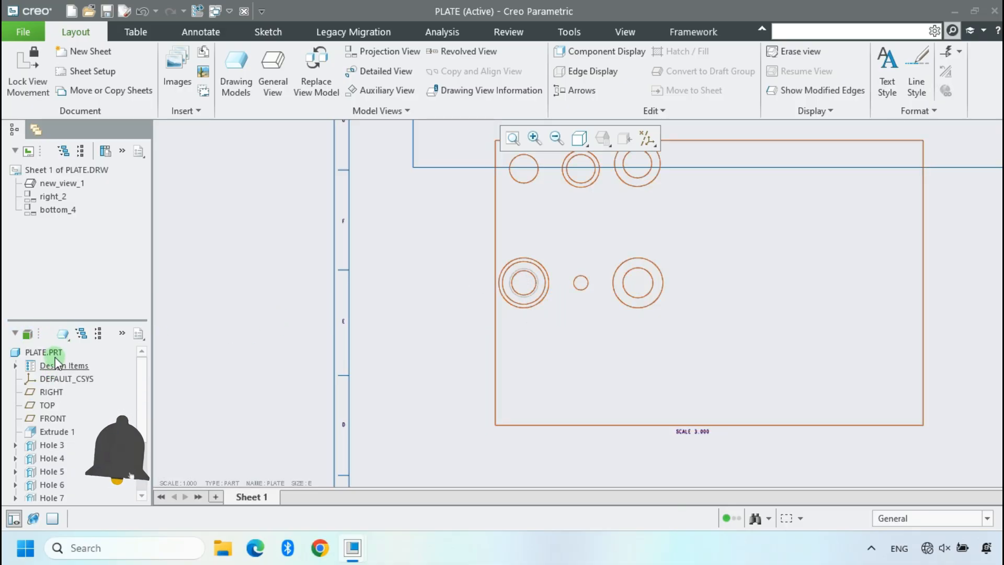
- Open the PLATE.PRT part from the drawing's model tree
left_click(53, 353)
right_click(56, 354)
left_click(73, 362)
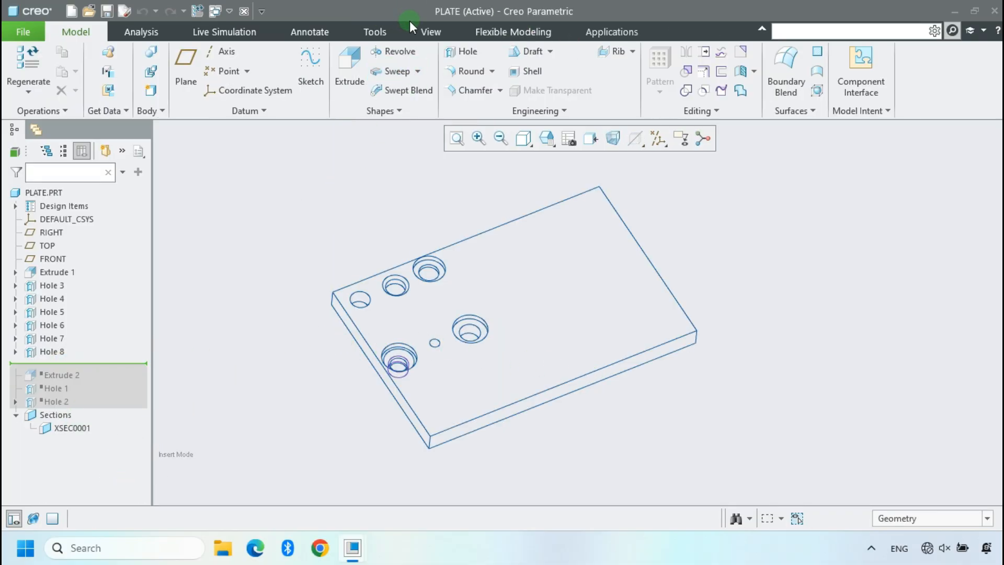
- Display the datum planes and create a planar section through the plate at the FRONT datum plane with zero offset
left_click(430, 31)
left_click(515, 62)
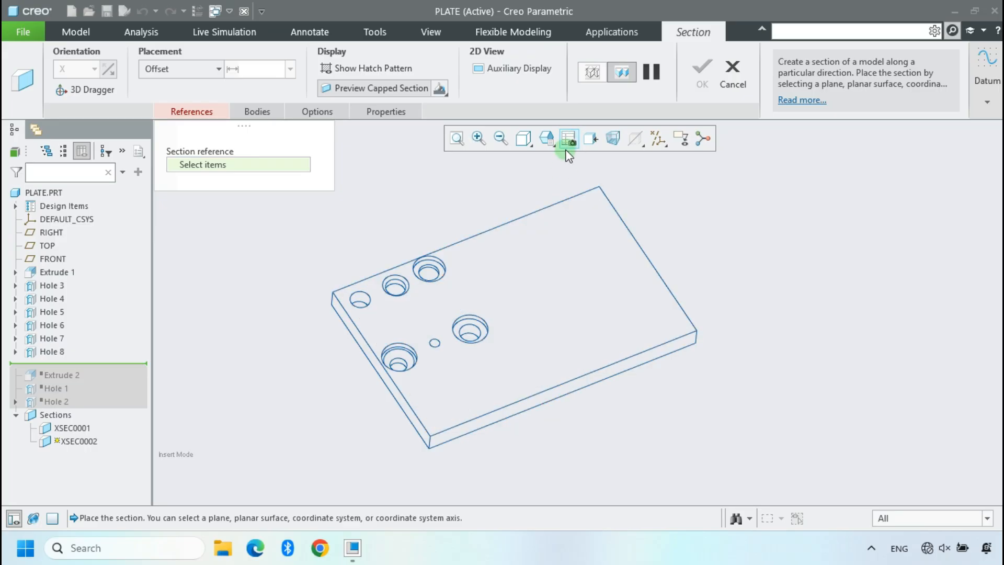
left_click(641, 146)
left_click(656, 222)
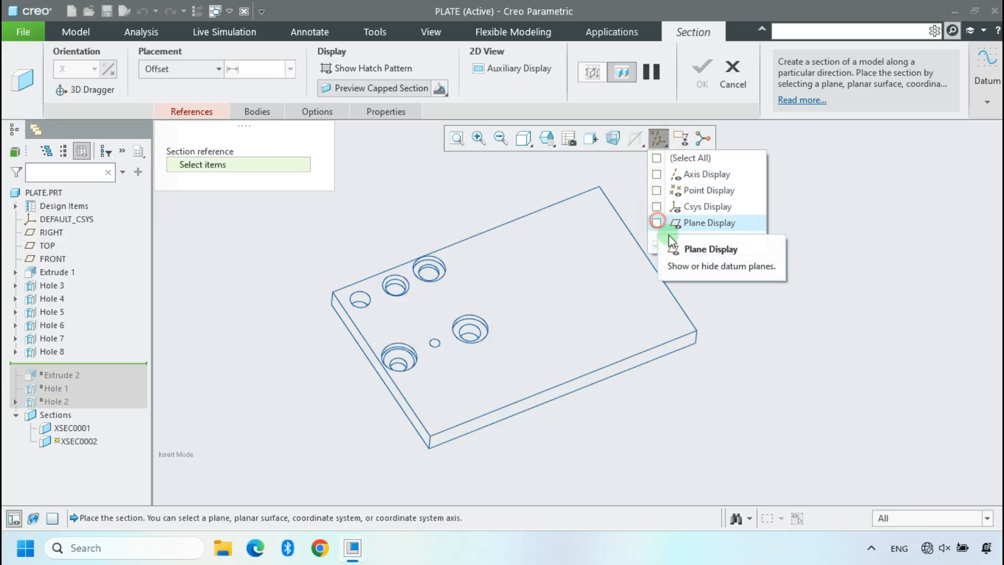
left_click(469, 239)
left_click(568, 293)
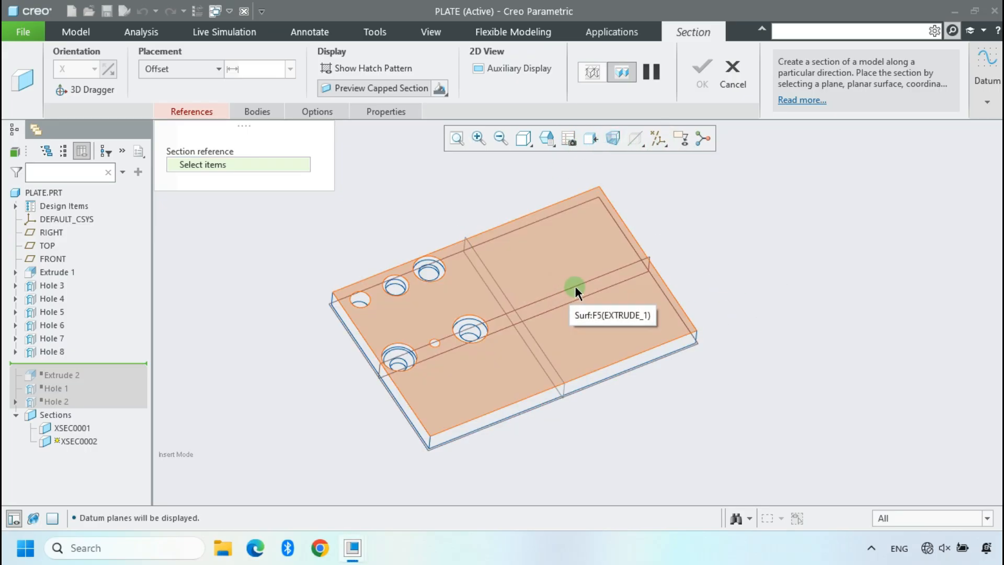
left_click(624, 266)
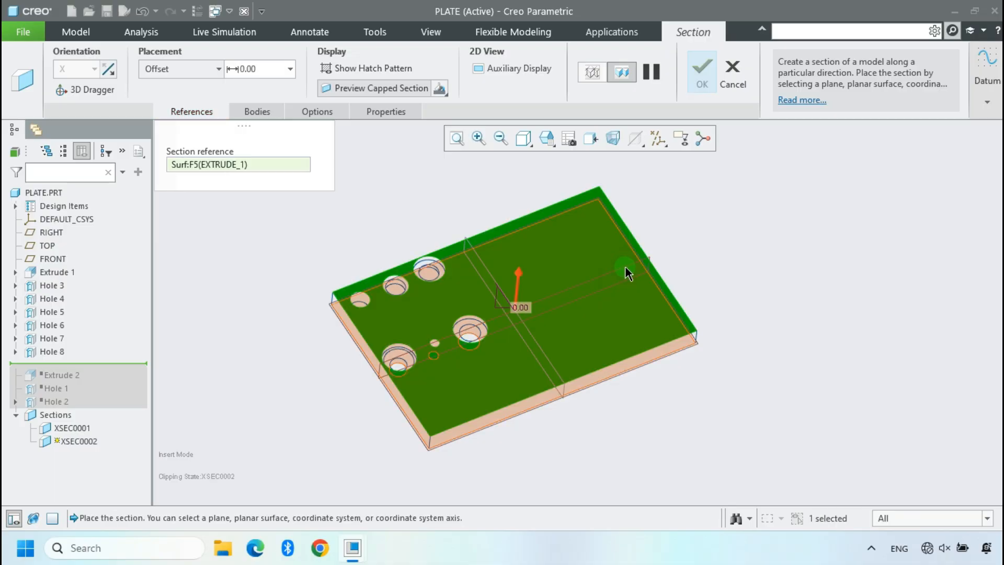
left_click(652, 260)
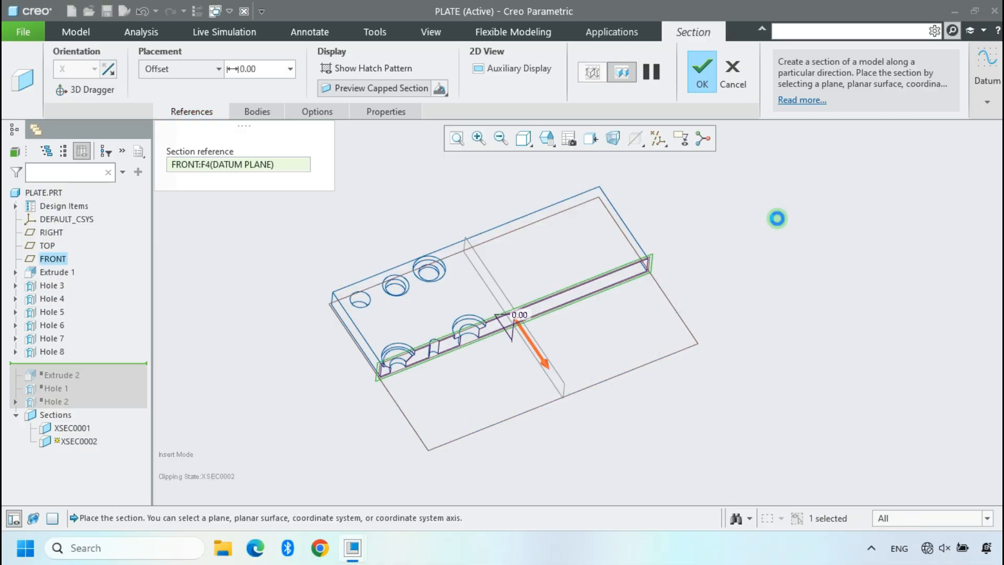
middle_click(773, 217)
- Deactivate the XSEC0002 section in the plate part and switch back to the PLATE.DRW drawing
left_click(71, 445)
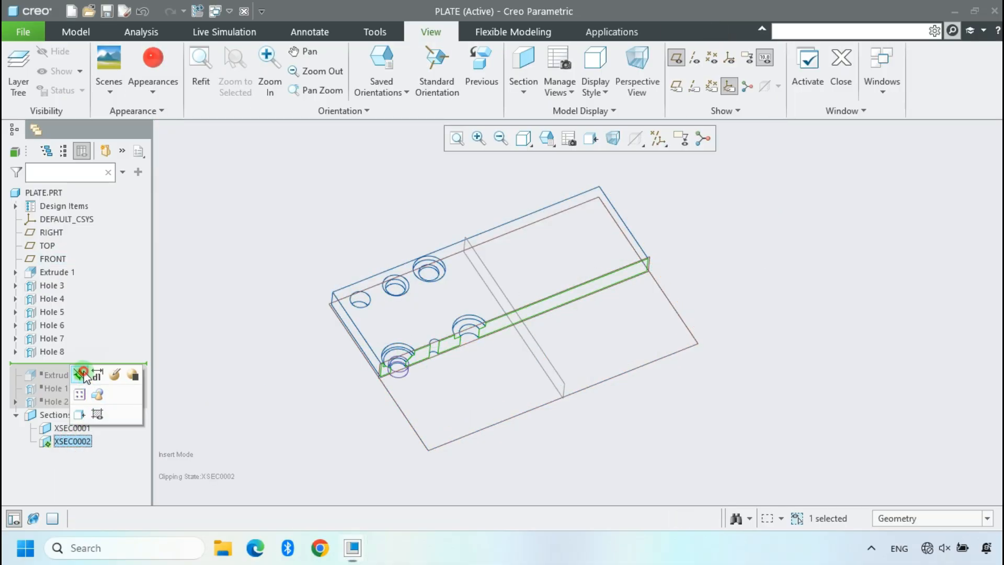
left_click(84, 375)
left_click(381, 255)
left_click(215, 13)
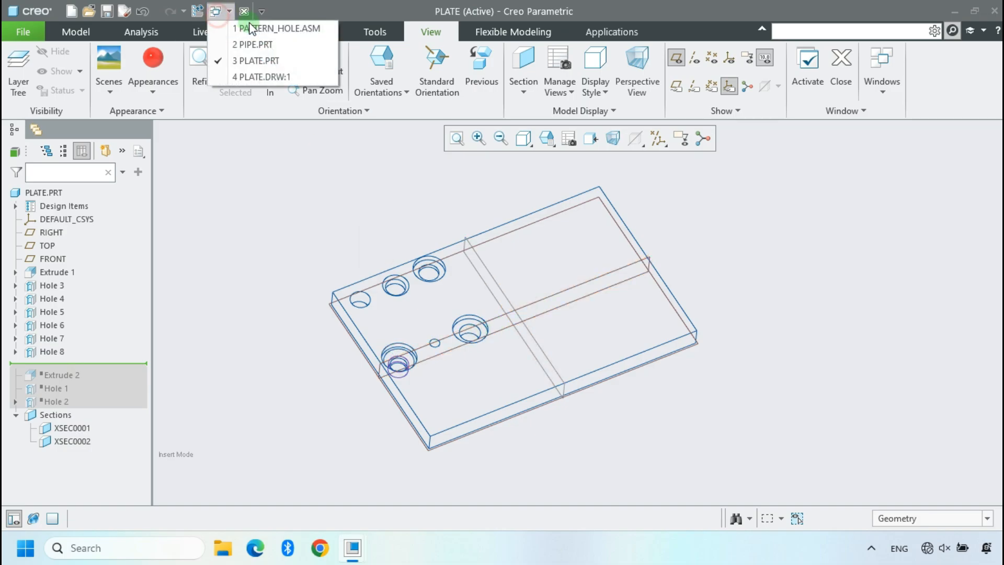
left_click(254, 76)
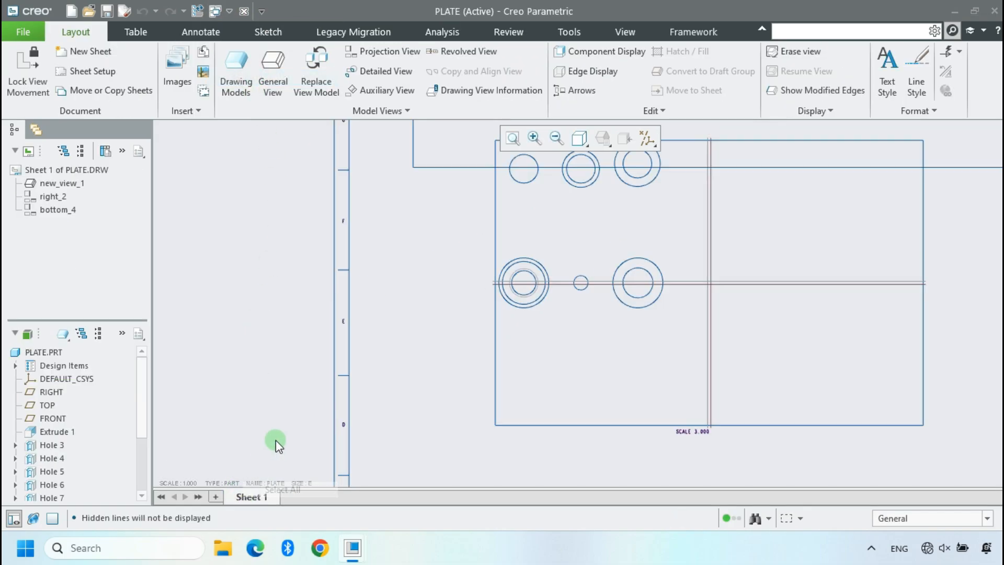
- Add a projection view of the general view, placed between it and the XSEC0001 section view
right_click(251, 495)
left_click(284, 428)
left_click(518, 283)
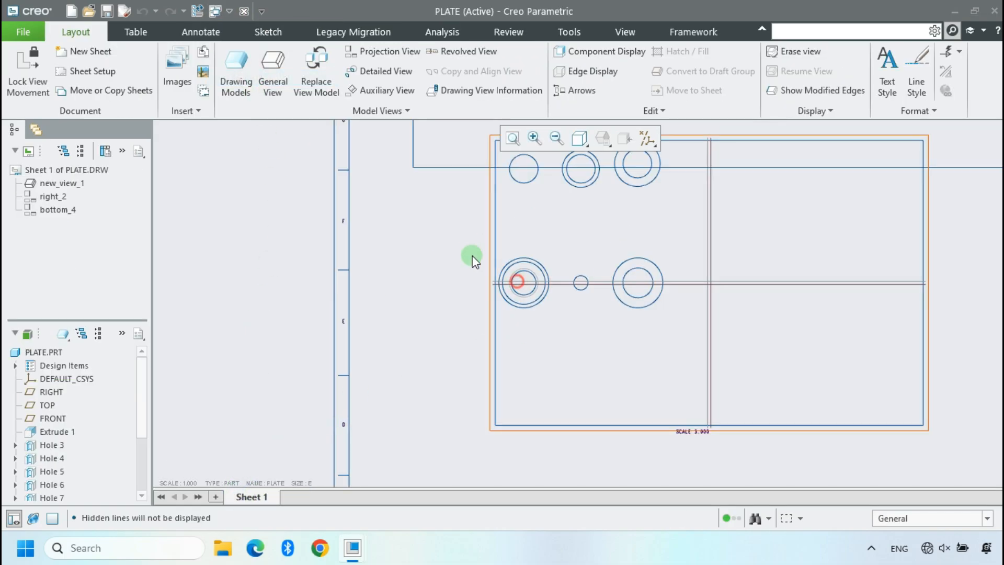
scroll(450, 258, "up", 6)
scroll(497, 240, "down", 1)
left_click(520, 304)
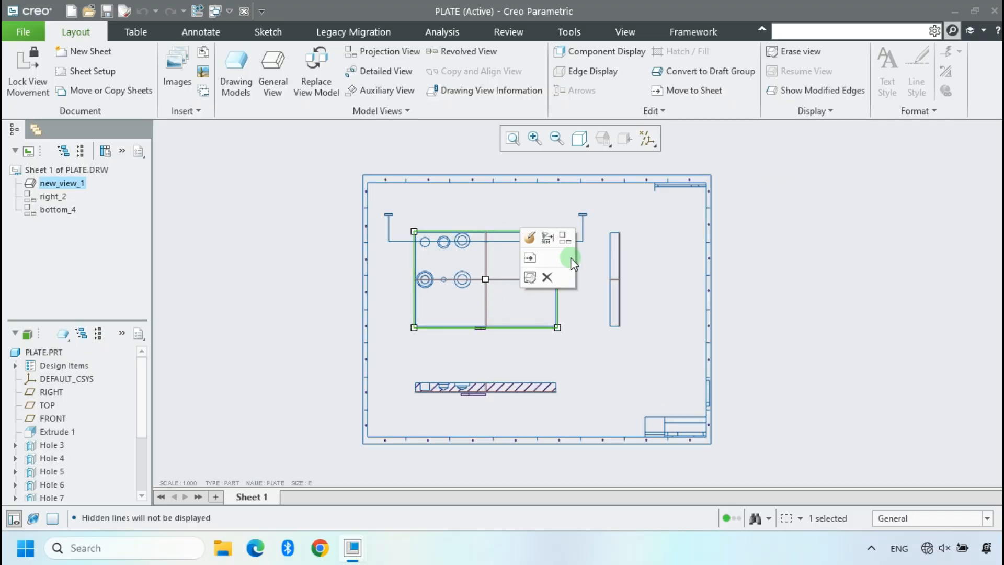
left_click(572, 243)
left_click(505, 358)
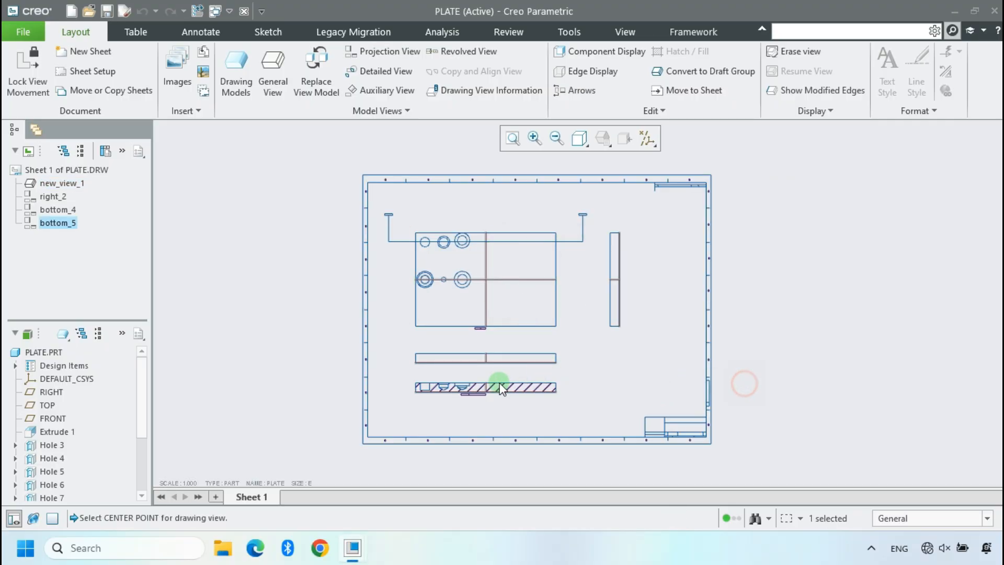
- Turn the new bottom_5 projection into a full 2D cross-section using XSEC0002, with its section arrows on the general view
scroll(467, 304, "down", 2)
double_click(478, 388)
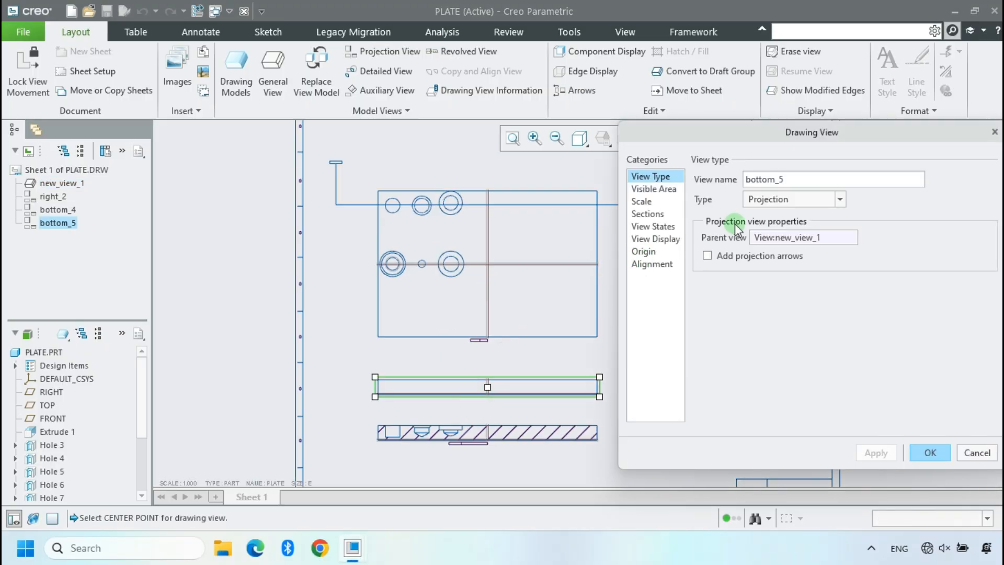
left_click(648, 214)
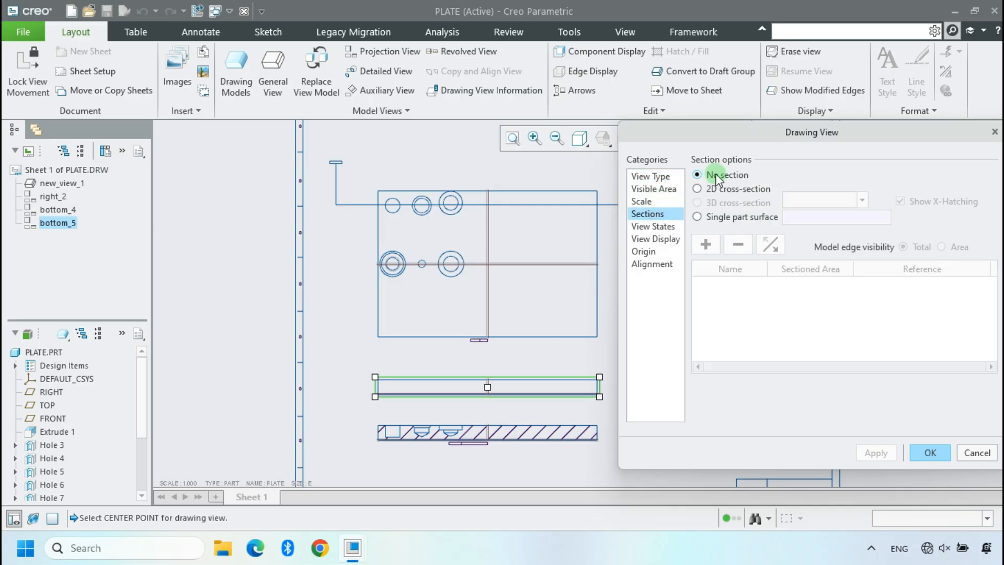
left_click(720, 189)
left_click(714, 252)
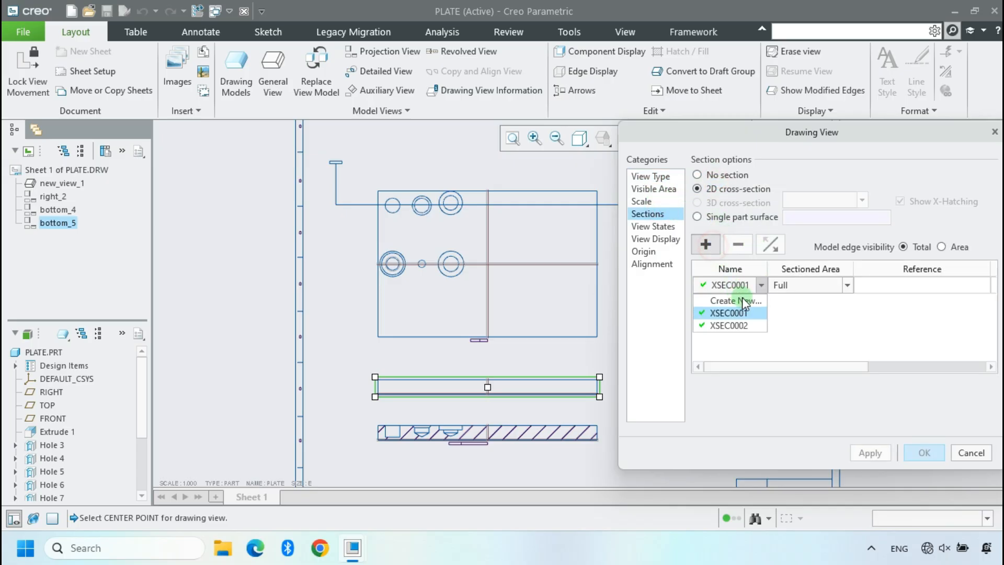
left_click(743, 311)
left_click_drag(787, 365, 959, 353)
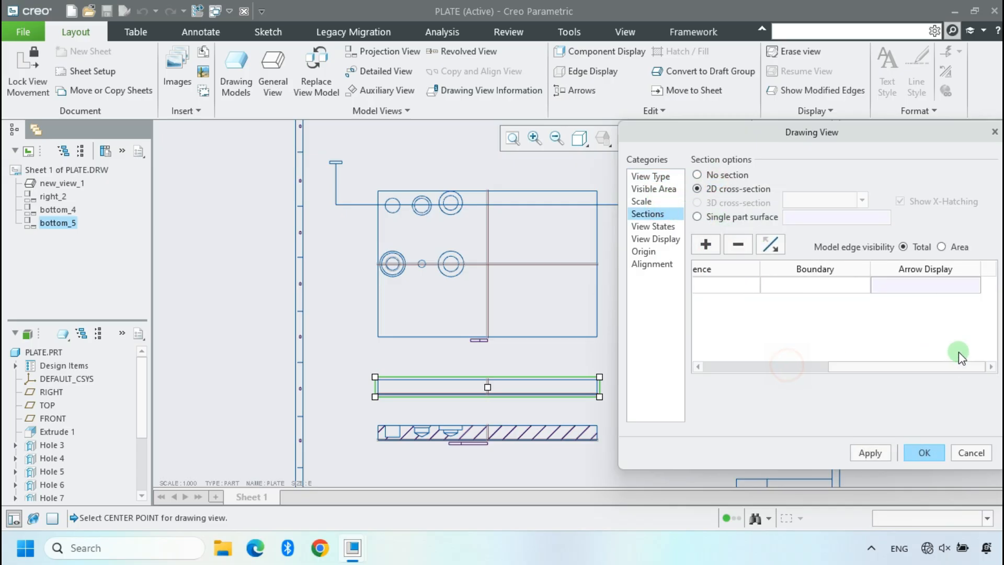
left_click(936, 285)
left_click(445, 289)
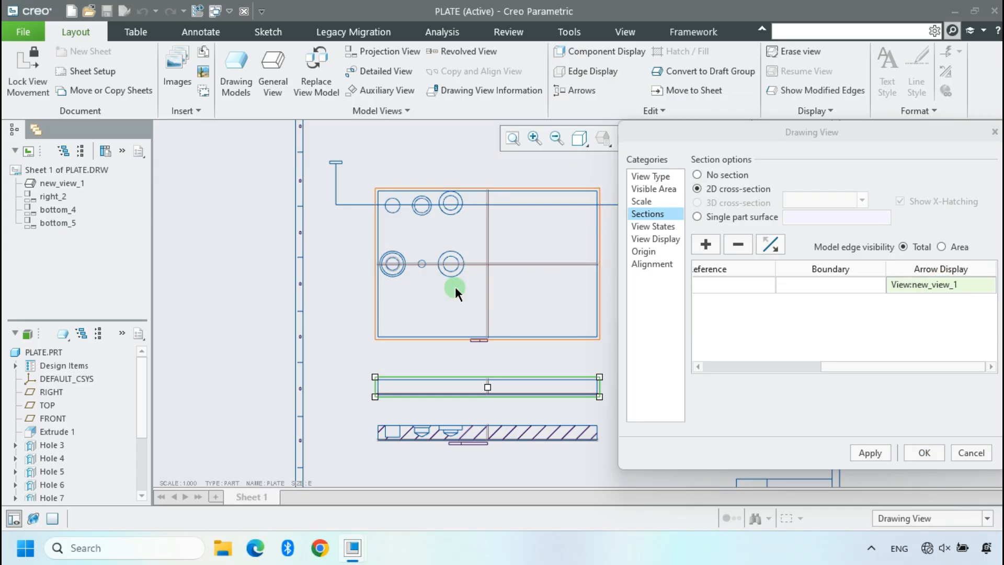
left_click(920, 458)
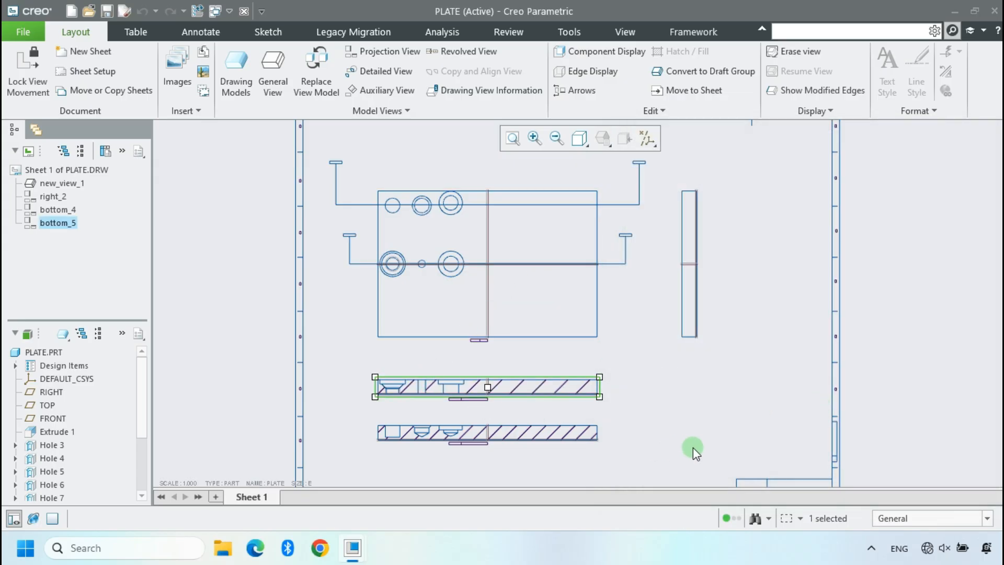
left_click(693, 447)
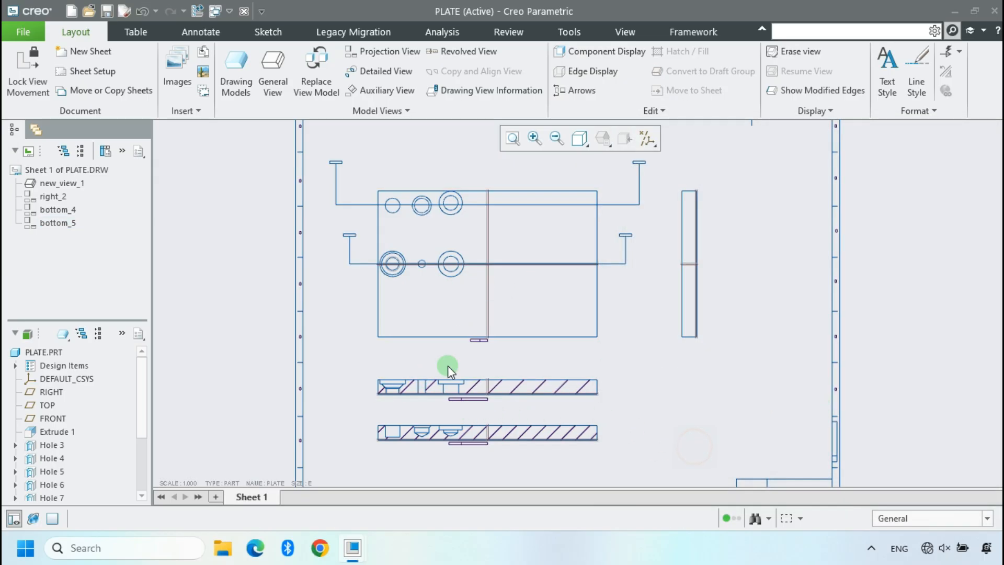
- Refit the sheet and hide all datum display in the drawing
left_click(513, 139)
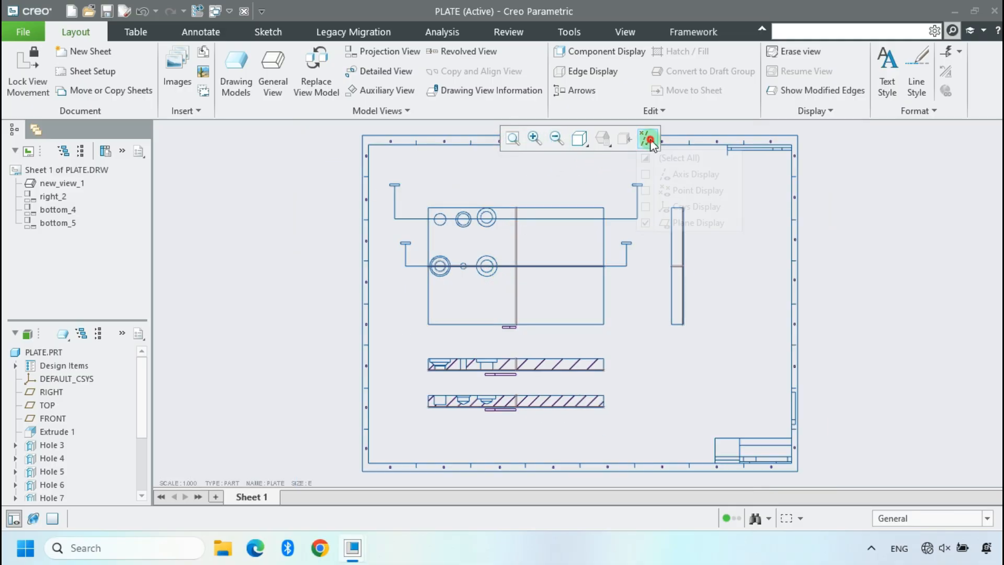
left_click(646, 158)
left_click(677, 387)
- Reduce the hatch spacing of the XSEC0002 section view in two halvings, down to 57.080
scroll(486, 376, "up", 2)
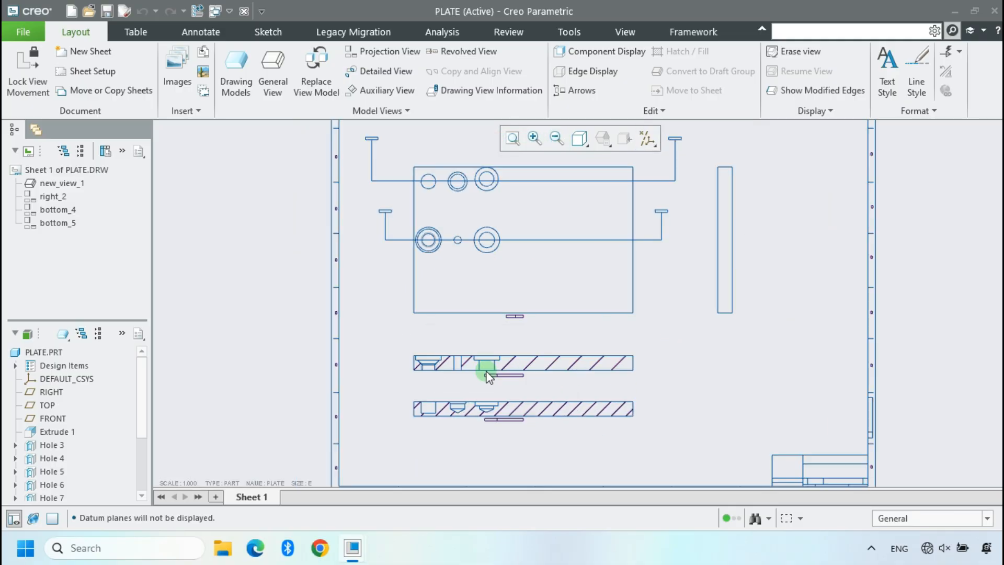
scroll(486, 376, "up", 2)
double_click(588, 348)
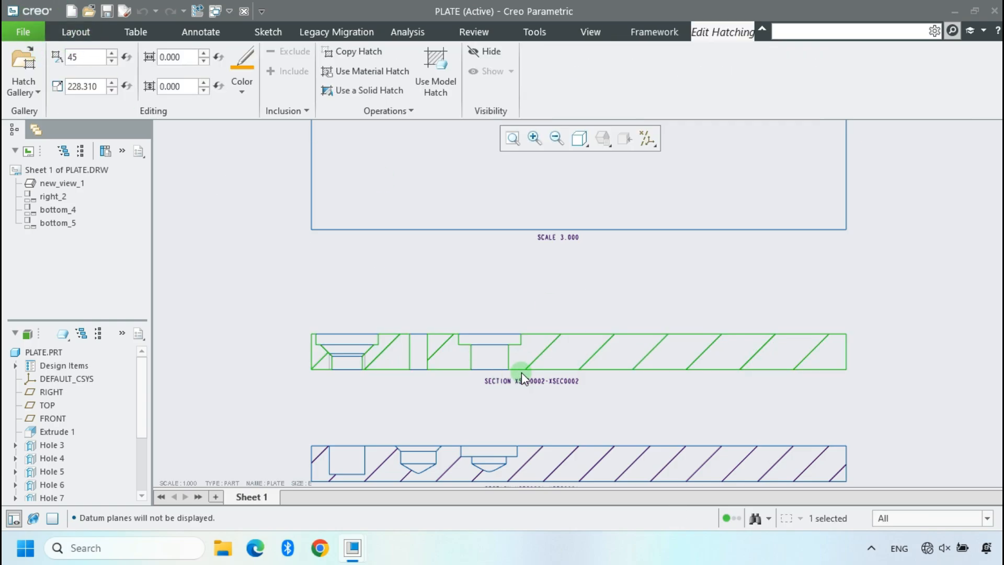
left_click(597, 350)
left_click(580, 349)
left_click(607, 302)
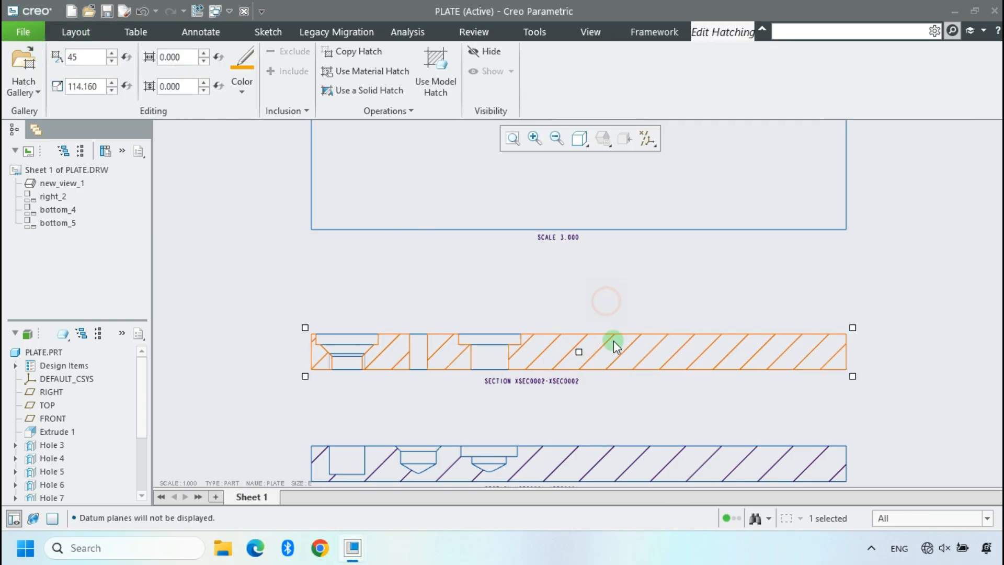
left_click(615, 350)
left_click(641, 303)
- Reduce the XSEC0001 hatch spacing to 76.100 and halve it once more, and halve the XSEC0002 hatch spacing again
left_click(599, 469)
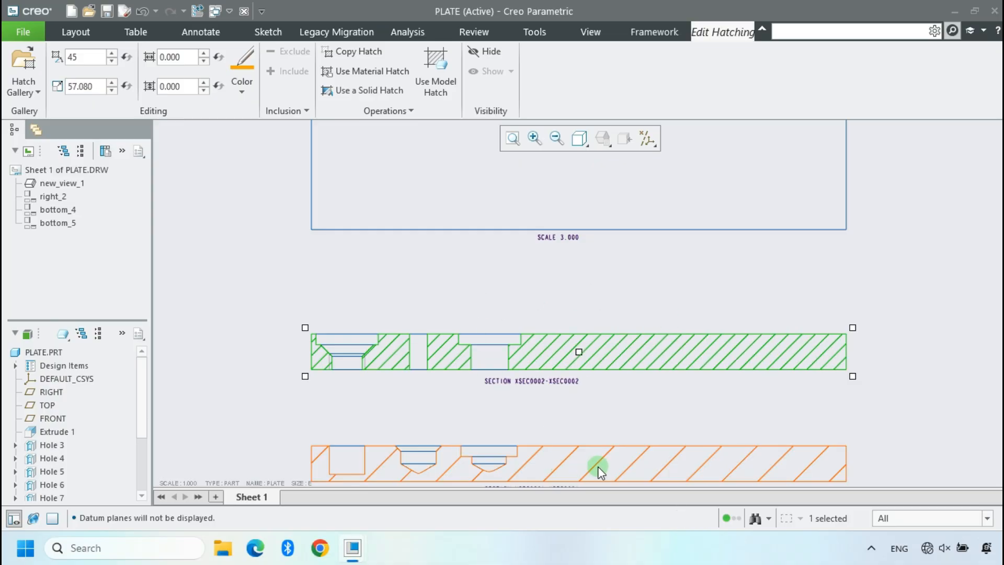
left_click(632, 413)
left_click(630, 460)
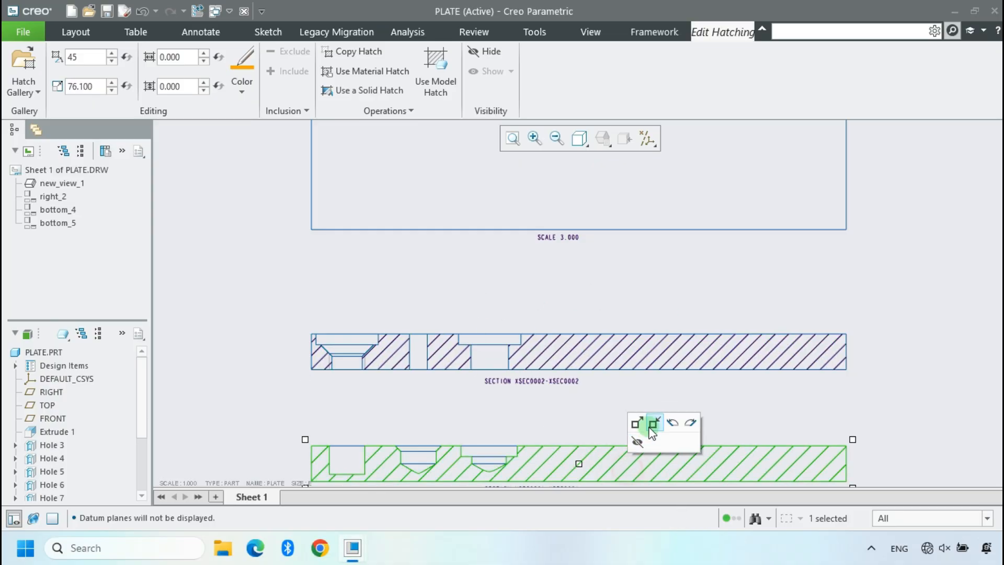
left_click(654, 421)
left_click(679, 348)
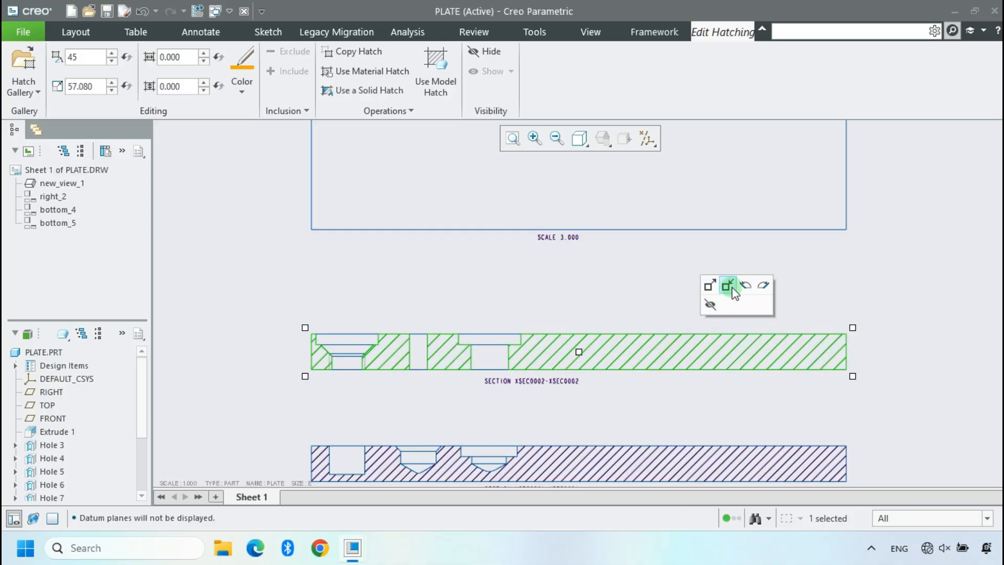
left_click(731, 287)
- Try a denser hatch spacing of 19.030 on the XSEC0001 section view, and double the spacing back
left_click(648, 463)
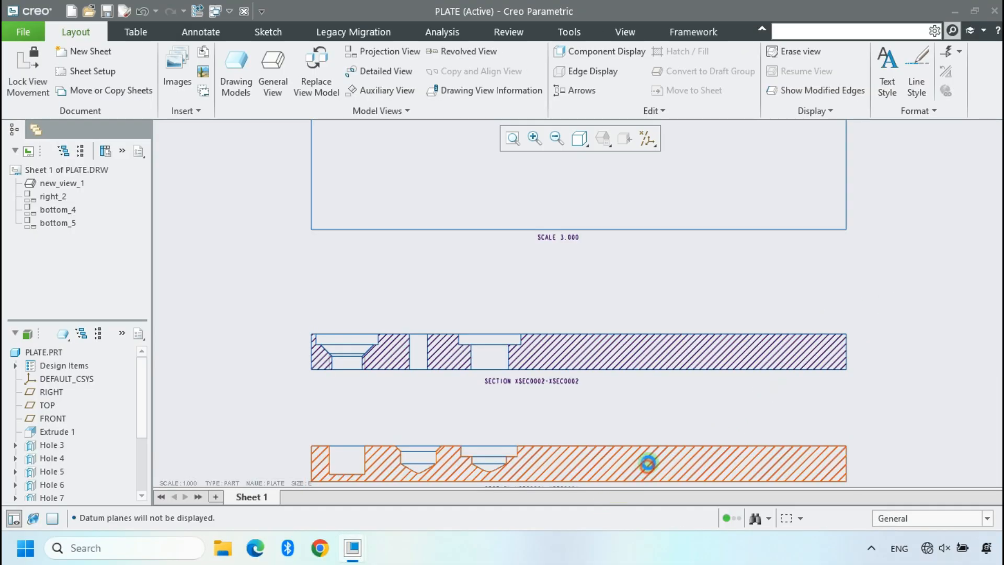
left_click(697, 375)
left_click(814, 386)
scroll(570, 369, "up", 4)
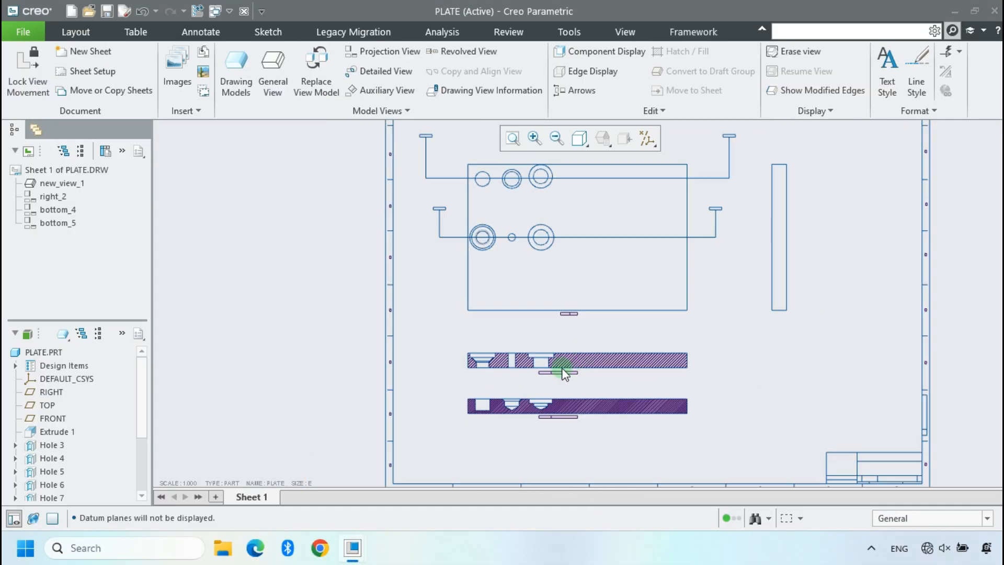
scroll(572, 391, "down", 3)
left_click(567, 420)
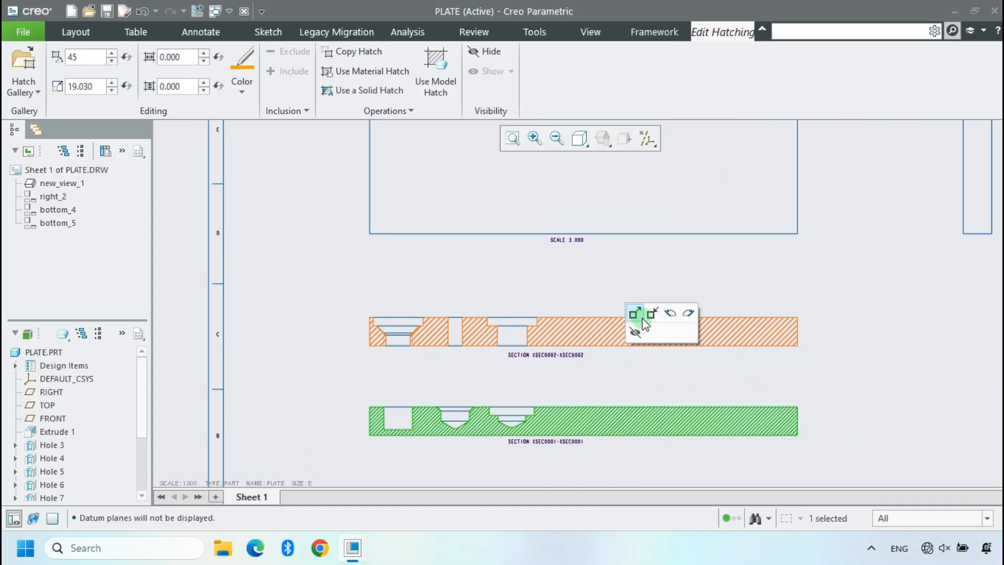
left_click(639, 314)
left_click(778, 296)
left_click(641, 406)
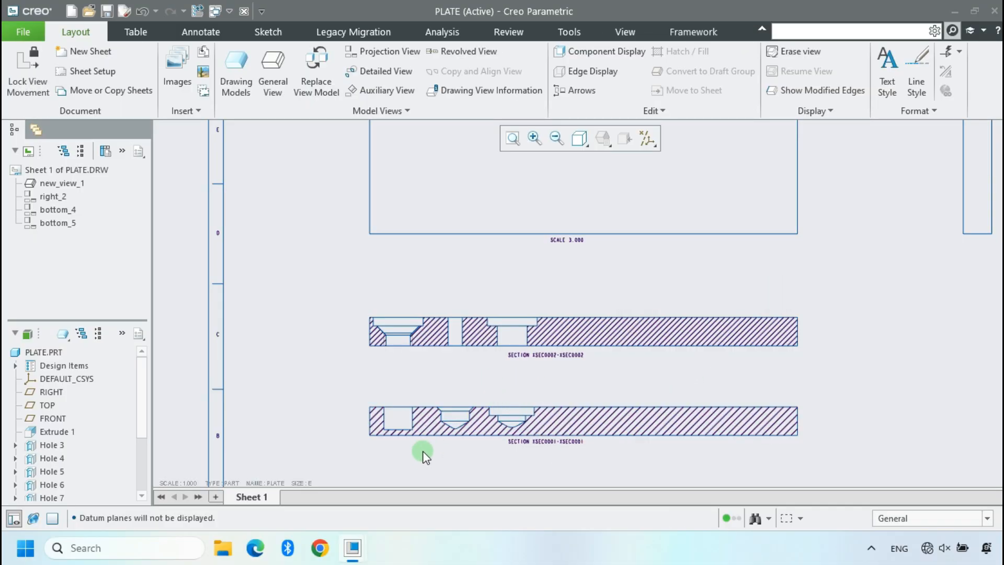
- Compare the hole profiles in the two section views and open the PLATE.PRT part from the drawing's model tree
scroll(428, 416, "down", 3)
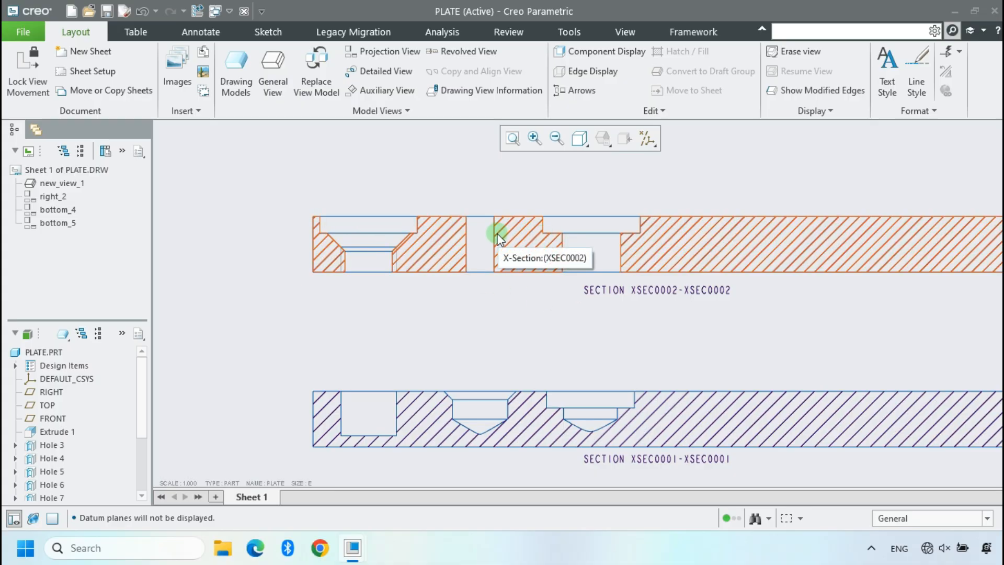
scroll(478, 329, "up", 5)
scroll(504, 300, "down", 3)
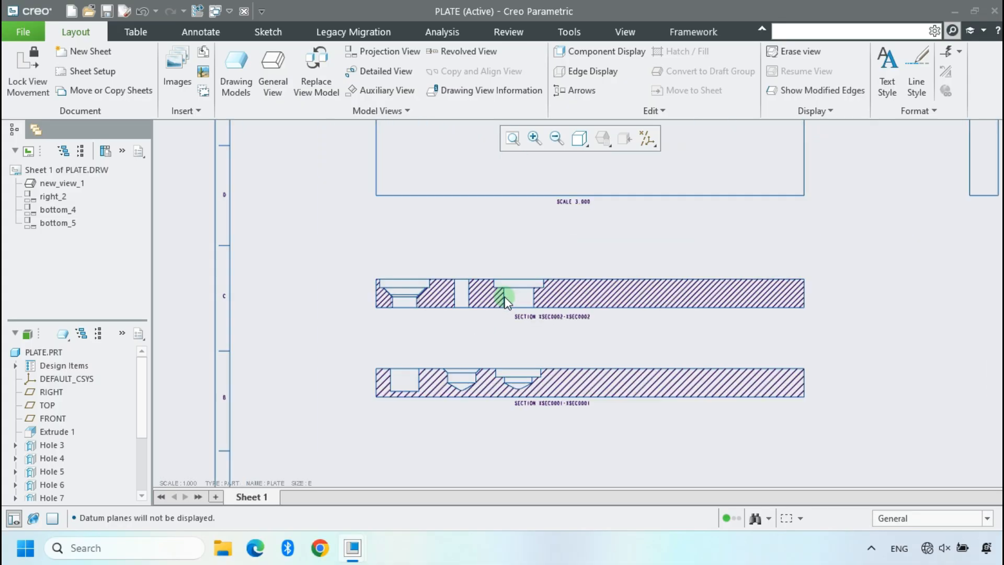
scroll(505, 301, "down", 2)
left_click(48, 353)
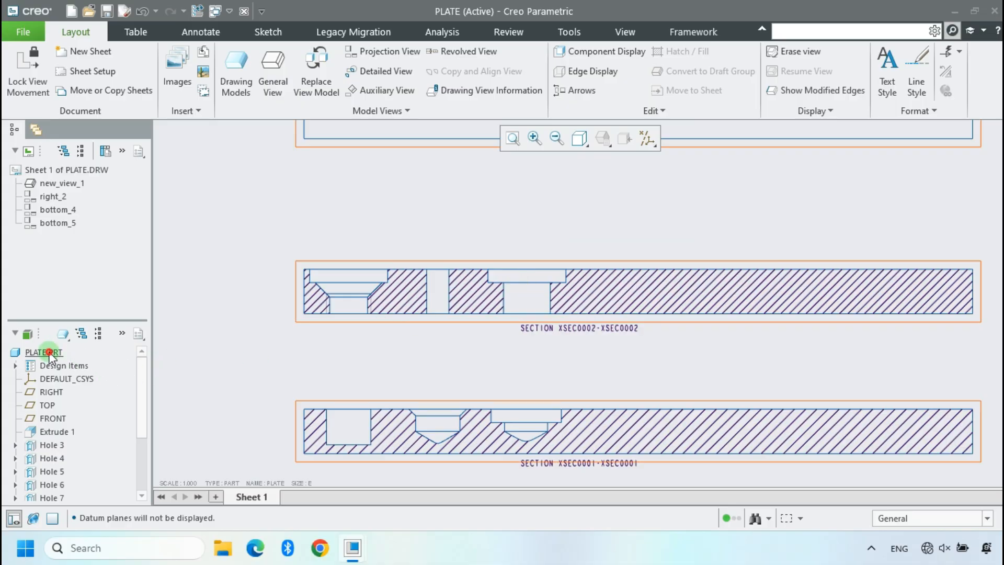
right_click(49, 353)
left_click(84, 361)
- Examine the type, size and placement settings in Hole 8's feature definition, and close the definition
scroll(477, 343, "down", 5)
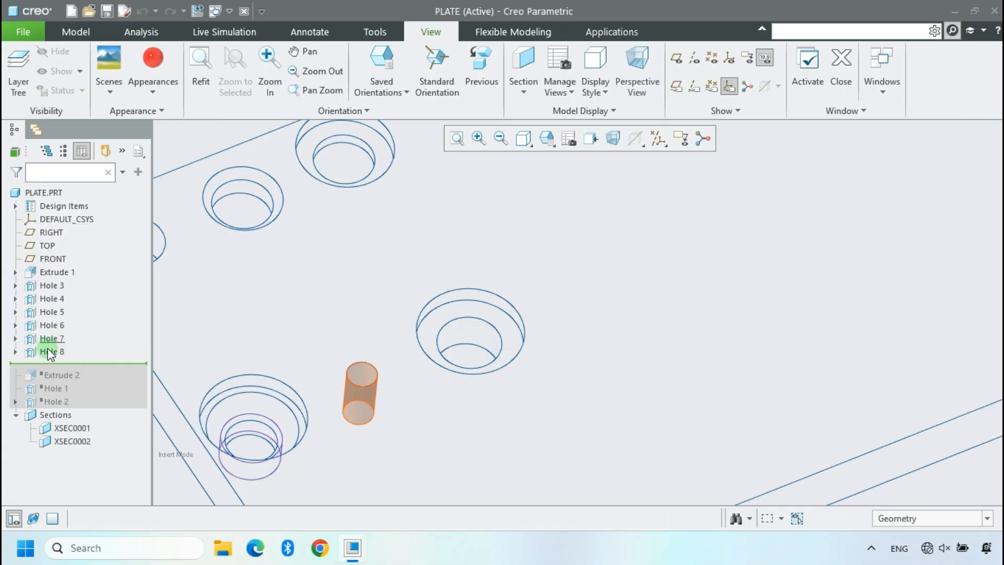
left_click(50, 352)
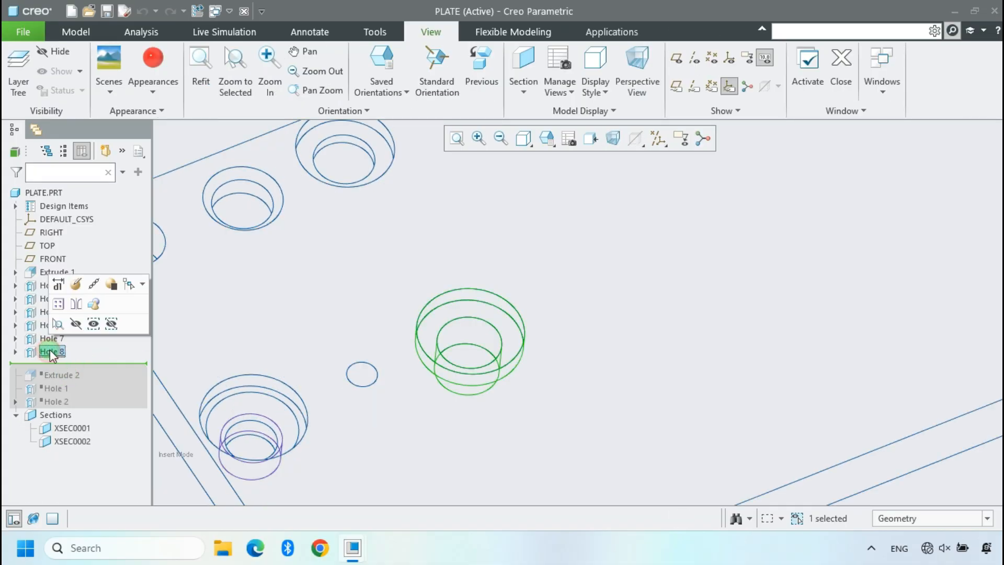
left_click(76, 285)
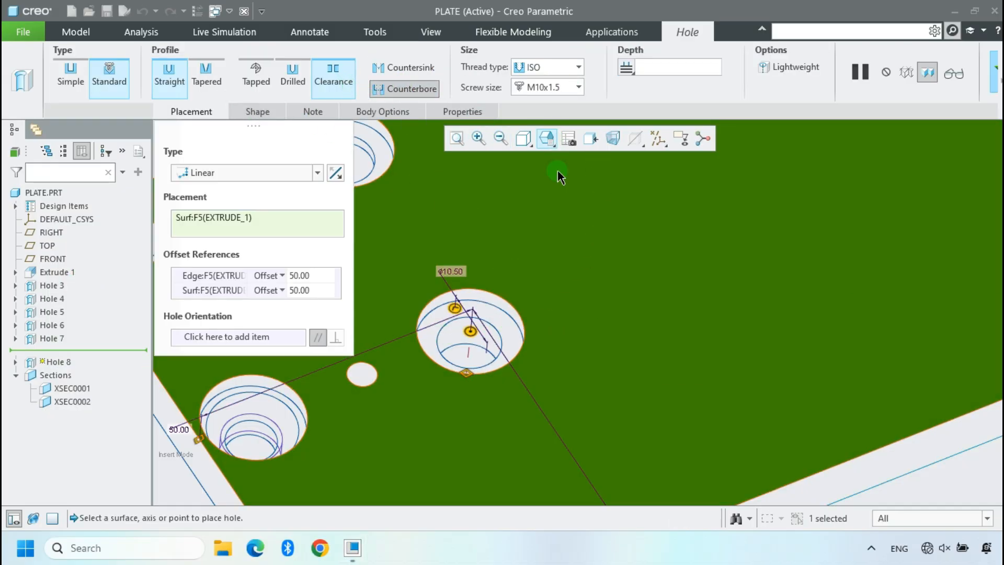
middle_click(574, 282)
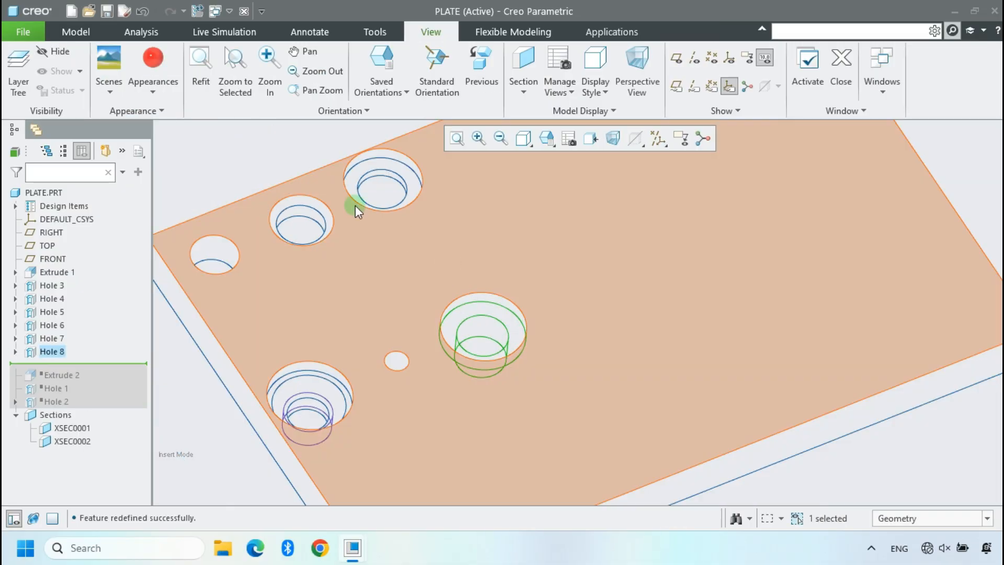
left_click(265, 144)
- Switch back to the PLATE.DRW drawing and examine the two hole rows against the XSEC0001 and XSEC0002 section views
left_click(214, 11)
left_click(246, 74)
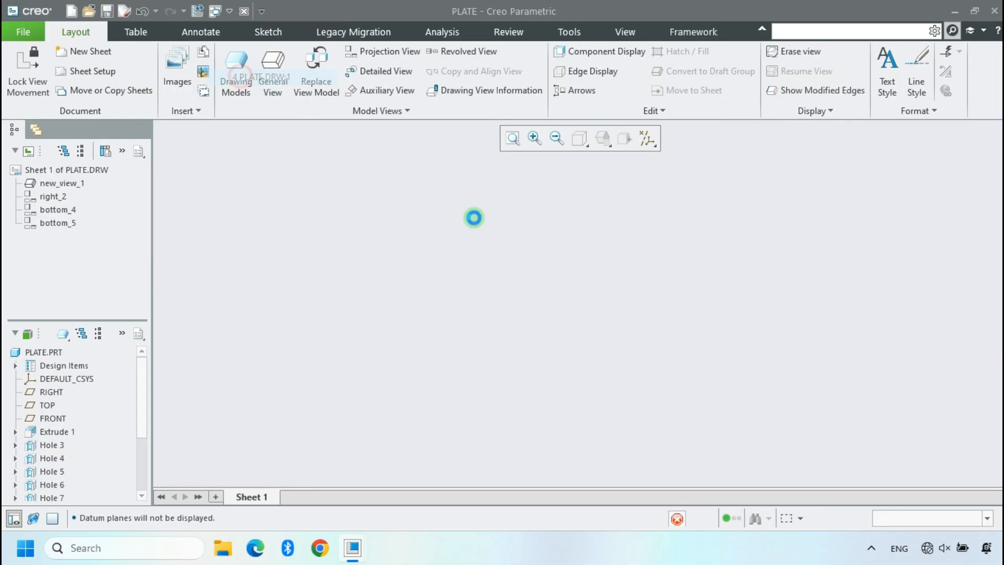
scroll(509, 309, "down", 5)
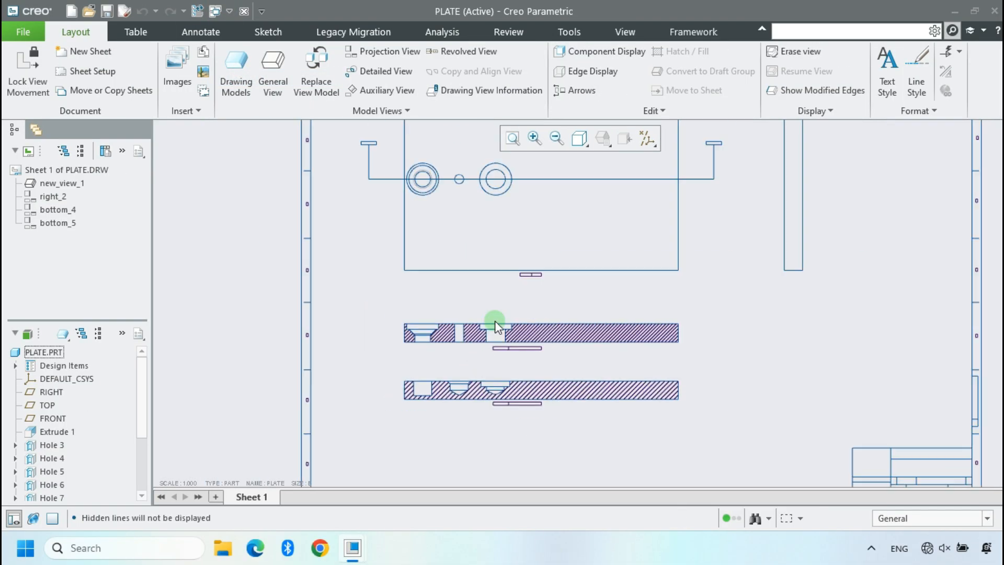
scroll(502, 176, "up", 1)
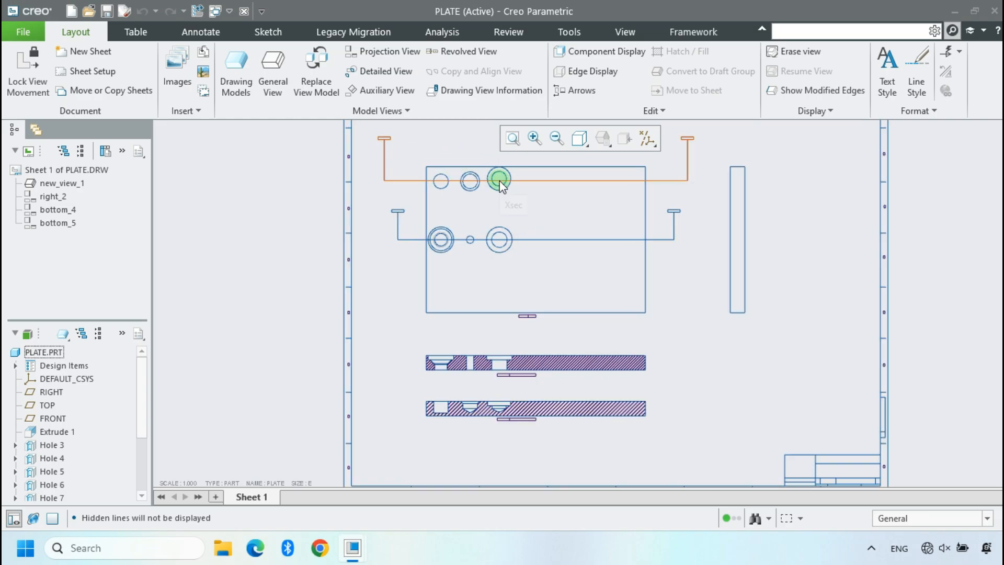
scroll(503, 429, "up", 2)
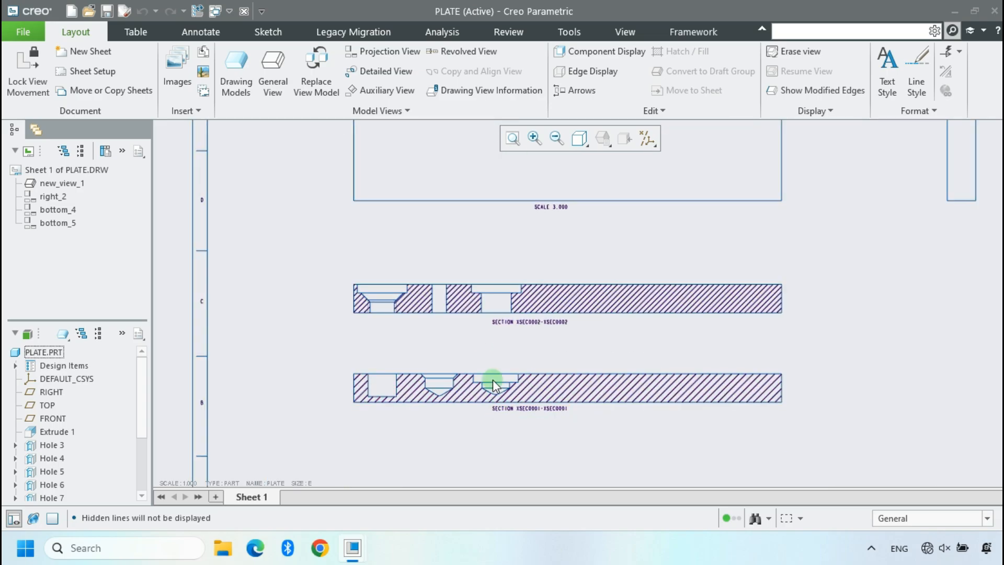
- Show Hole 5's Ø10 dimension in the general view and place its text outside the hole, above the plate's upper edge
scroll(456, 411, "down", 2)
scroll(417, 233, "up", 2)
left_click(432, 195)
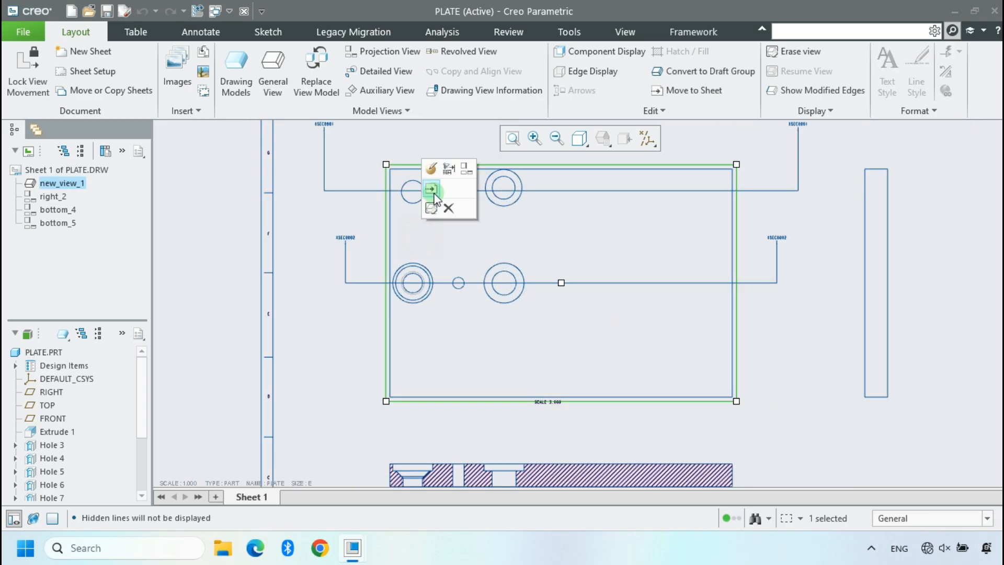
left_click(444, 170)
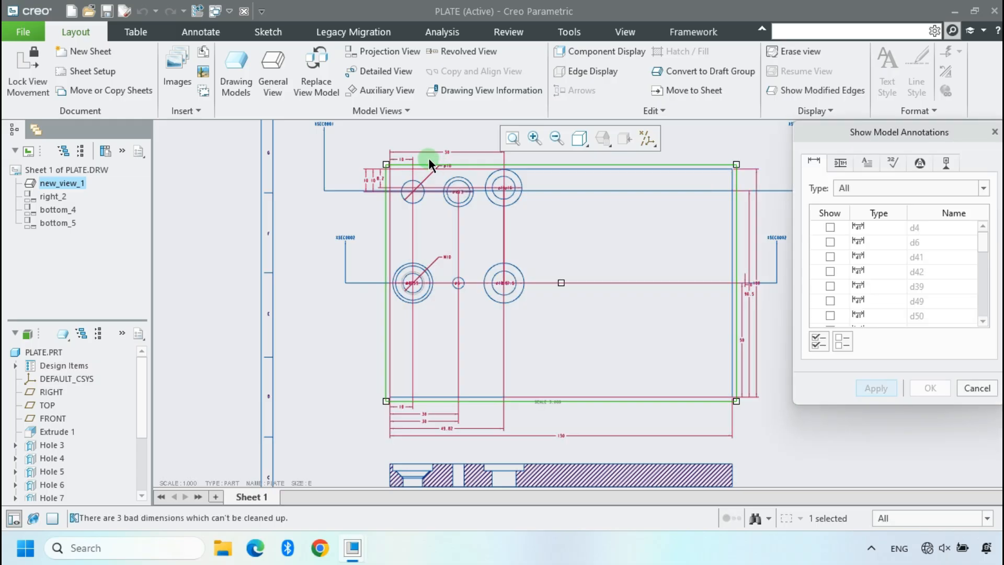
scroll(448, 163, "up", 2)
scroll(477, 194, "down", 2)
scroll(495, 218, "up", 3)
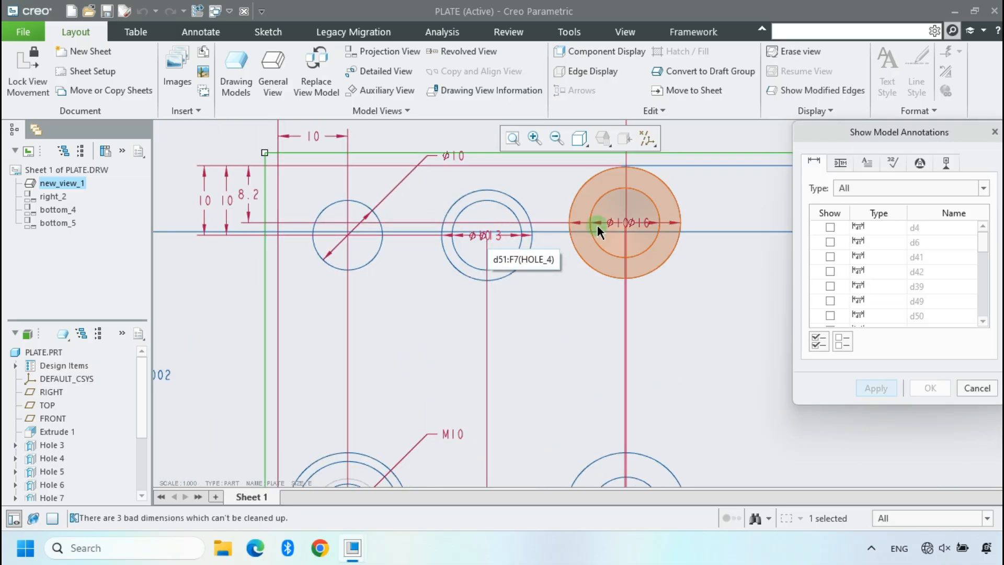
left_click(638, 222)
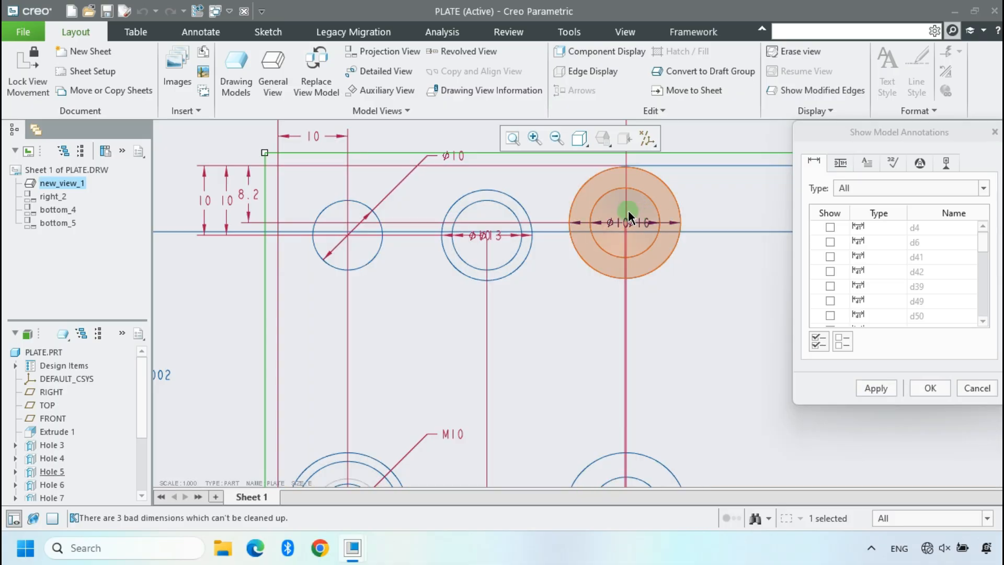
left_click(647, 223)
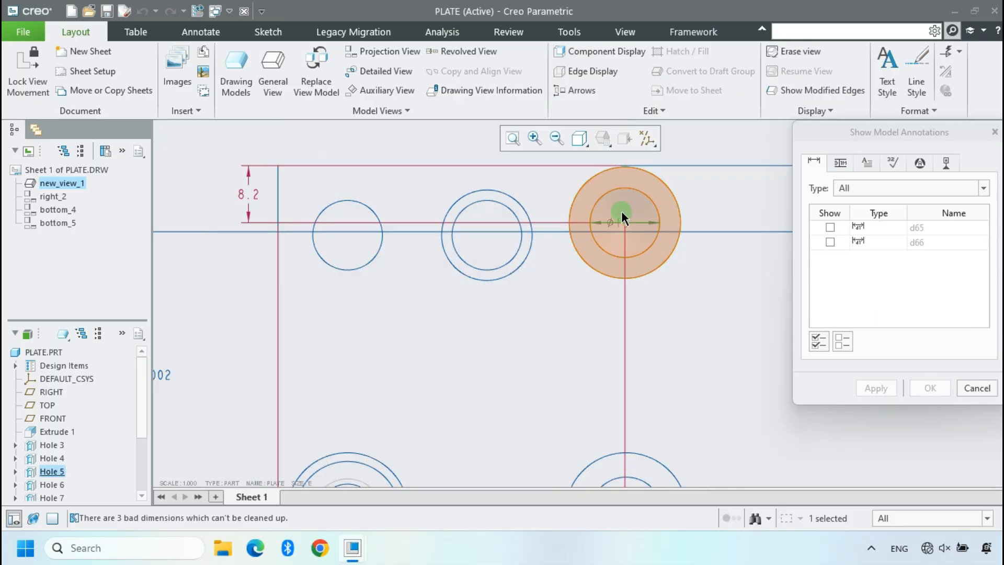
left_click(923, 361)
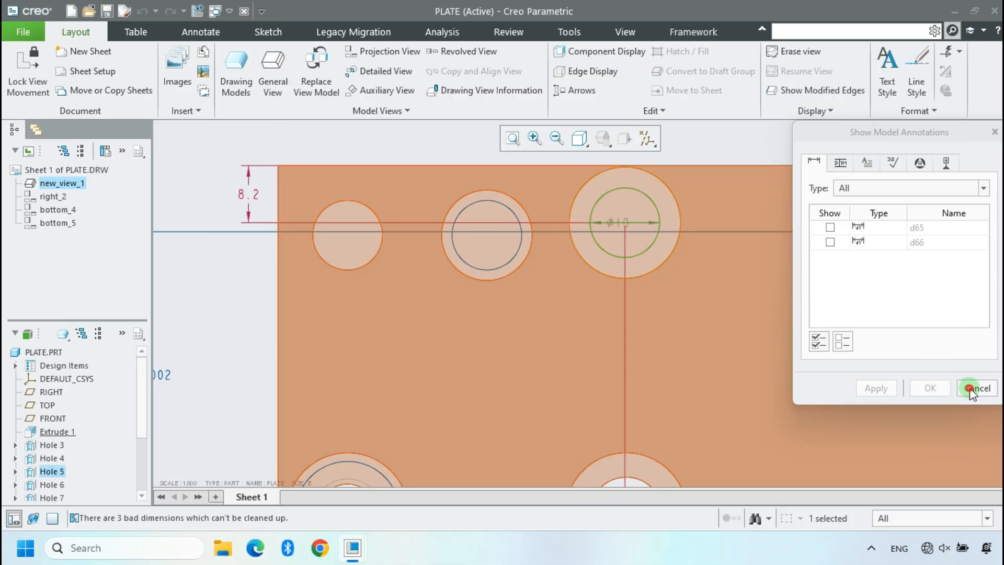
left_click(972, 389)
left_click(622, 225)
left_click_drag(616, 223, 699, 139)
- Show Hole 5's Ø16 dimension from the model annotations in the general view
left_click(741, 183)
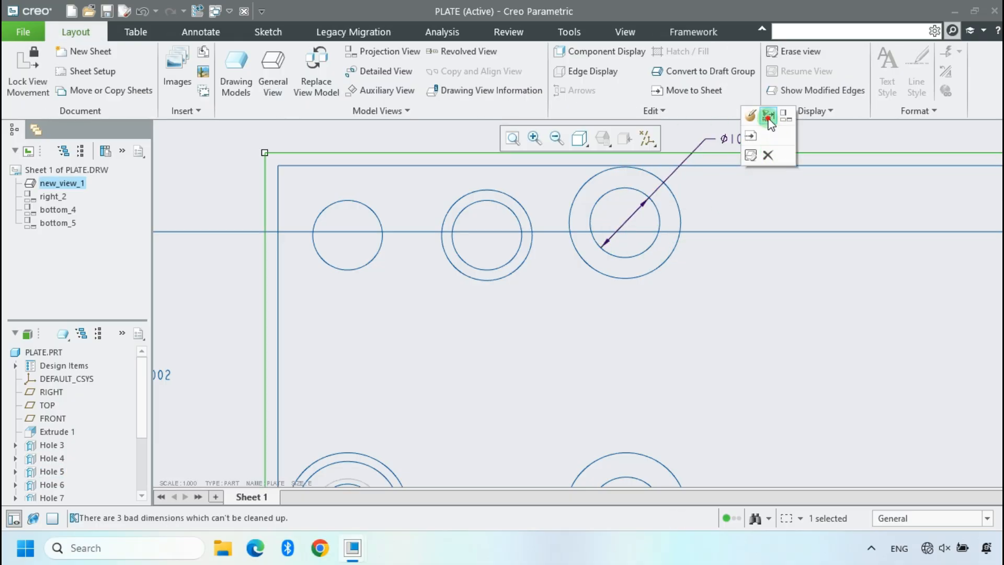
left_click(770, 115)
left_click(648, 226)
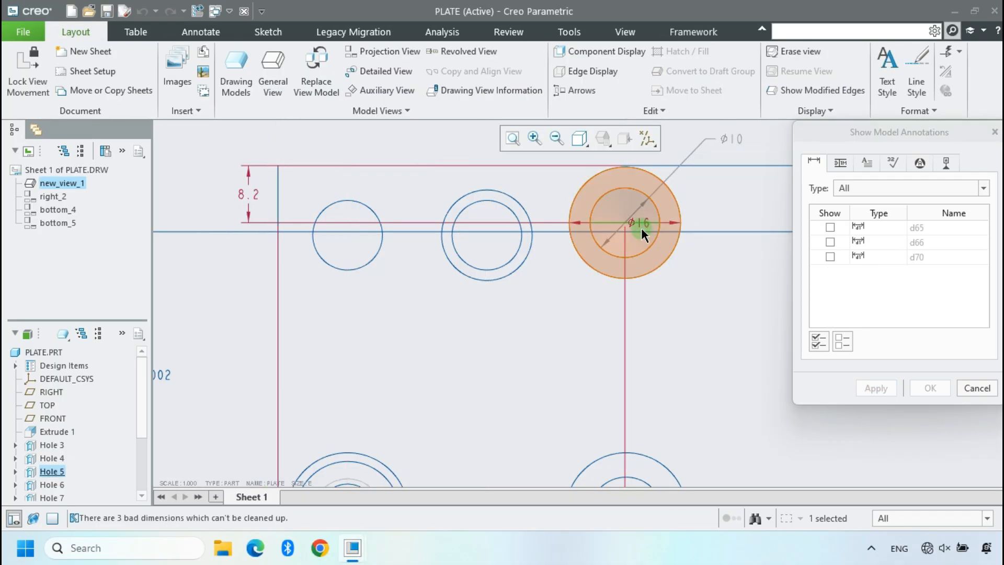
left_click(651, 225)
middle_click(646, 201)
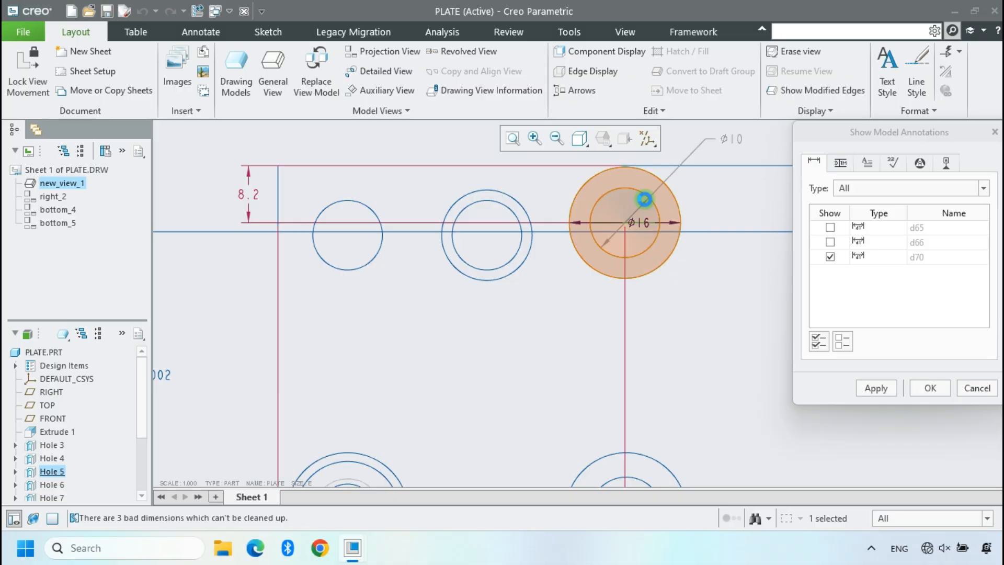
left_click(968, 385)
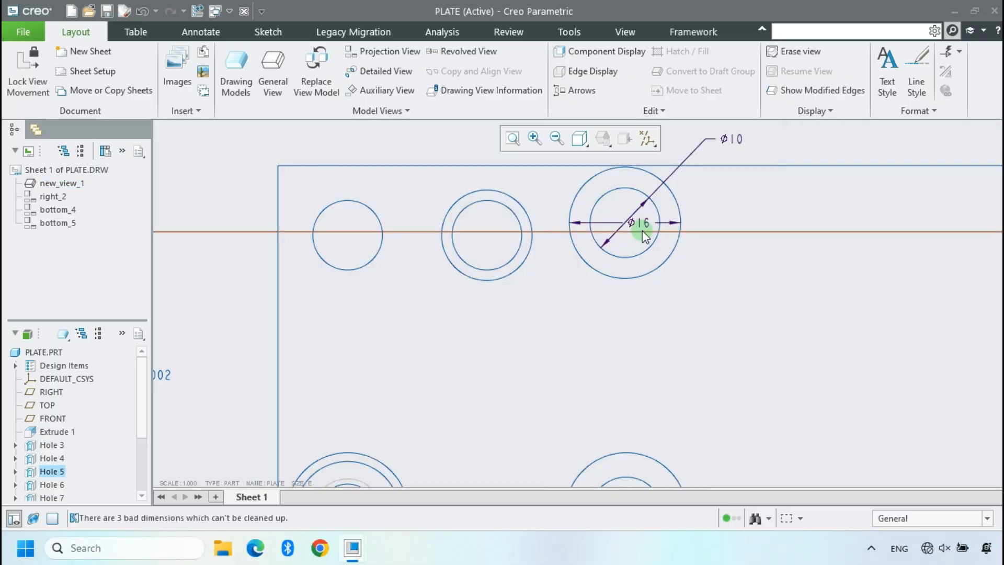
- Move the Ø16 dimension text outside the hole, just below the Ø10 text
mouse_move(647, 221)
left_mouse_down()
mouse_move(720, 183)
mouse_move(742, 184)
left_mouse_up()
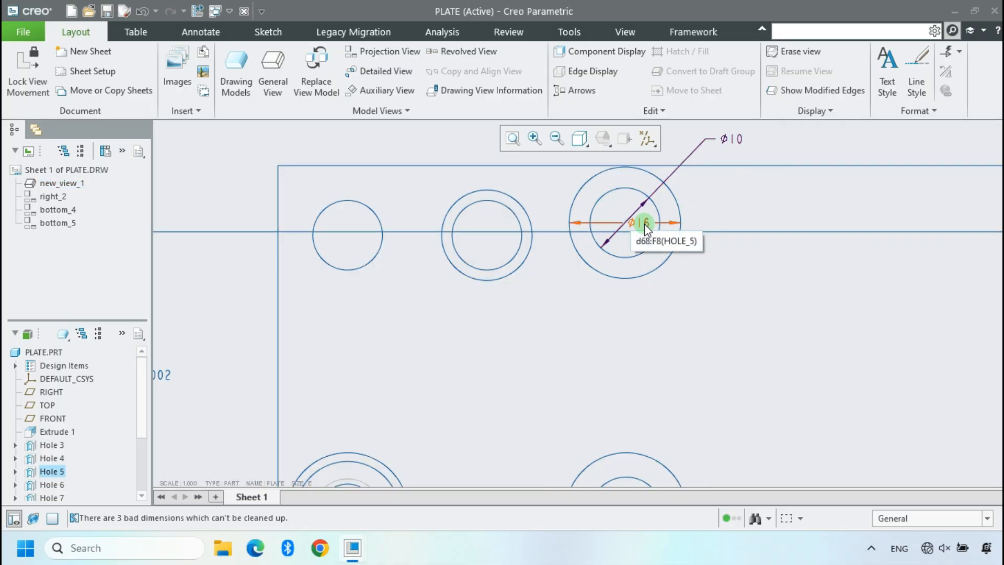
left_click_drag(645, 224, 748, 184)
left_click(647, 222)
left_click_drag(639, 223, 730, 187)
scroll(733, 242, "up", 2)
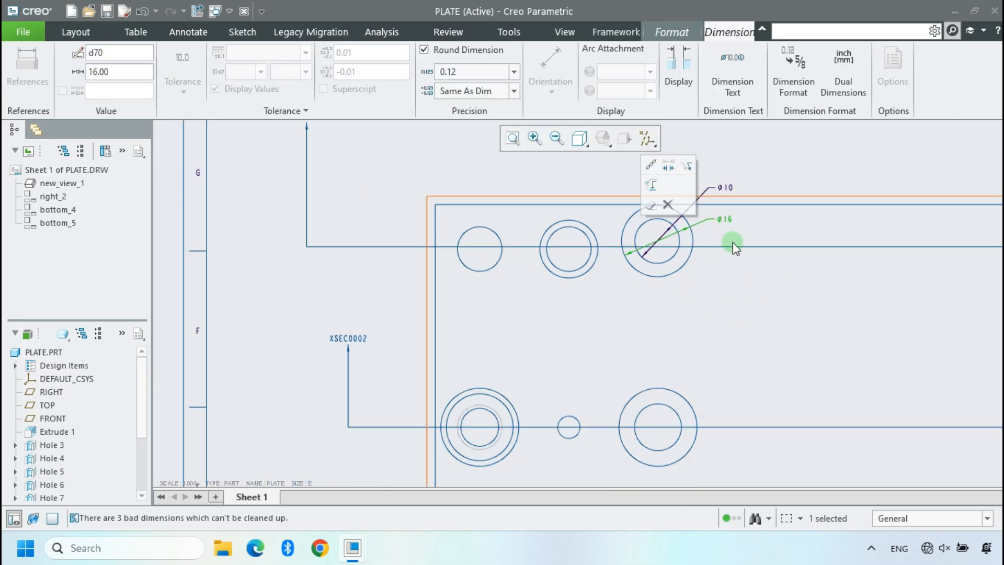
scroll(737, 225, "down", 2)
left_click(799, 142)
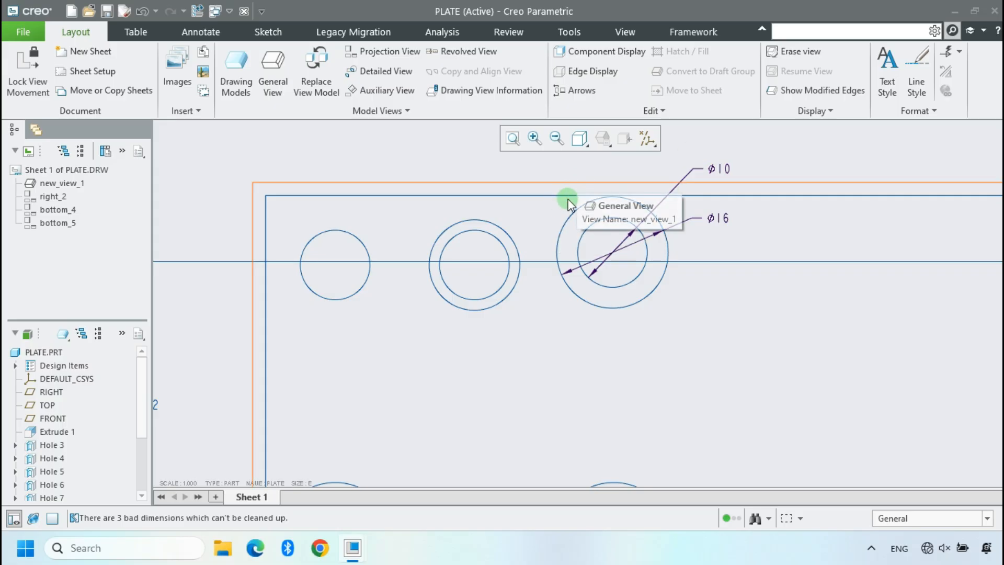
- Show the horizontal 10 and vertical 8.2 location dimensions of the upper hole row in the general view
scroll(654, 207, "up", 3)
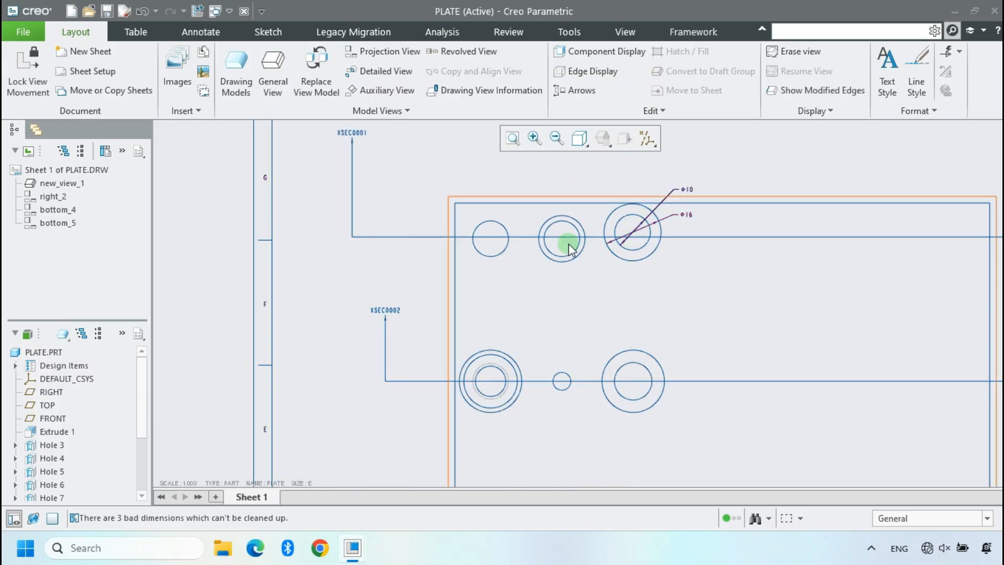
left_click(514, 209)
left_click(541, 142)
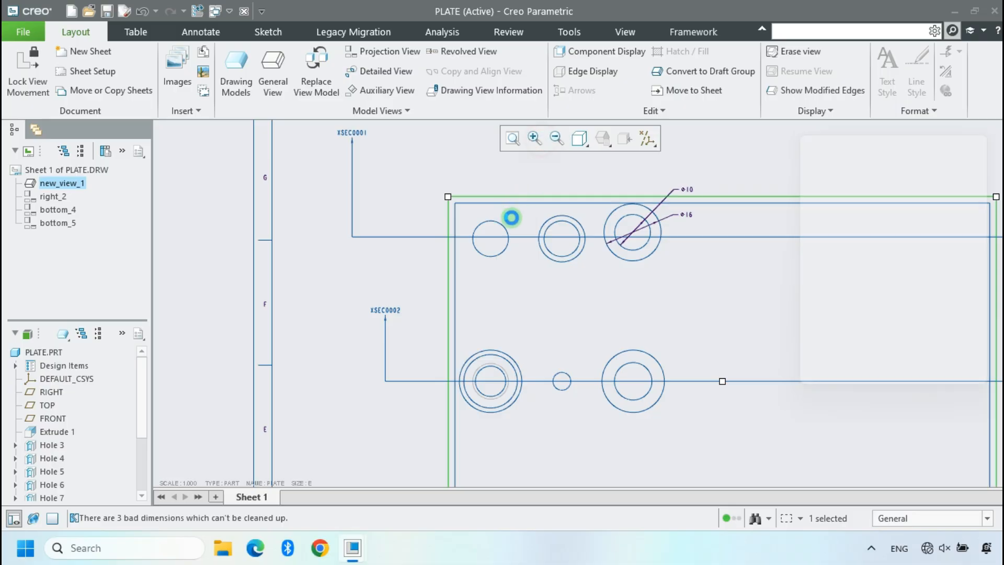
left_click(473, 191)
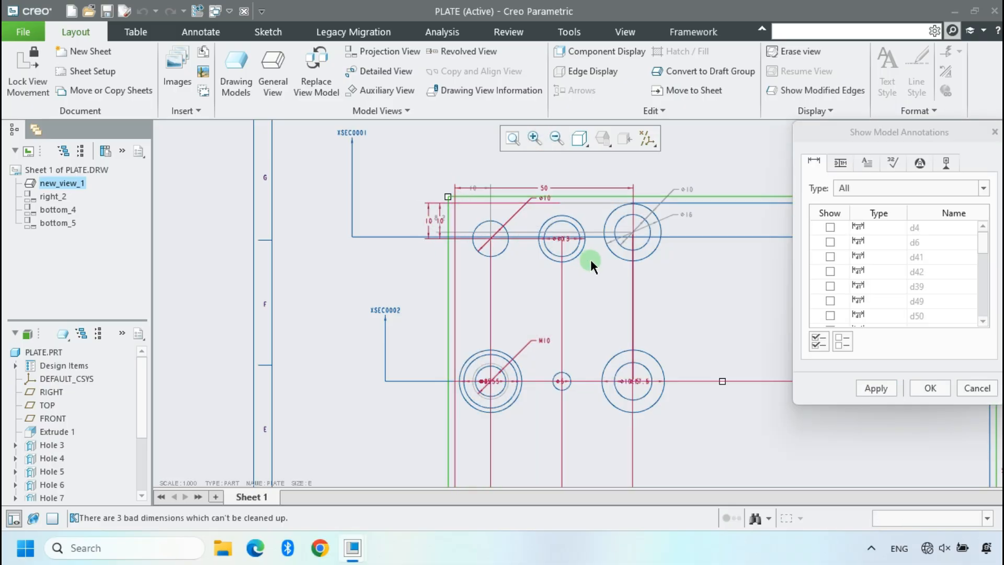
scroll(538, 217, "up", 3)
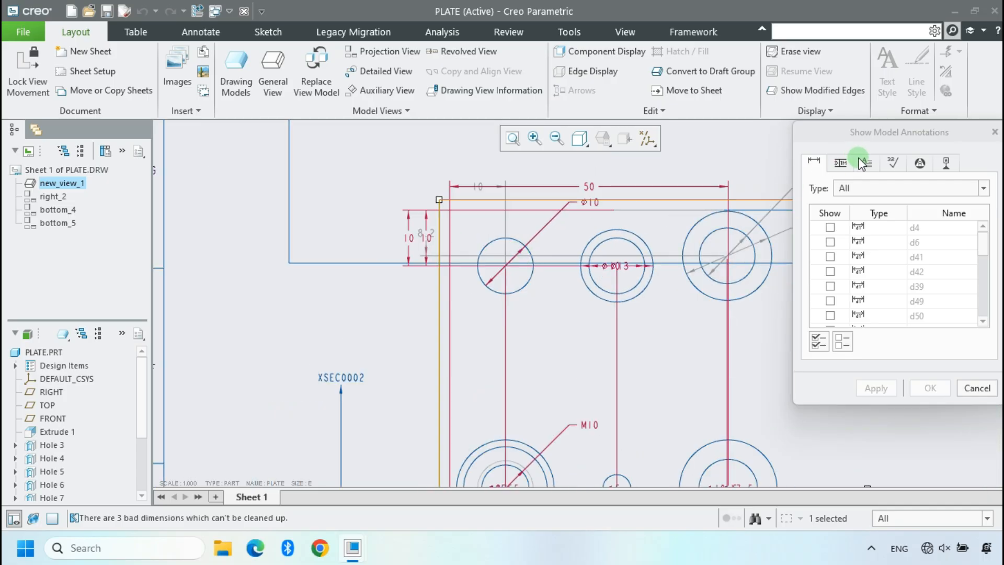
left_click_drag(887, 131, 584, 95)
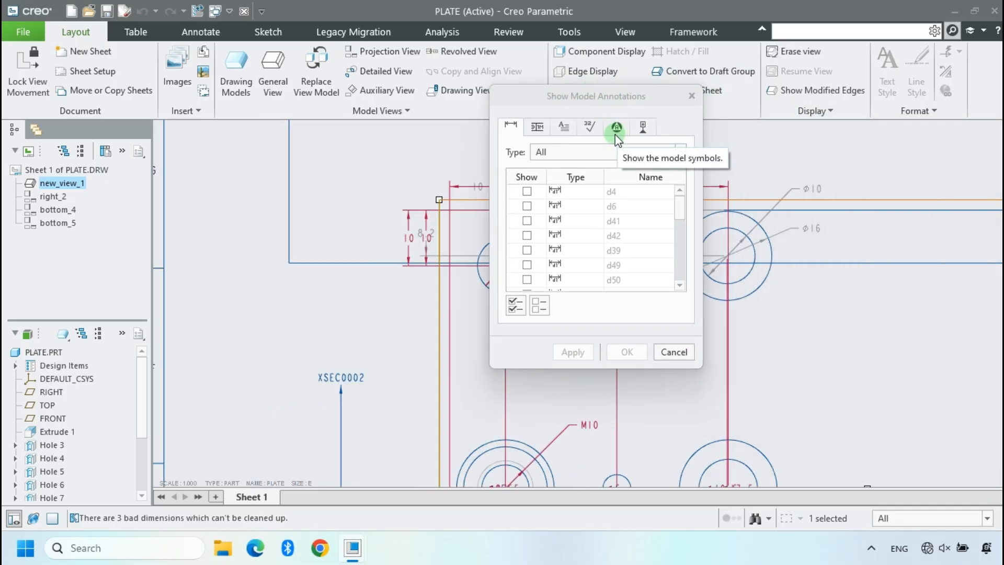
left_click(217, 36)
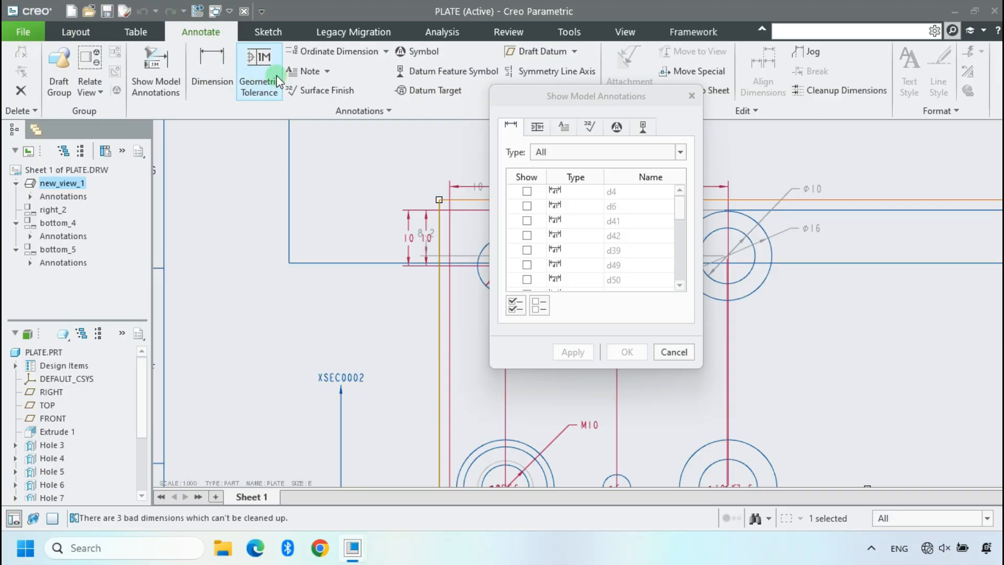
left_click(164, 54)
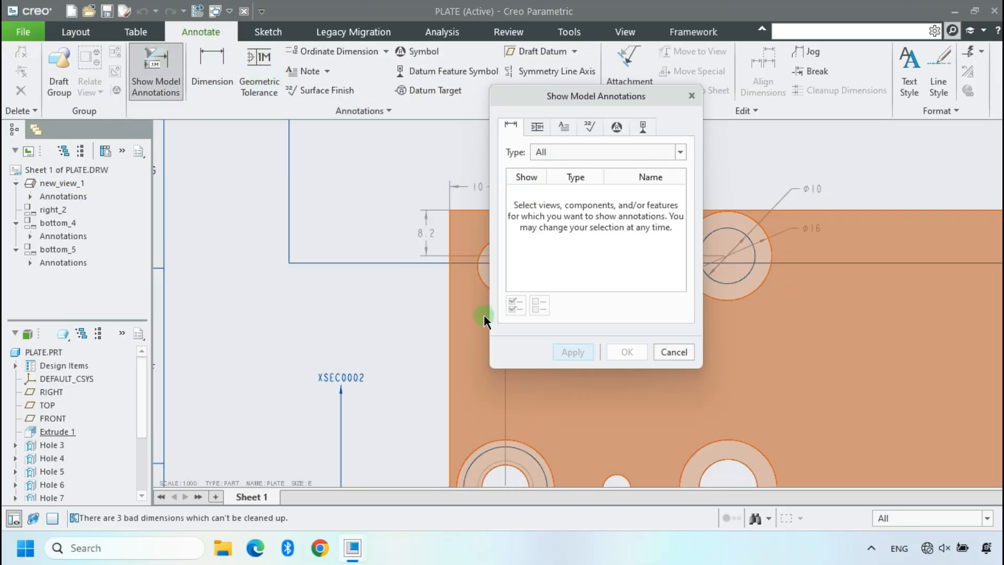
left_click(443, 306)
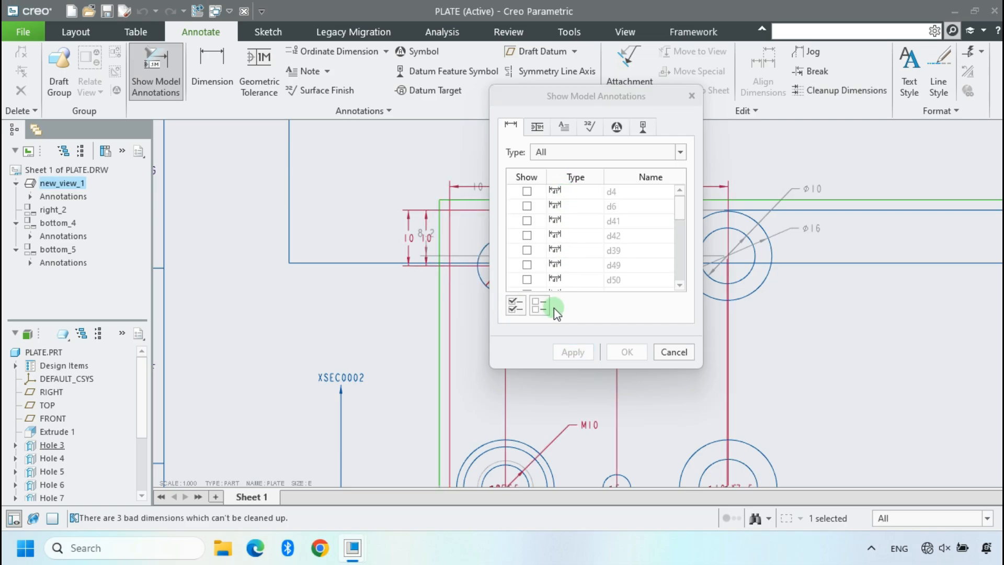
left_click_drag(557, 94, 867, 142)
scroll(393, 205, "down", 3)
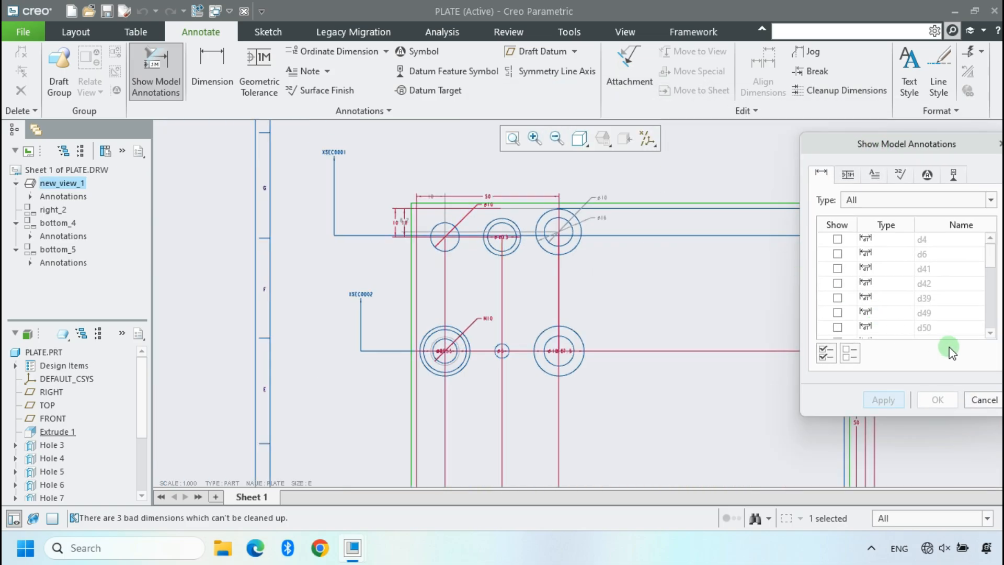
left_click(985, 401)
double_click(442, 281)
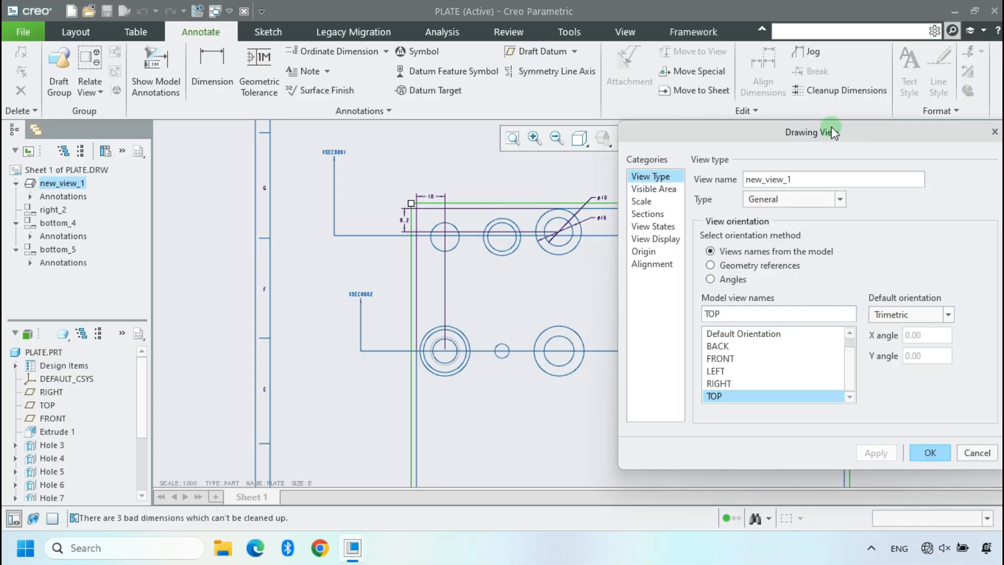
left_click(976, 452)
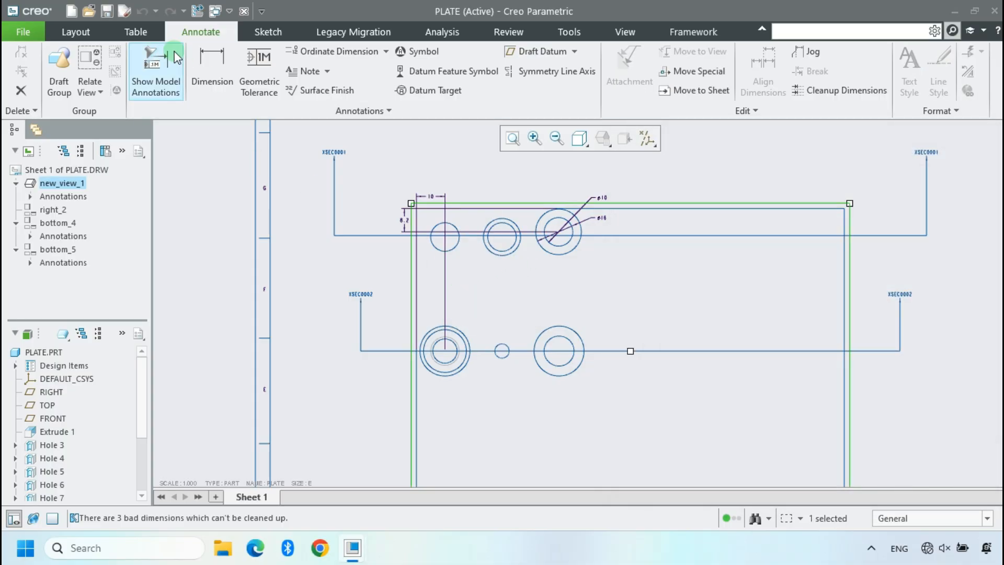
- Examine which dimensions, geometric tolerances, notes, surface finishes, symbols and datums the model offers for the general view
left_click(157, 71)
left_click(450, 203)
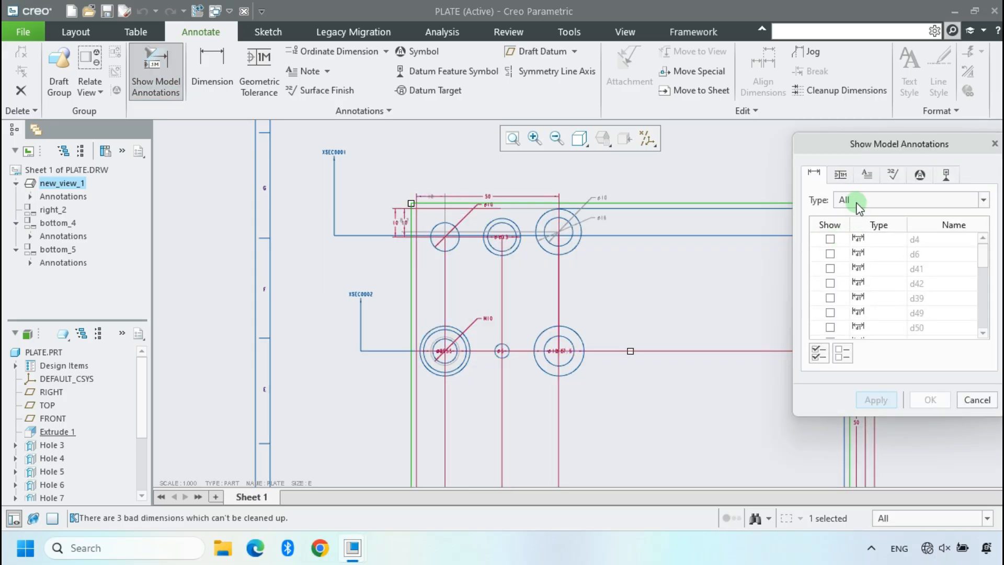
scroll(406, 217, "up", 5)
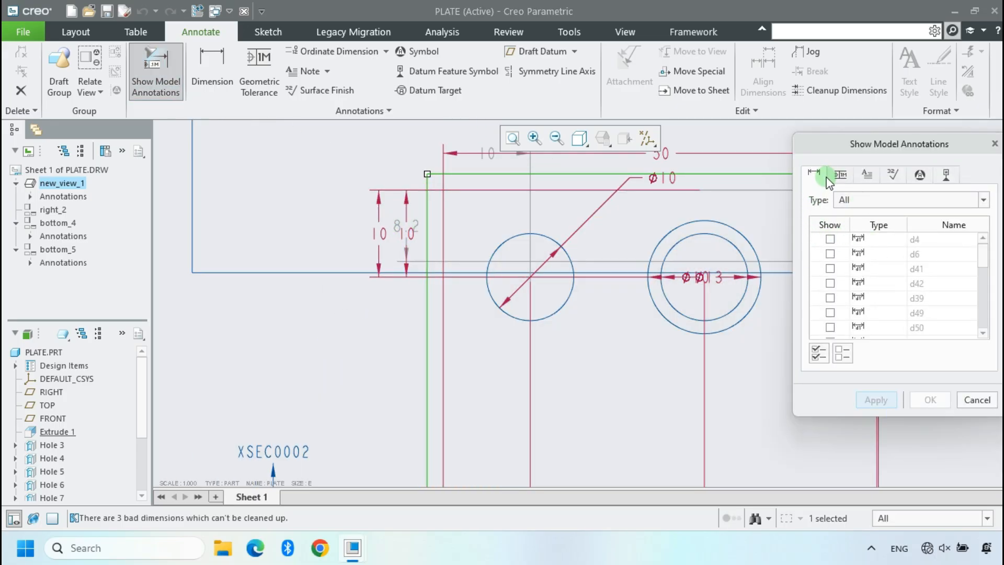
left_click(841, 175)
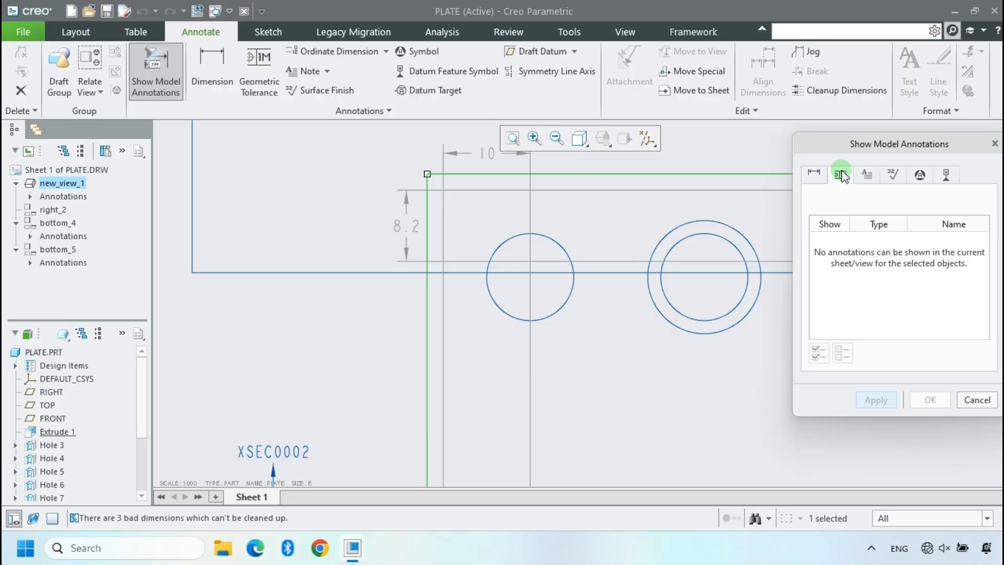
left_click(862, 175)
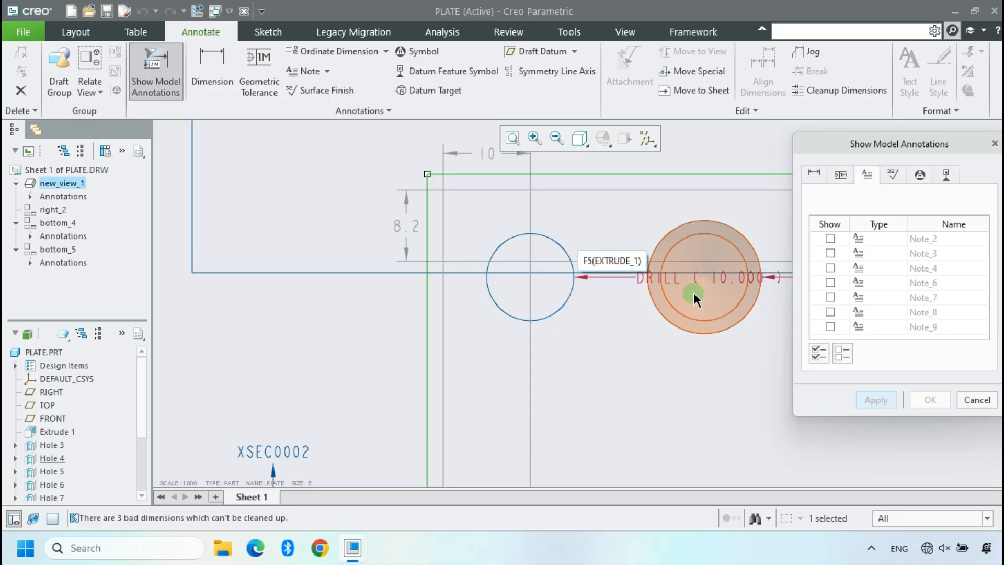
left_click(894, 174)
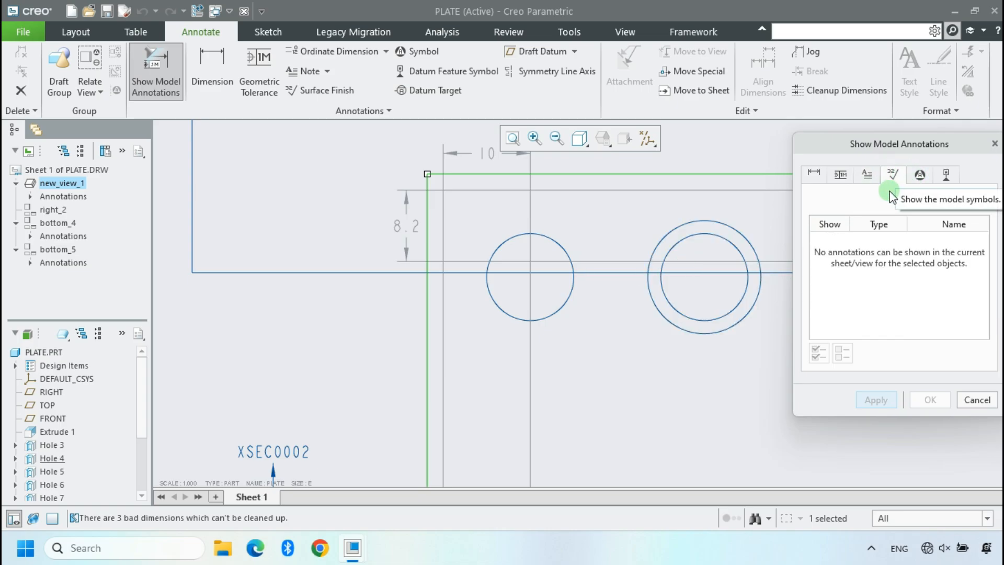
left_click(922, 175)
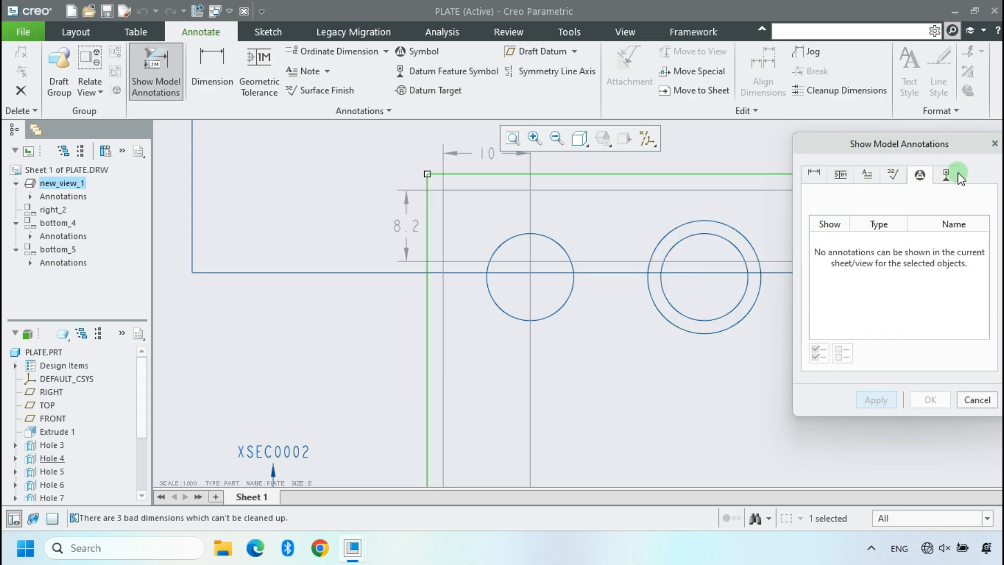
scroll(497, 215, "down", 5)
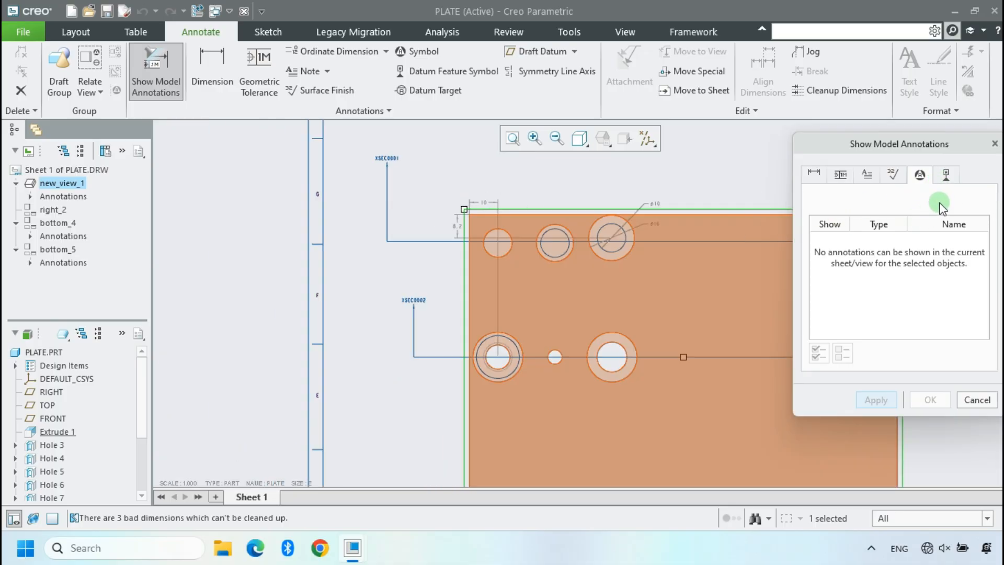
left_click(947, 176)
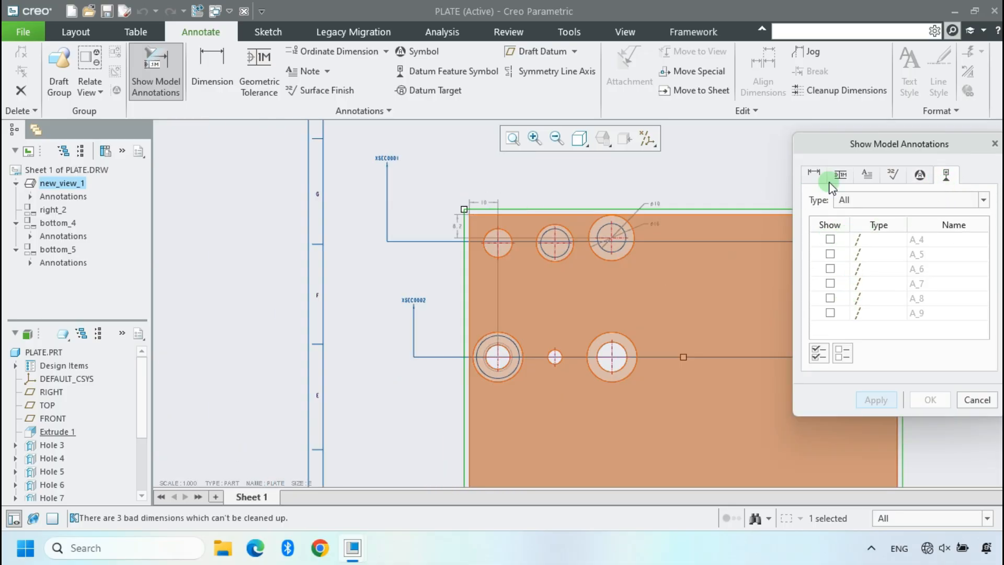
- Show the drill note Note_2 for the first hole of the upper row in the general view
left_click(865, 174)
scroll(552, 195, "up", 3)
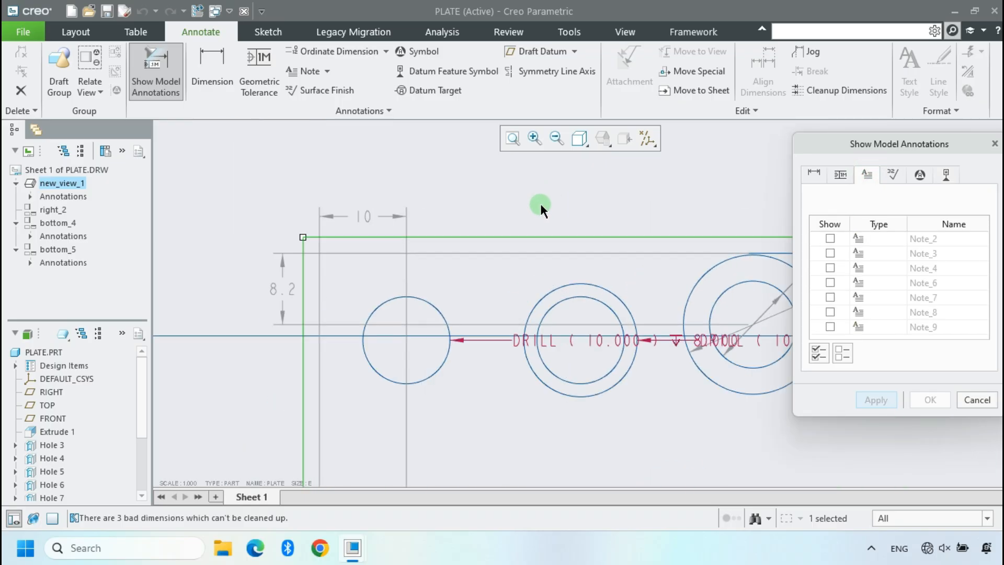
left_click(542, 343)
middle_click(525, 287)
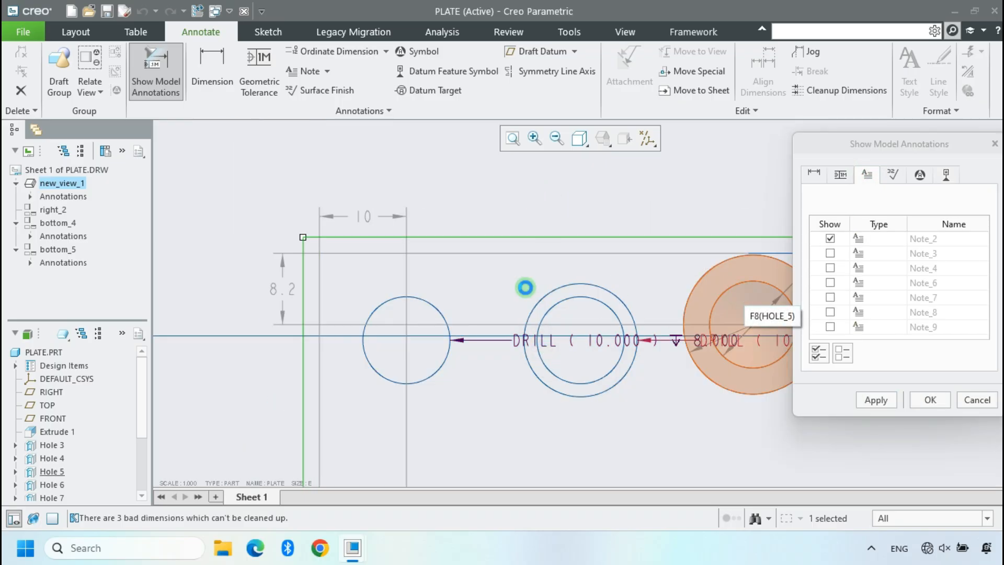
scroll(497, 297, "down", 3)
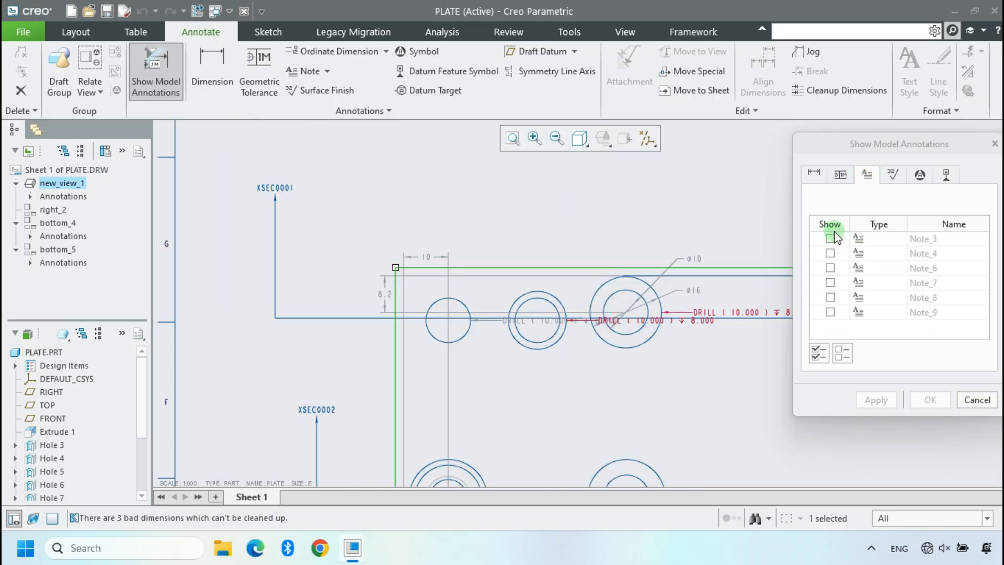
- Show all remaining model notes, Note_3, Note_4, Note_6, Note_7, Note_8 and Note_9, in the general view
left_click(819, 354)
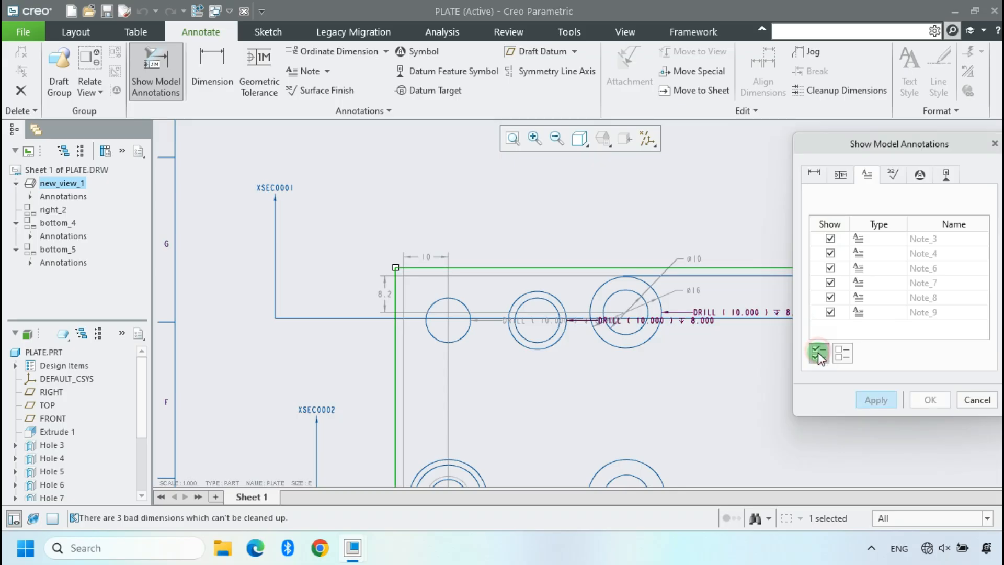
left_click(876, 399)
left_click(976, 400)
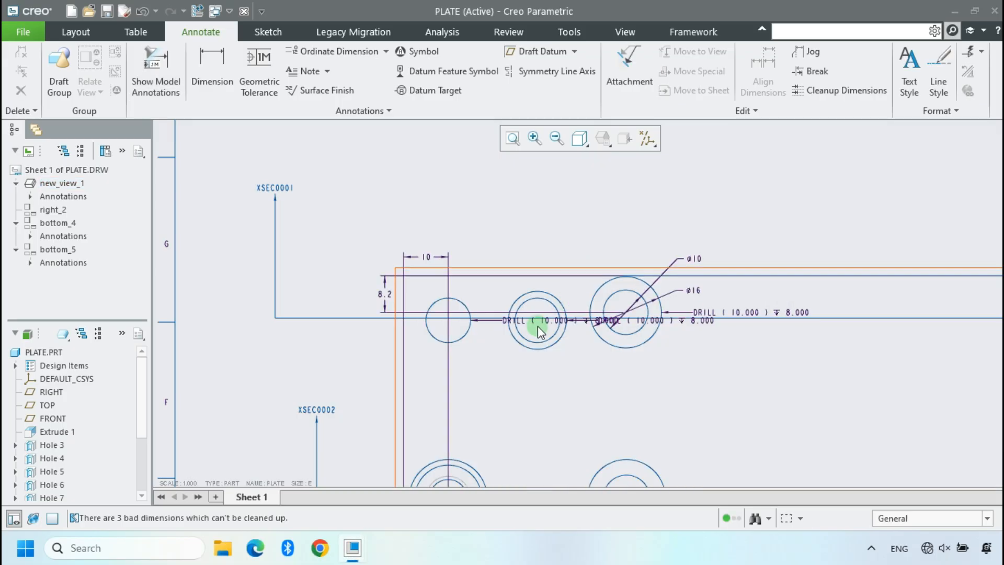
- Move the drill notes of the first and second upper-row holes above the plate's upper edge, staggered in height
left_click(522, 321)
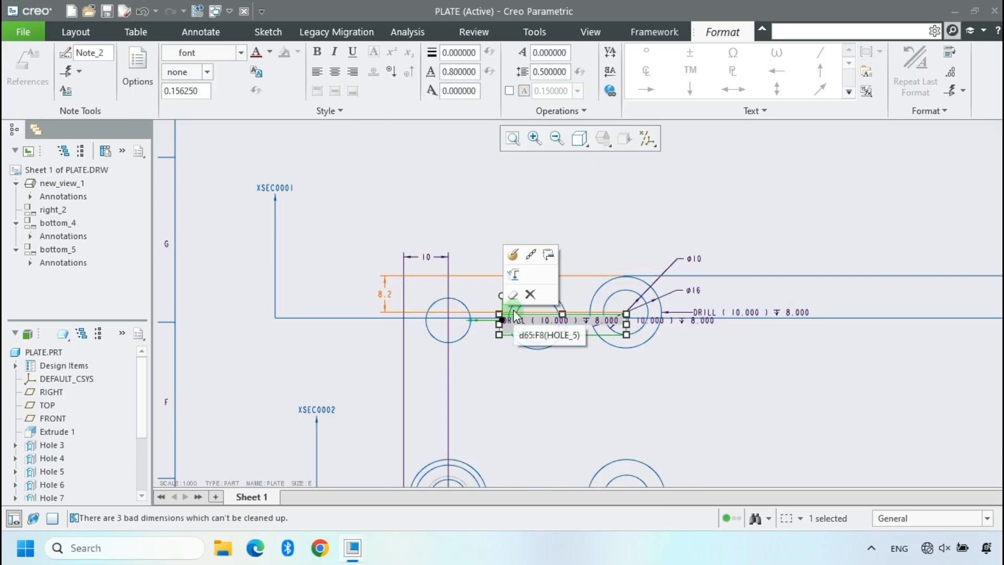
left_click_drag(521, 319, 530, 202)
left_click(709, 199)
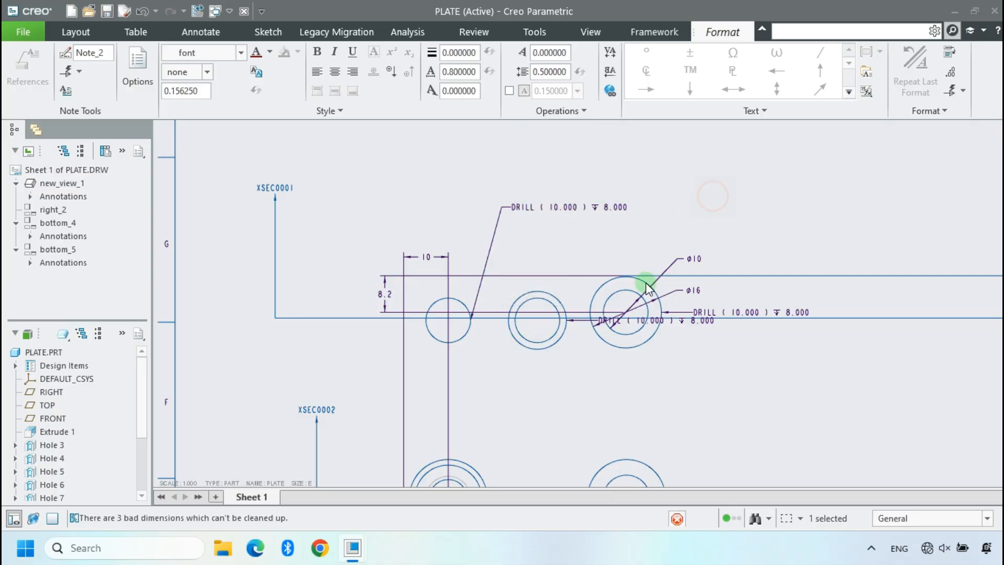
left_click(655, 326)
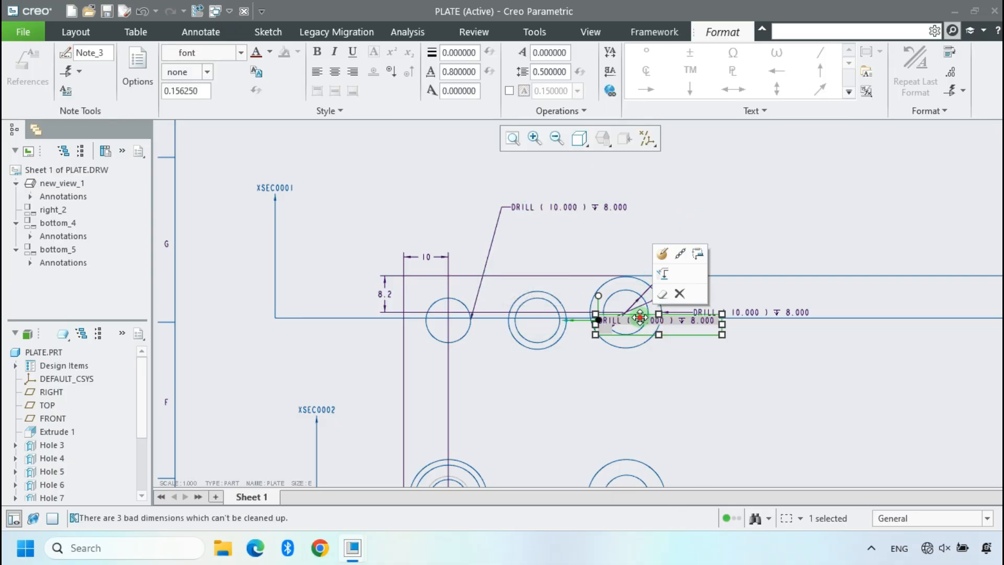
left_click_drag(654, 326, 649, 234)
left_click(805, 200)
- Move the third upper-row hole's drill note below the hole and remove that hole's Ø10 and Ø16 dimensions
left_click(752, 315)
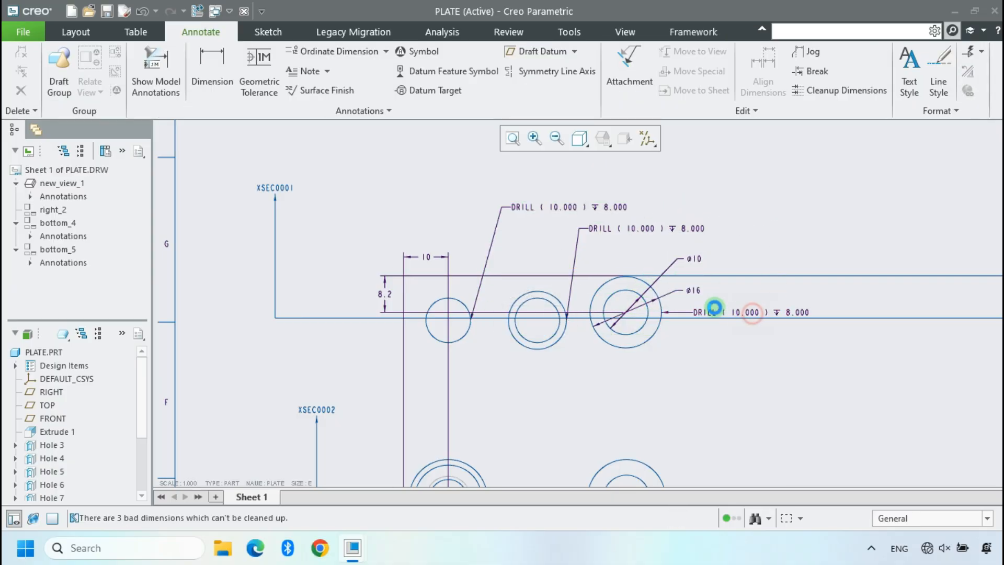
left_click_drag(715, 307, 679, 370)
left_click_drag(670, 244, 734, 310)
left_click(734, 310)
- Reposition the third upper-row hole's drill note to the lower right of the hole, with its leader angled from the hole's edge
left_click(573, 377)
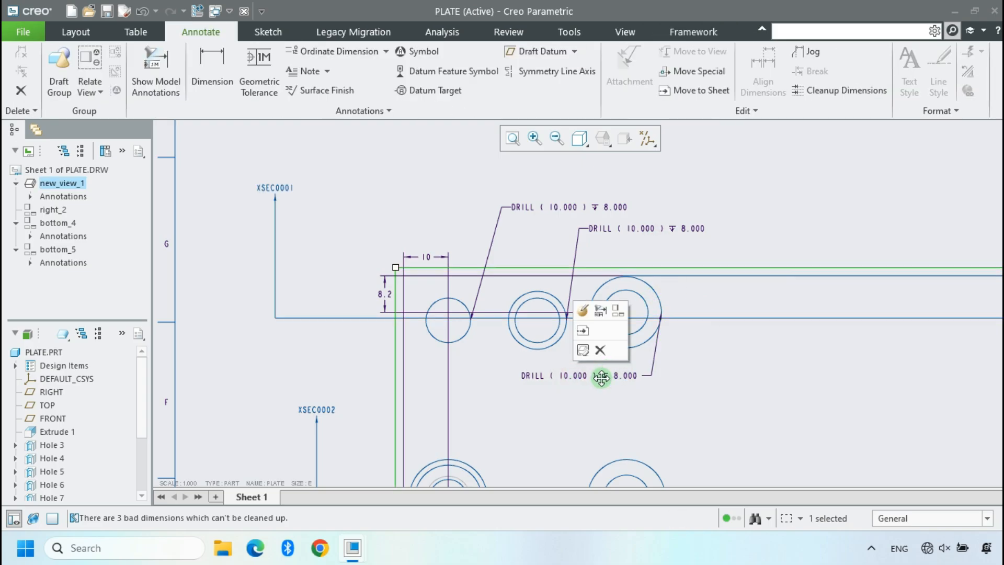
middle_click_drag(765, 222, 771, 162)
left_click(612, 315)
left_click(829, 312)
left_click_drag(557, 312, 731, 301)
left_click(825, 309)
left_click(703, 159)
middle_click_drag(698, 120, 687, 160)
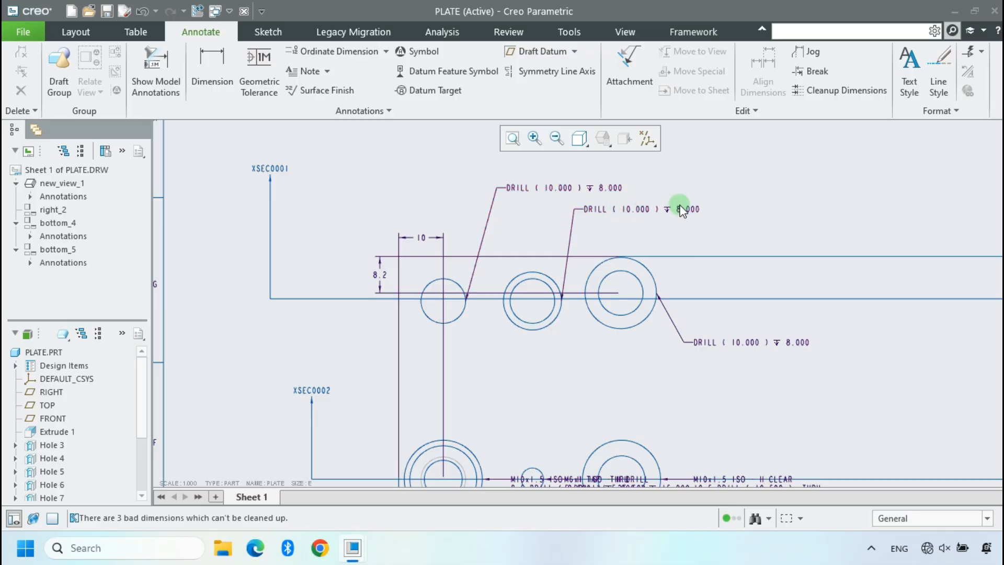
- Examine the hole profiles in the XSEC0002 and XSEC0001 section views
scroll(519, 248, "down", 2)
scroll(519, 248, "down", 4)
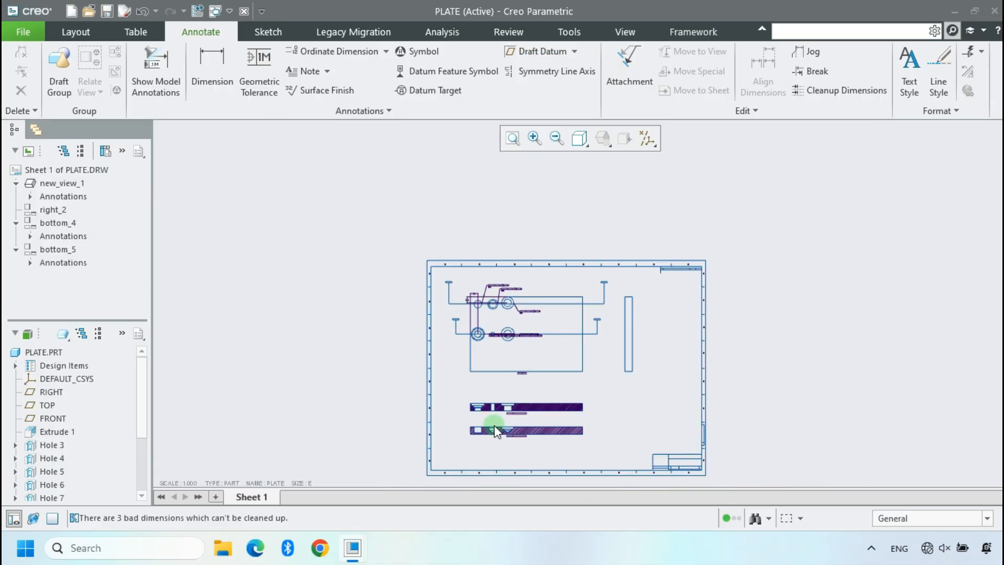
scroll(494, 425, "up", 6)
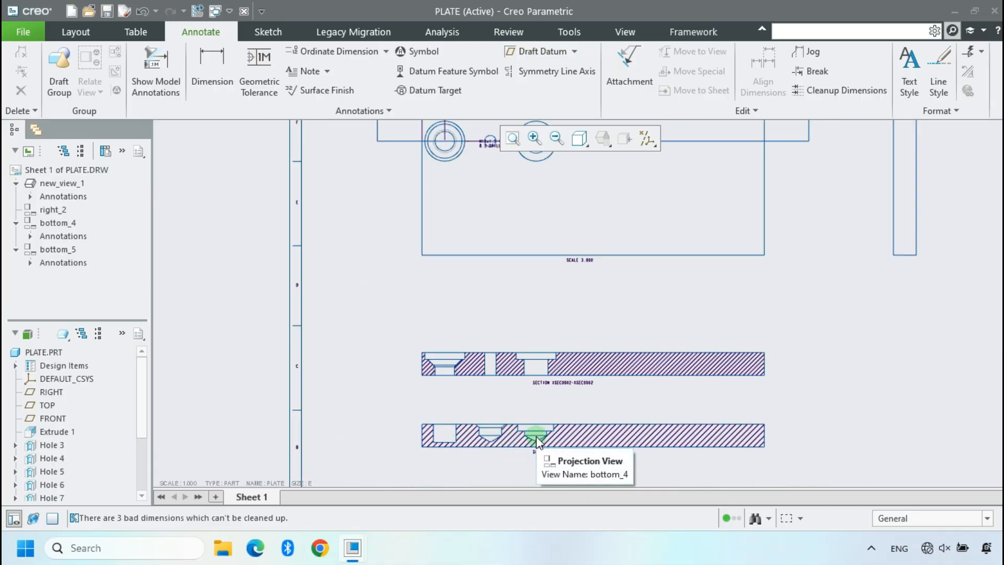
scroll(523, 434, "up", 6)
scroll(504, 420, "down", 5)
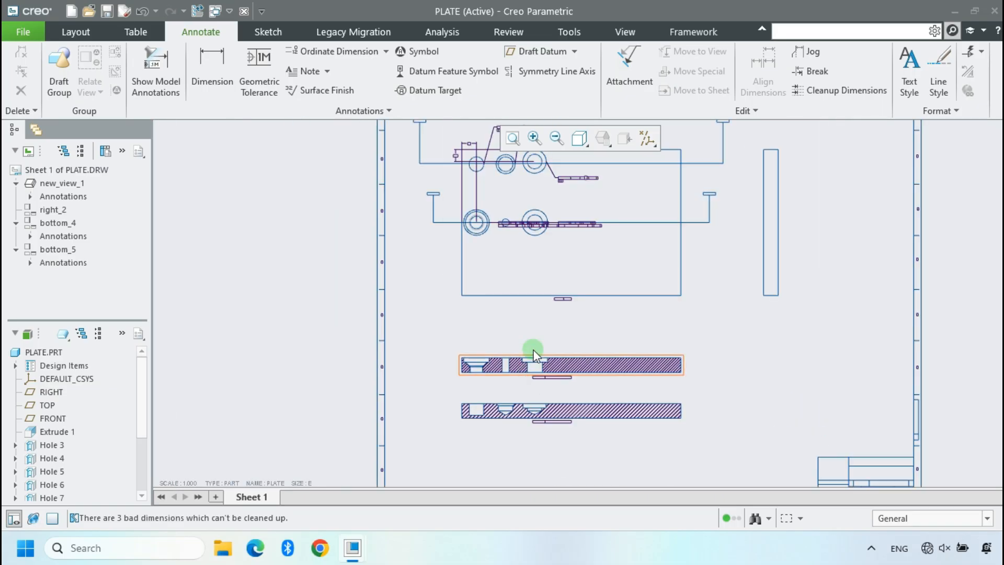
scroll(540, 202, "up", 4)
scroll(509, 284, "down", 2)
- Move the M10x1.5 ISO - H TAP note of the first lower-row hole outside the plate, to the hole's lower left
scroll(507, 285, "up", 4)
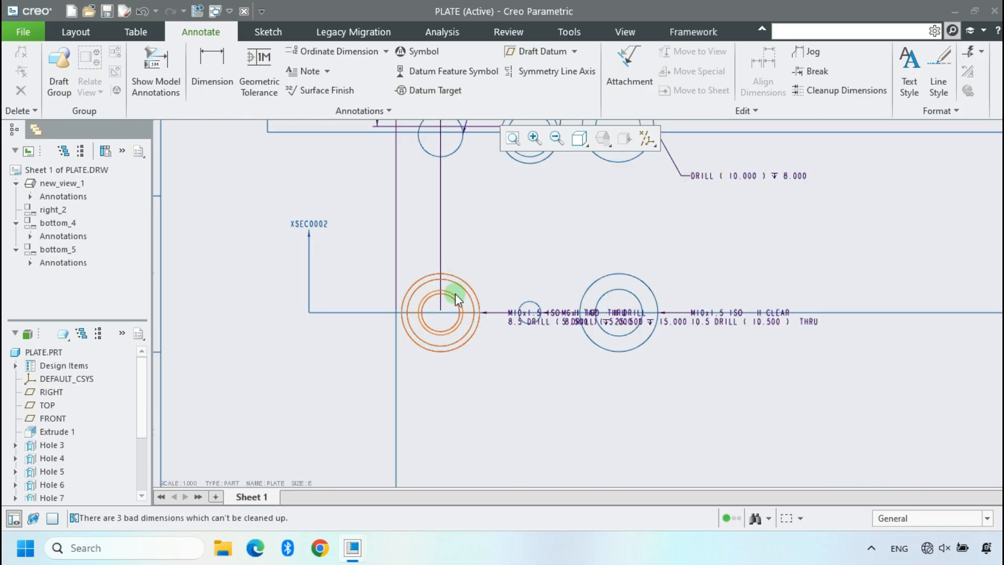
left_click(533, 319)
left_click_drag(532, 319, 392, 396)
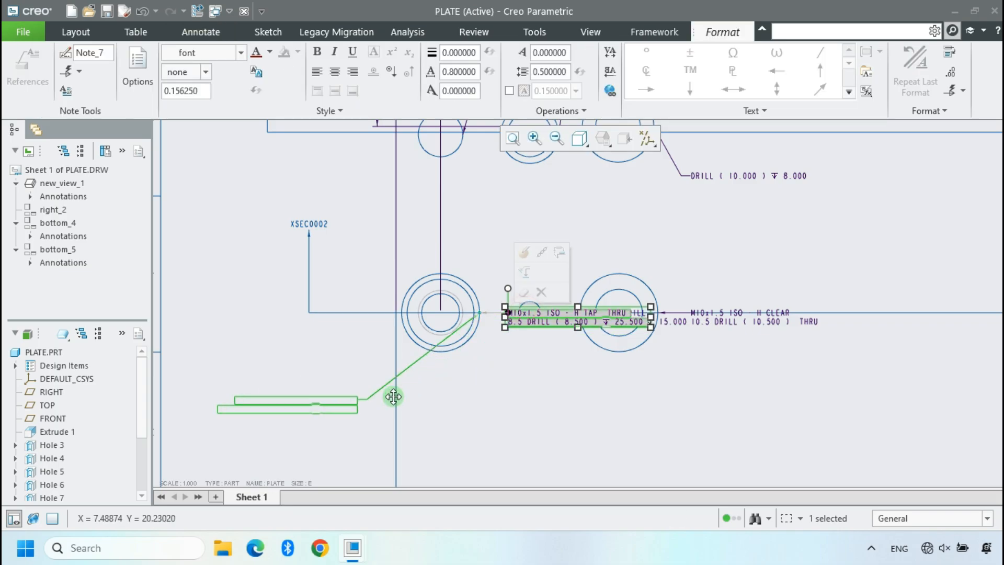
left_click(234, 339)
scroll(238, 423, "up", 3)
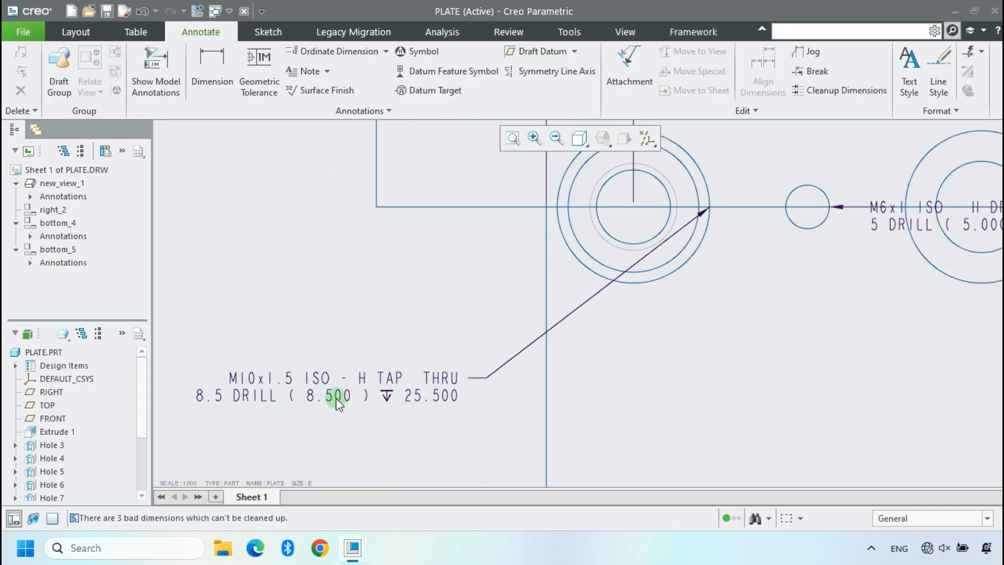
scroll(339, 394, "down", 3)
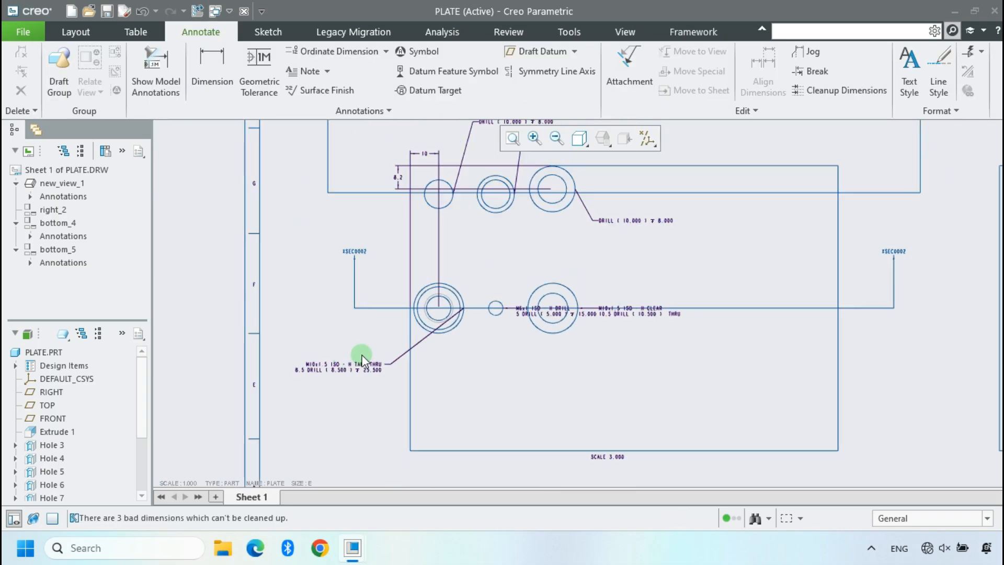
- Move the M6x1 ISO - H DRILL note below the tap note and the M10x1.5 ISO - H CLEAR note below-left of its hole
left_click(533, 321)
left_click(521, 313)
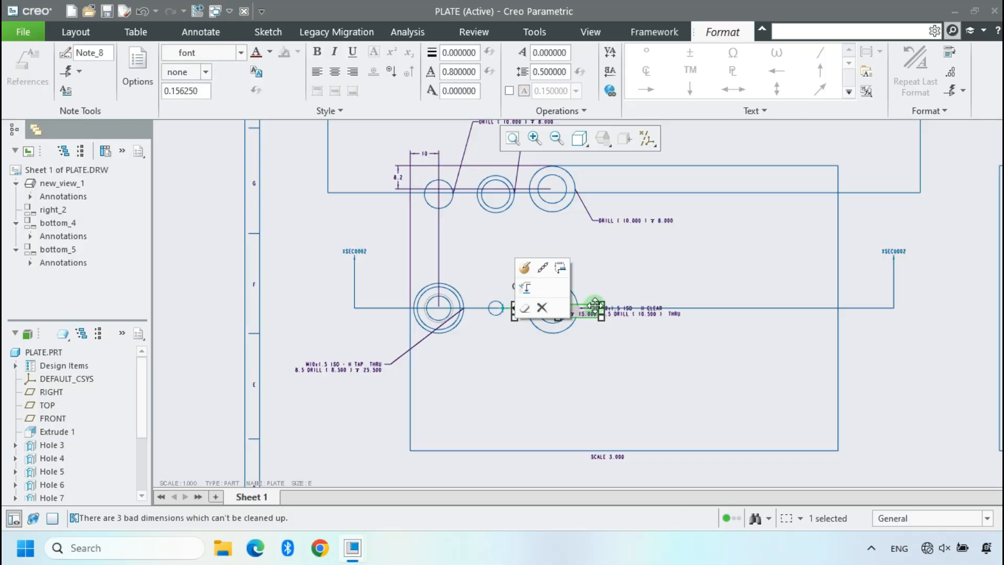
mouse_move(520, 312)
left_mouse_down()
mouse_move(487, 421)
mouse_move(395, 417)
left_mouse_up()
left_click(621, 312)
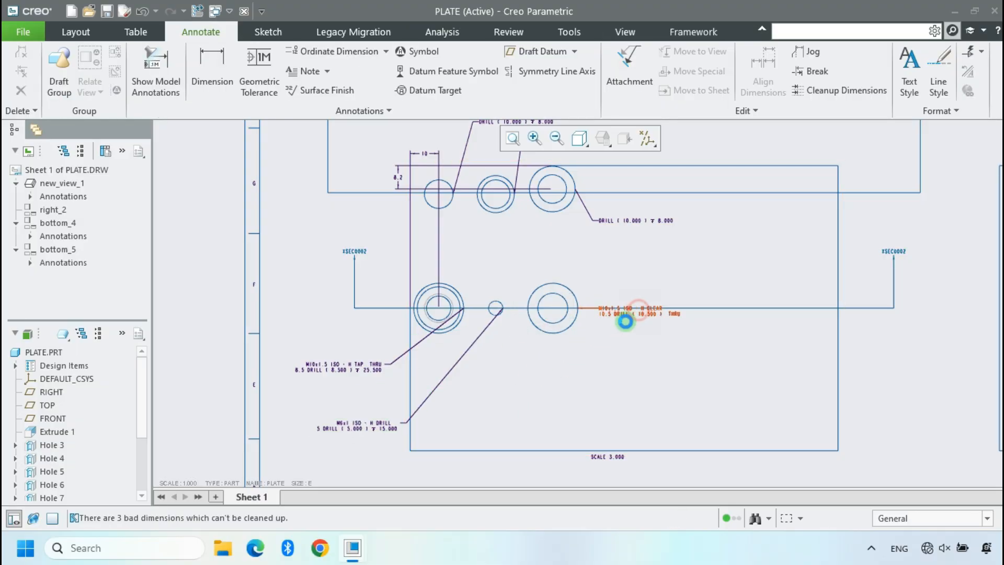
mouse_move(621, 309)
left_mouse_down()
mouse_move(522, 408)
mouse_move(455, 414)
left_mouse_up()
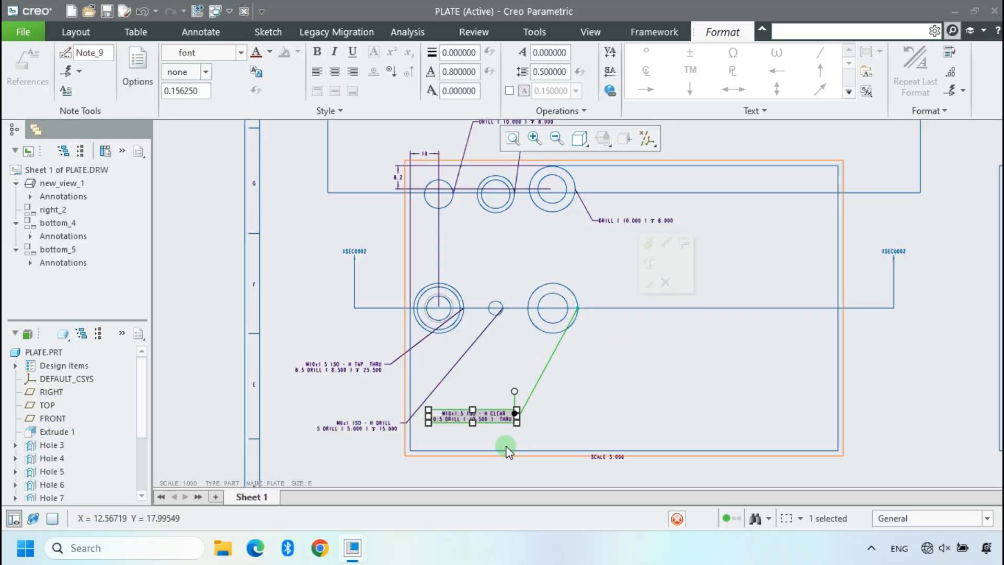
scroll(501, 443, "up", 3)
left_click(415, 329)
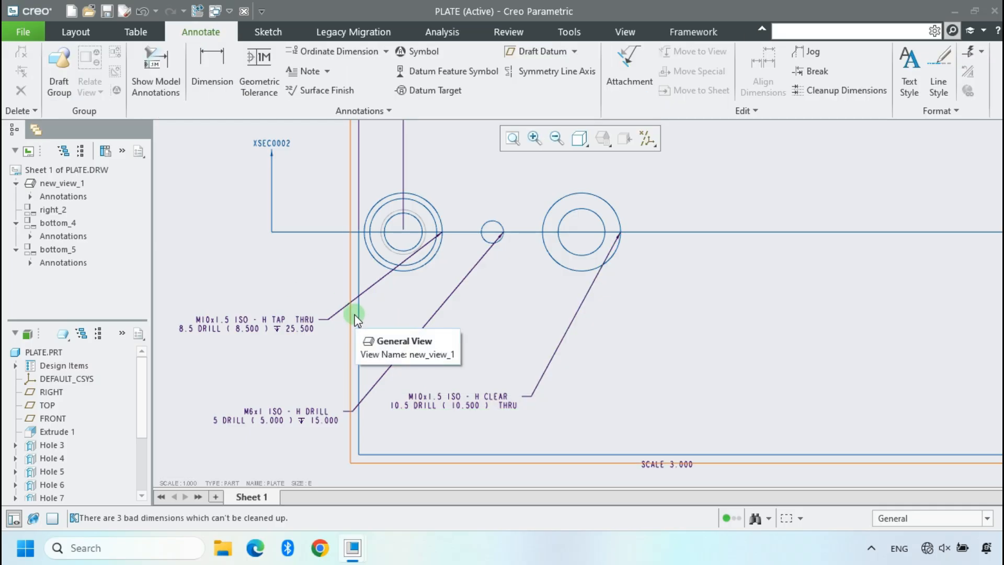
- Check the M10x1.5 tap, M6x1 drill and M10x1.5 clear notes of the lower hole row in the general view
scroll(442, 243, "down", 3)
scroll(426, 470, "up", 3)
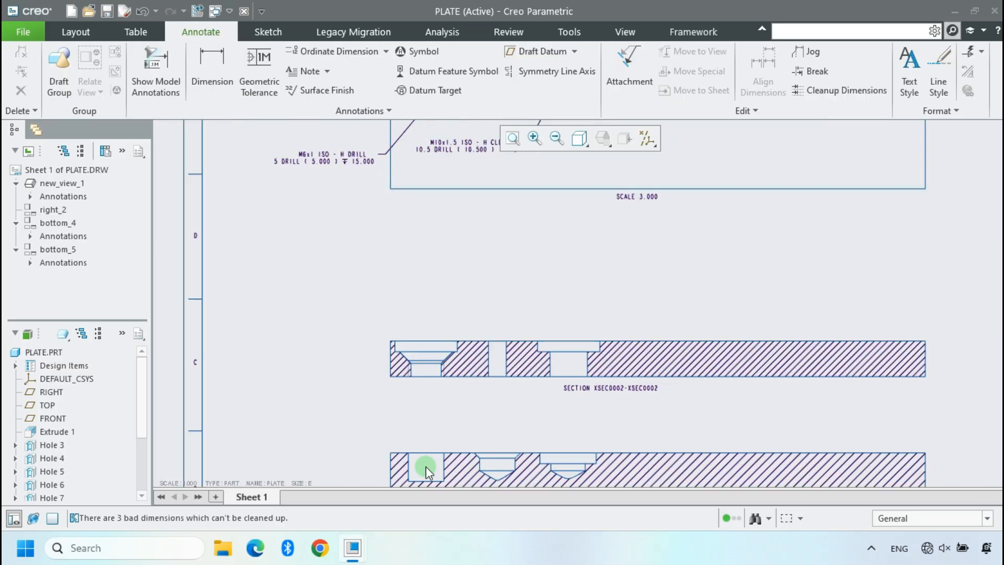
scroll(426, 470, "down", 3)
scroll(416, 237, "up", 3)
scroll(366, 320, "up", 2)
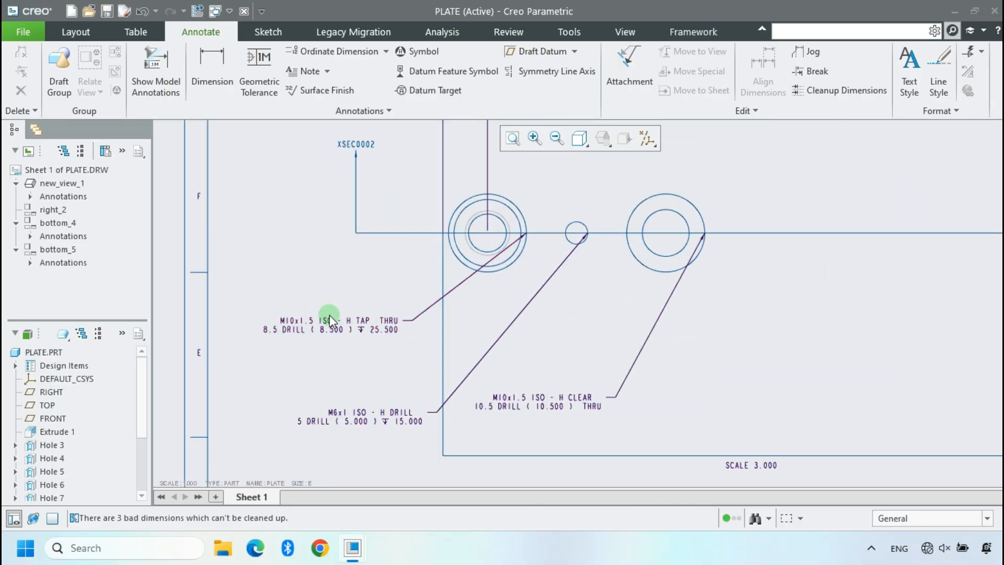
scroll(329, 315, "up", 1)
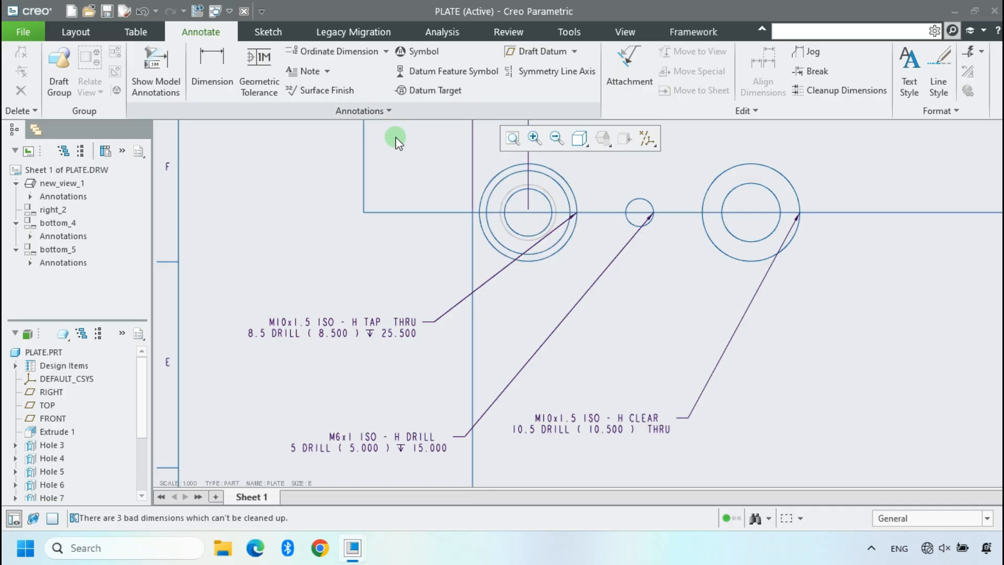
scroll(302, 286, "up", 2)
scroll(342, 387, "down", 1)
scroll(345, 391, "down", 3)
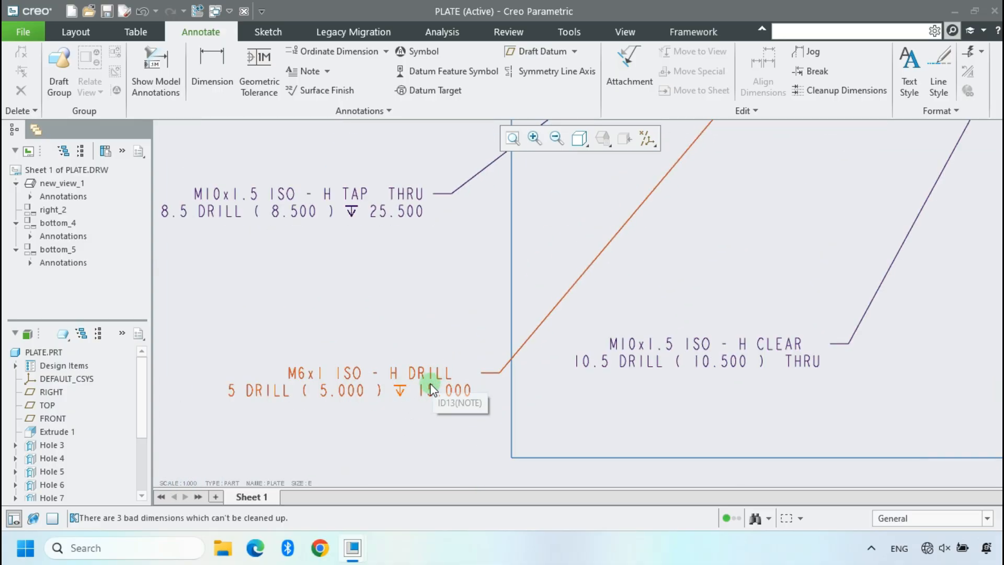
scroll(377, 412, "up", 1)
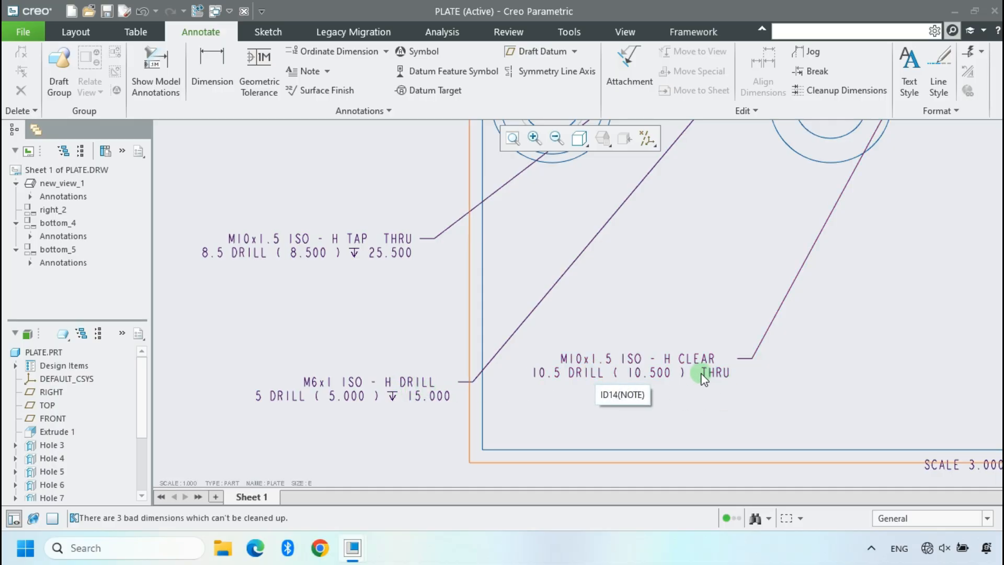
scroll(620, 392, "up", 2)
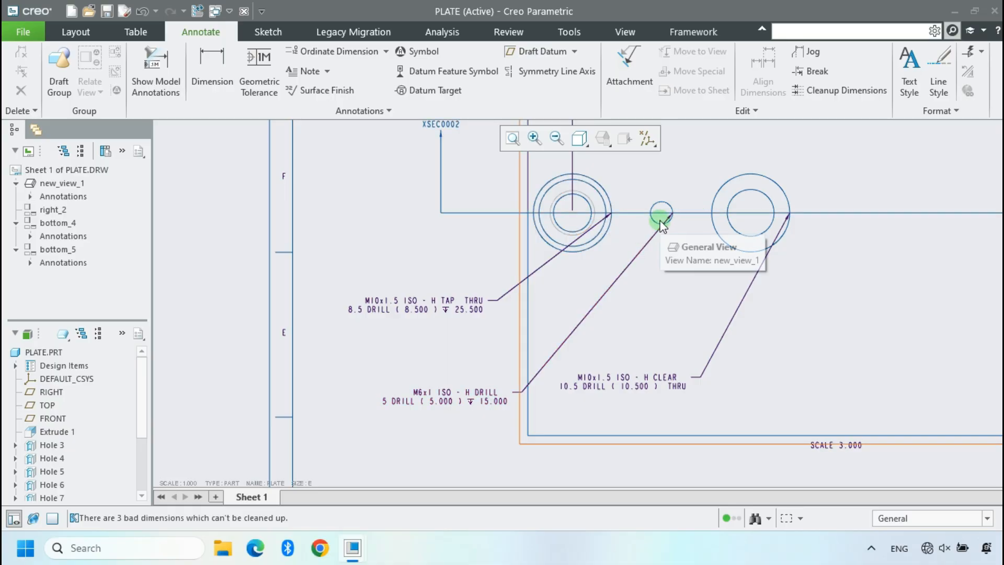
- Inspect the first and second lower-row holes in the XSEC0002 section view
scroll(582, 215, "up", 5)
scroll(608, 364, "down", 3)
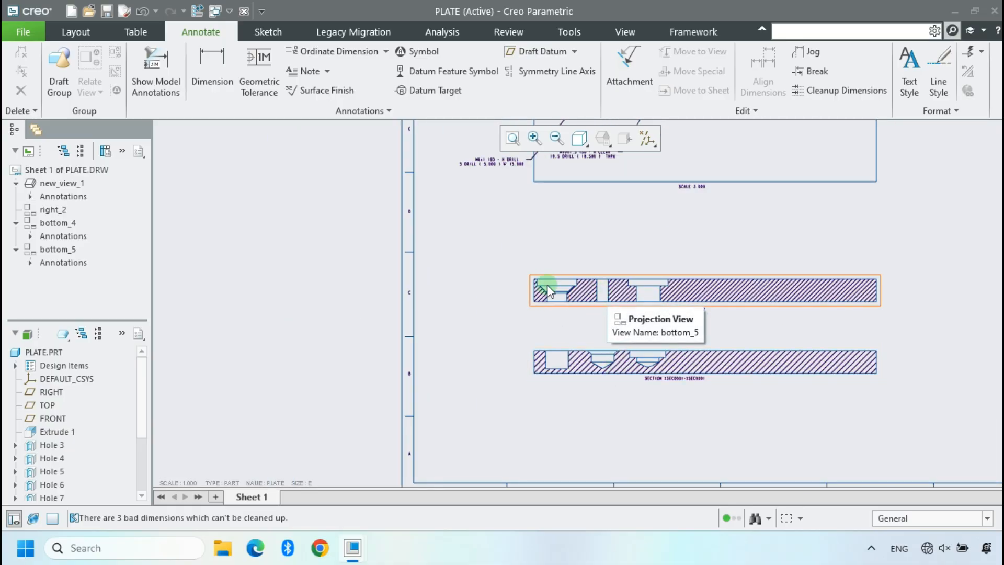
scroll(547, 285, "down", 5)
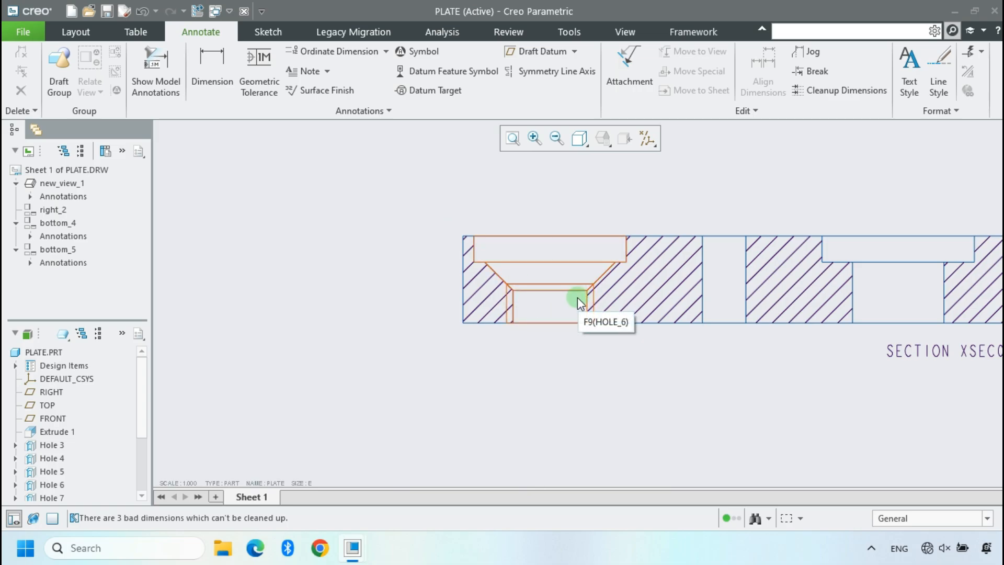
scroll(512, 313, "up", 3)
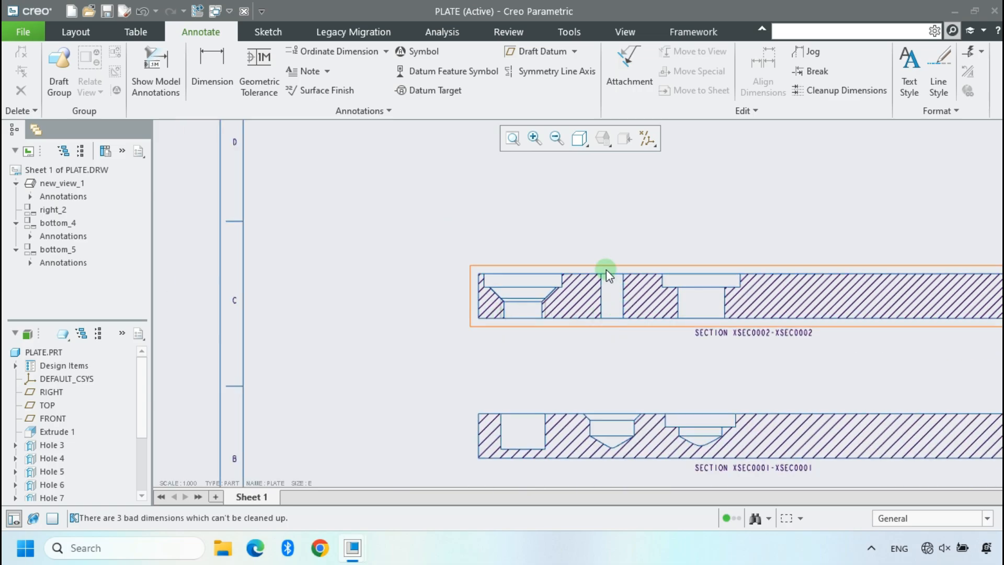
scroll(616, 314, "up", 3)
- Compare the M10x1.5 ISO - H CLEAR note with its counterbored through hole in the XSEC0002 section view
scroll(667, 175, "down", 4)
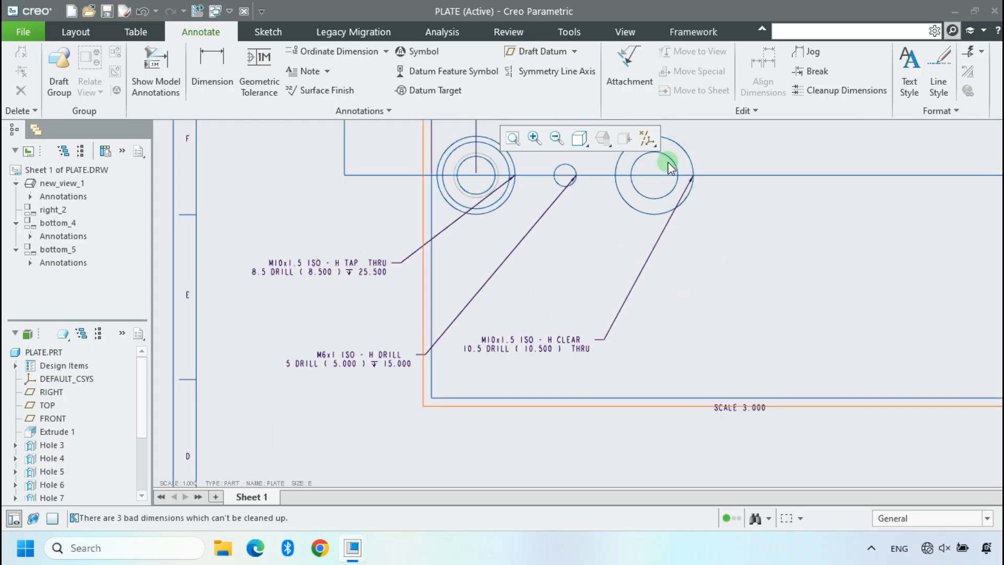
scroll(563, 339, "down", 3)
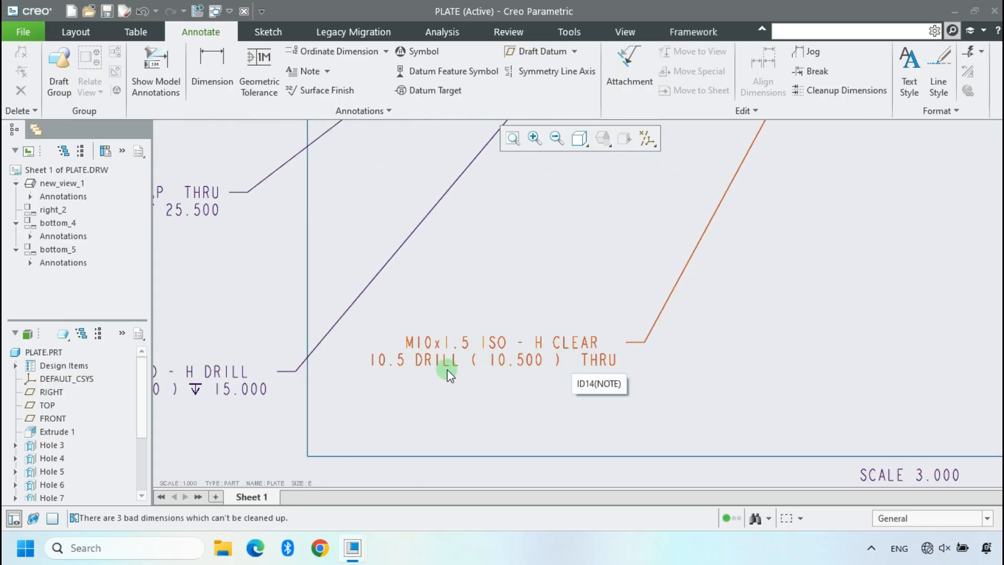
scroll(534, 361, "up", 5)
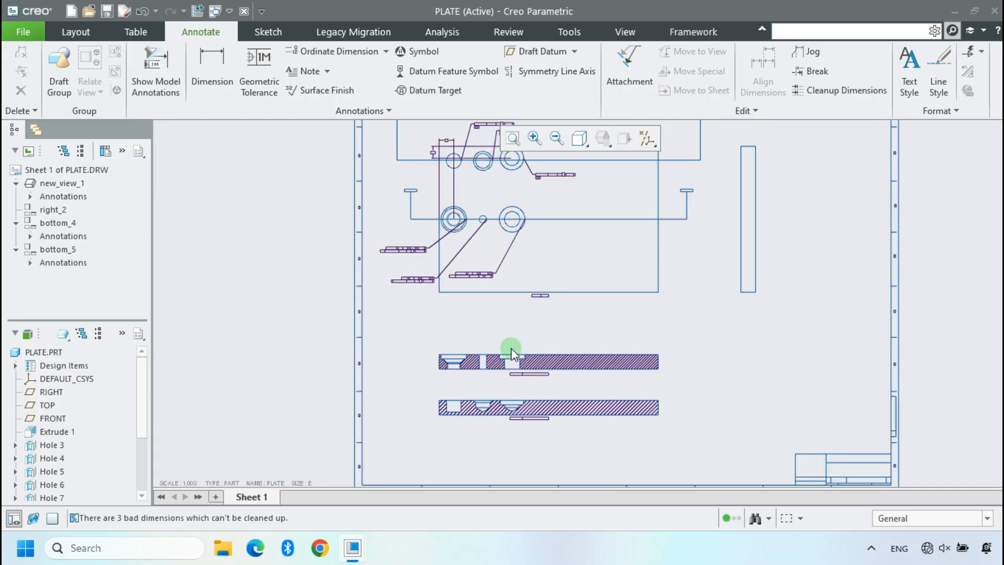
scroll(510, 348, "down", 6)
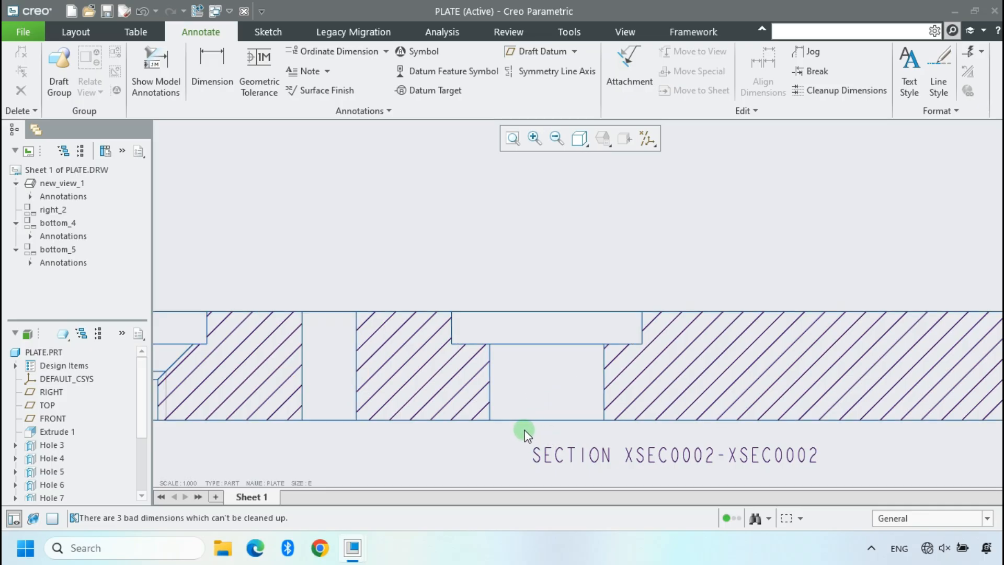
scroll(578, 307, "up", 2)
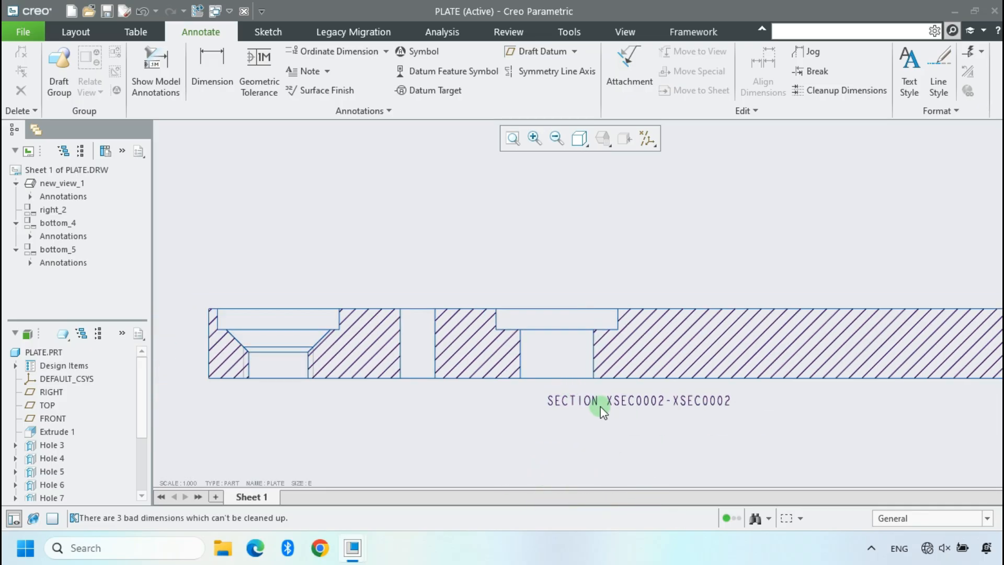
scroll(579, 448, "up", 1)
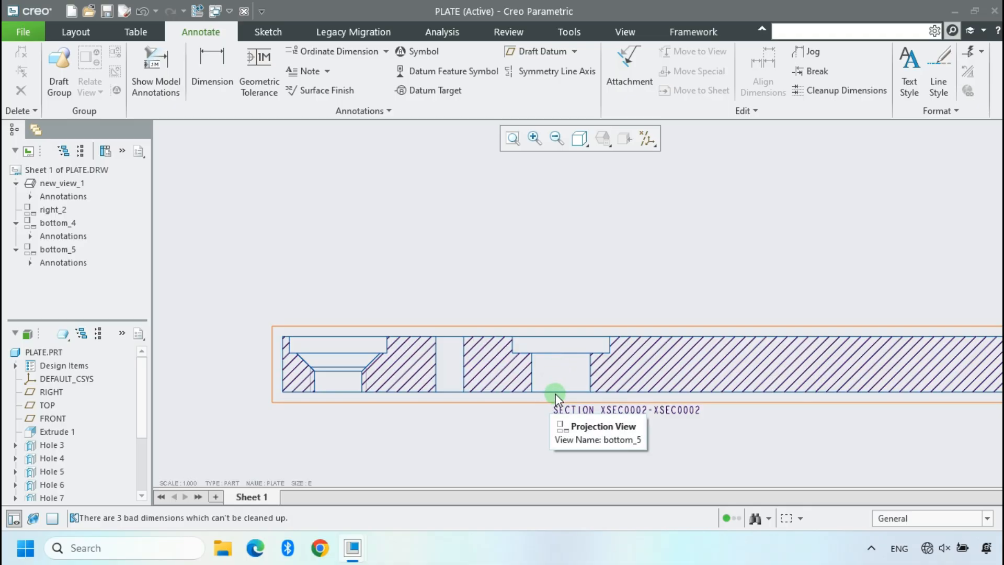
scroll(551, 407, "up", 4)
scroll(547, 167, "down", 5)
scroll(540, 235, "up", 3)
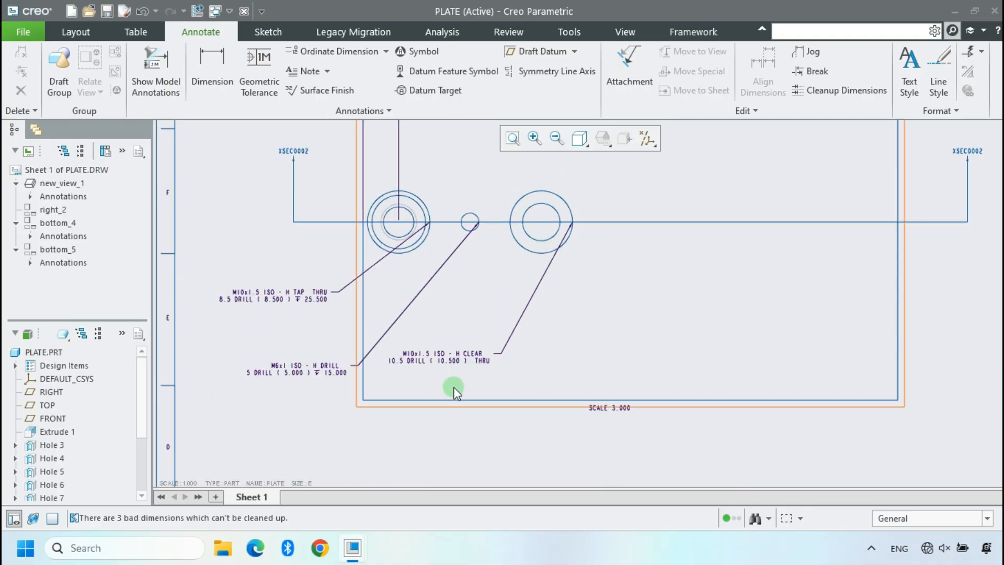
- Dimension the counterbore width of the third lower-row hole in the XSEC0002 section view, placing it above the plate
scroll(431, 359, "down", 2)
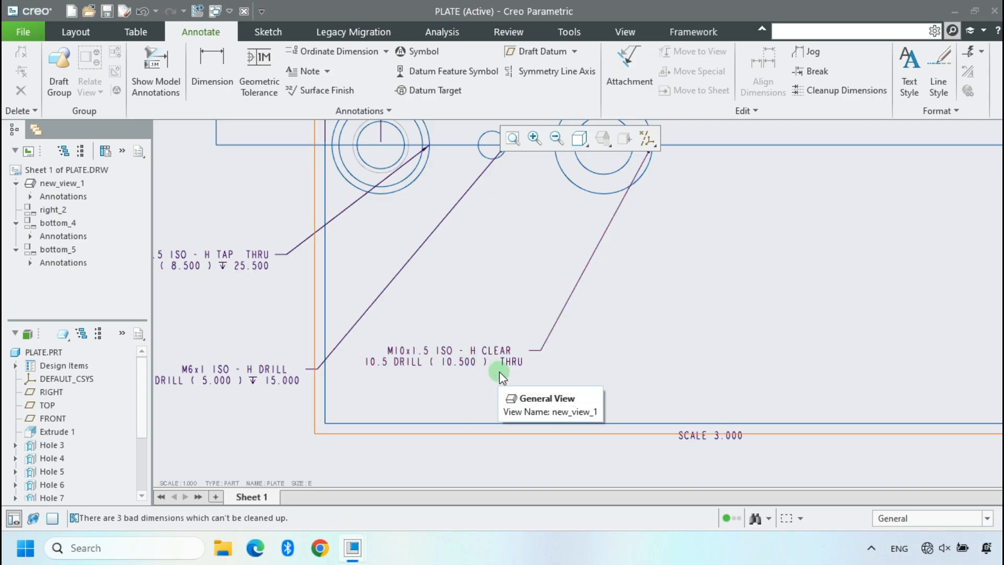
scroll(511, 415, "up", 1)
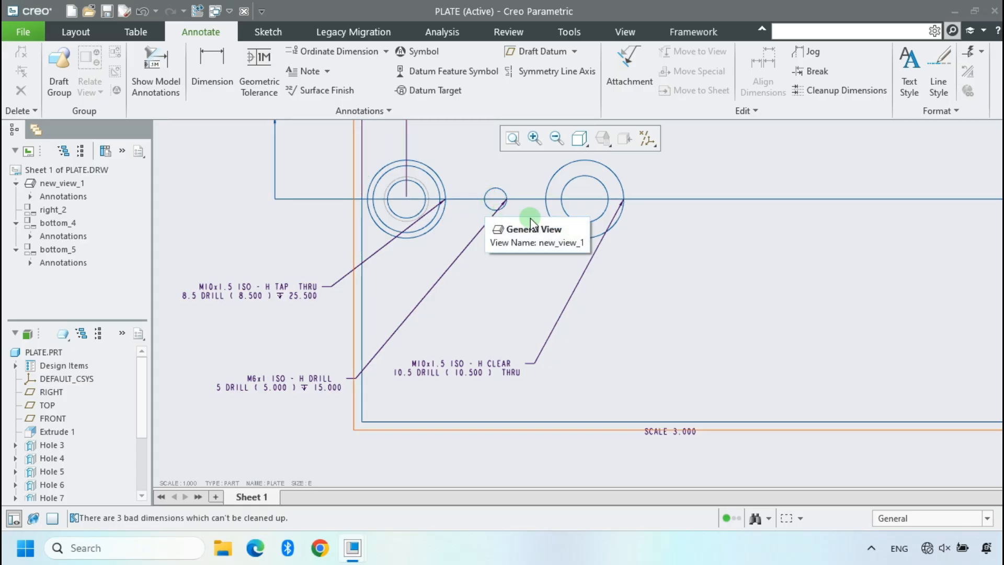
scroll(569, 230, "down", 5)
scroll(560, 341, "up", 5)
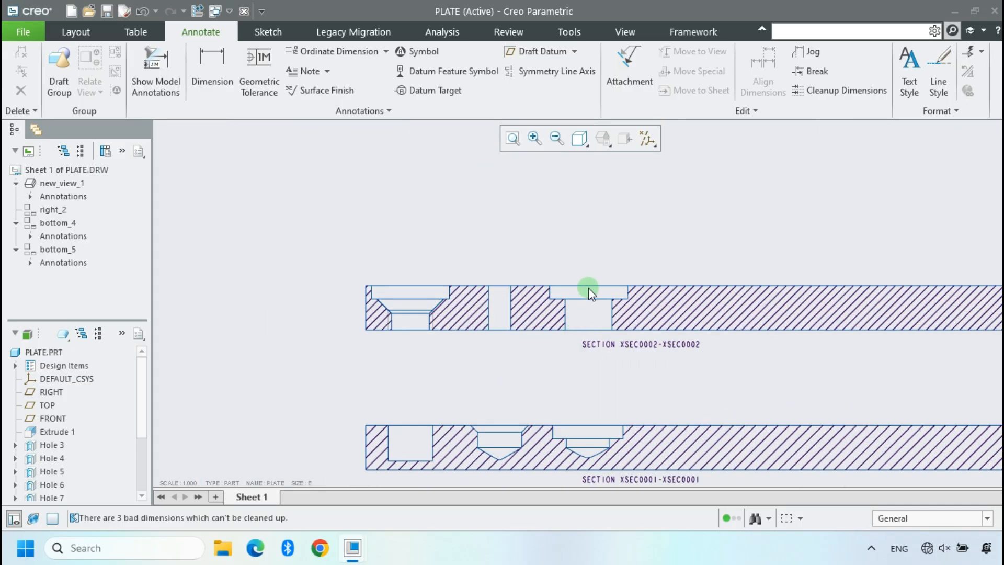
left_click(212, 65)
scroll(552, 293, "up", 3)
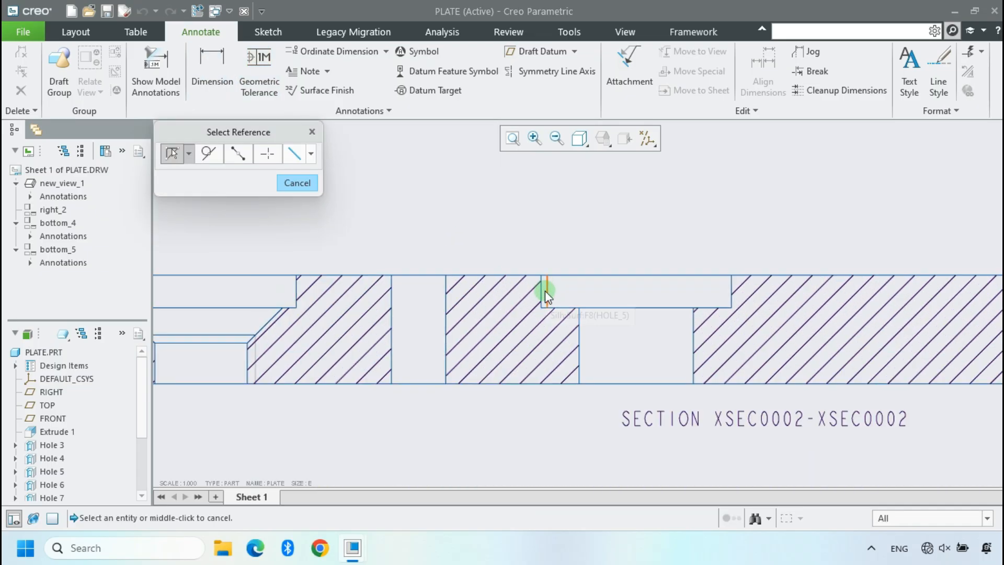
left_click(540, 290)
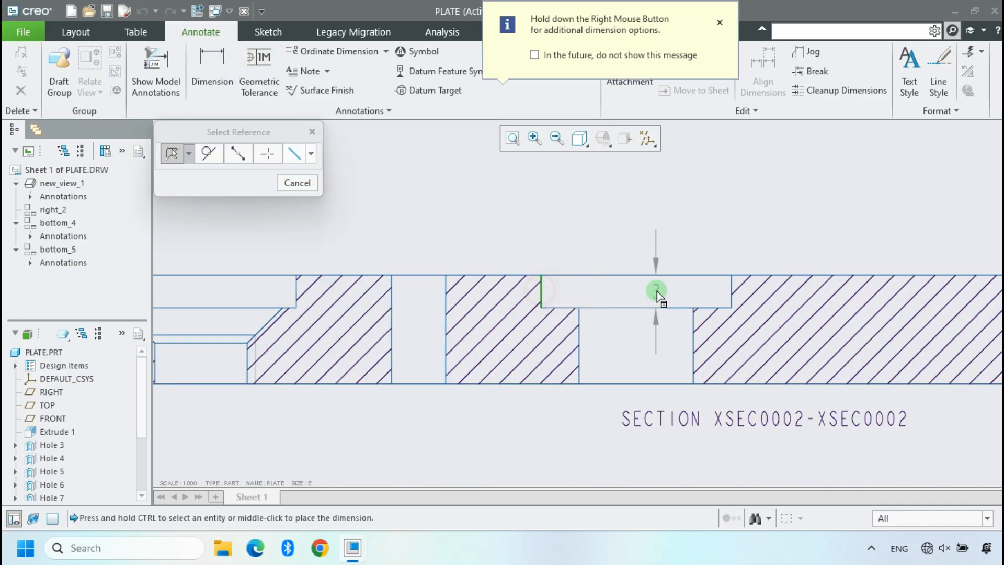
left_click(732, 291, "ctrl")
middle_click(647, 231)
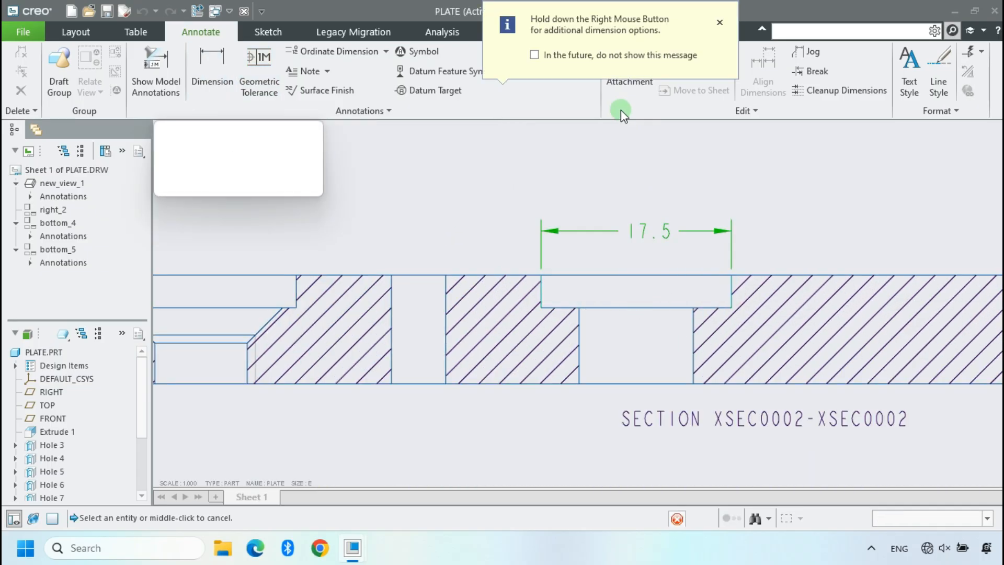
middle_click(746, 202)
scroll(660, 338, "up", 6)
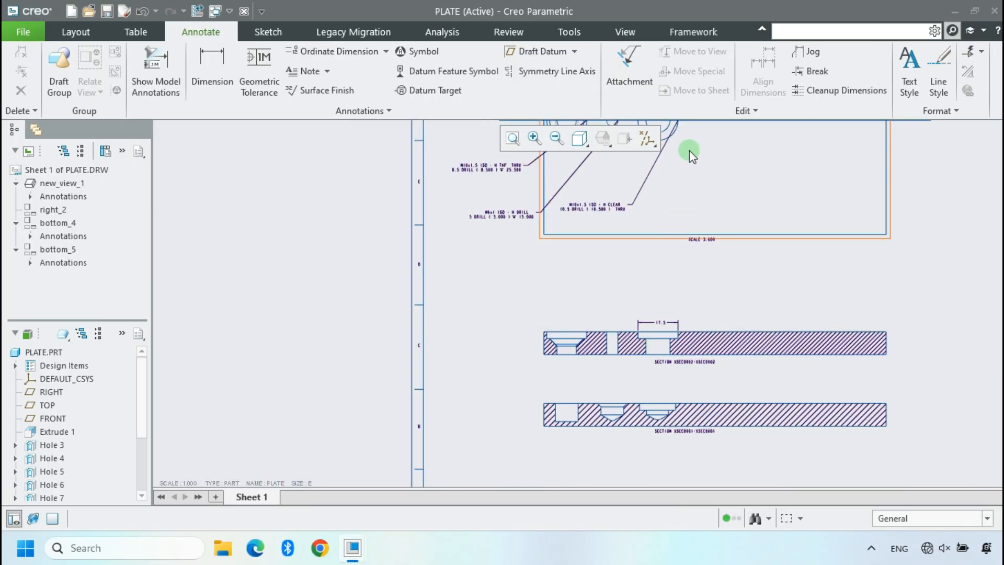
scroll(666, 166, "down", 3)
scroll(531, 328, "down", 2)
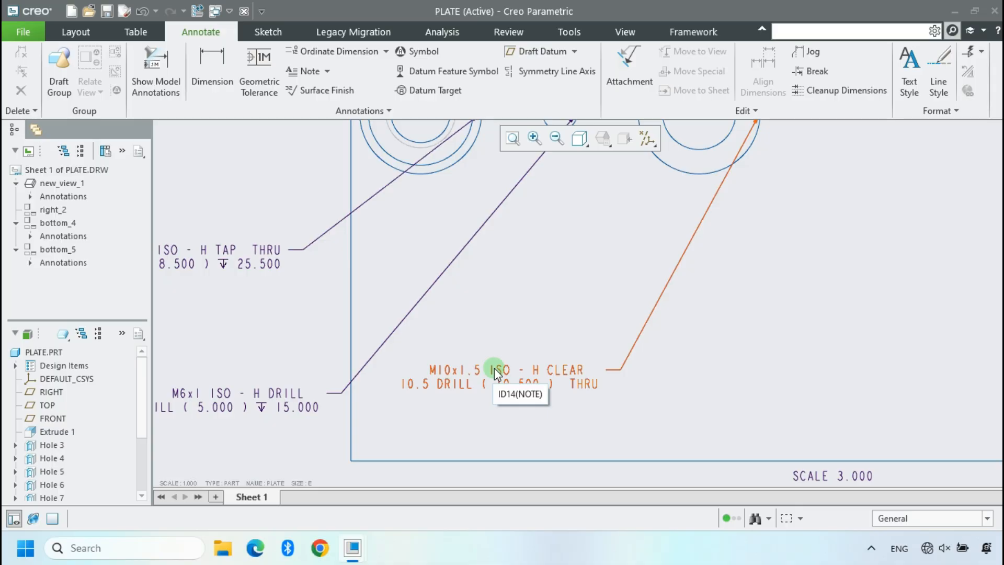
double_click(476, 373)
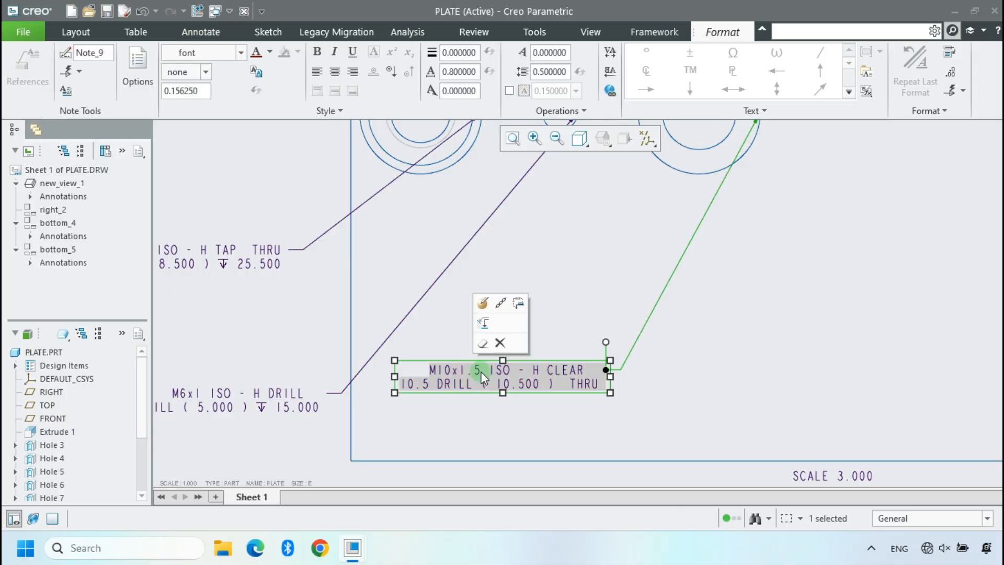
left_click(602, 385)
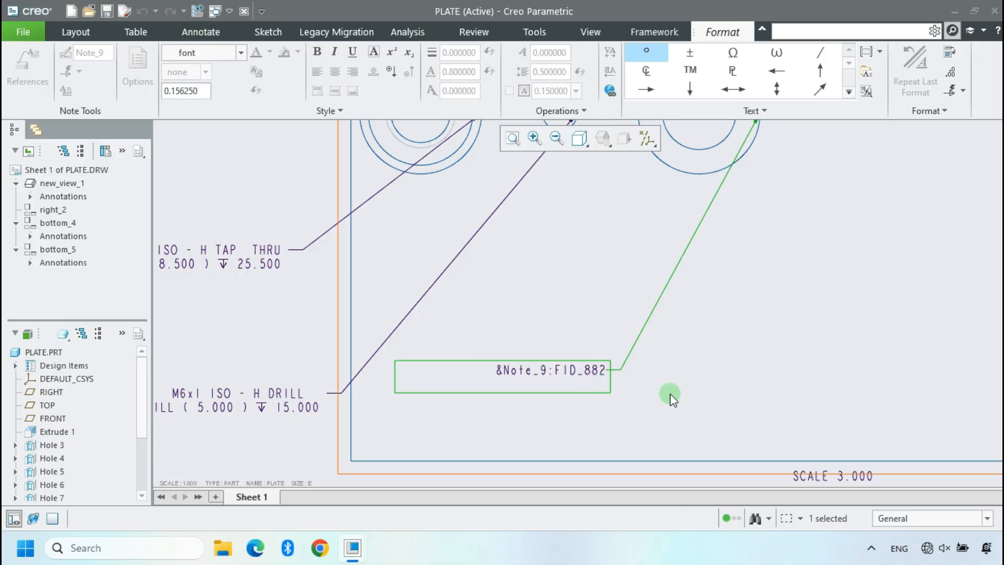
left_click(441, 281)
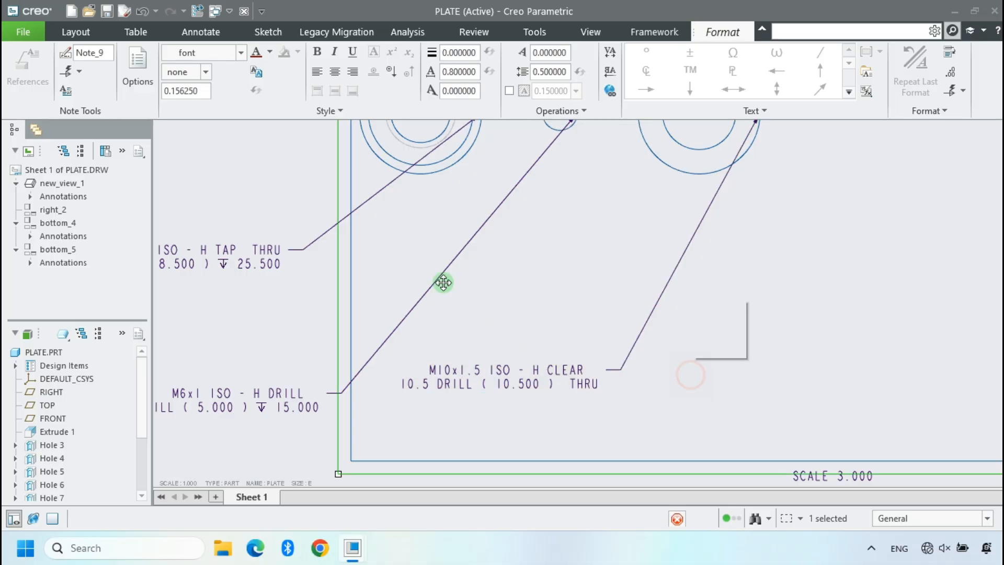
left_click(284, 312)
- Add a new third line with the diameter symbol and 17.5 to the M10x1.5 ISO - H CLEAR note
left_click(490, 371)
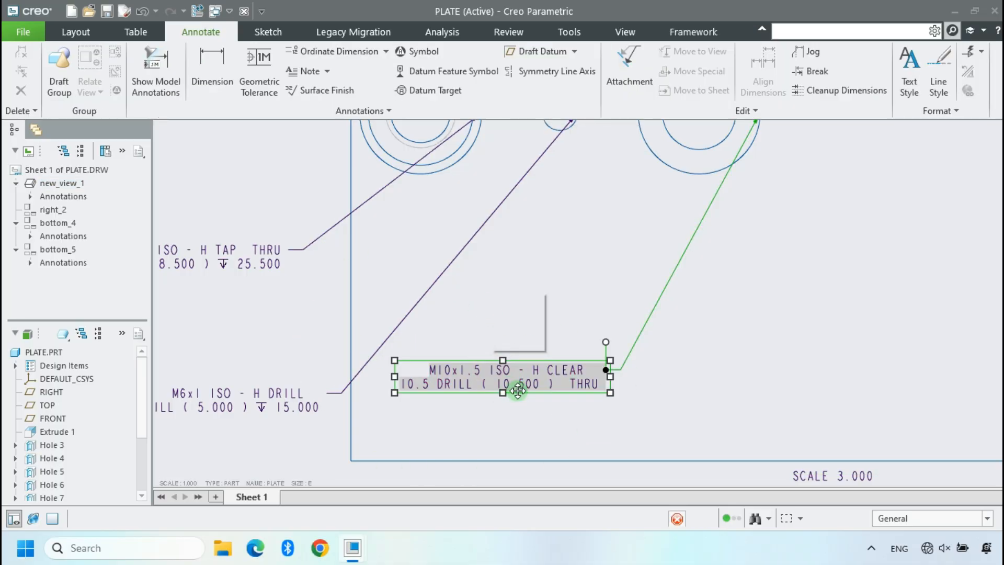
double_click(580, 386)
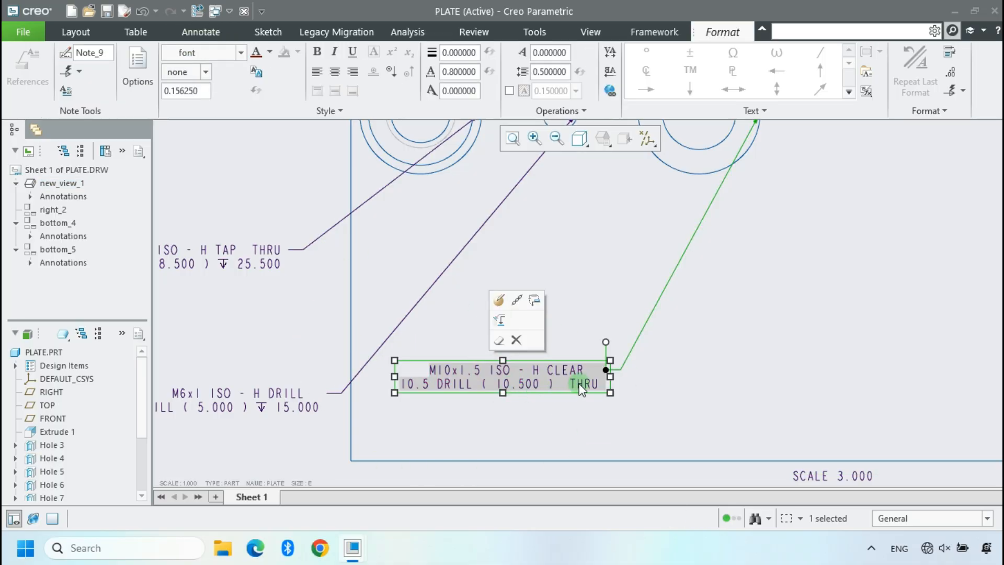
left_click(605, 370)
key("Return")
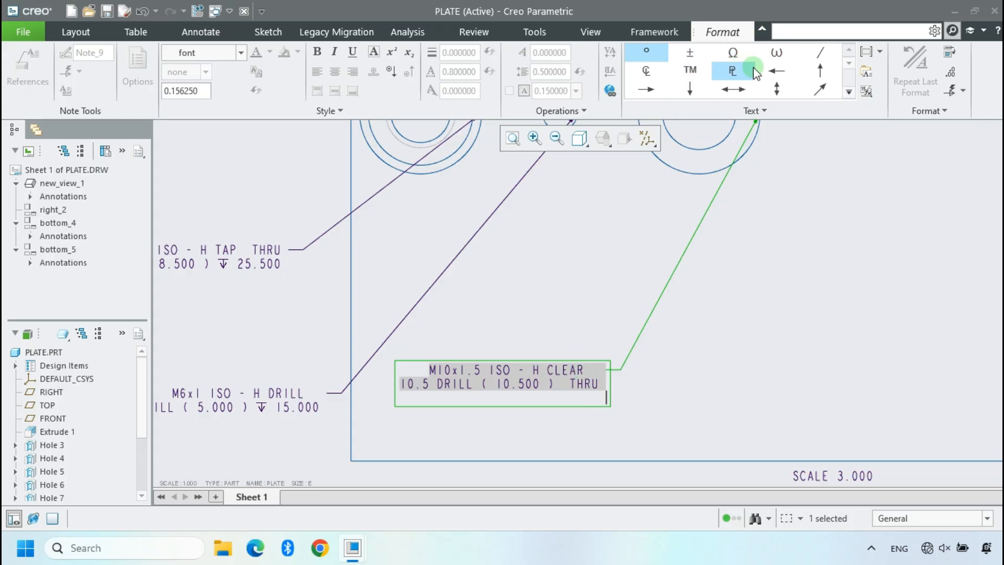
left_click(849, 91)
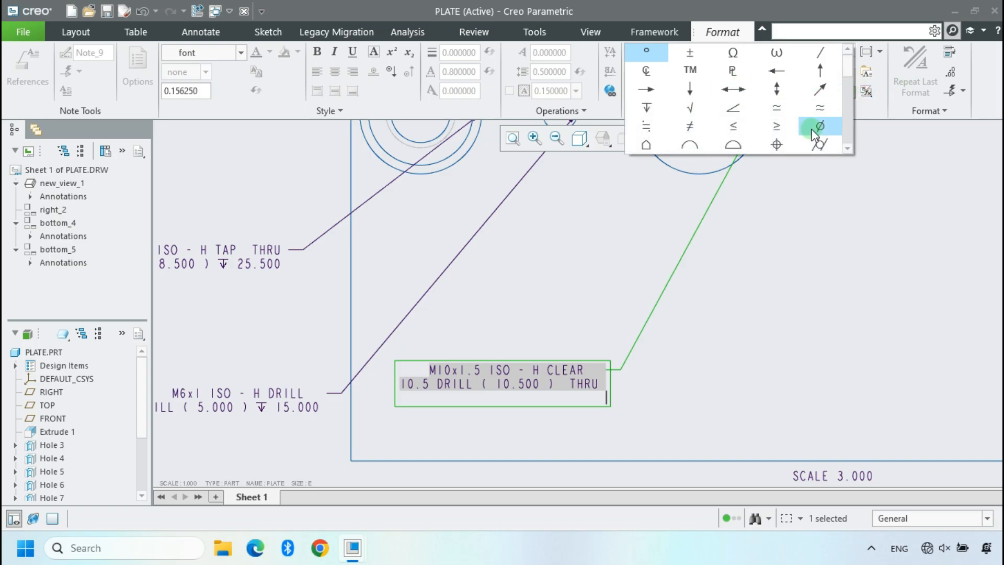
left_click(813, 129)
type("1")
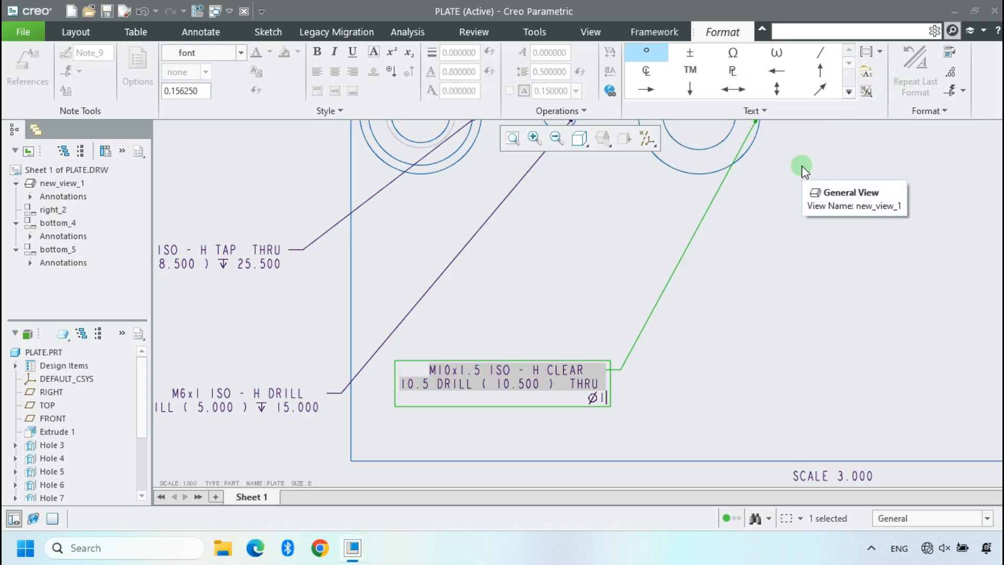
type("7.5")
- Insert C'BORE in front of Ø17.5, keeping that text on its own line below the hole note
key("Left")
key("Left")
key("Left")
key("Left")
key("Left")
key("BackSpace")
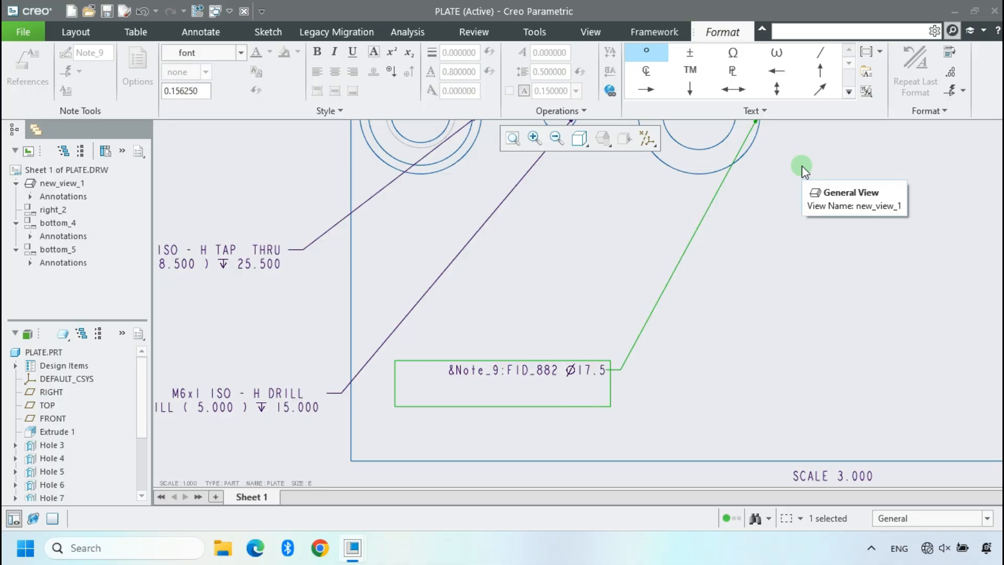
key("Return")
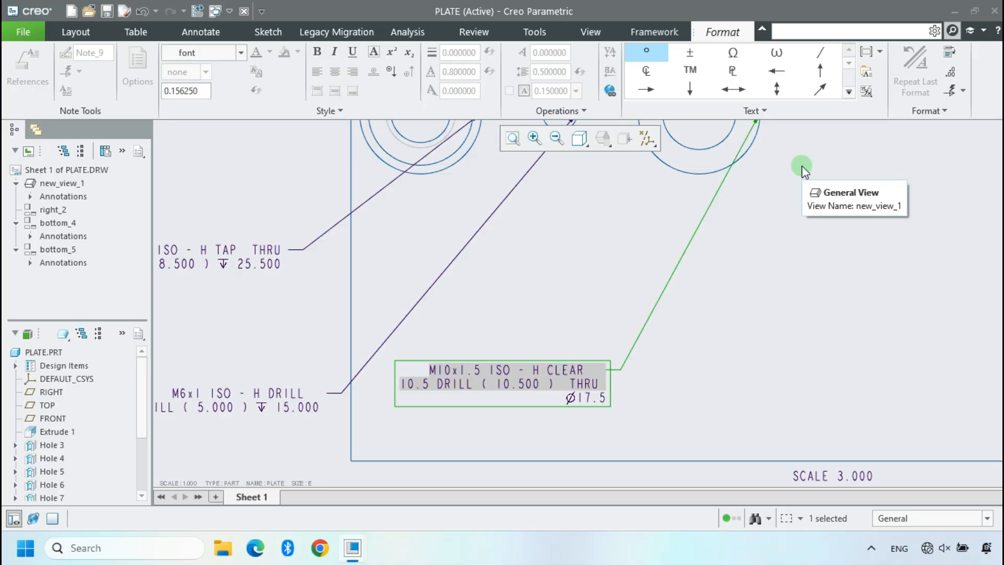
type("C'BORE")
- Append 3MM and the depth symbol after Ø17.5 in the M10x1.5 ISO - H CLEAR note and finish editing it
key("Right")
key("Right")
key("Right")
key("Right")
key("Right")
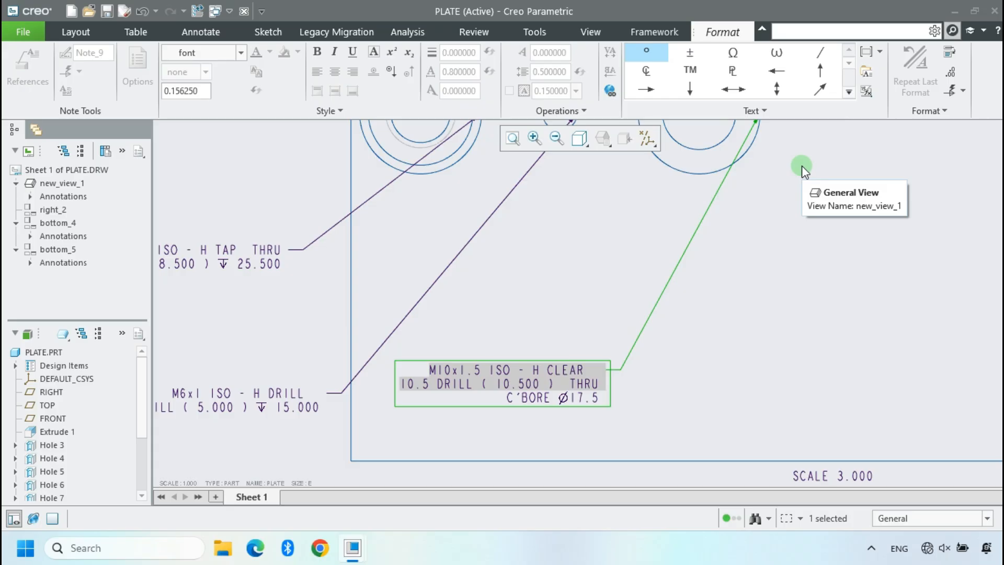
type("3")
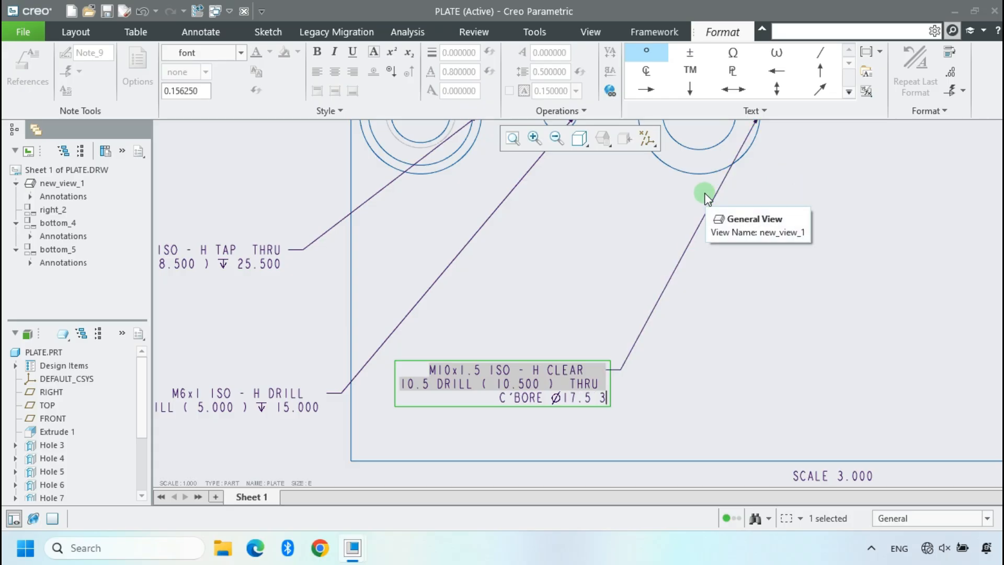
type("MM")
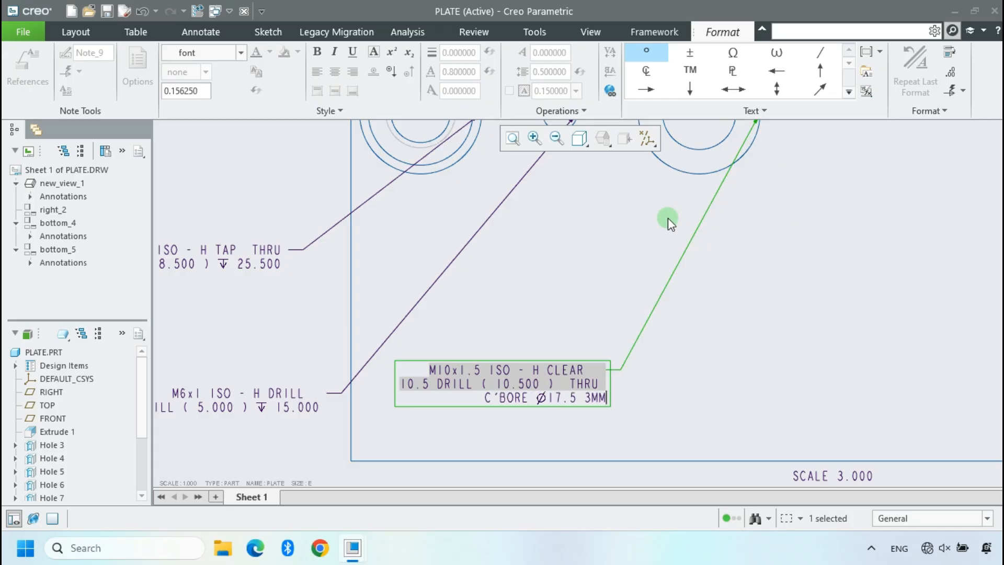
left_click(849, 91)
scroll(791, 126, "down", 2)
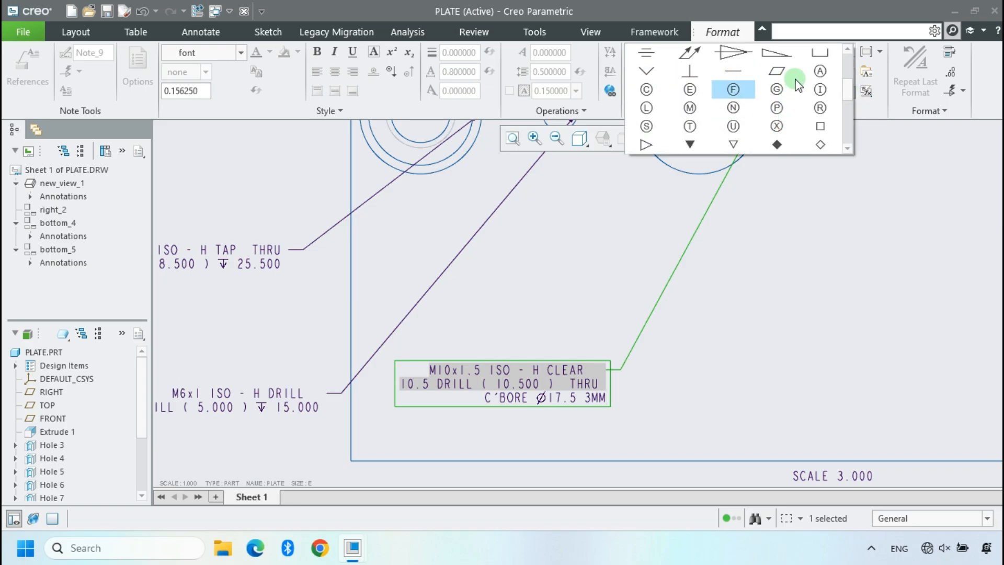
scroll(750, 130, "up", 2)
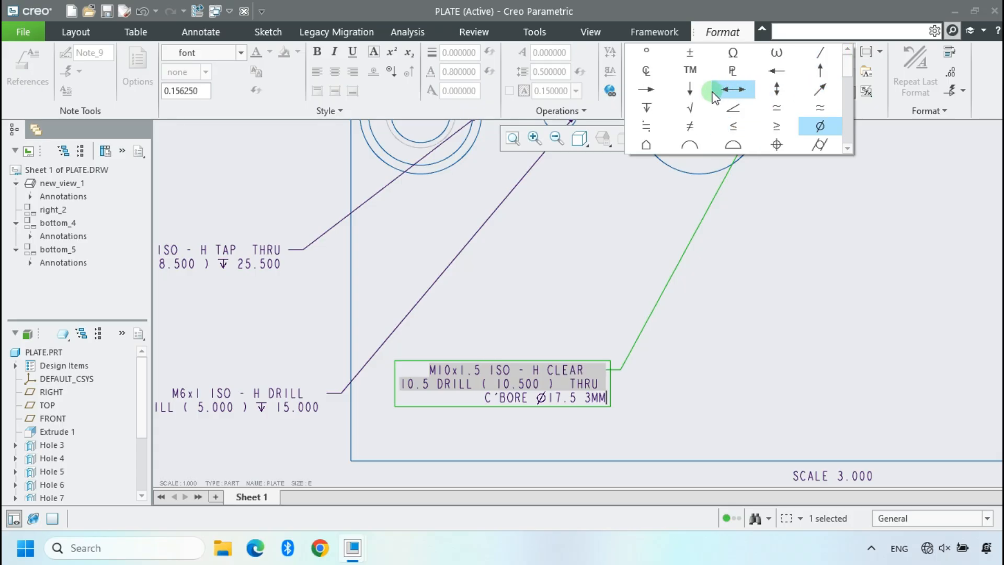
left_click(690, 86)
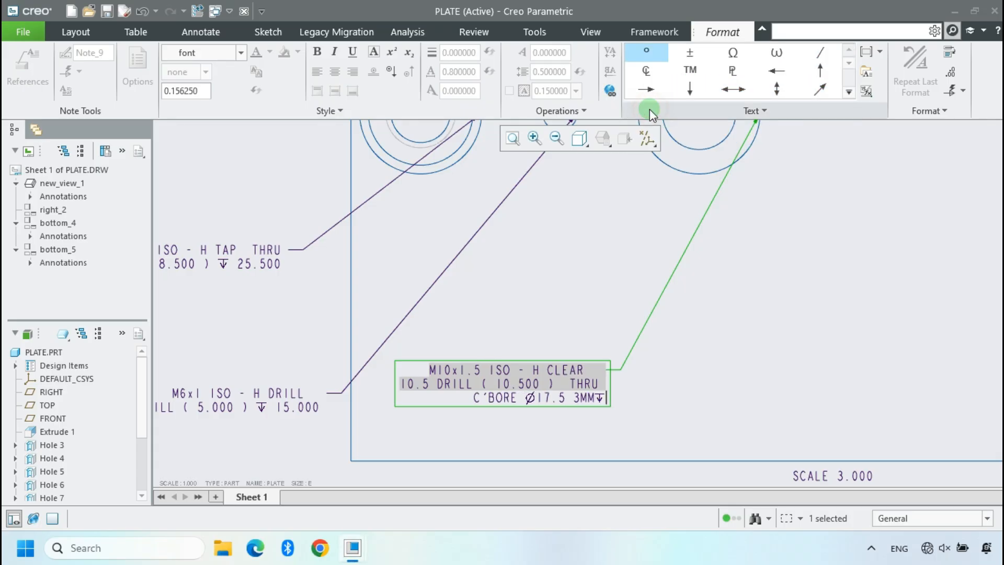
left_click(601, 410)
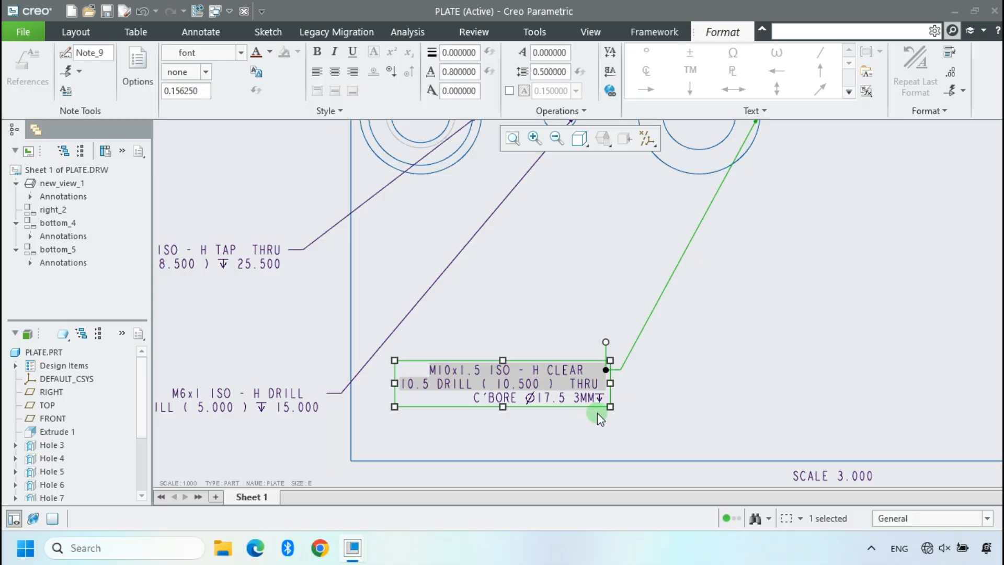
left_click(600, 423)
- Dimension the counterbore depth from the plate's upper edge to the counterbore floor in the XSEC0002 section view
scroll(600, 423, "down", 2)
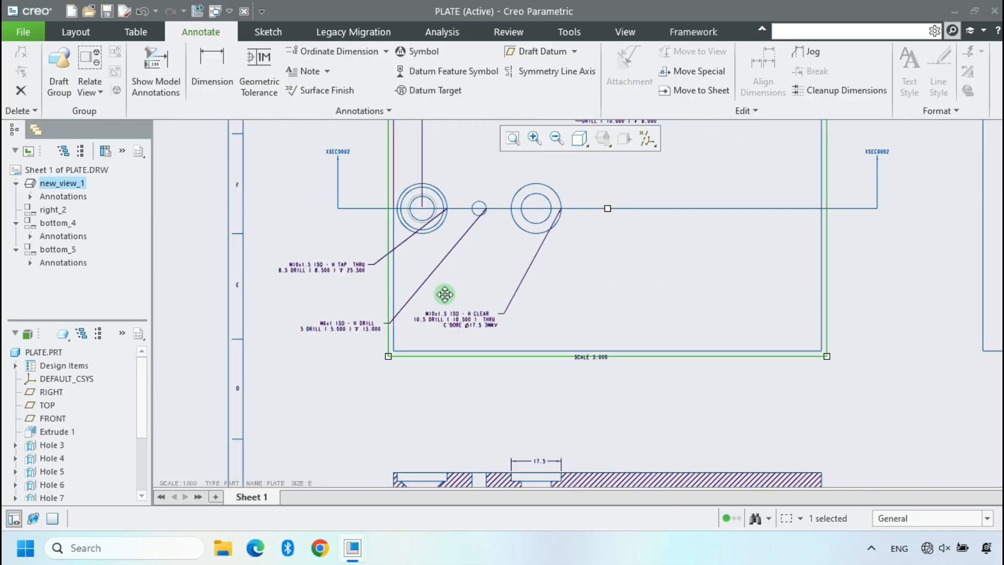
scroll(450, 293, "up", 3)
scroll(533, 358, "up", 2)
scroll(533, 336, "down", 4)
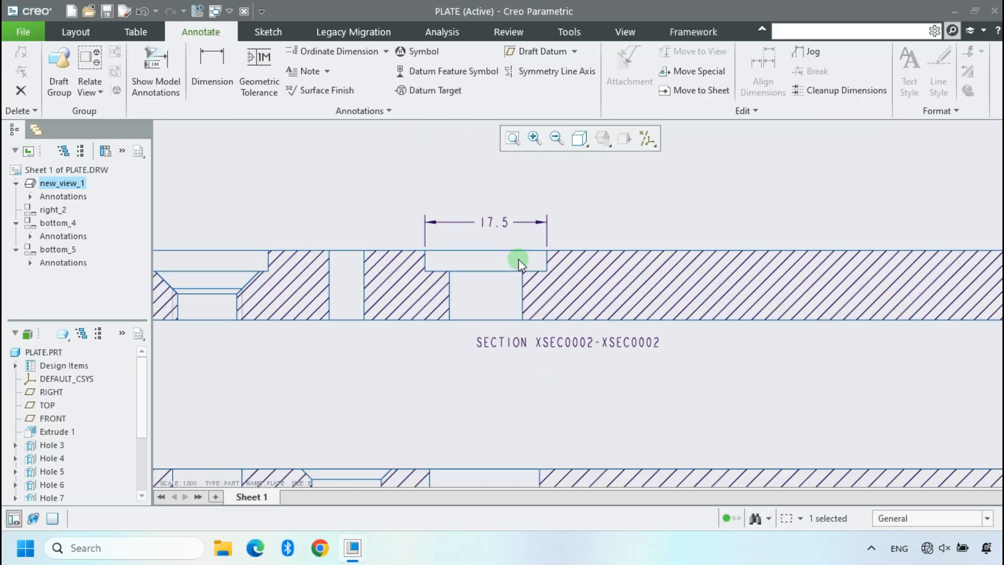
scroll(536, 358, "up", 2)
scroll(527, 335, "down", 2)
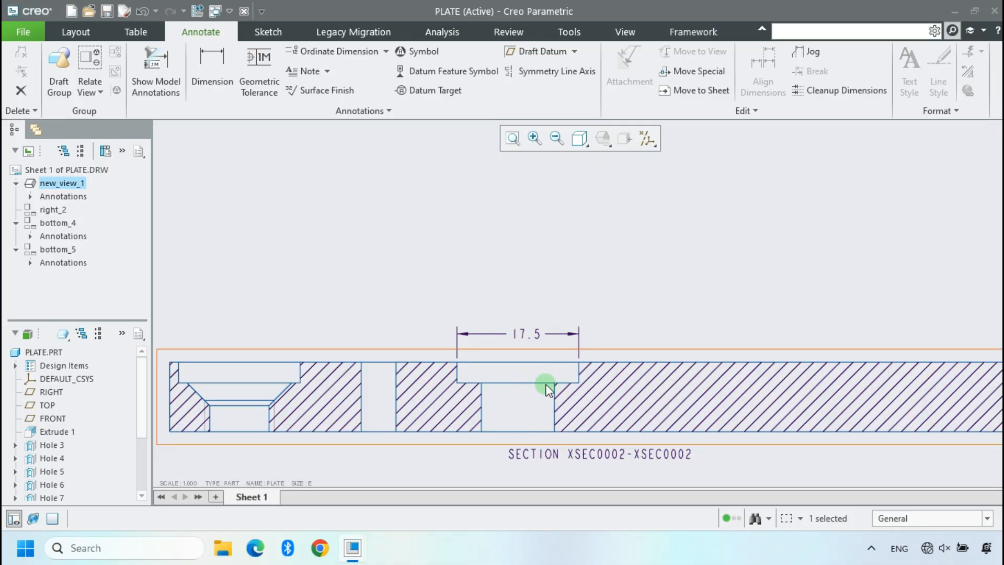
left_click(211, 67)
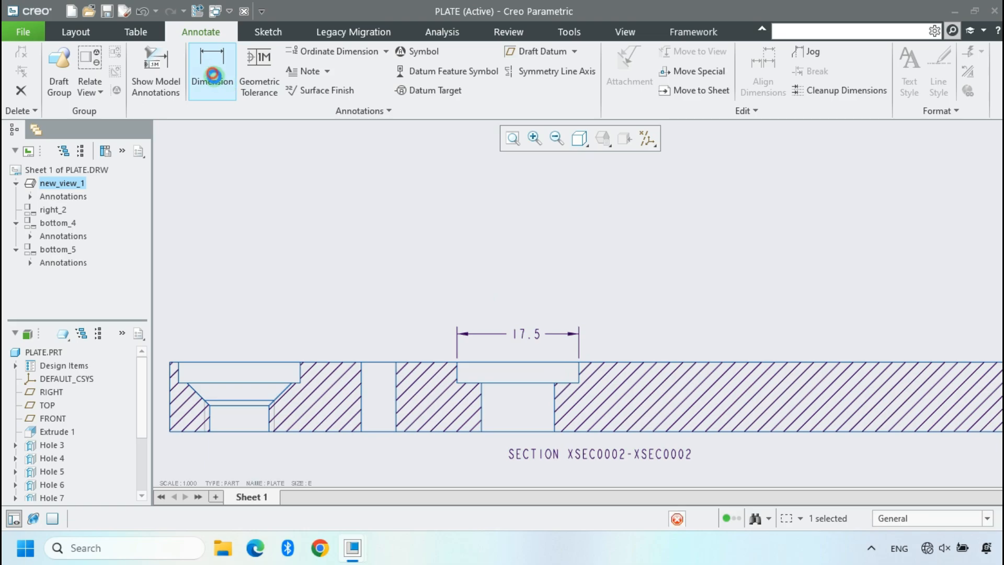
left_click(565, 383)
left_click(620, 362, "ctrl")
middle_click(665, 330)
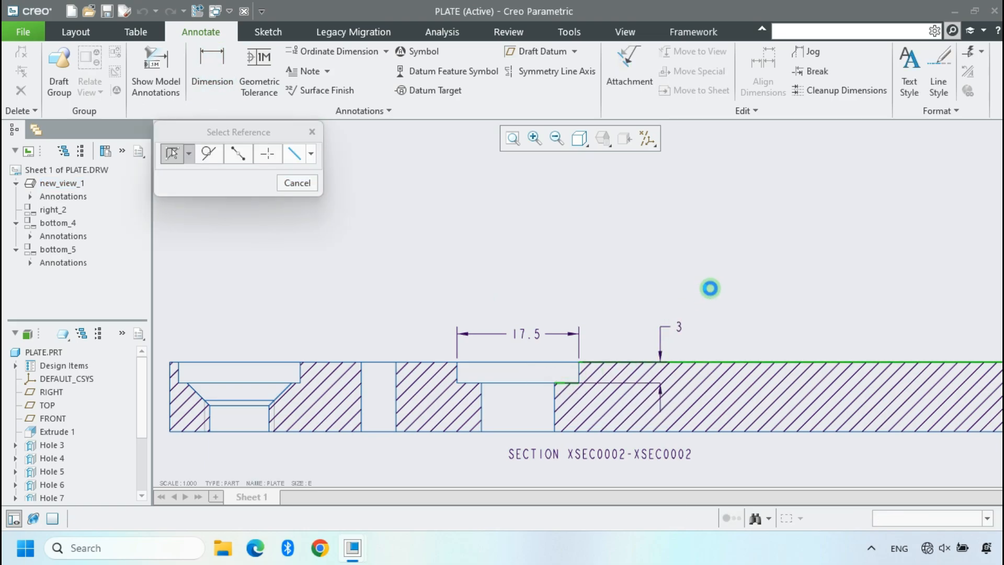
- Review the edited M10x1.5 ISO - H CLEAR note beside the other lower-row notes, and check the layout of the whole sheet
scroll(646, 434, "up", 3)
scroll(651, 347, "up", 3)
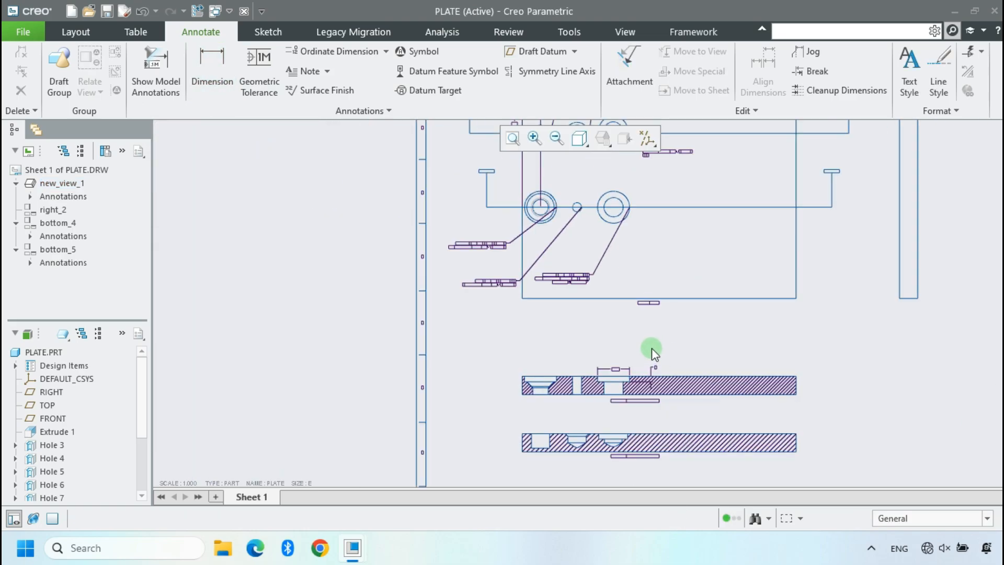
scroll(571, 274, "down", 5)
scroll(572, 275, "down", 1)
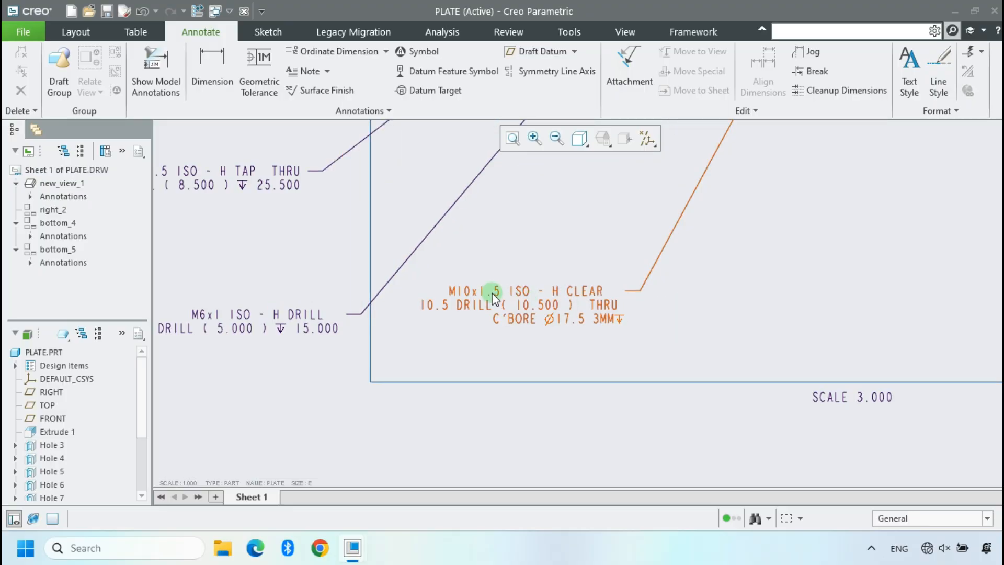
scroll(491, 294, "down", 1)
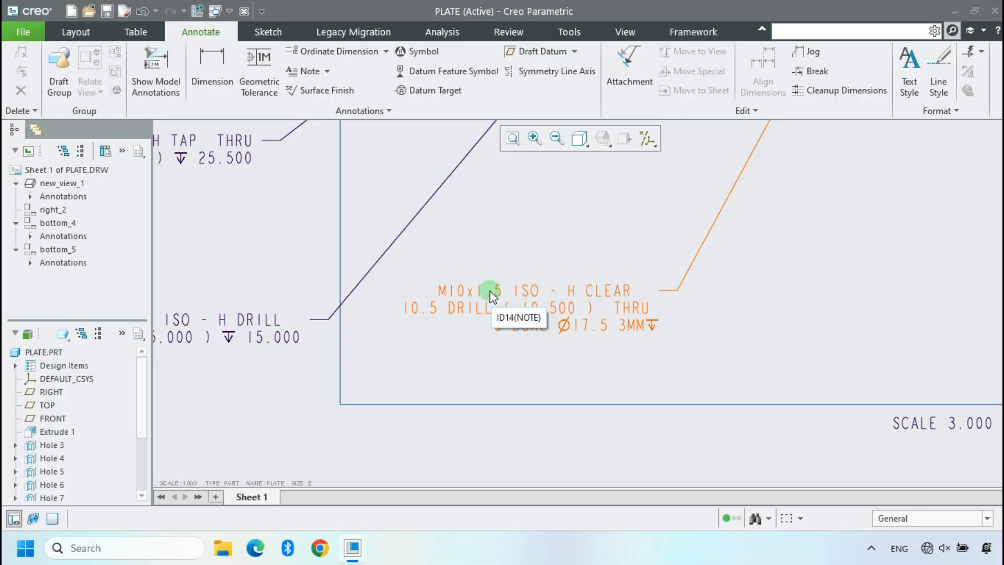
scroll(493, 297, "down", 3)
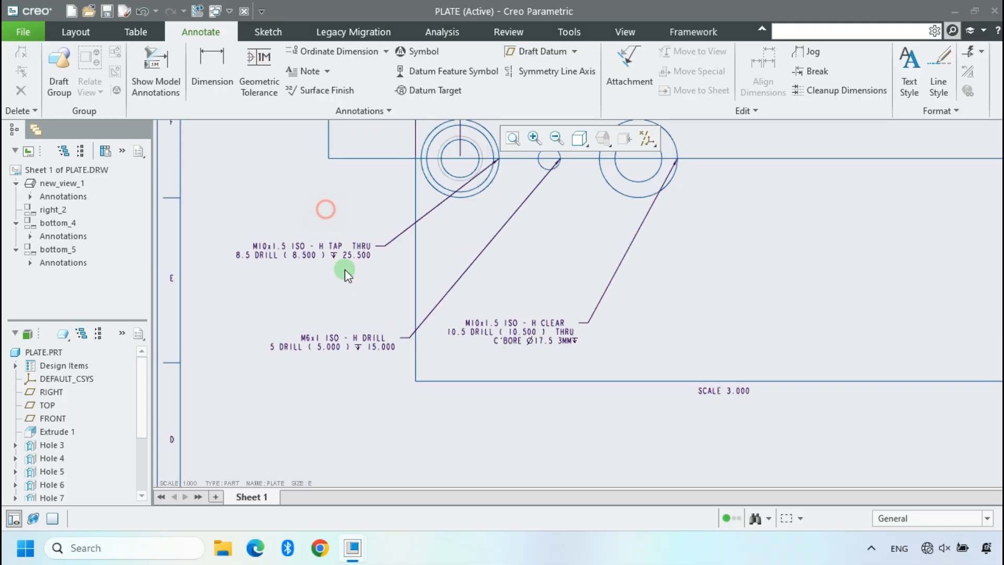
scroll(390, 384, "down", 3)
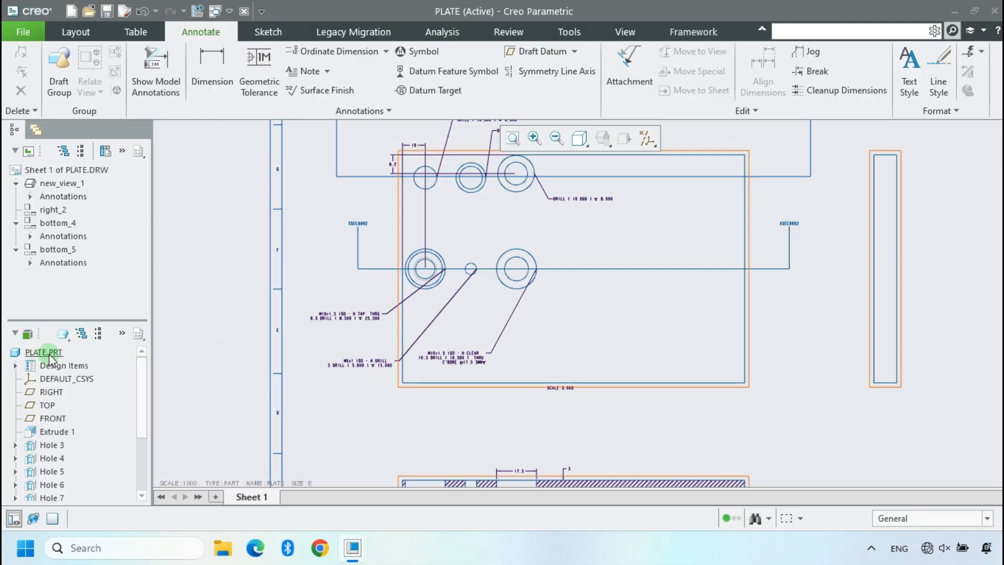
left_click(519, 140)
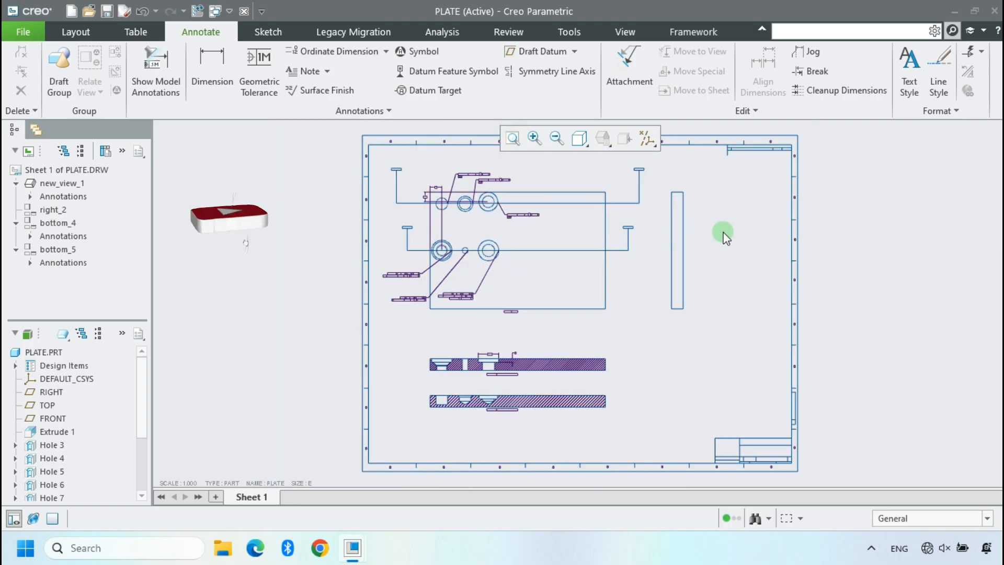
scroll(368, 157, "up", 2)
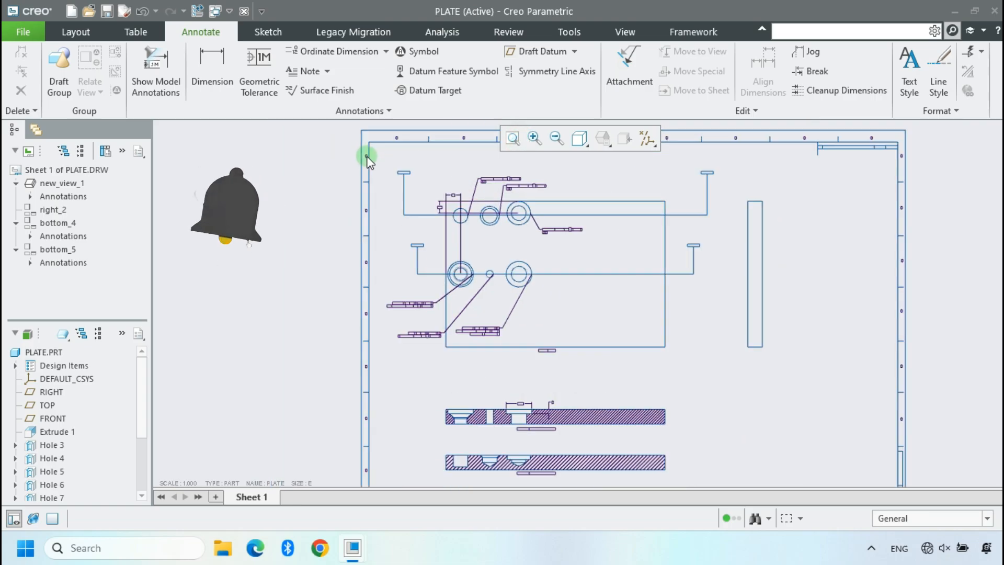